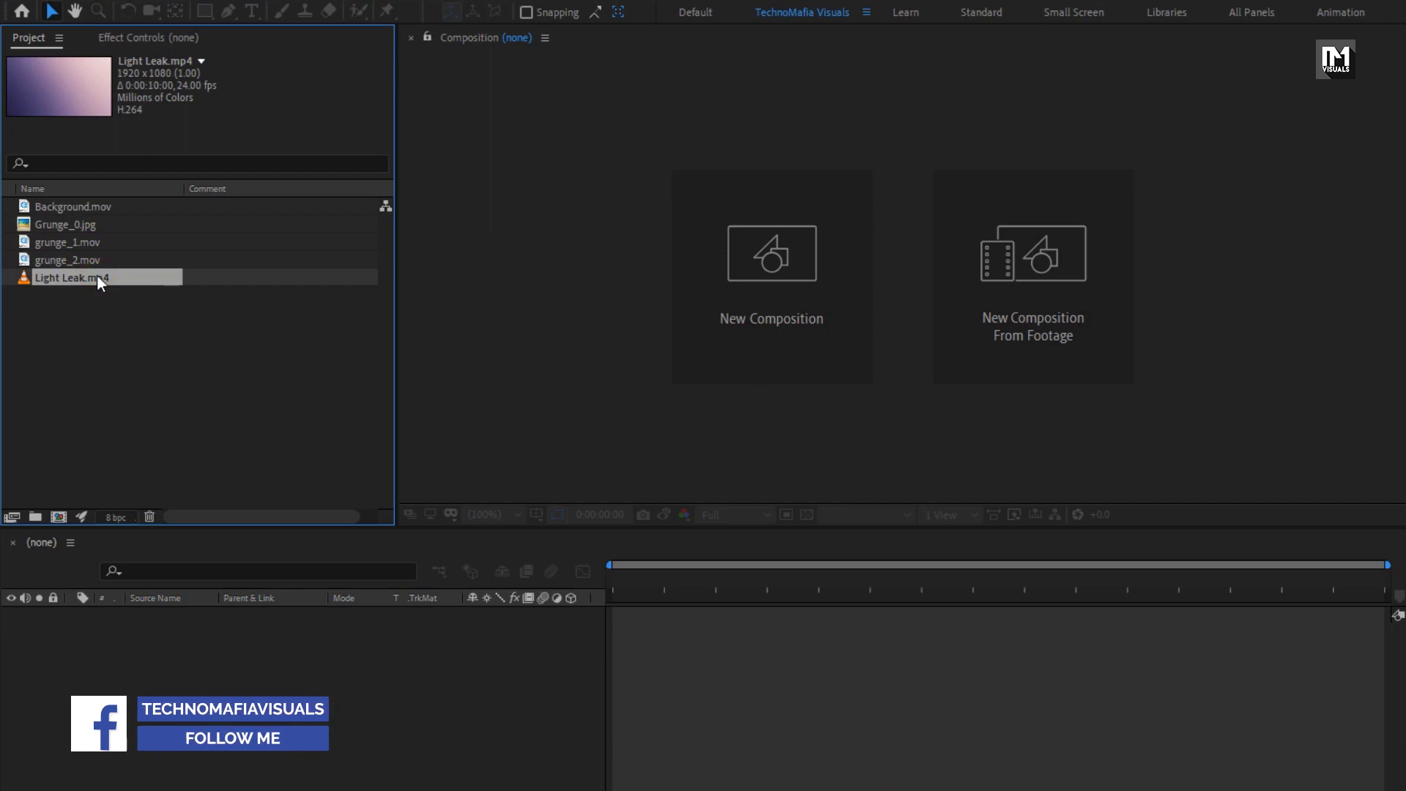
- Create a composition named Slide_1 at 1920 x 1080 and 30 fps with a 4-second duration
{"action": "key", "text": "ctrl+n"}
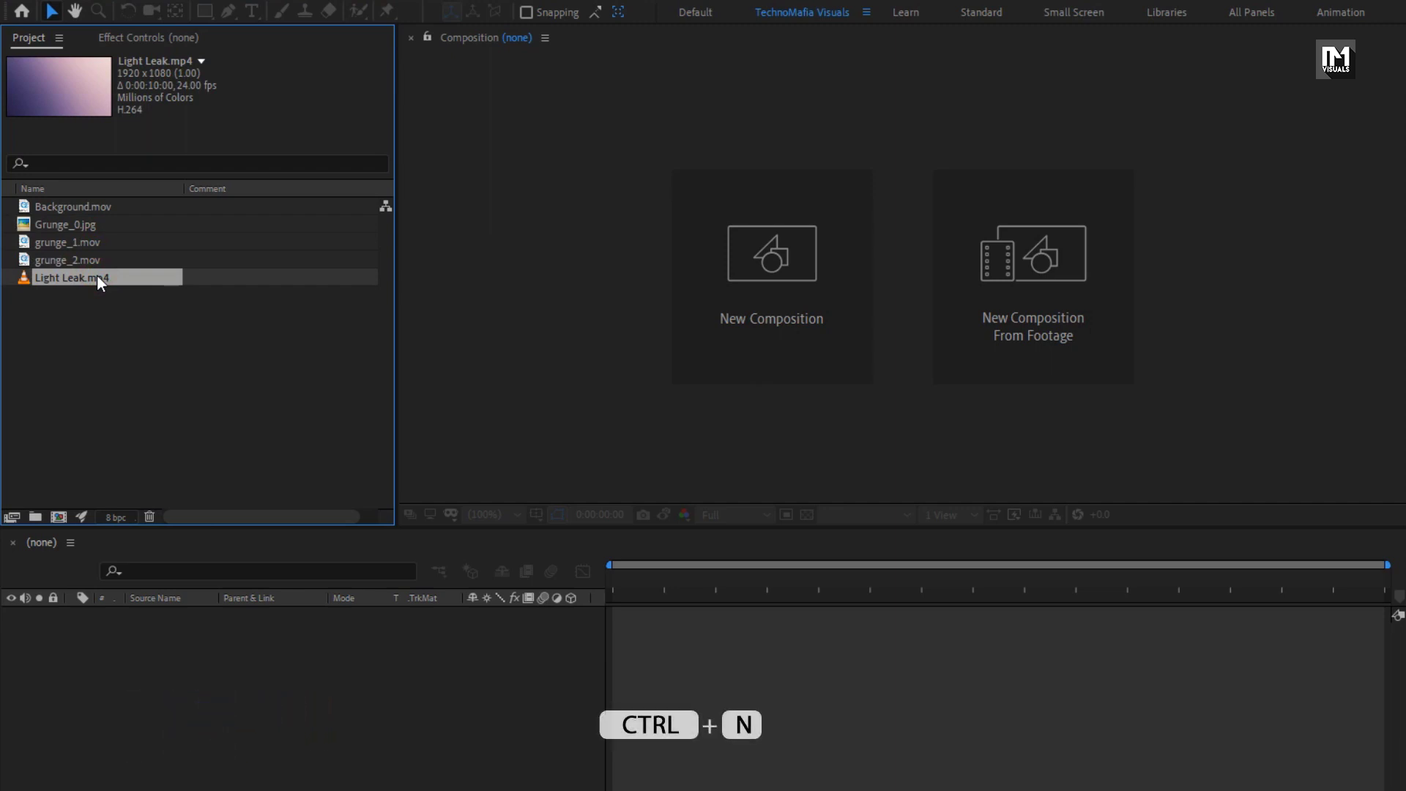
{"action": "left_click", "coordinate": [688, 287]}
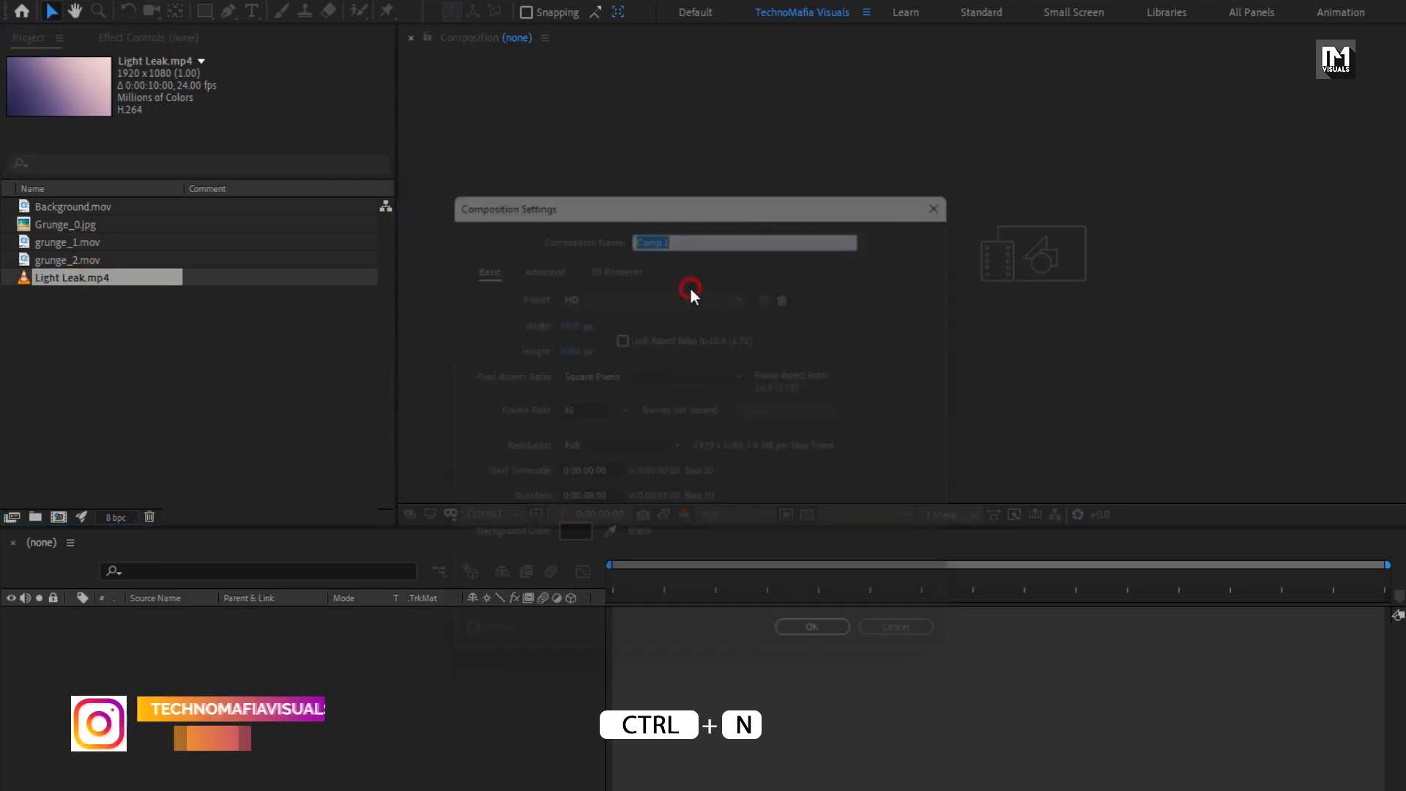
{"action": "type", "text": "Slide_"}
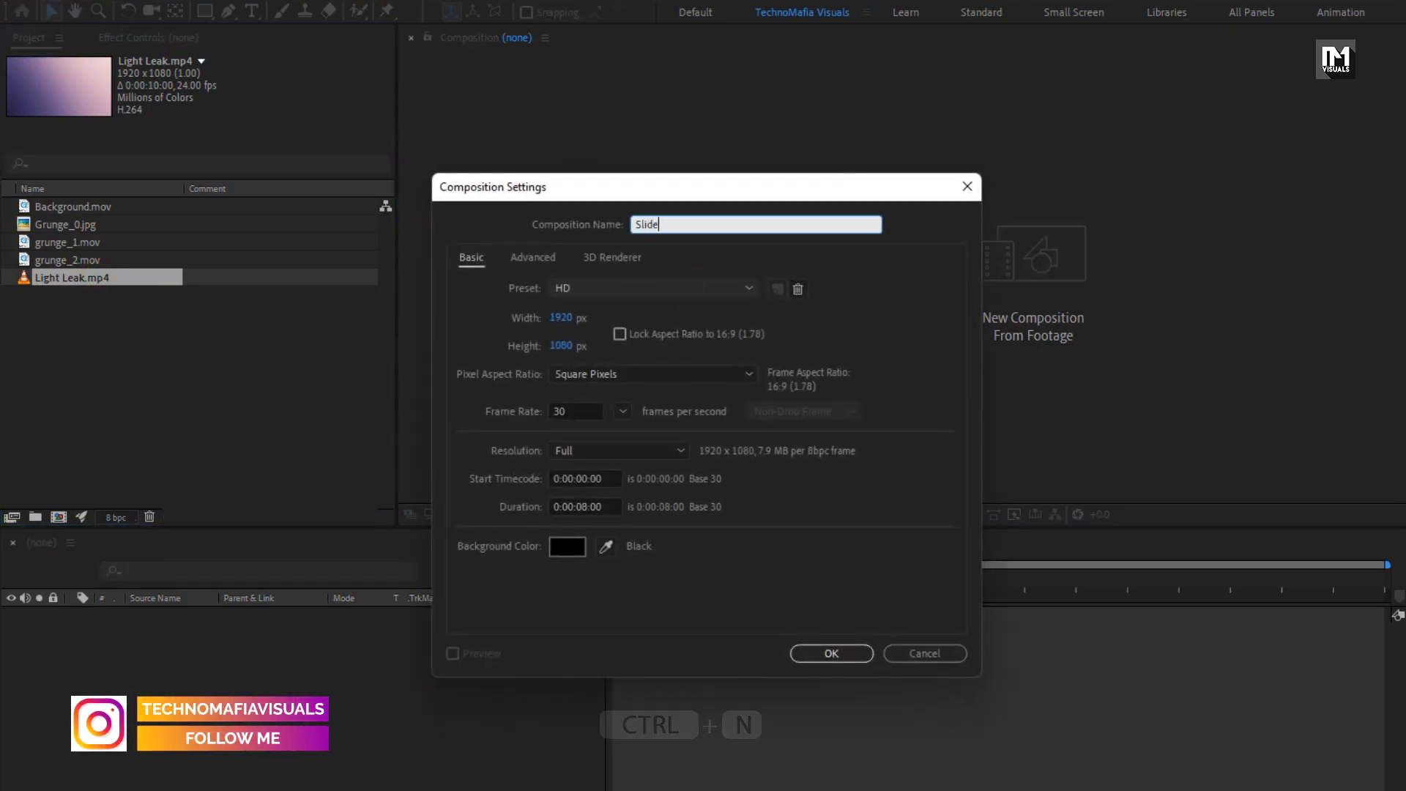
{"action": "type", "text": "1"}
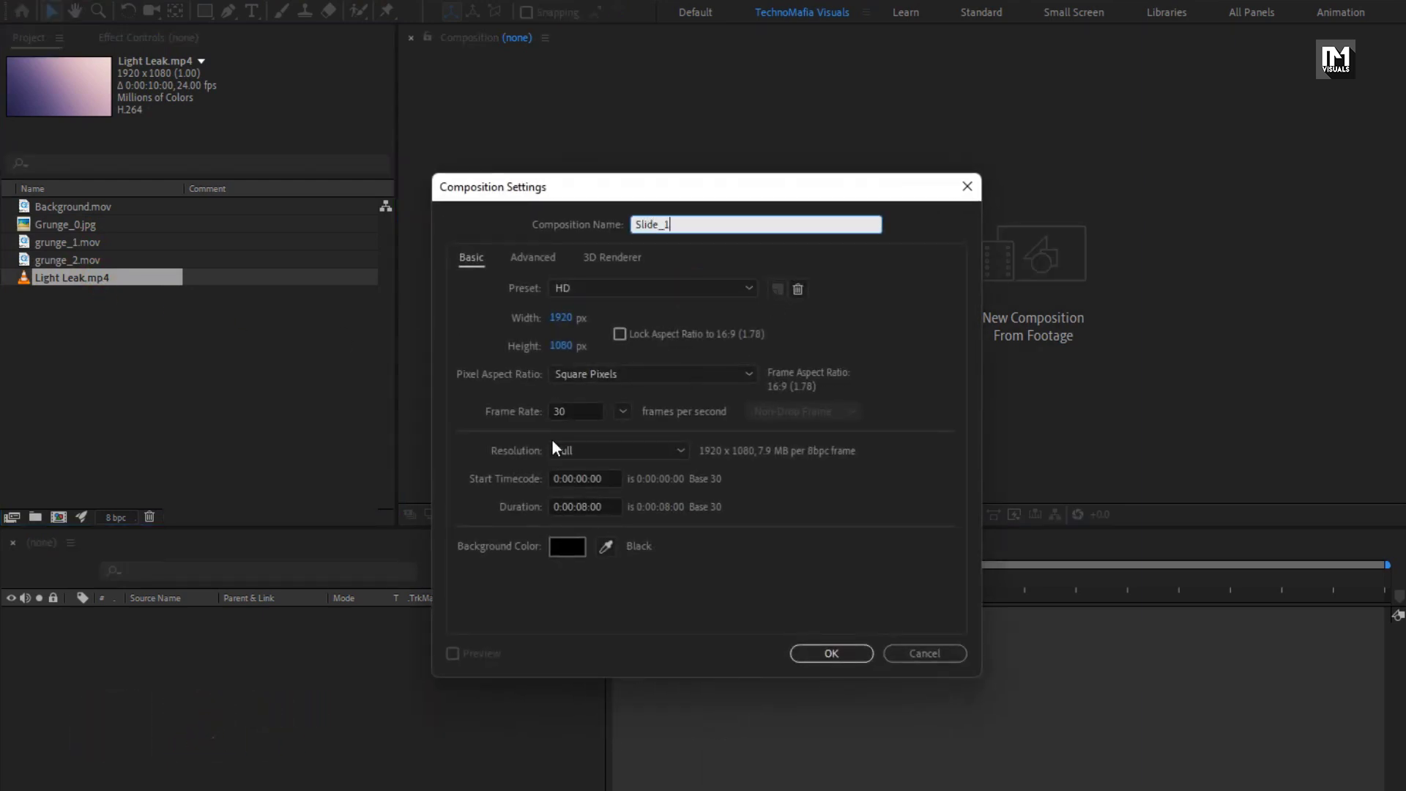
{"action": "left_click", "coordinate": [584, 506]}
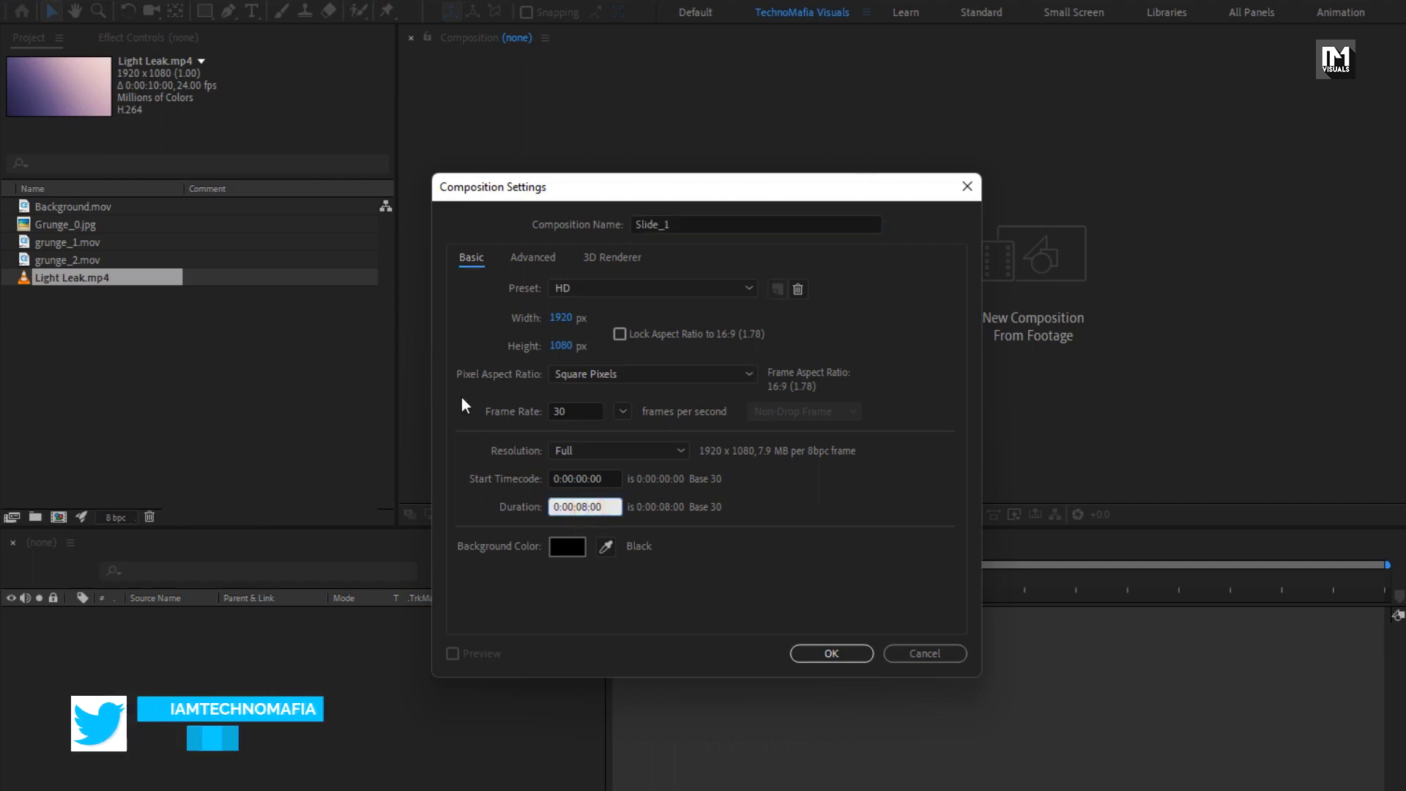
{"action": "type", "text": "0:00:014"}
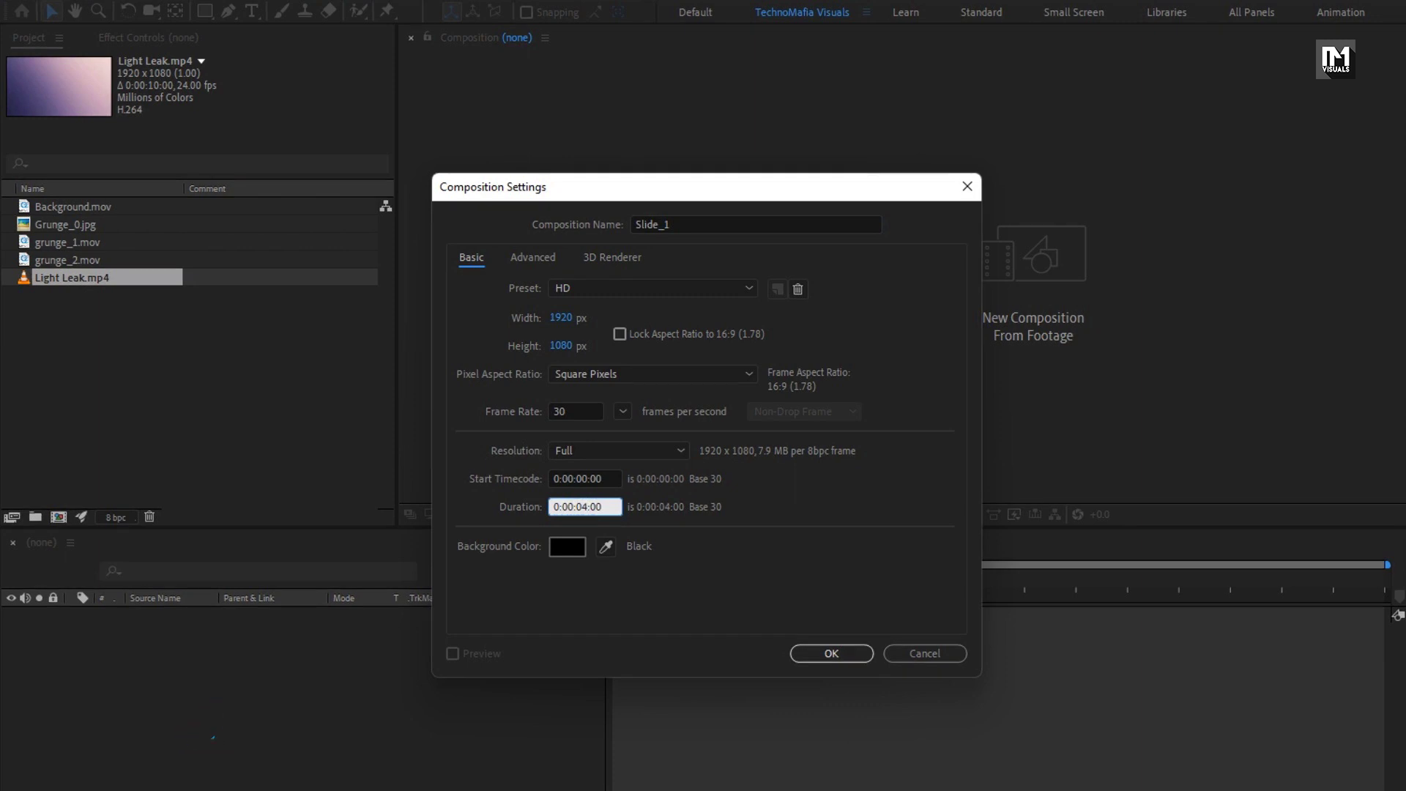
{"action": "left_click", "coordinate": [831, 654]}
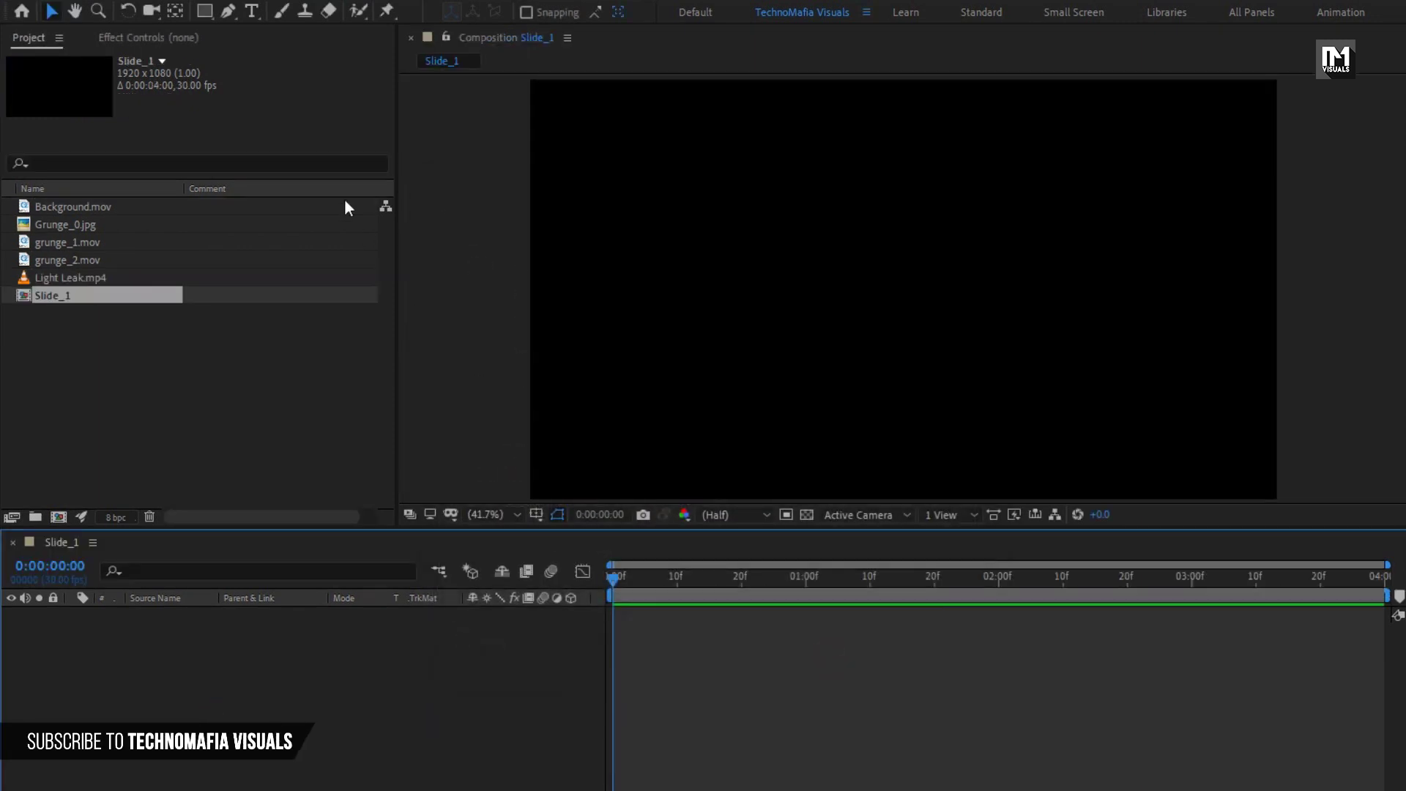
- Add a two-line text layer reading "BASED On A" and "TRUE STORY" and move it near the middle of the frame
{"action": "left_click", "coordinate": [251, 11]}
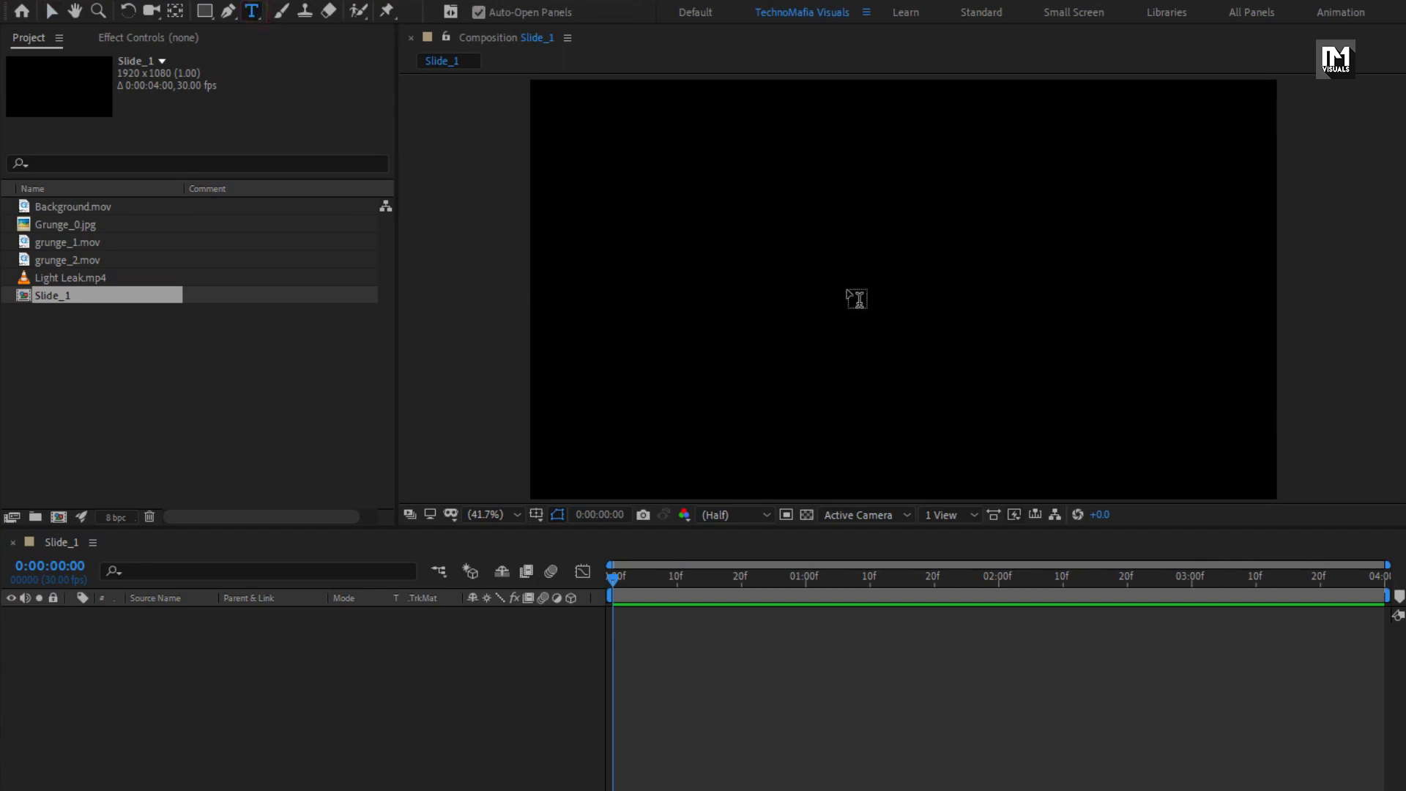
{"action": "left_click", "coordinate": [879, 303]}
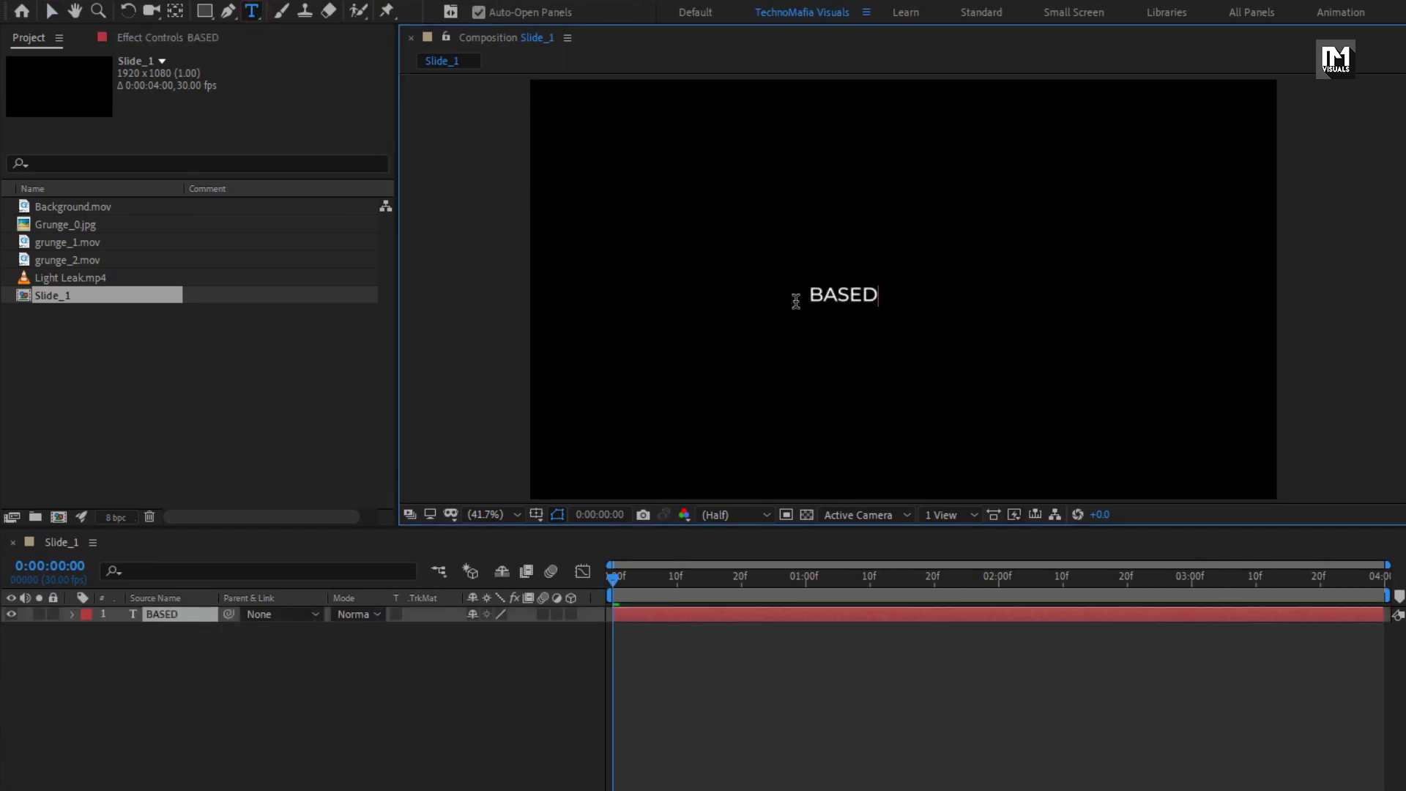
{"action": "type", "text": "BASED On A"}
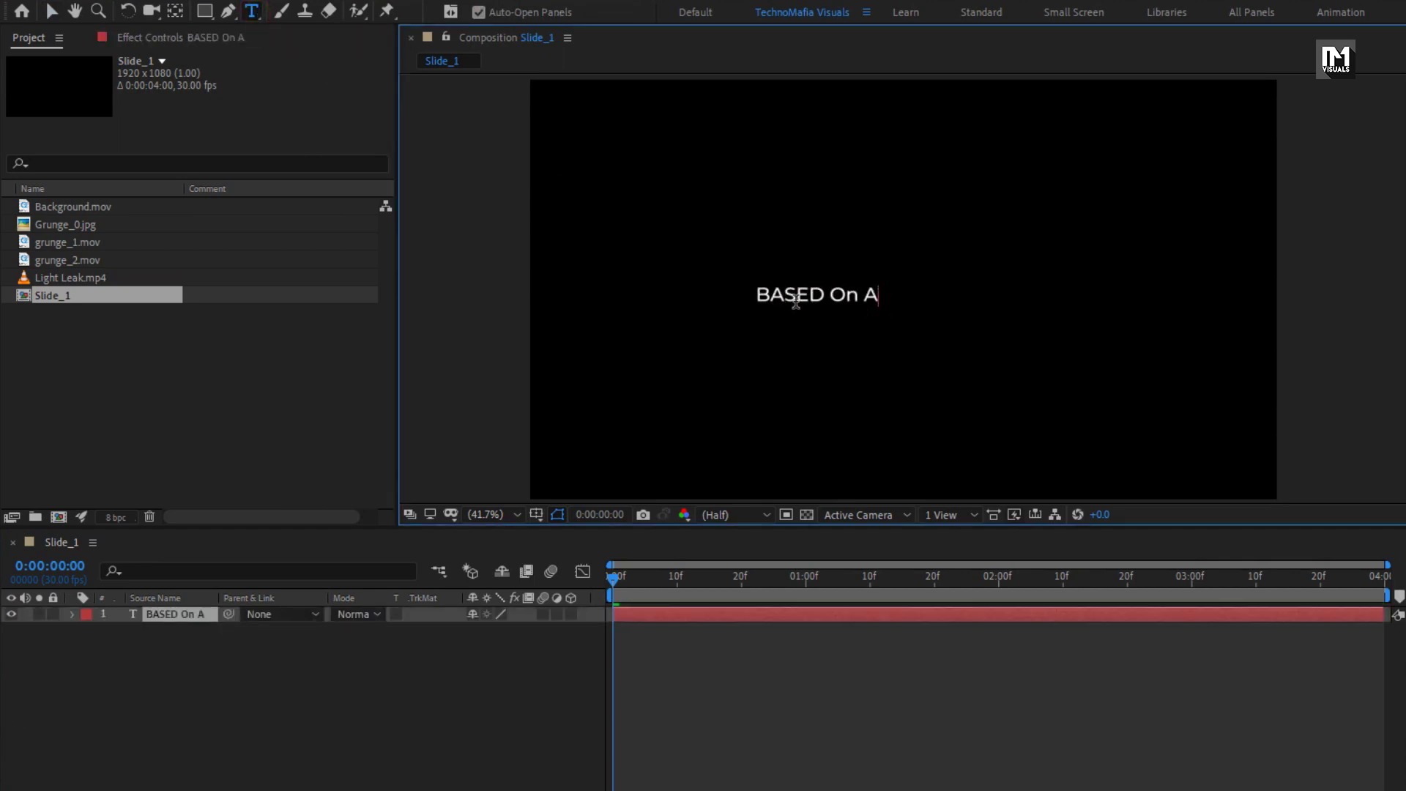
{"action": "type", "text": "TRUE STORE"}
{"action": "key", "text": "BackSpace"}
{"action": "type", "text": "Y"}
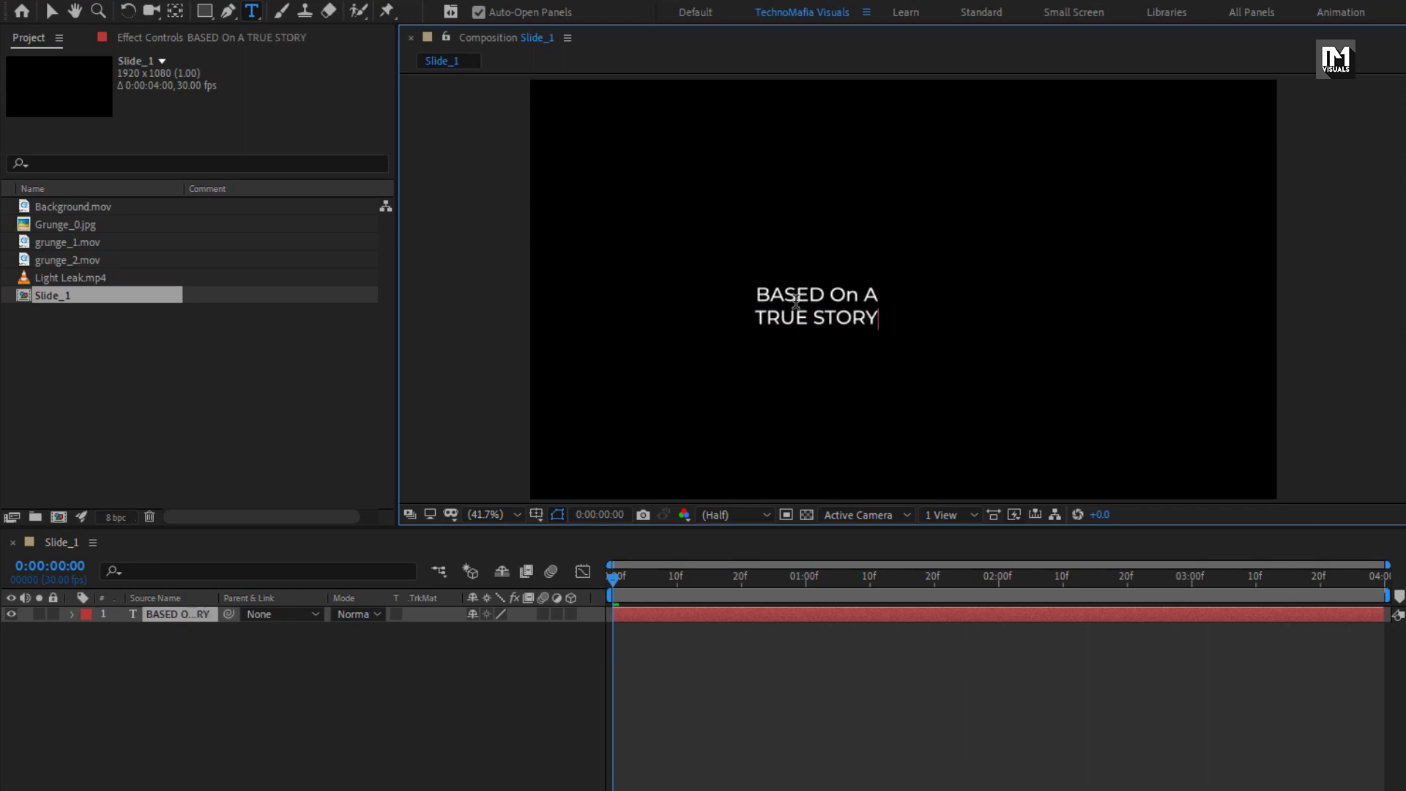
{"action": "key", "text": "Escape"}
{"action": "key", "text": "v"}
{"action": "left_click_drag", "start_coordinate": [796, 302], "coordinate": [905, 301]}
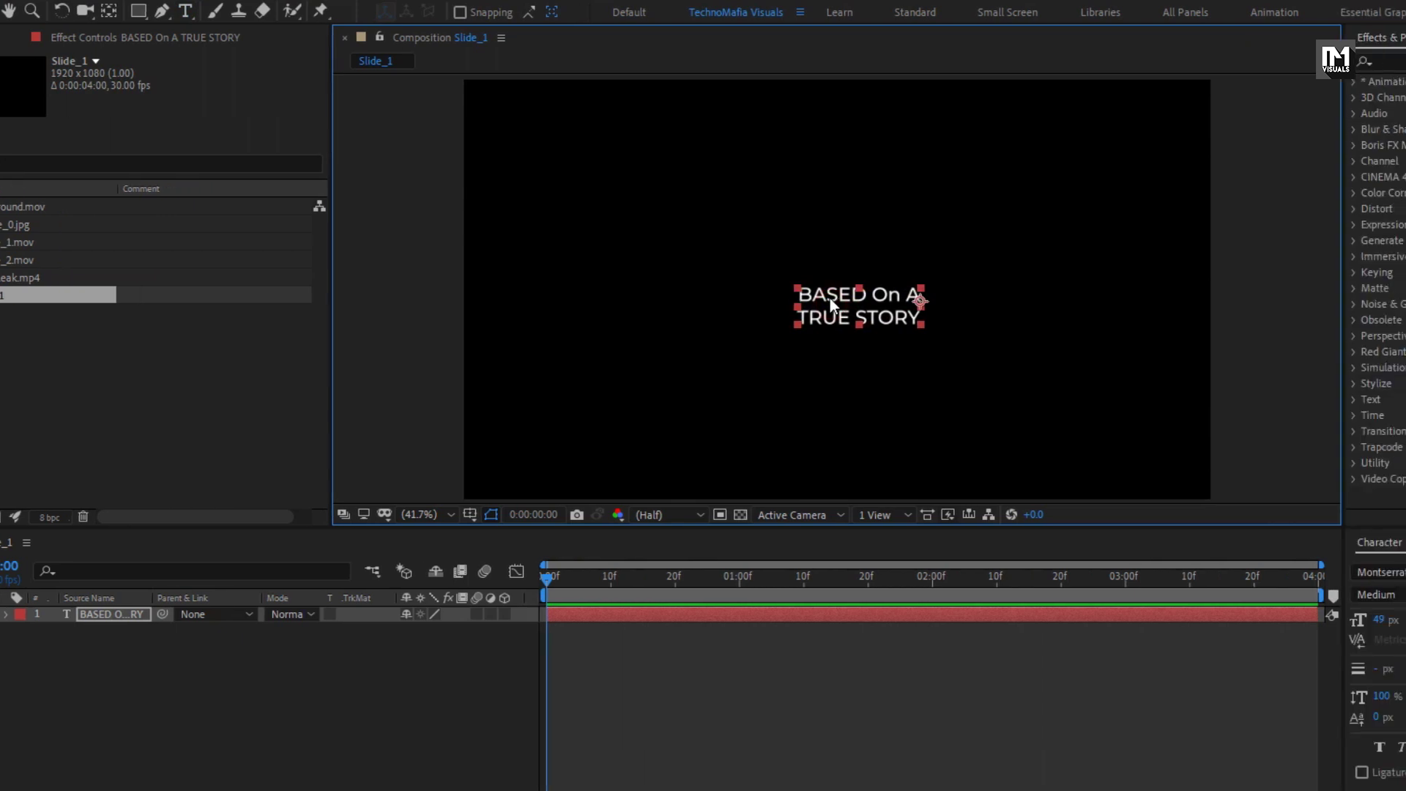
- Set the text's font to Bebas Neue Bold, enlarge it considerably and reposition it in the frame
{"action": "left_click", "coordinate": [1186, 572]}
{"action": "type", "text": "beb"}
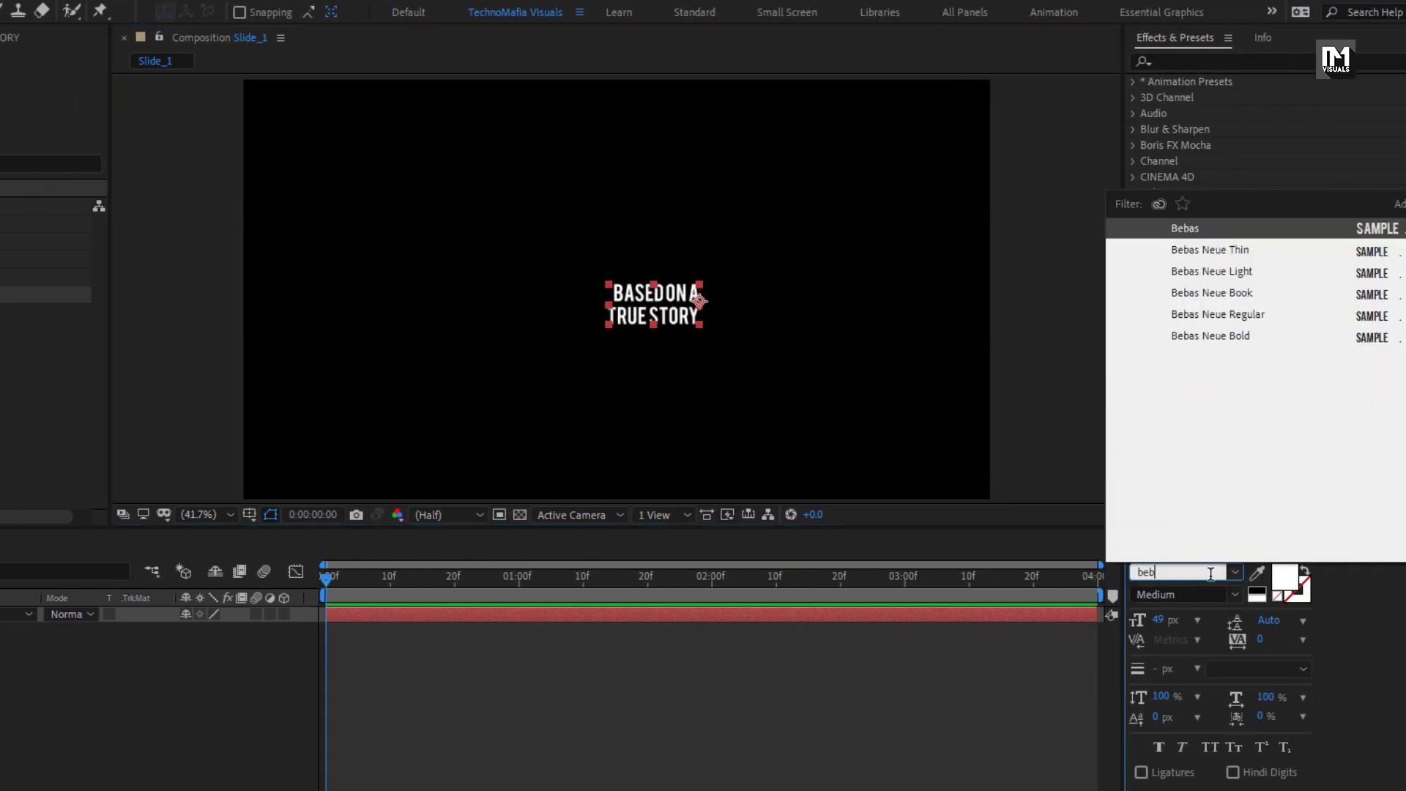
{"action": "left_click", "coordinate": [1233, 336]}
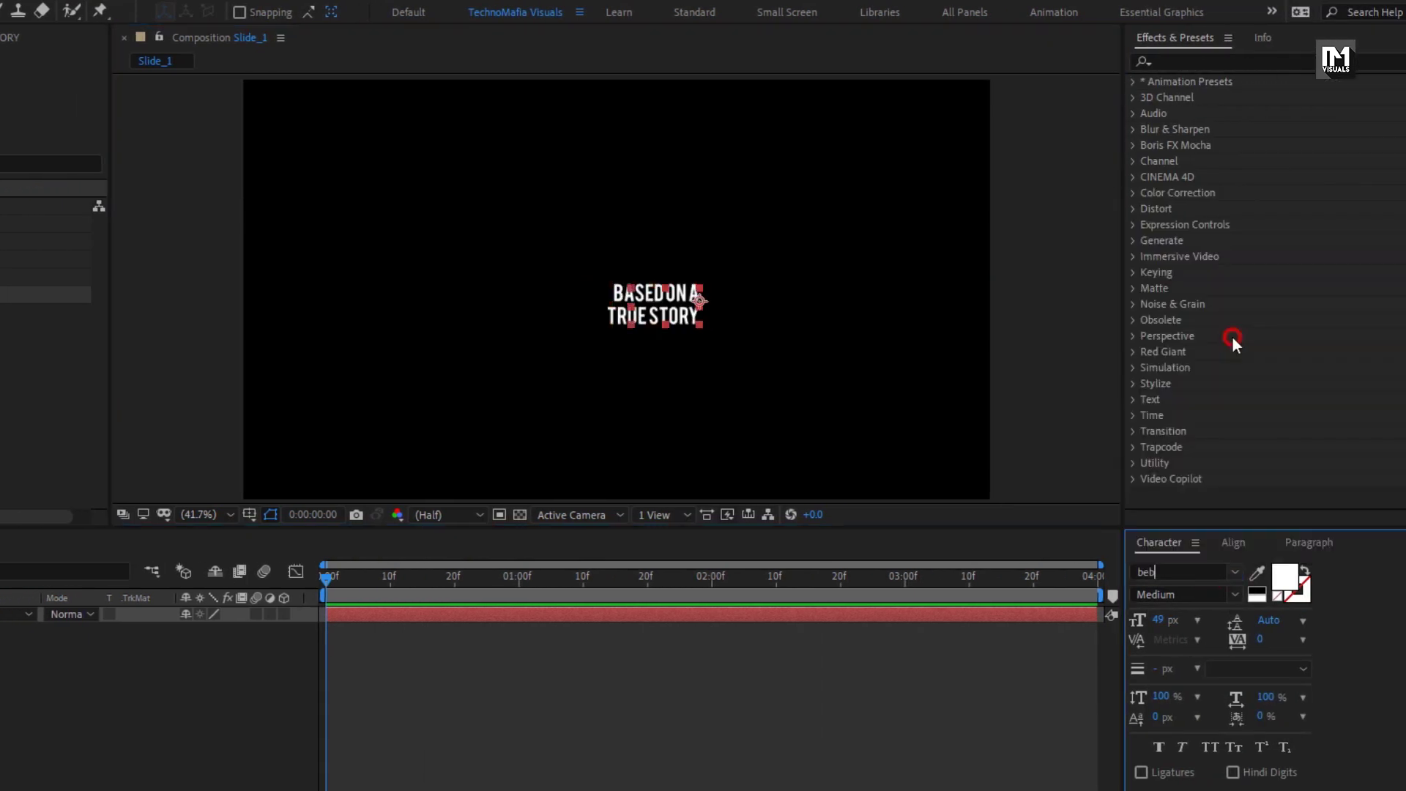
{"action": "left_click_drag", "start_coordinate": [1163, 626], "coordinate": [1288, 621]}
{"action": "left_click_drag", "start_coordinate": [571, 355], "coordinate": [587, 315]}
- Center-align the two lines of text and move the layer back toward the middle of the frame
{"action": "left_click", "coordinate": [1295, 543]}
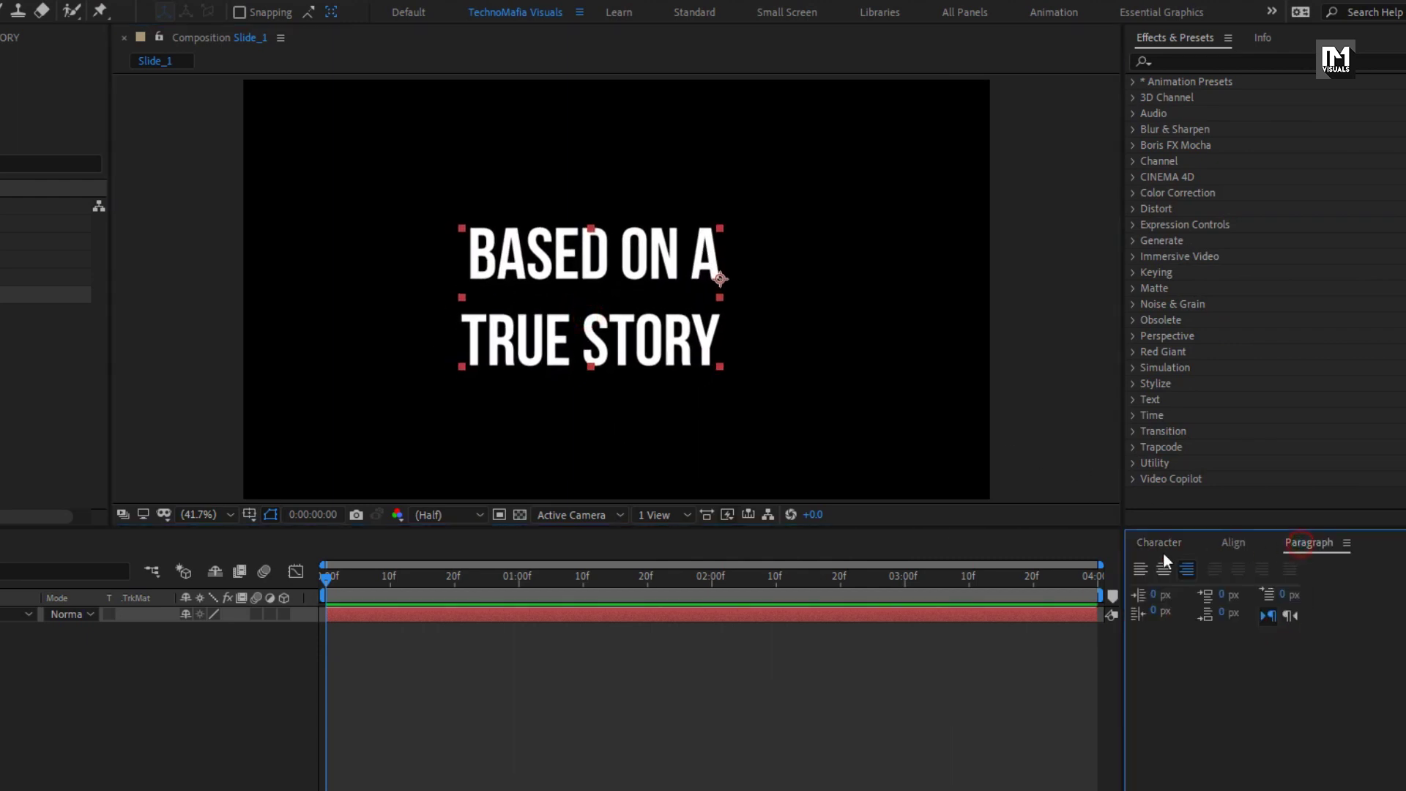
{"action": "left_click", "coordinate": [1162, 570]}
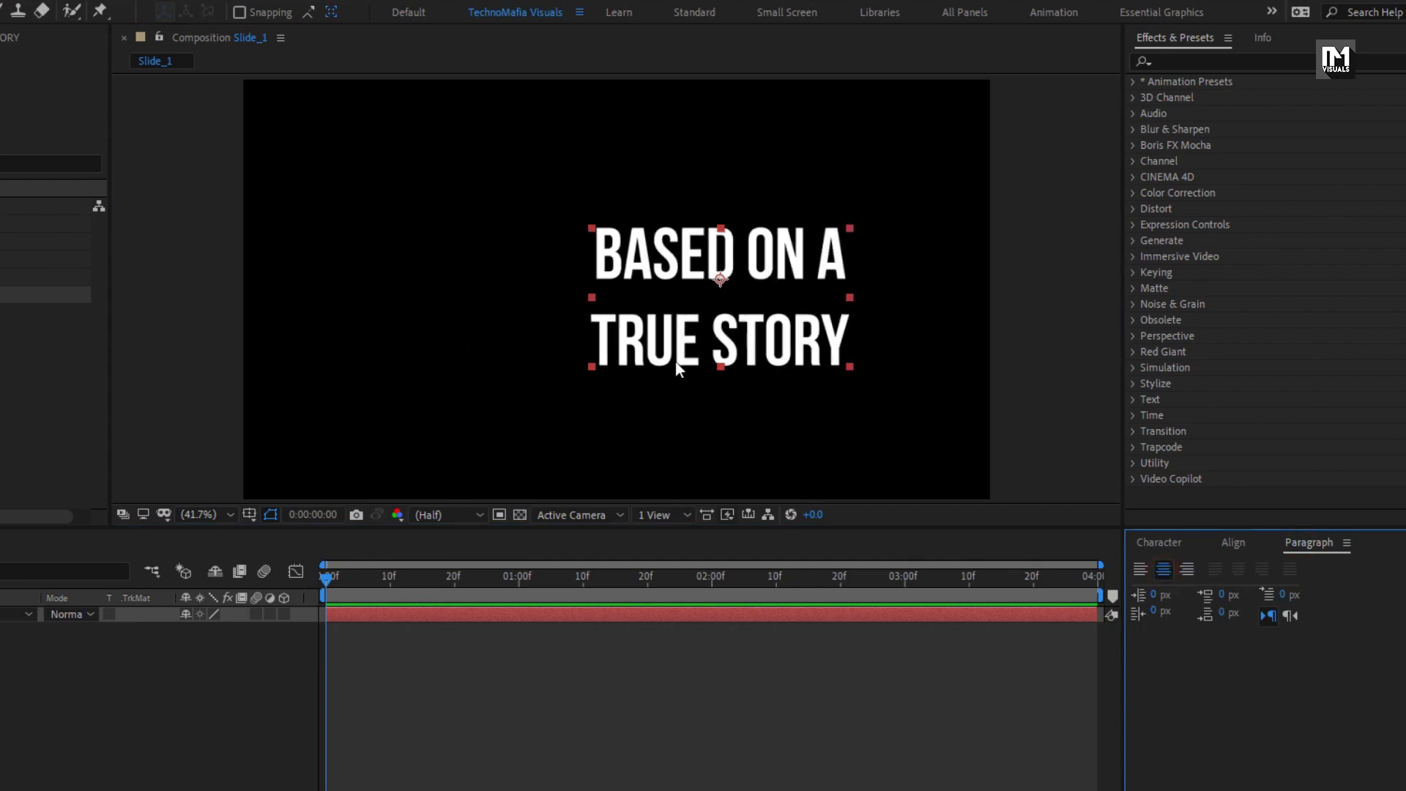
{"action": "left_click_drag", "start_coordinate": [681, 320], "coordinate": [585, 316]}
- Reduce the font size of the "BASED ON A" line to 115 px
{"action": "double_click", "coordinate": [583, 317]}
{"action": "left_click_drag", "start_coordinate": [481, 256], "coordinate": [738, 255]}
{"action": "left_click", "coordinate": [1158, 542]}
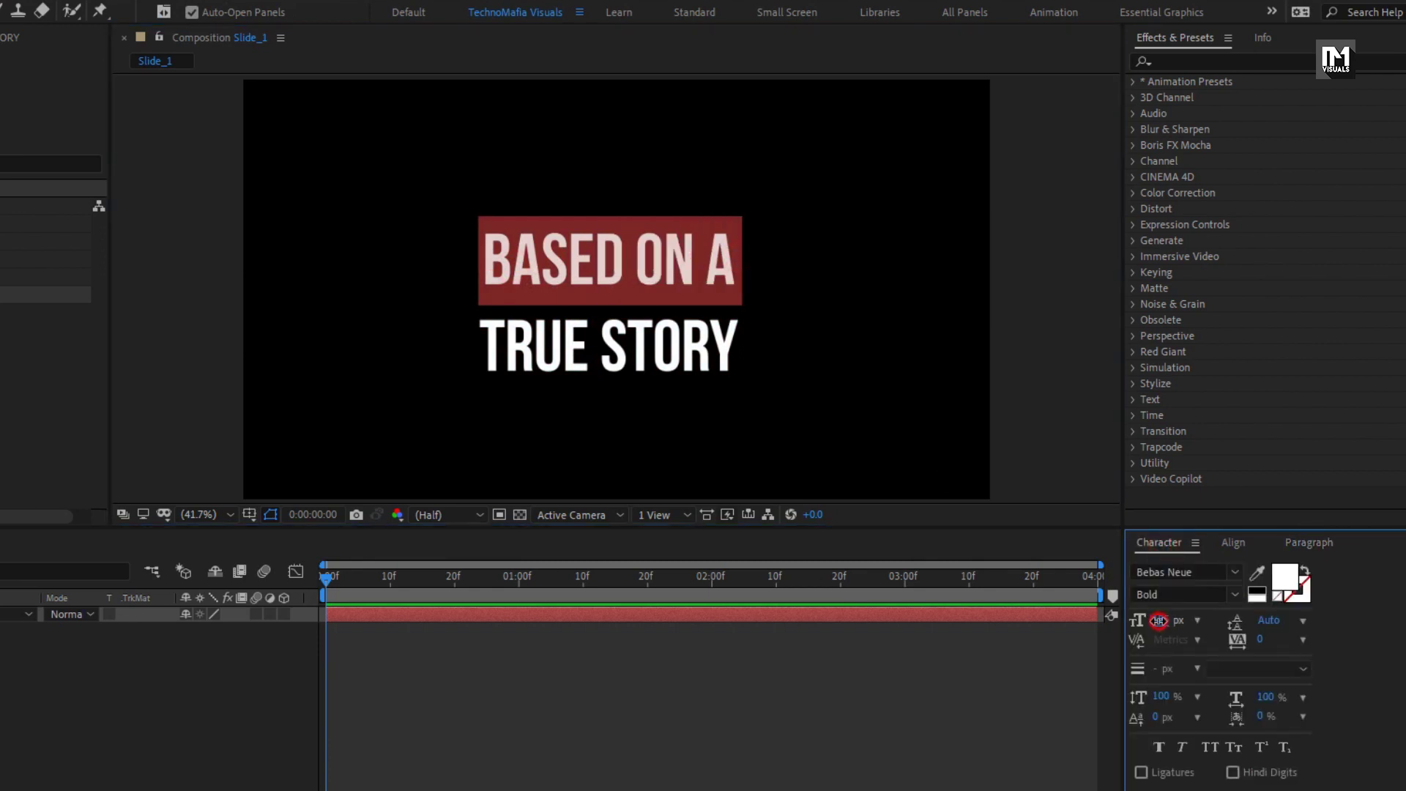
{"action": "left_click_drag", "start_coordinate": [1158, 620], "coordinate": [1089, 613]}
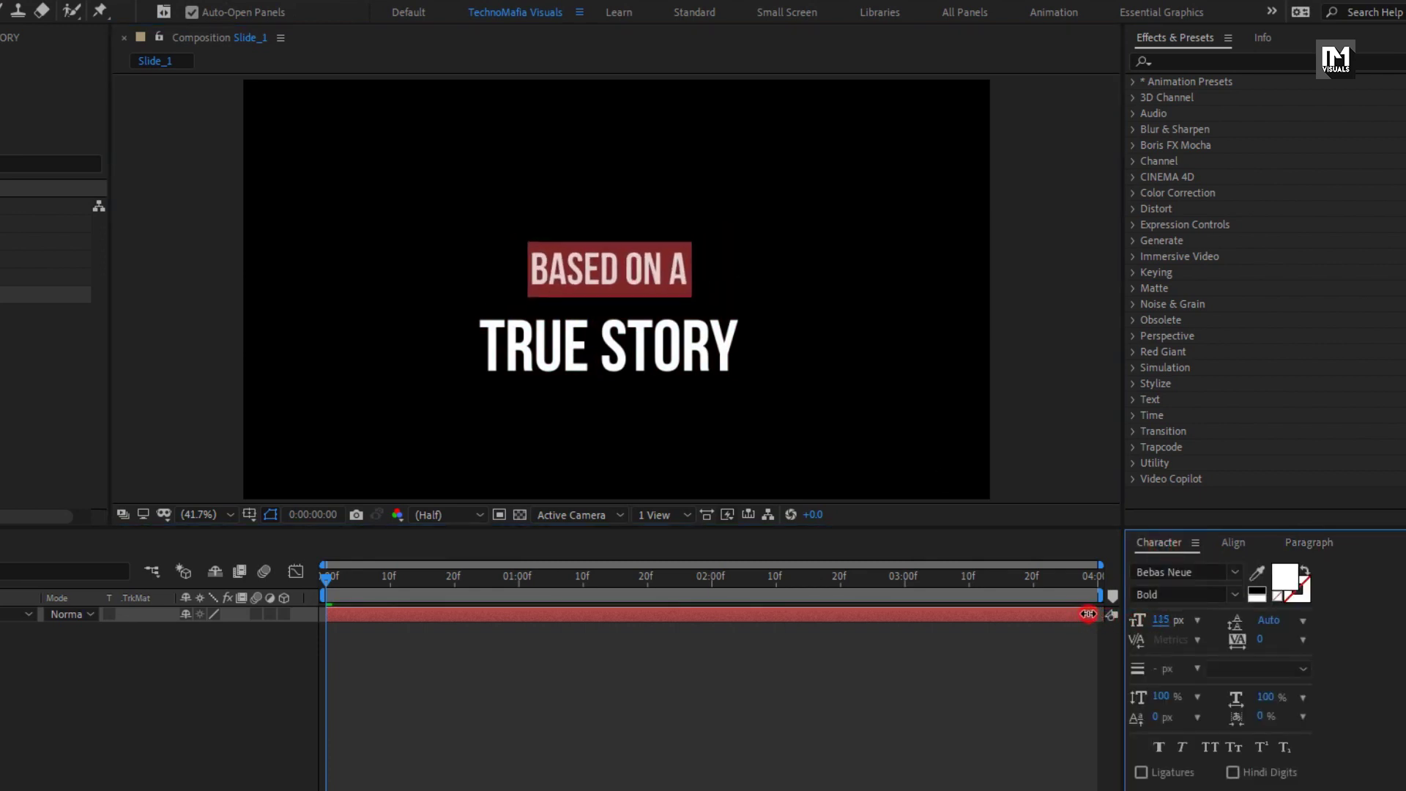
- Widen the letter tracking and tighten the line spacing of both text lines
{"action": "left_click_drag", "start_coordinate": [728, 355], "coordinate": [523, 269]}
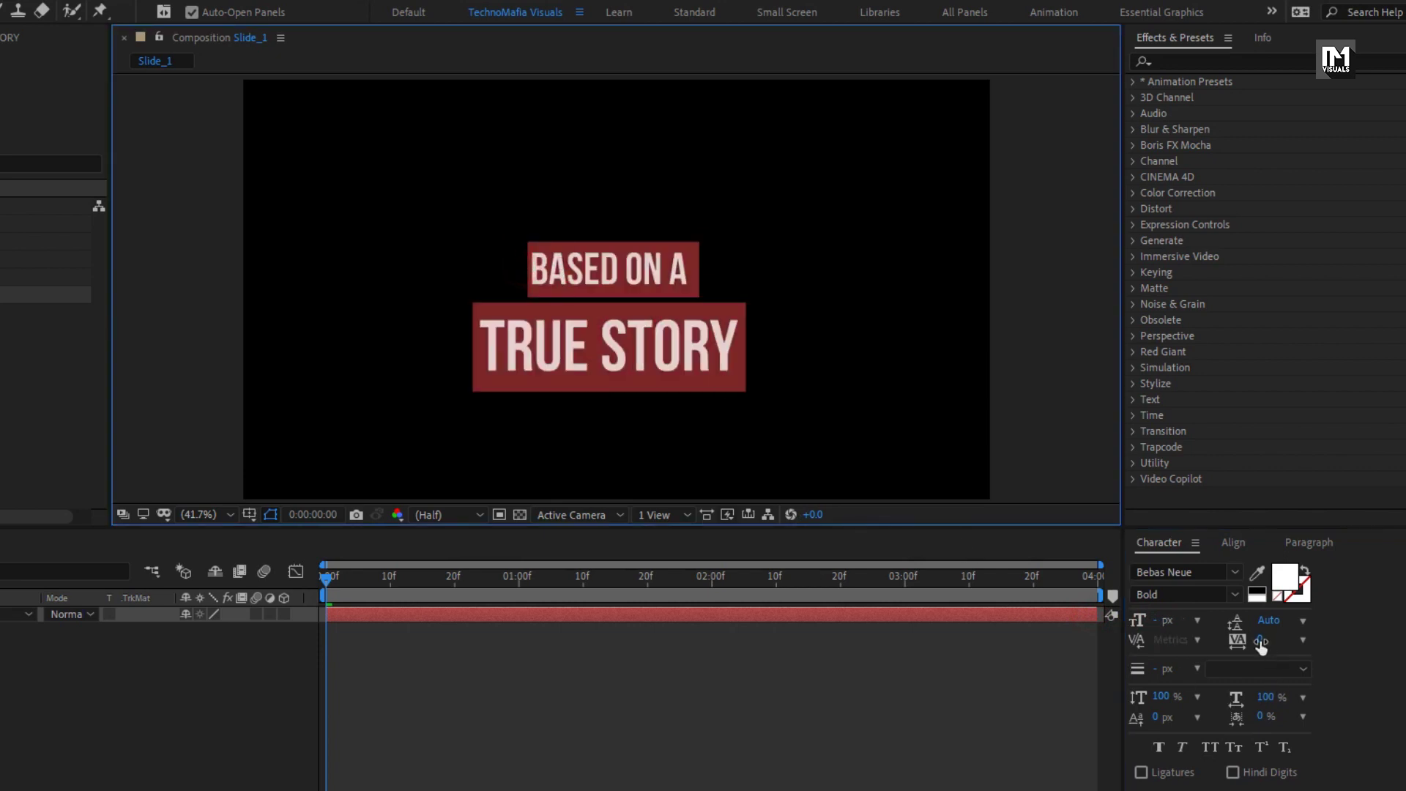
{"action": "left_click_drag", "start_coordinate": [1261, 641], "coordinate": [1405, 634]}
- Center the text layer horizontally and vertically in the composition and deselect it
{"action": "left_click", "coordinate": [1233, 543]}
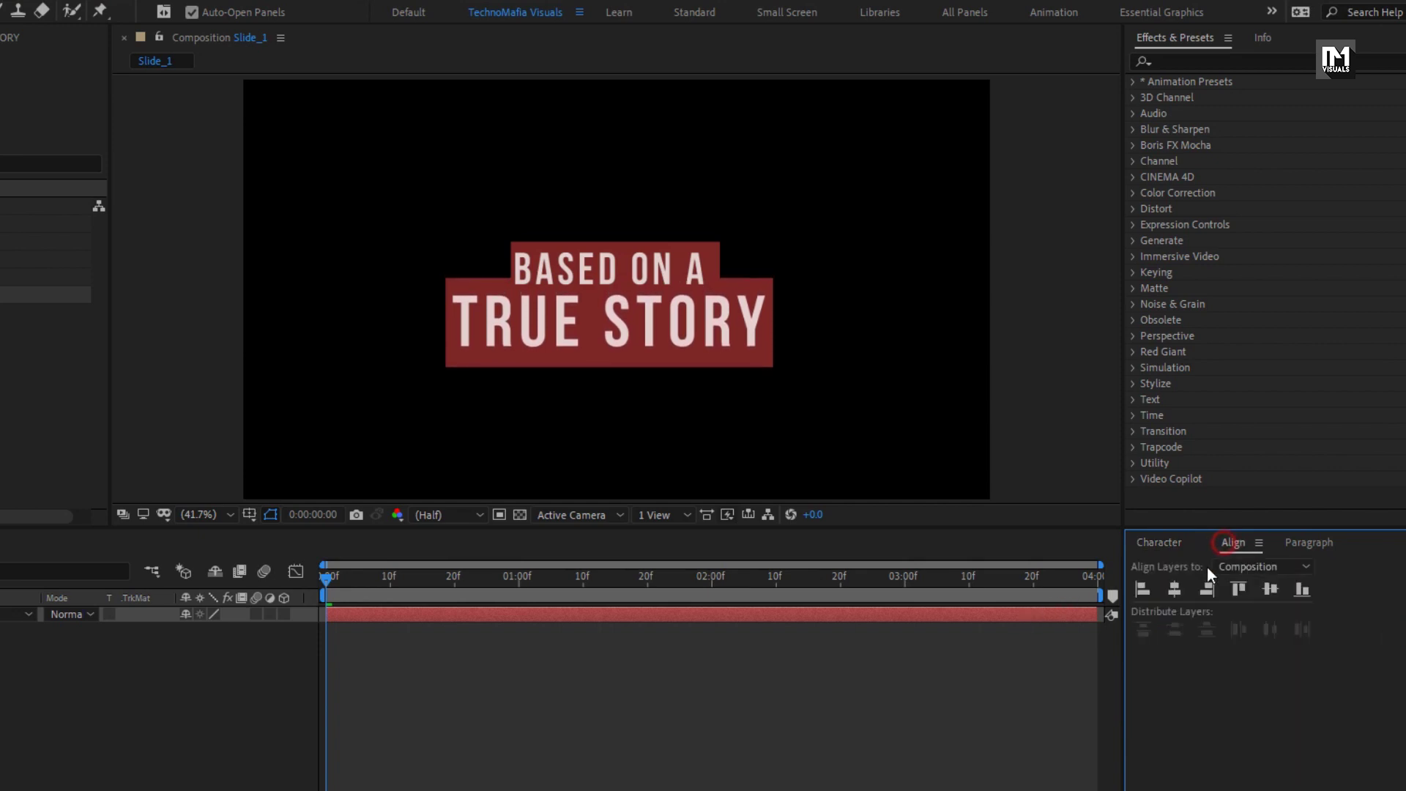
{"action": "left_click", "coordinate": [1176, 587]}
{"action": "left_click", "coordinate": [1271, 591]}
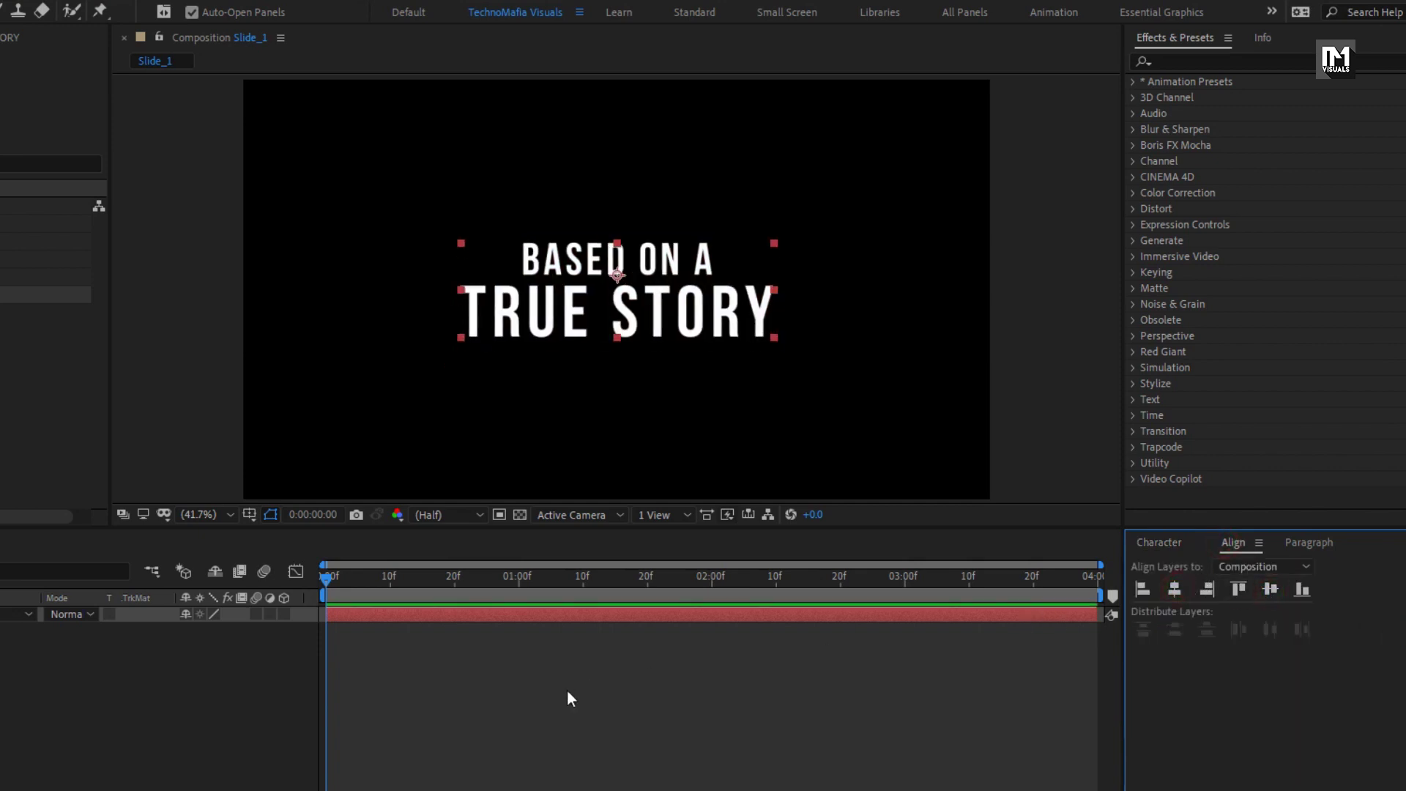
{"action": "left_click", "coordinate": [228, 680]}
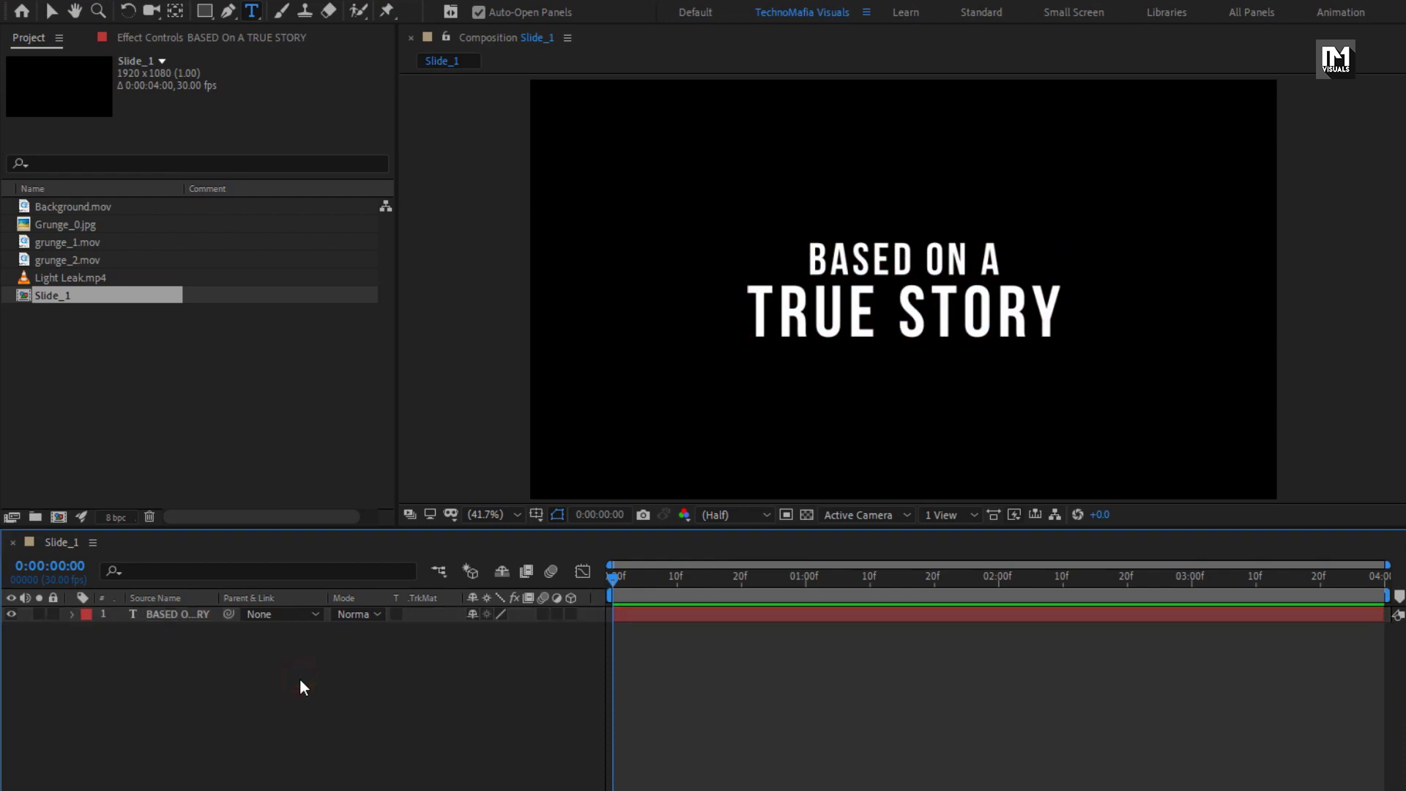
- Place Grunge_0.jpg above the text layer in Slide_1 and scale it to 69%
{"action": "left_click_drag", "start_coordinate": [64, 225], "coordinate": [200, 612]}
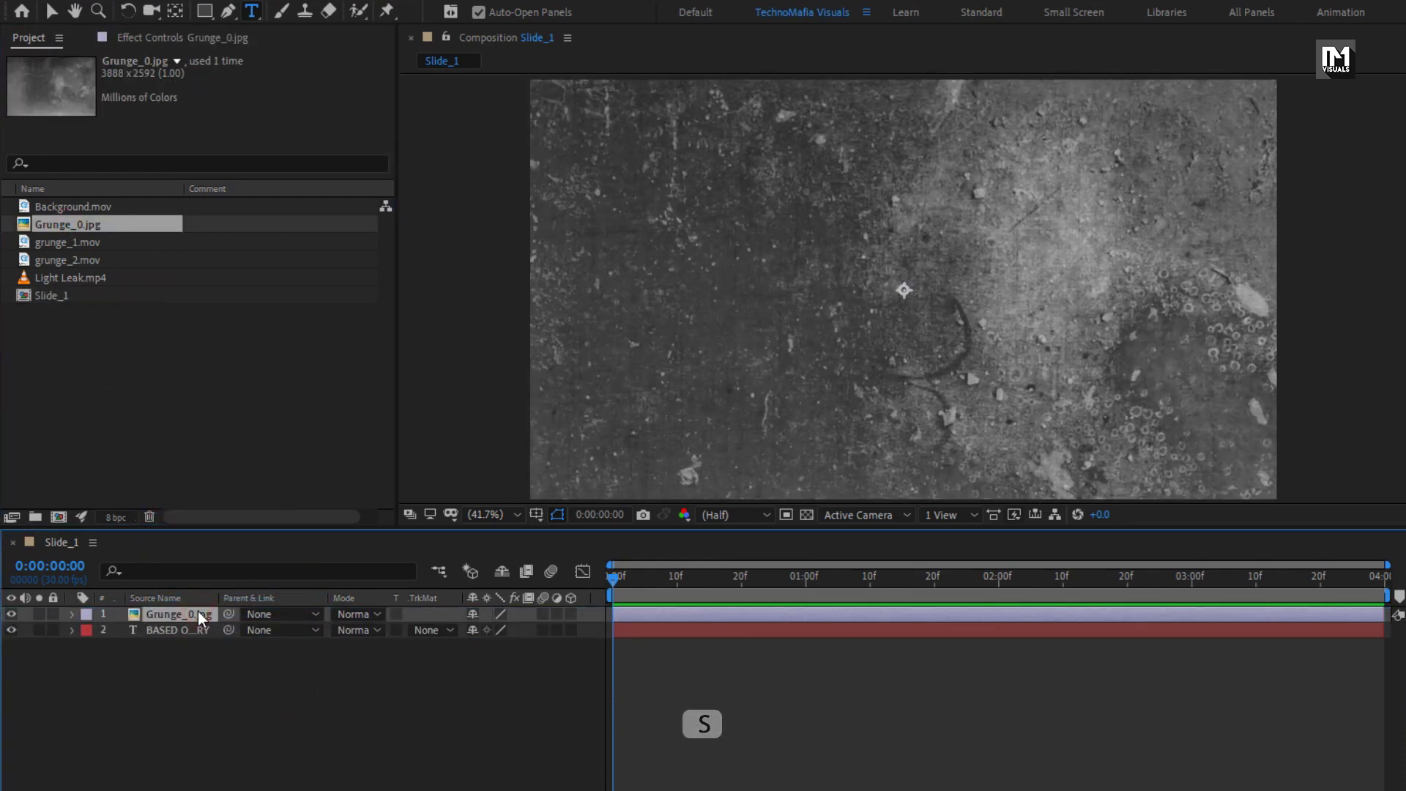
{"action": "key", "text": "s"}
{"action": "mouse_move", "coordinate": [521, 634]}
{"action": "left_mouse_down"}
{"action": "mouse_move", "coordinate": [471, 628]}
{"action": "mouse_move", "coordinate": [527, 628]}
{"action": "left_mouse_up"}
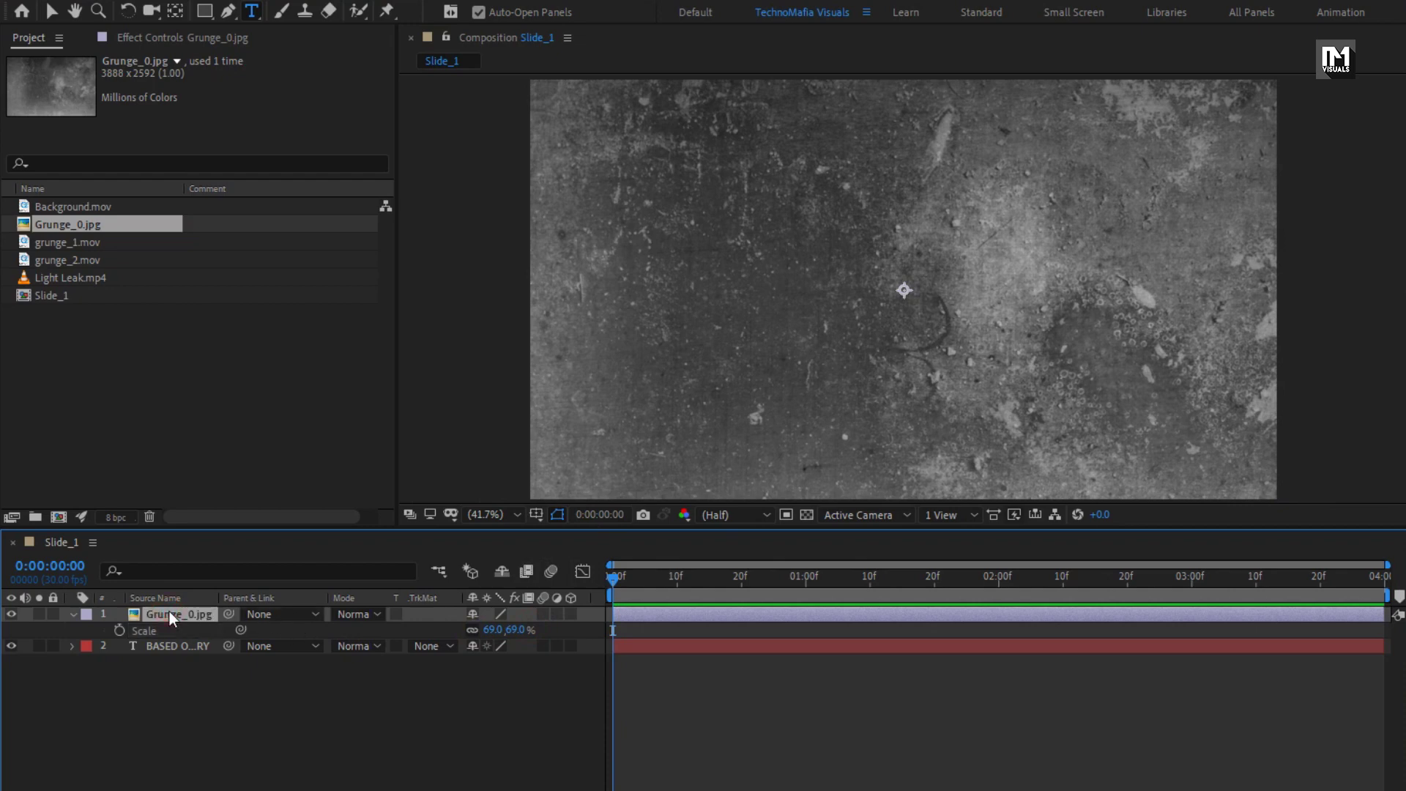
- Set the opacity of the Grunge_0.jpg layer to 75%
{"action": "key", "text": "t"}
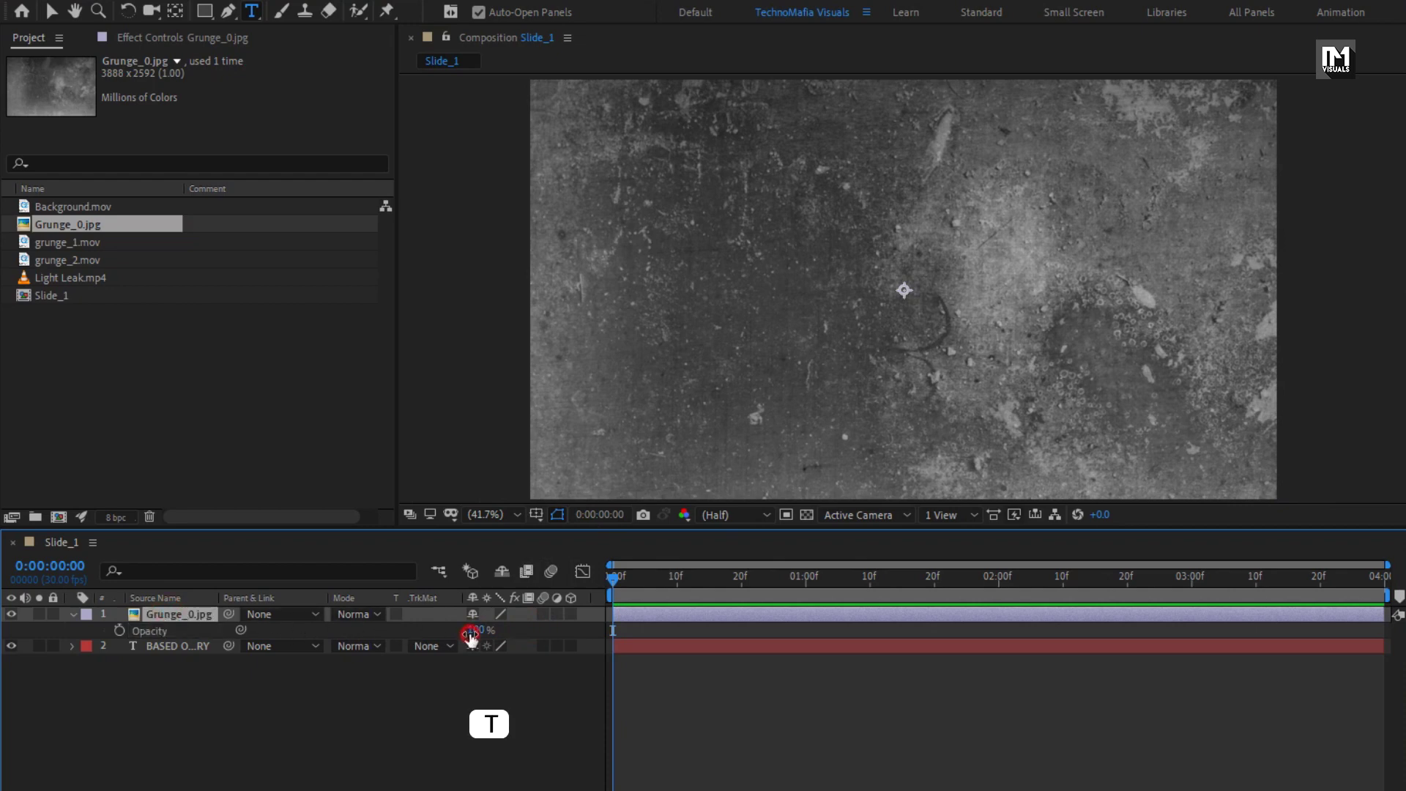
{"action": "type", "text": "75"}
{"action": "left_click", "coordinate": [449, 629]}
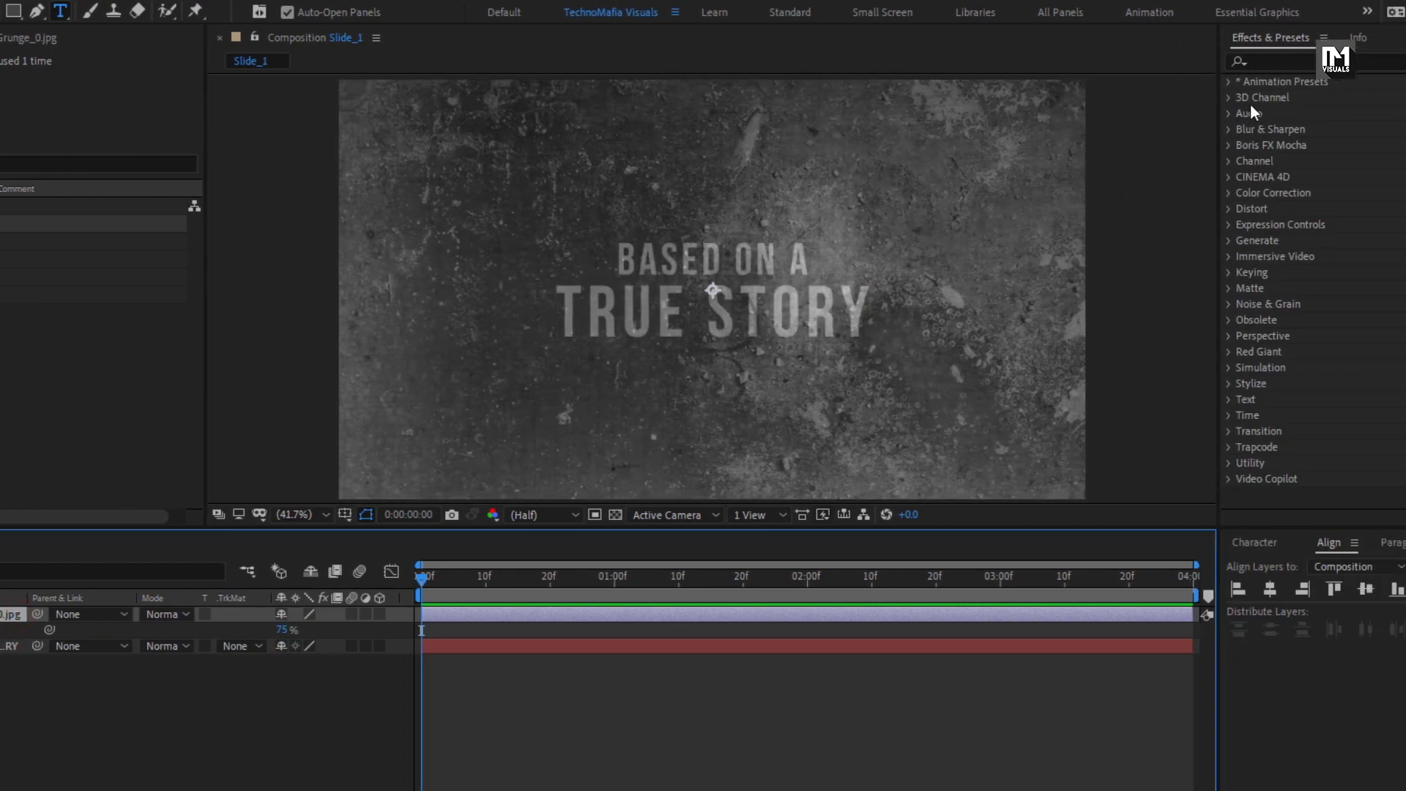
- Apply the Curves effect to Grunge_0.jpg, raise its RGB curve steeply to brighten the texture, and move the playhead to 0:00:01:09
{"action": "left_click", "coordinate": [1274, 63]}
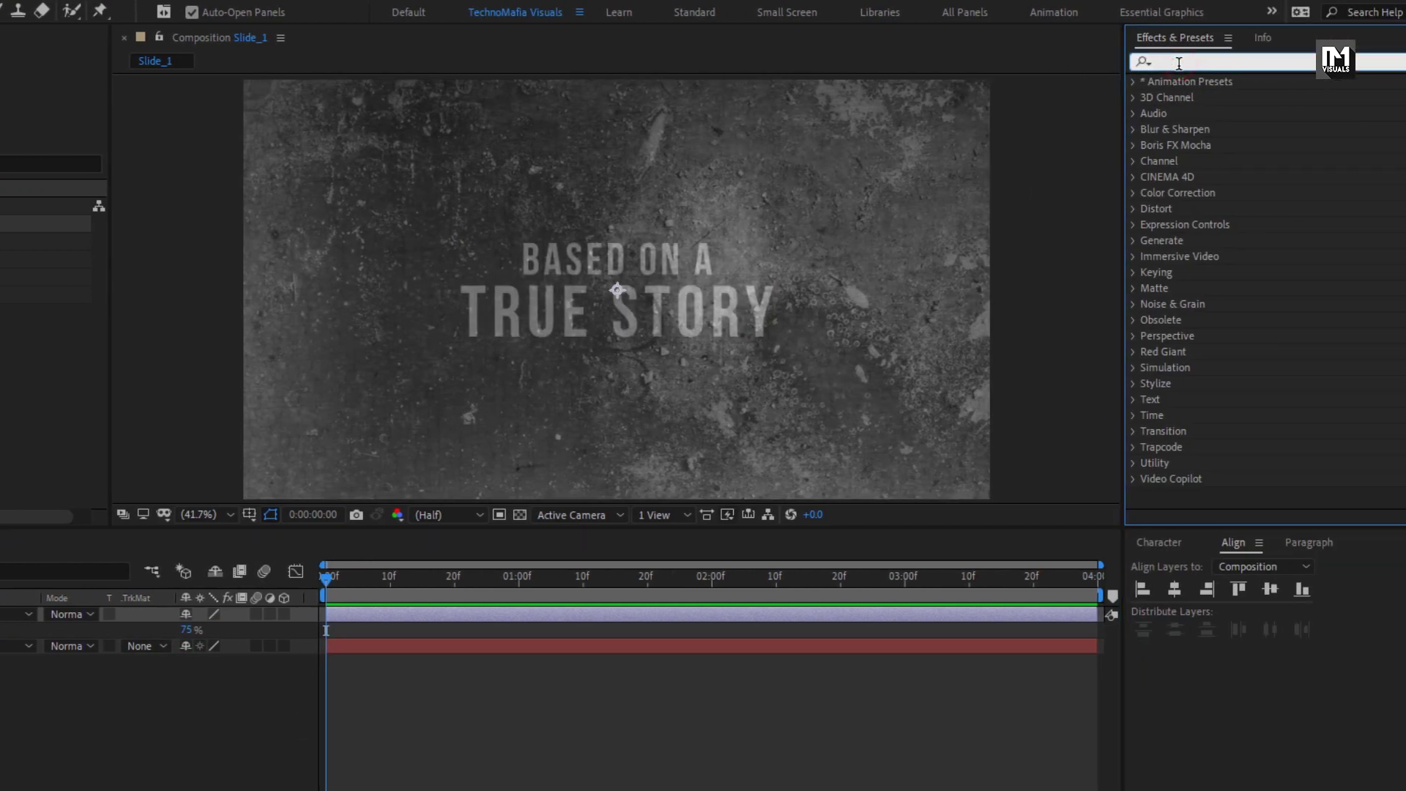
{"action": "type", "text": "curv"}
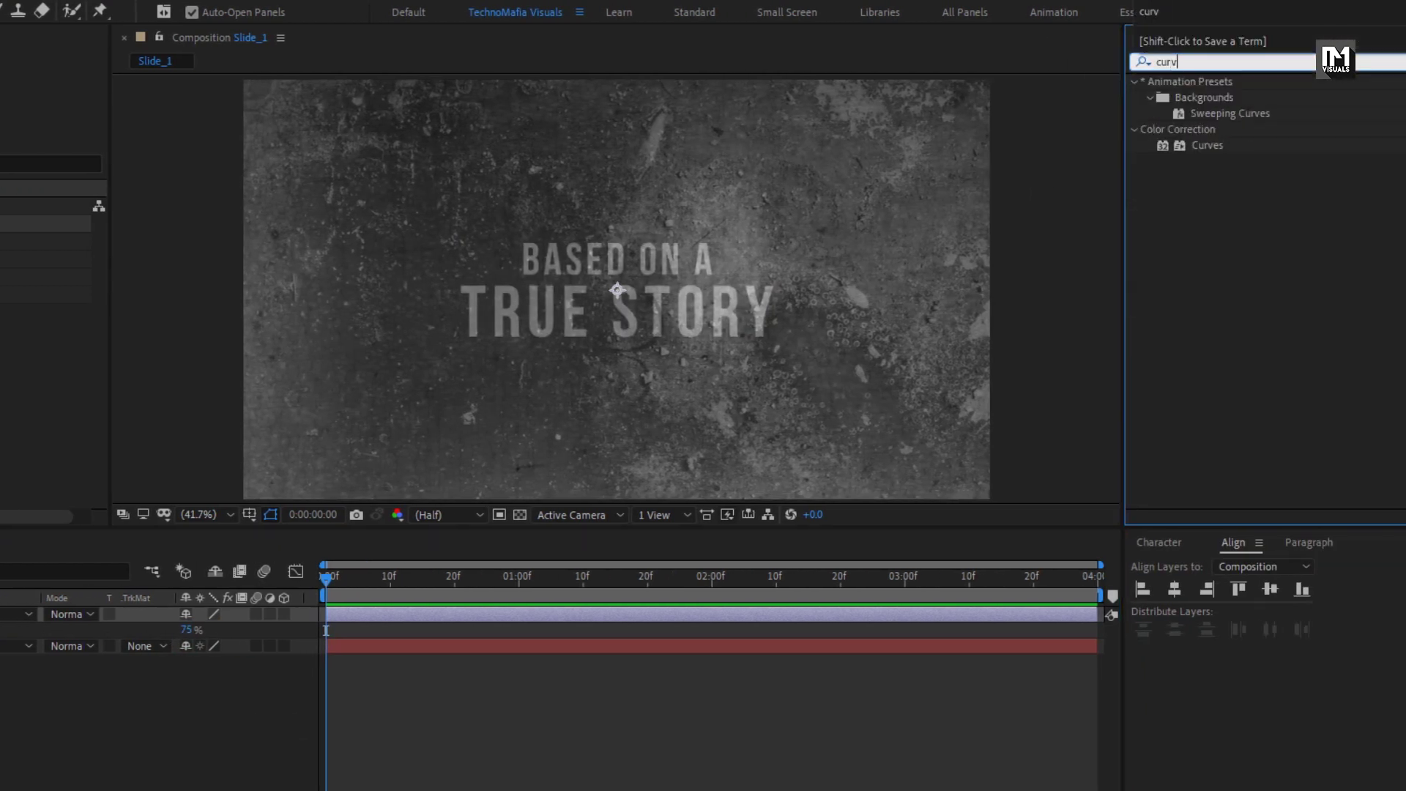
{"action": "left_click_drag", "start_coordinate": [1206, 147], "coordinate": [568, 191]}
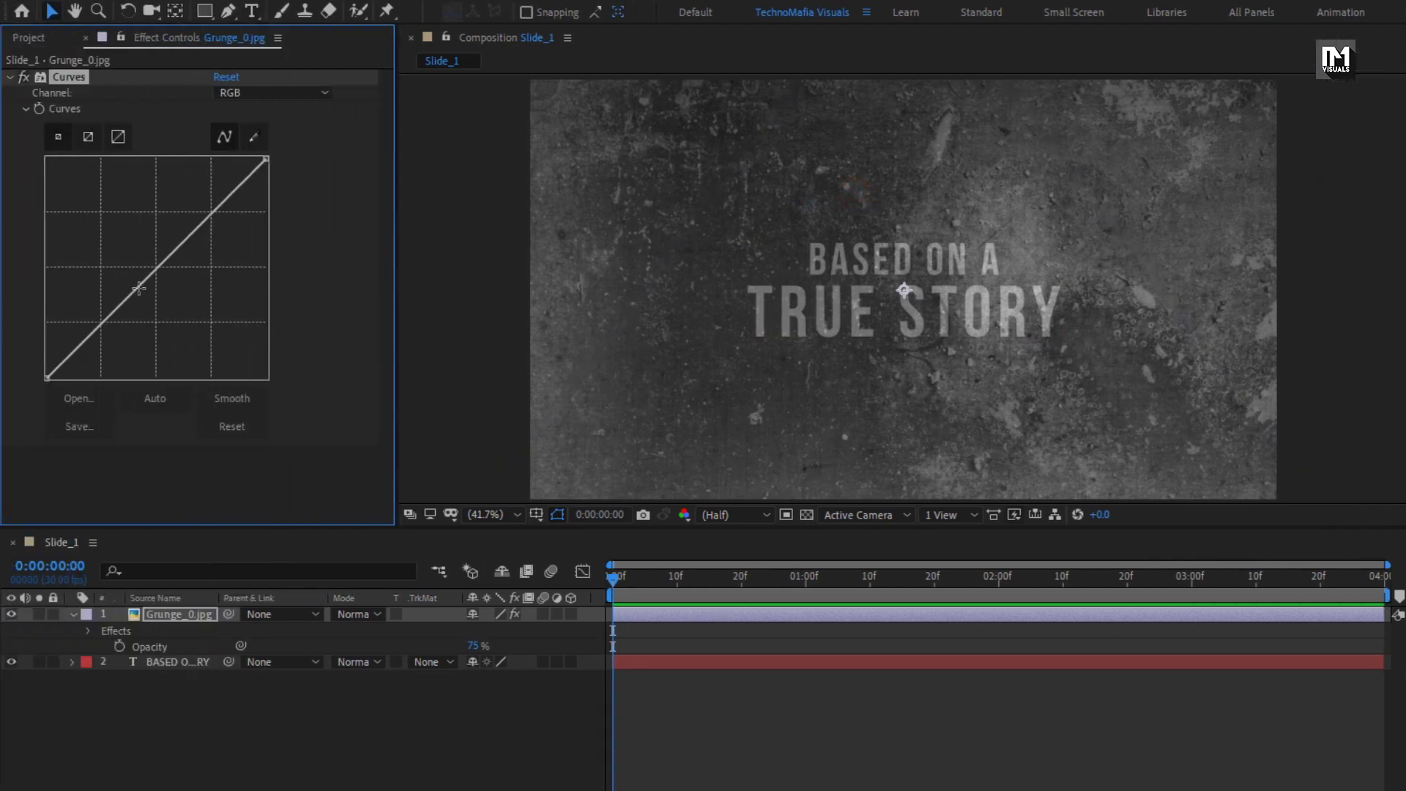
{"action": "left_click_drag", "start_coordinate": [138, 289], "coordinate": [130, 158]}
{"action": "left_click_drag", "start_coordinate": [654, 580], "coordinate": [865, 584]}
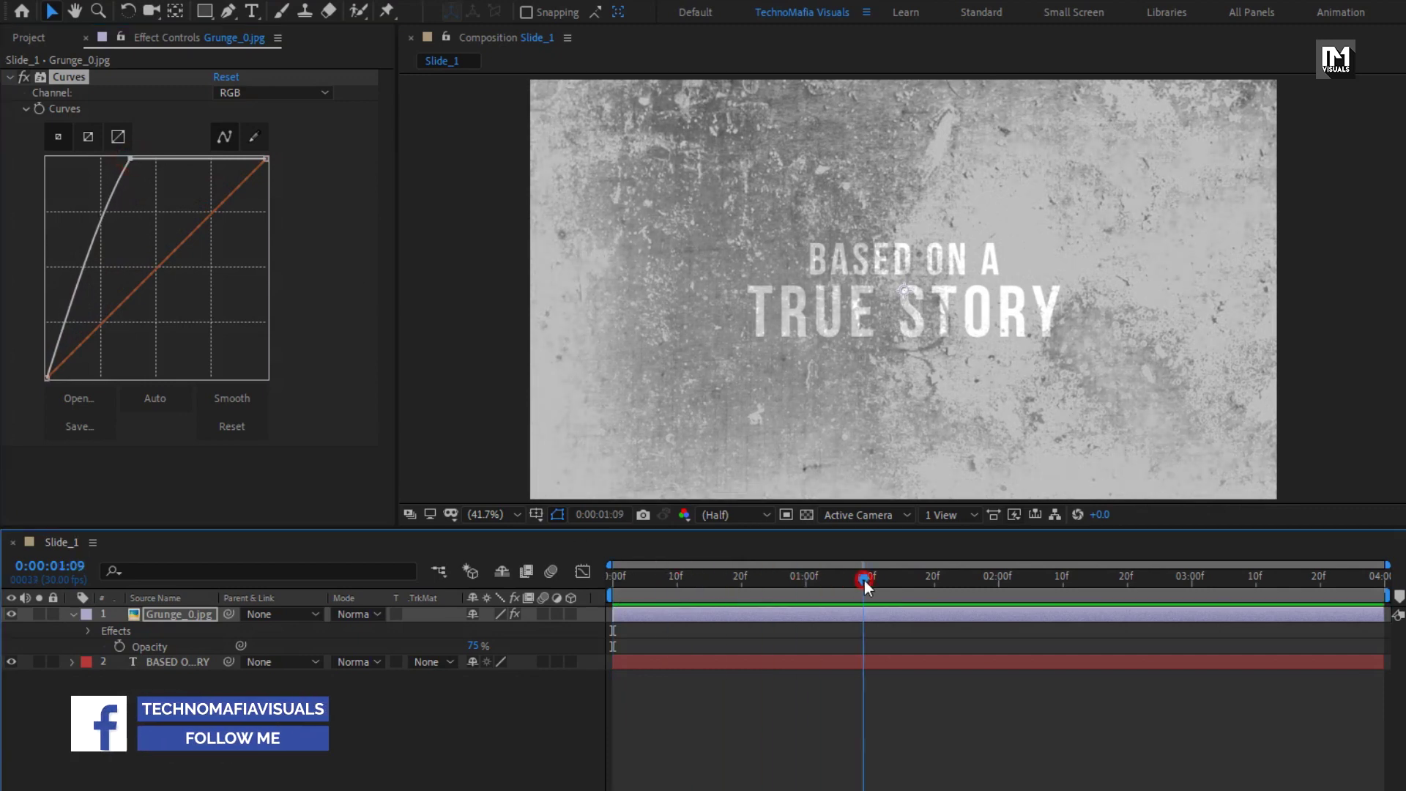
- Preserve underlying transparency on the Grunge_0.jpg layer so the texture shows only inside the text, and collapse its properties
{"action": "left_click", "coordinate": [396, 614]}
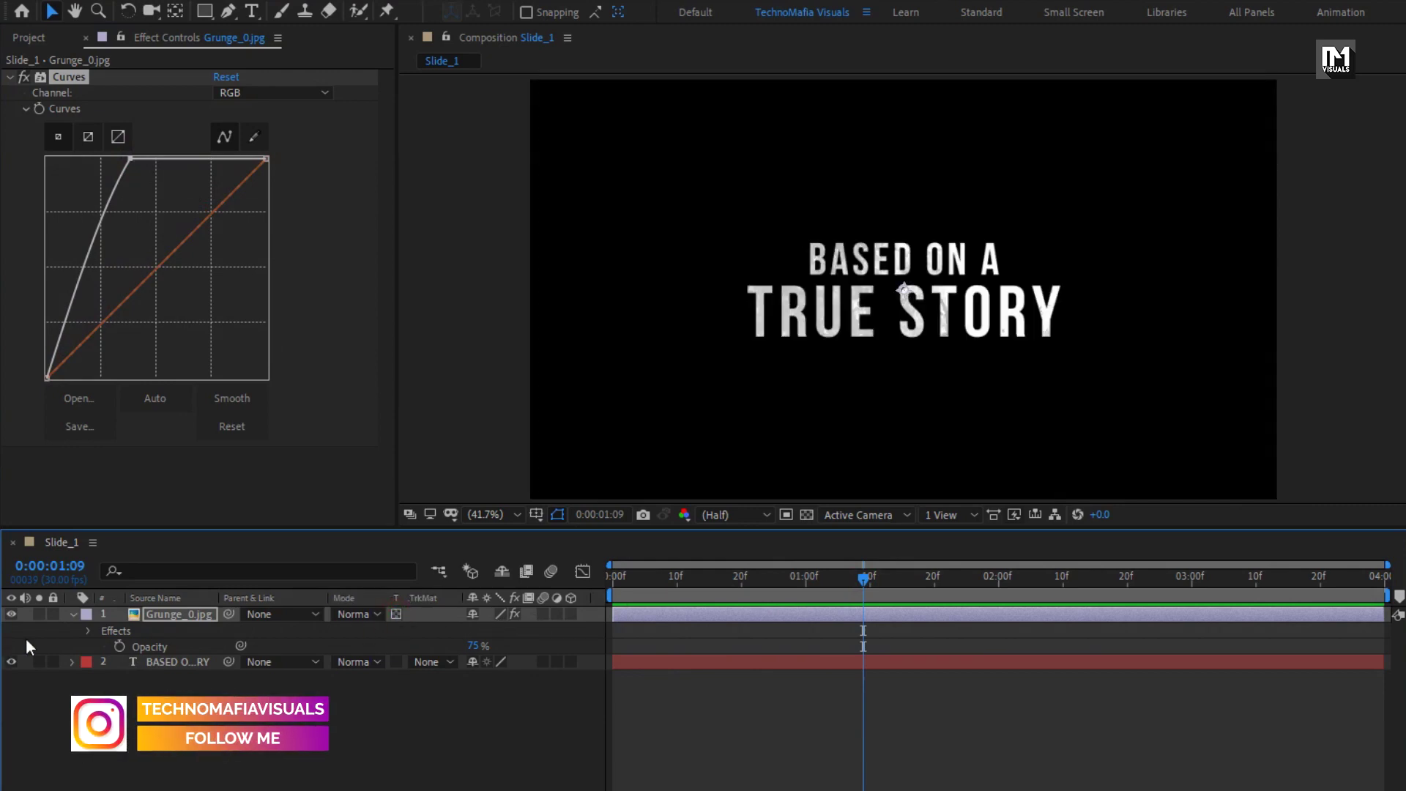
{"action": "left_click", "coordinate": [73, 613]}
{"action": "scroll", "coordinate": [969, 296], "scroll_direction": "up", "scroll_amount": 3}
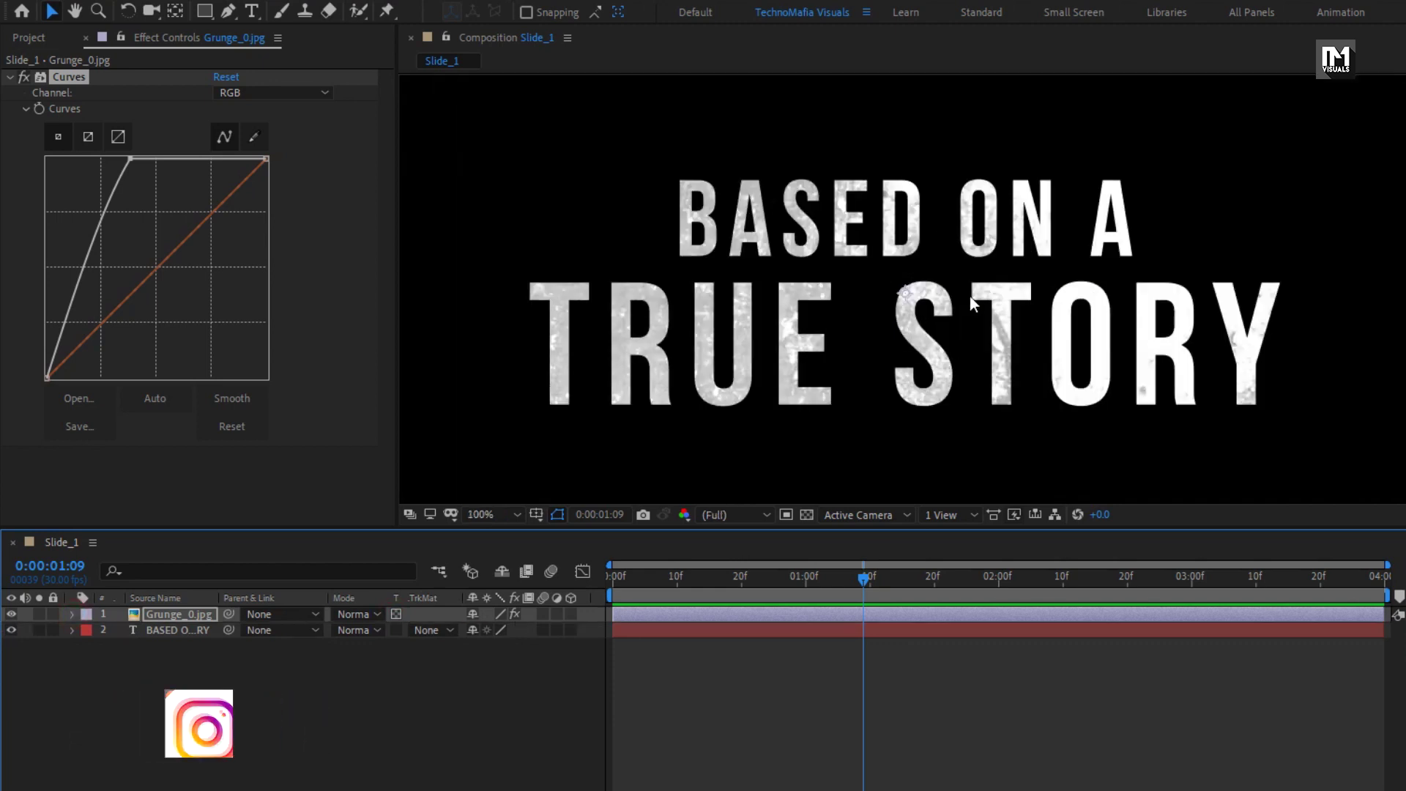
- Shift the Grunge_0.jpg layer horizontally to position 998, 540, collapse its properties and fit the composition in the viewer
{"action": "left_click", "coordinate": [186, 613]}
{"action": "key", "text": "p"}
{"action": "left_click_drag", "start_coordinate": [480, 628], "coordinate": [481, 598]}
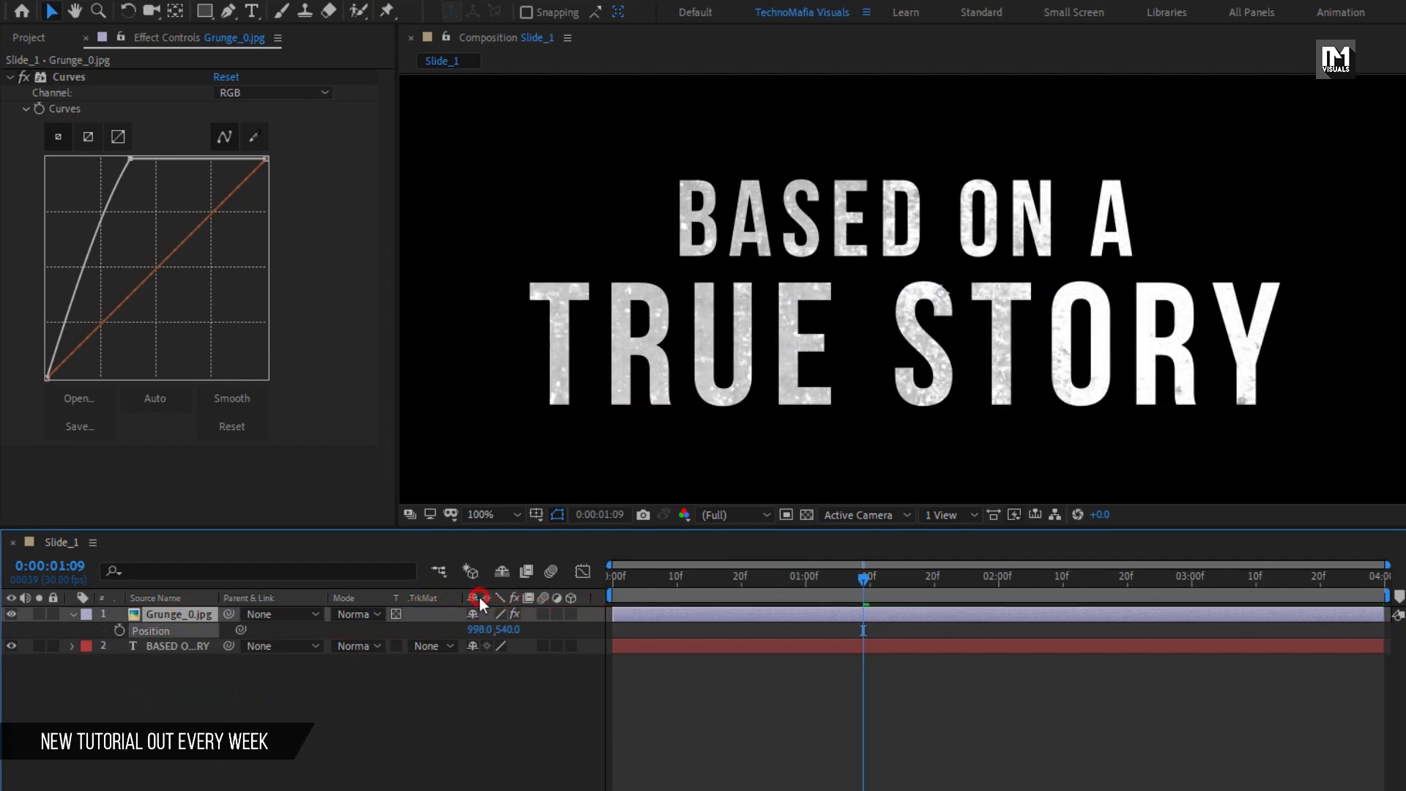
{"action": "left_click", "coordinate": [82, 615]}
{"action": "left_click", "coordinate": [74, 614]}
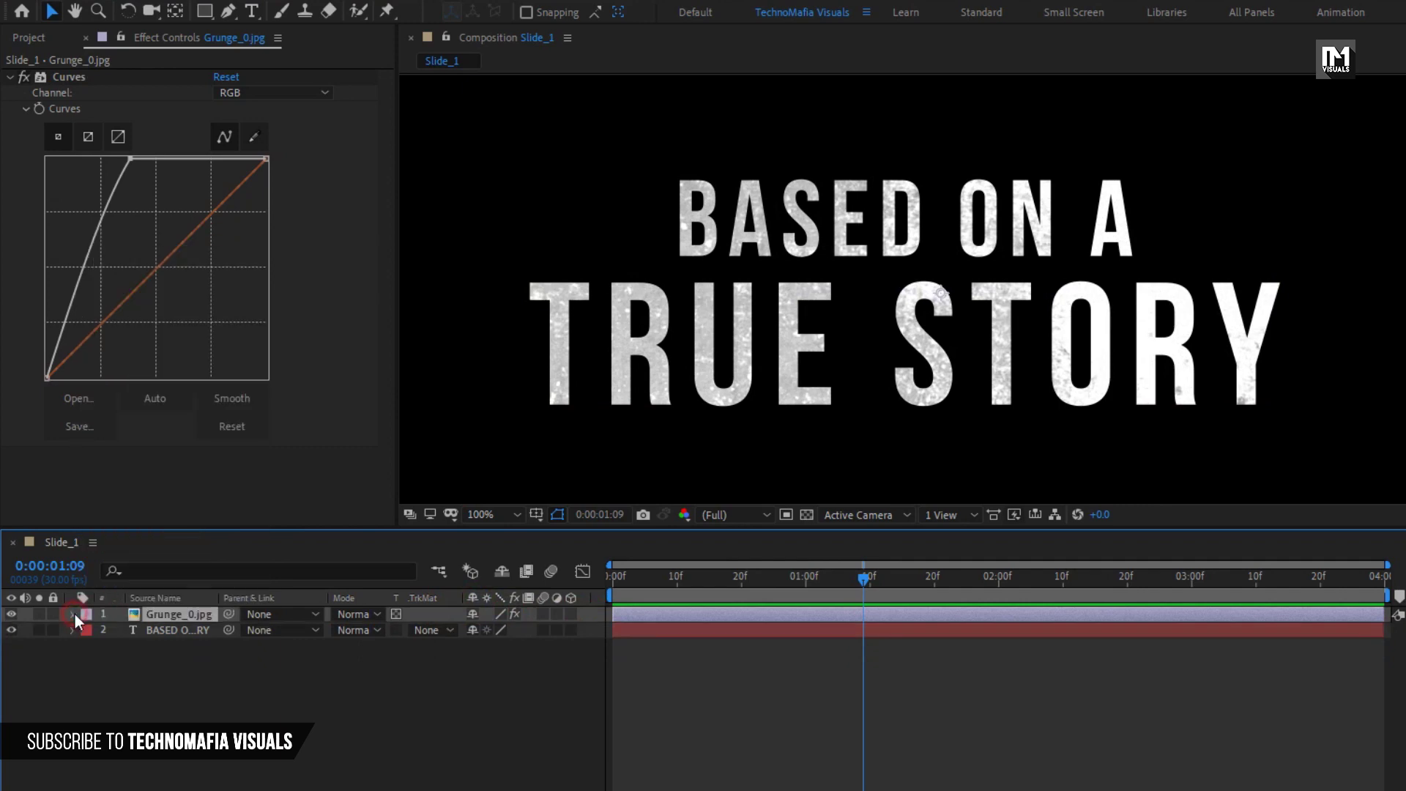
{"action": "left_click", "coordinate": [483, 517]}
{"action": "left_click", "coordinate": [497, 551]}
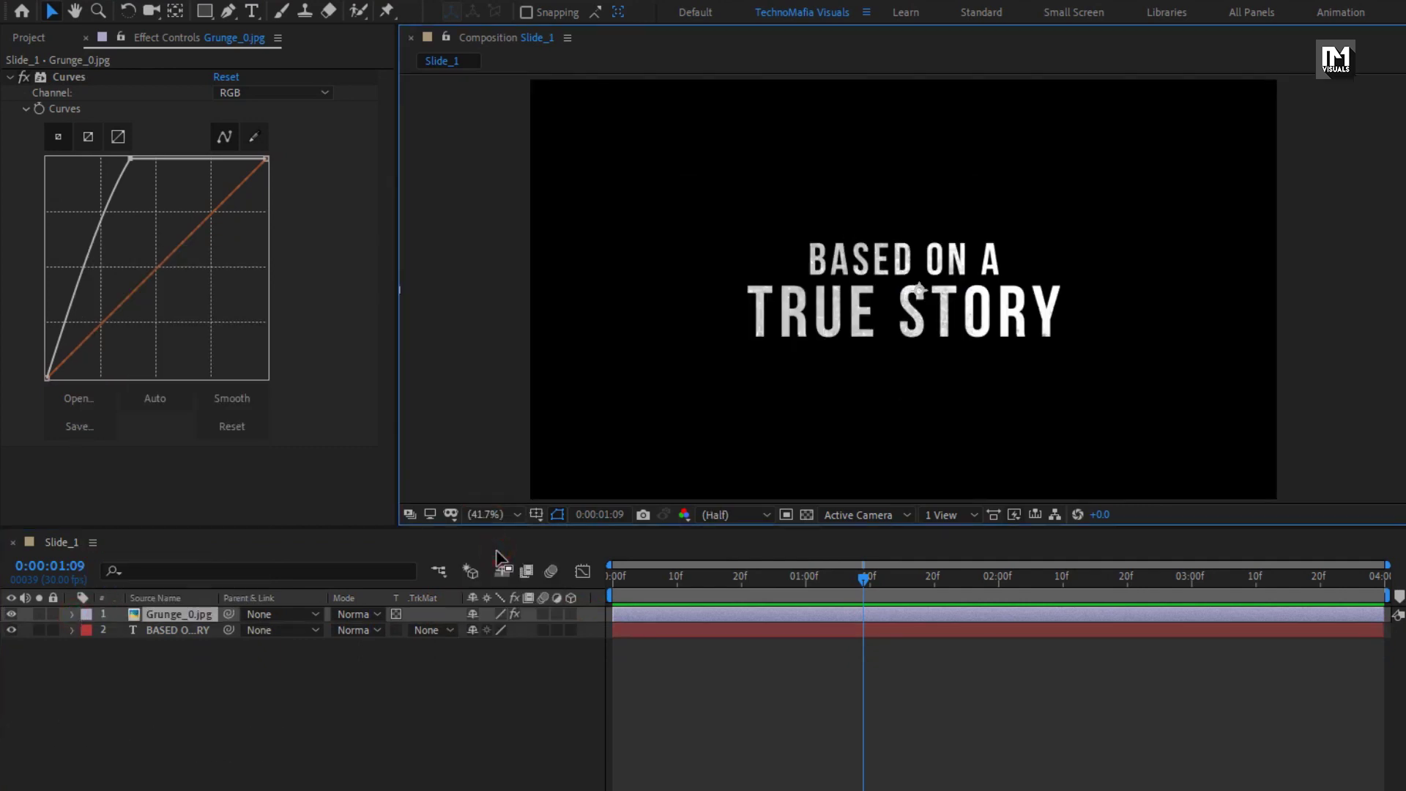
- Pre-compose the Grunge_0.jpg and text layers together into a new composition named Title_1, moving all attributes into it
{"action": "left_click_drag", "start_coordinate": [214, 675], "coordinate": [169, 606]}
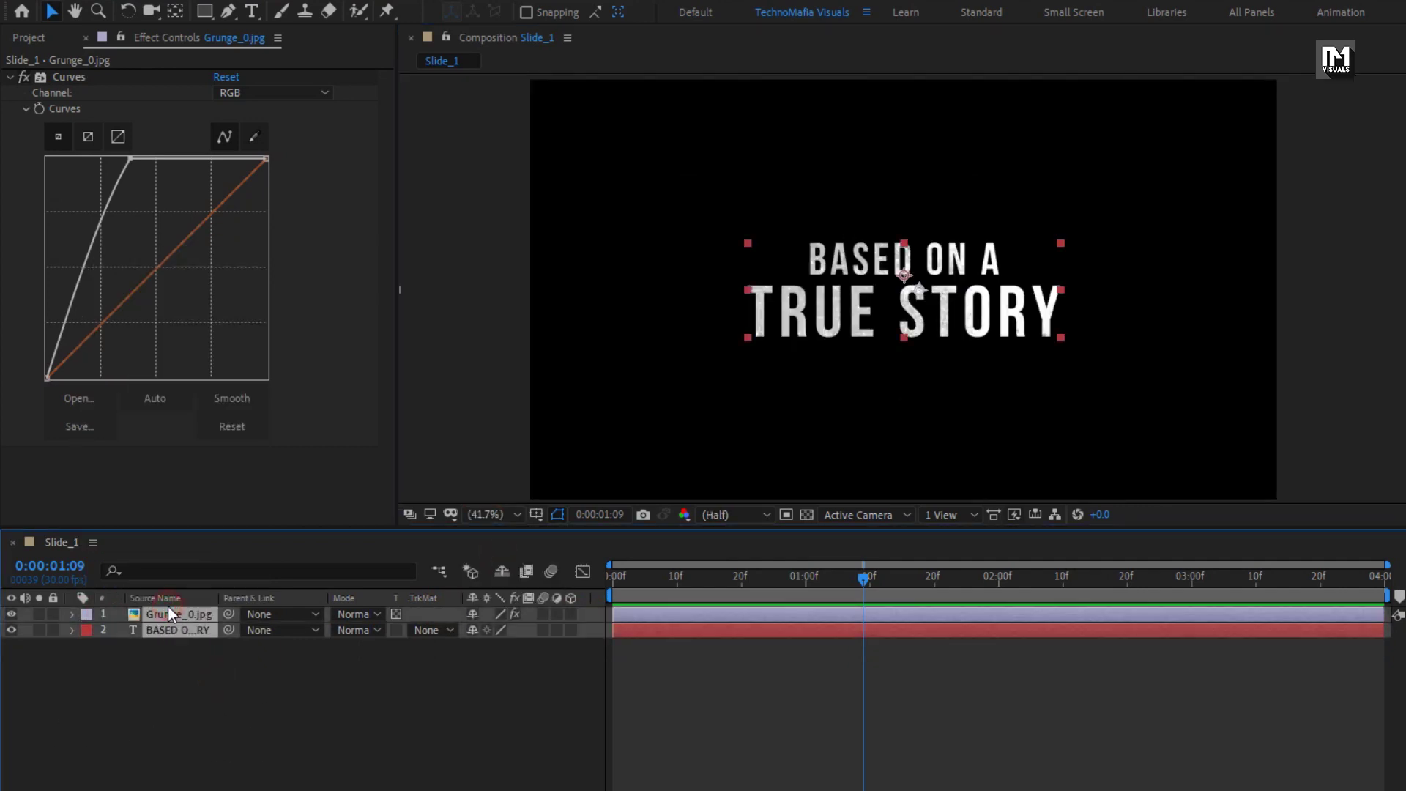
{"action": "right_click", "coordinate": [156, 618]}
{"action": "left_click", "coordinate": [194, 539]}
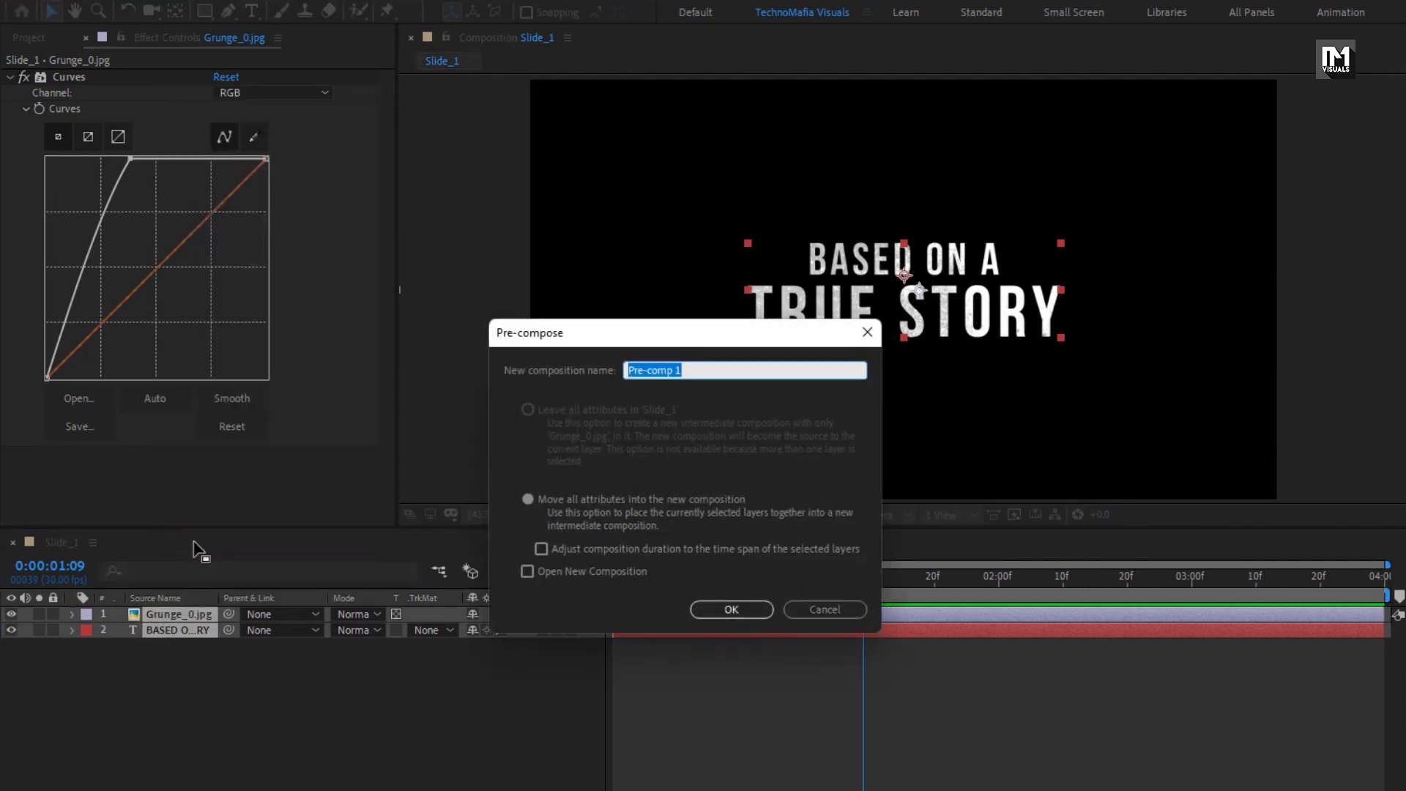
{"action": "type", "text": "Title_1"}
{"action": "left_click", "coordinate": [732, 606]}
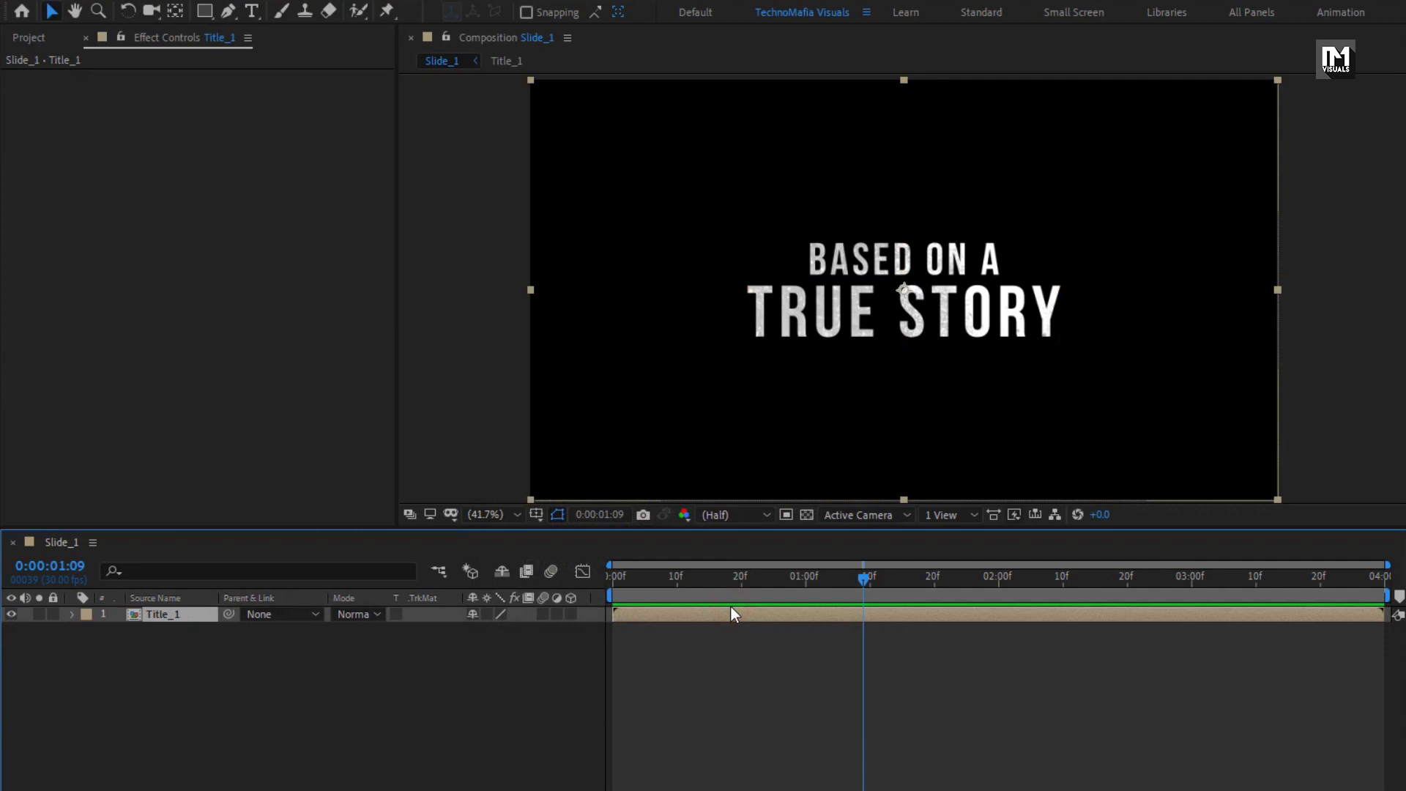
- Add Background.mov to Slide_1 beneath the Title_1 layer and scrub through the timeline to preview it
{"action": "left_click", "coordinate": [29, 41]}
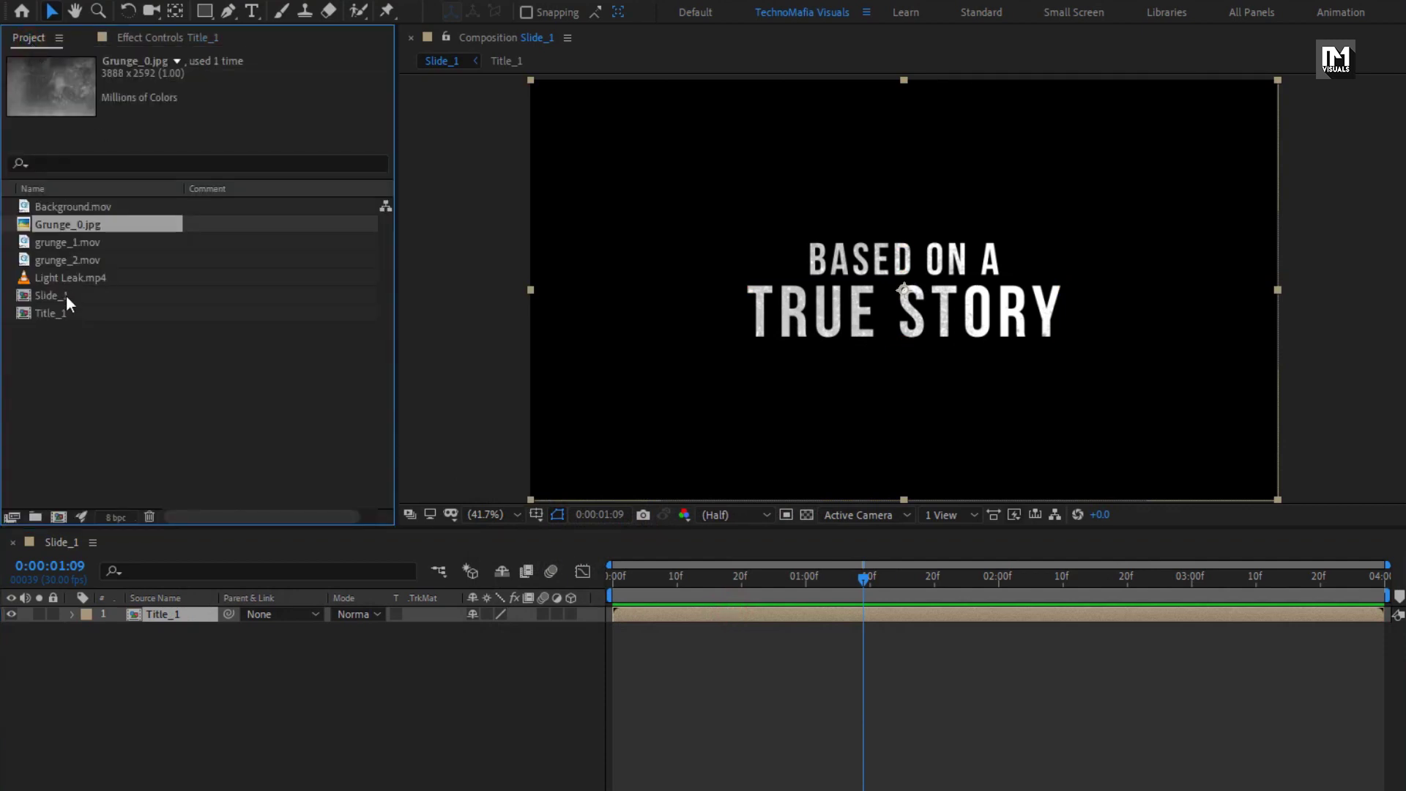
{"action": "left_click", "coordinate": [70, 208]}
{"action": "left_click_drag", "start_coordinate": [56, 205], "coordinate": [231, 731]}
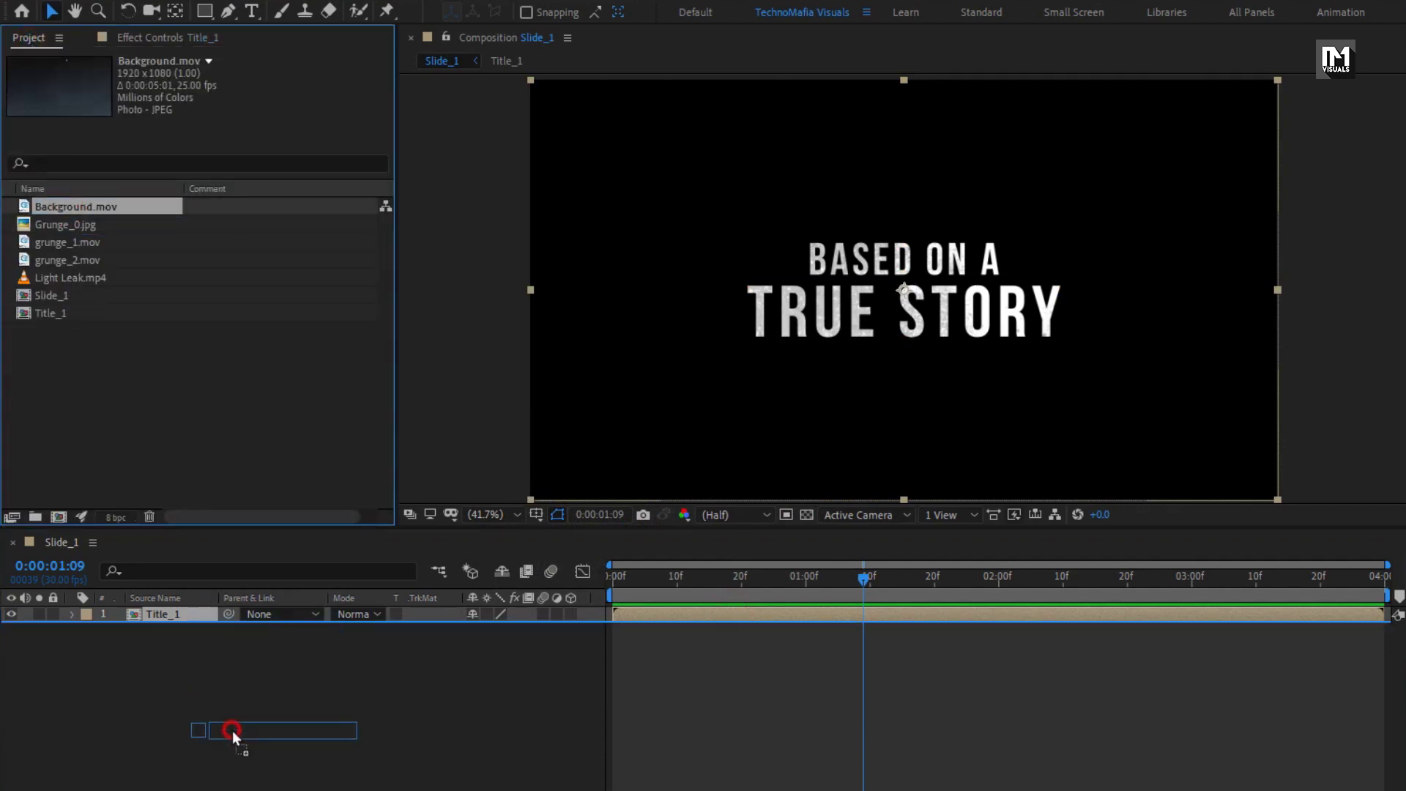
{"action": "left_click_drag", "start_coordinate": [638, 581], "coordinate": [1184, 583]}
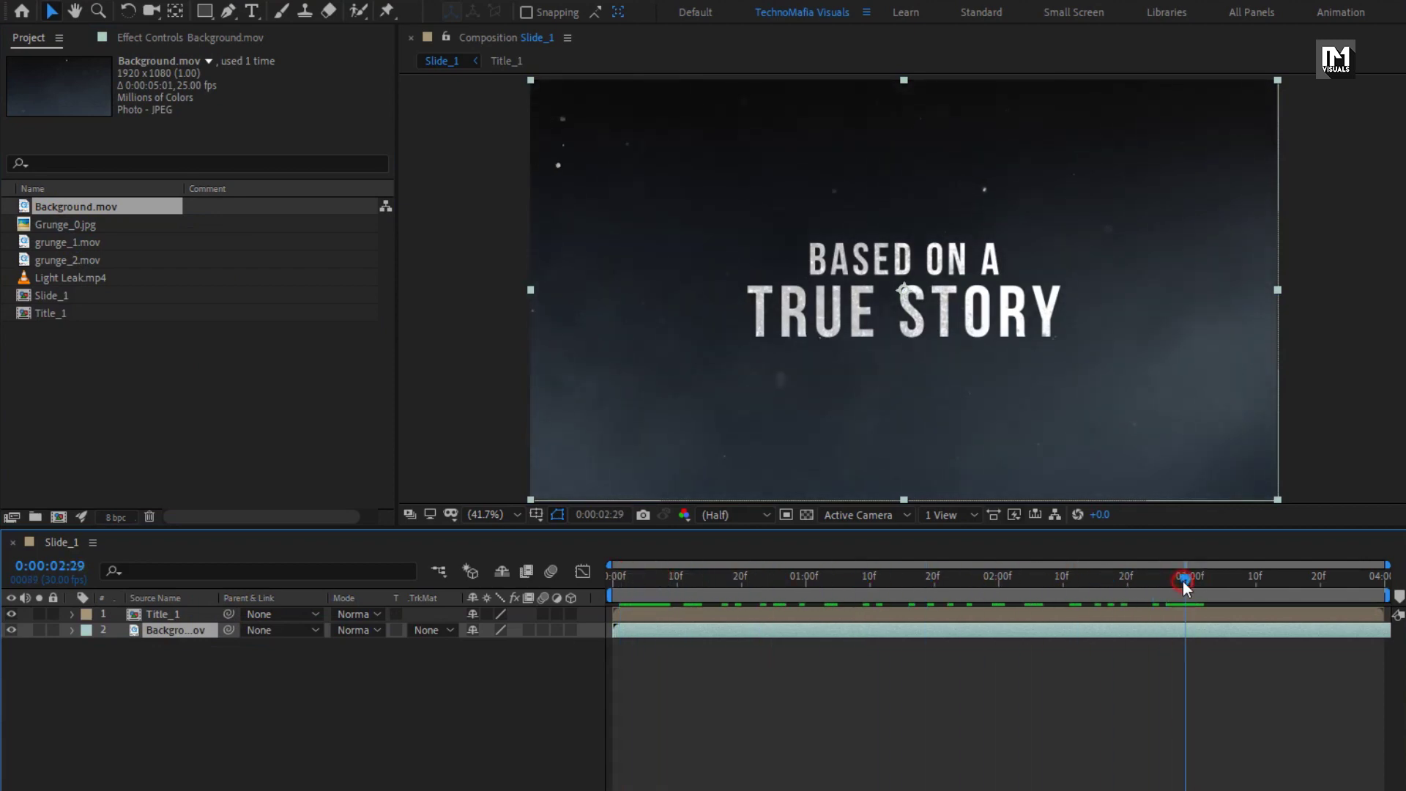
- Find the Roughen Edges effect and apply it to the Title_1 layer
{"action": "left_click", "coordinate": [190, 619]}
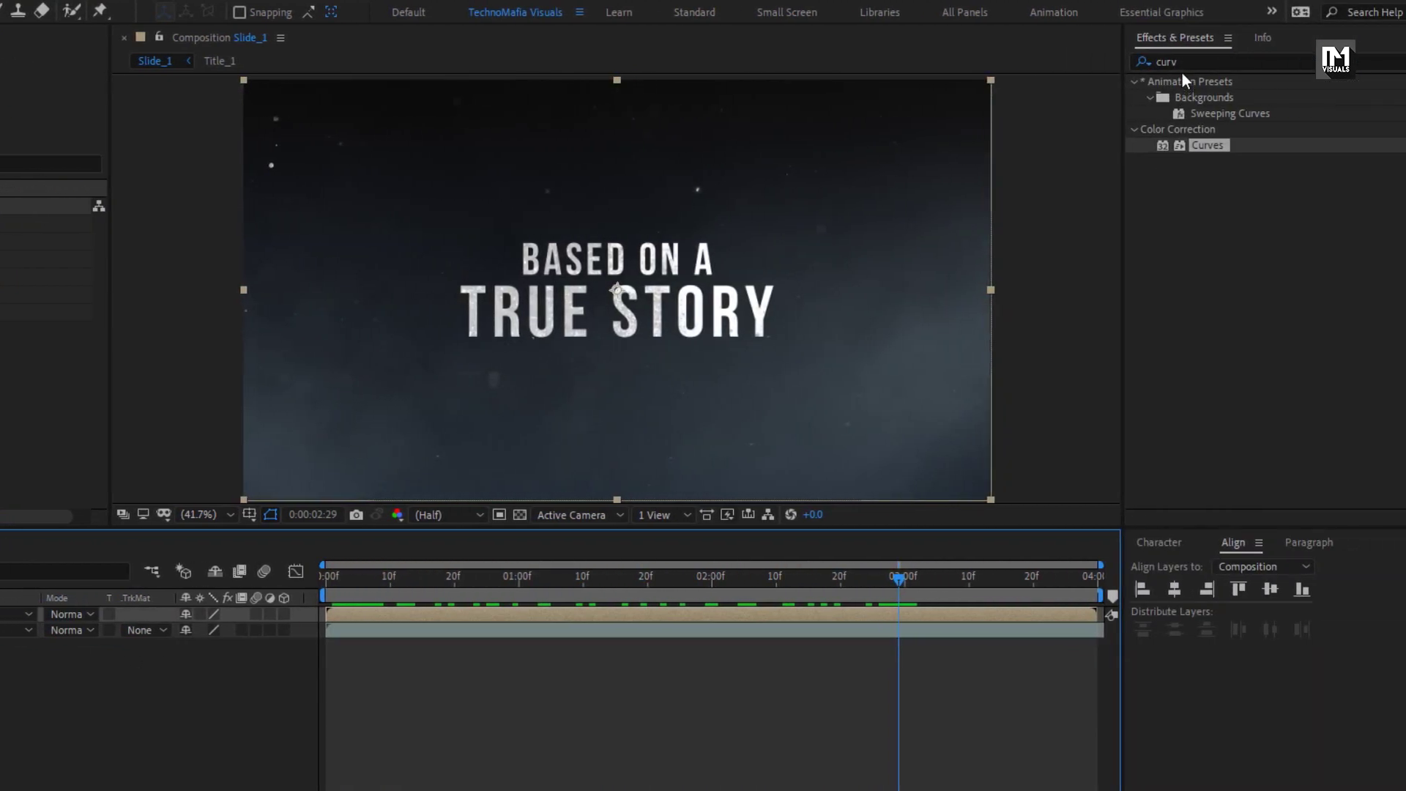
{"action": "left_click", "coordinate": [1131, 59]}
{"action": "type", "text": "rou"}
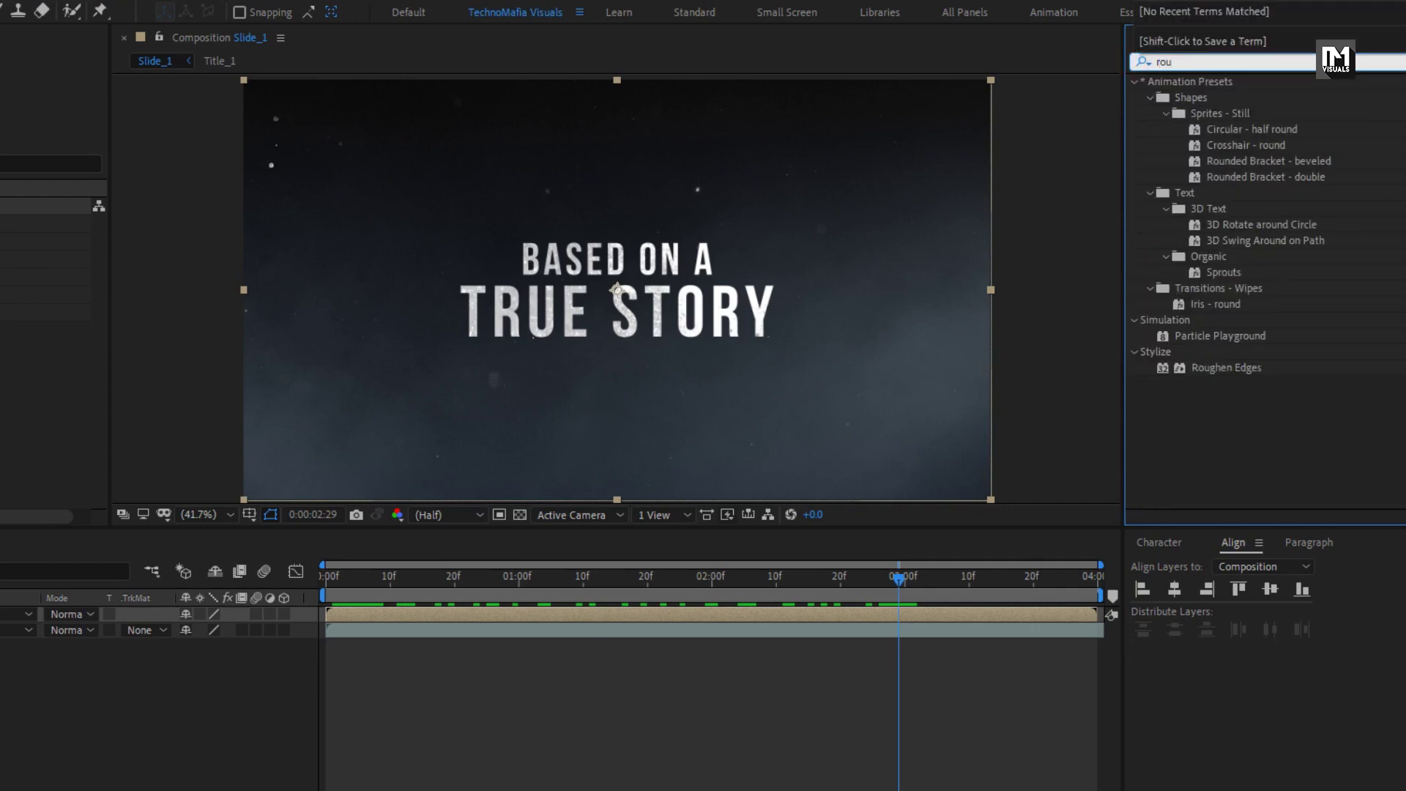
{"action": "type", "text": "g"}
{"action": "left_click", "coordinate": [1208, 97]}
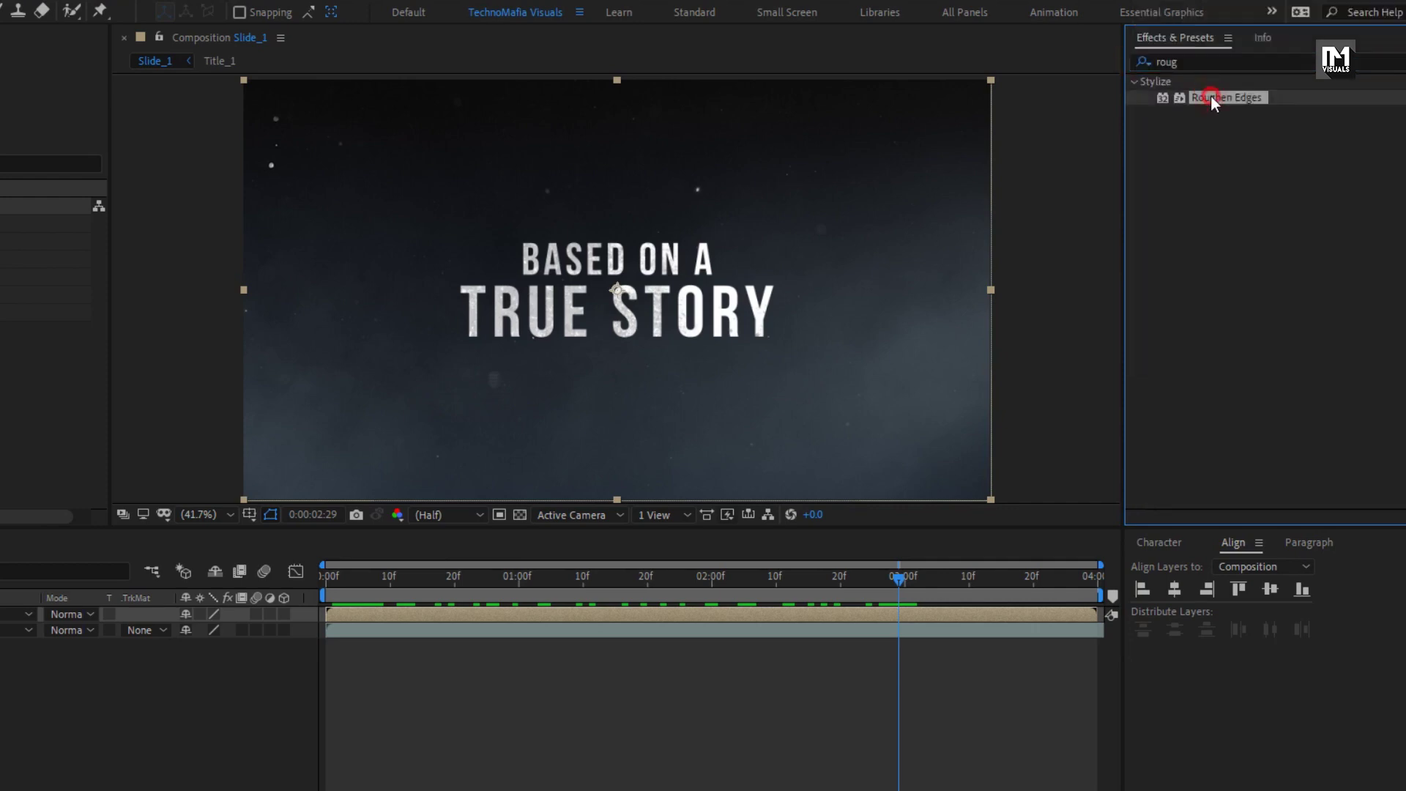
{"action": "left_click_drag", "start_coordinate": [1212, 103], "coordinate": [583, 305]}
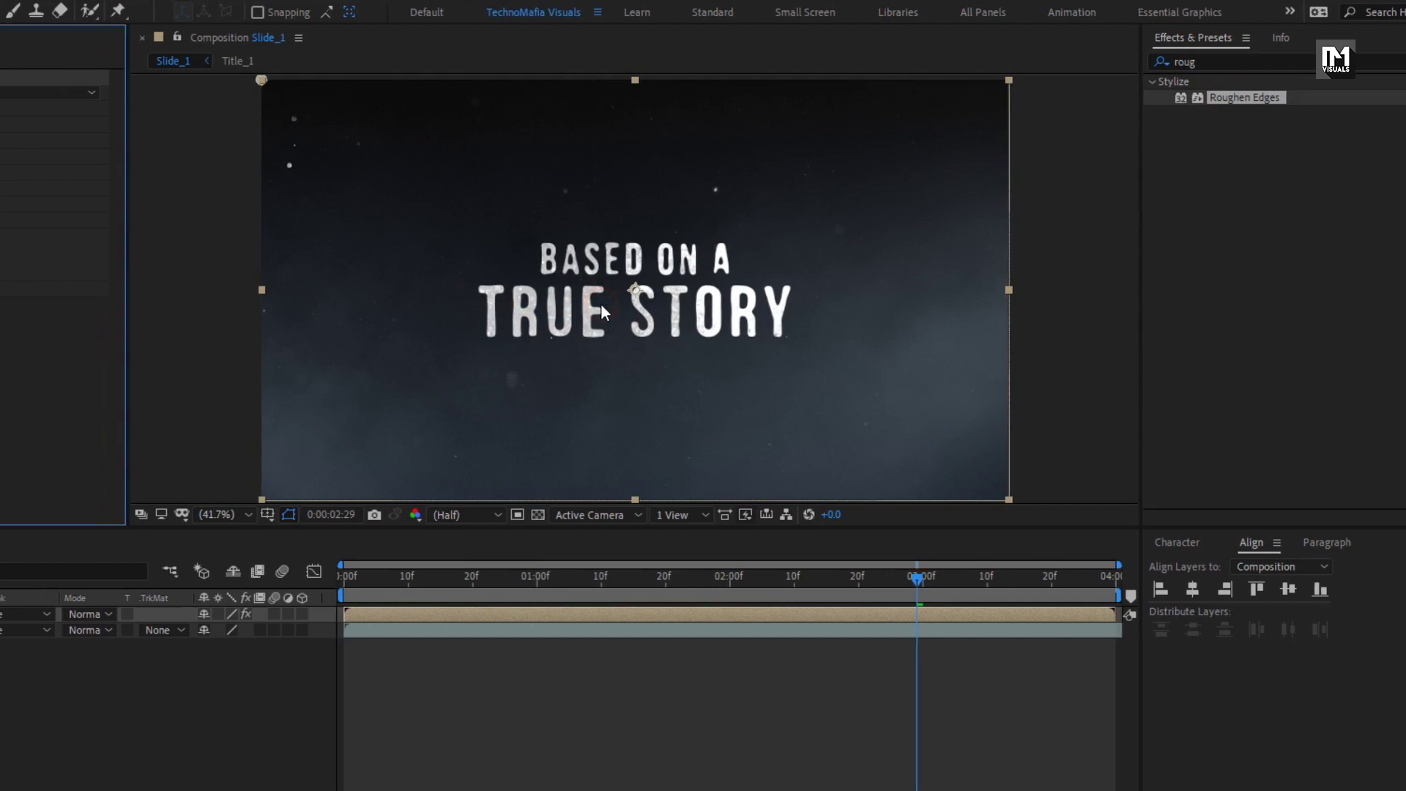
- Add a Roughen Edges Border keyframe on Title_1 at 0:00:02:00 with a value of 0
{"action": "left_click", "coordinate": [995, 577]}
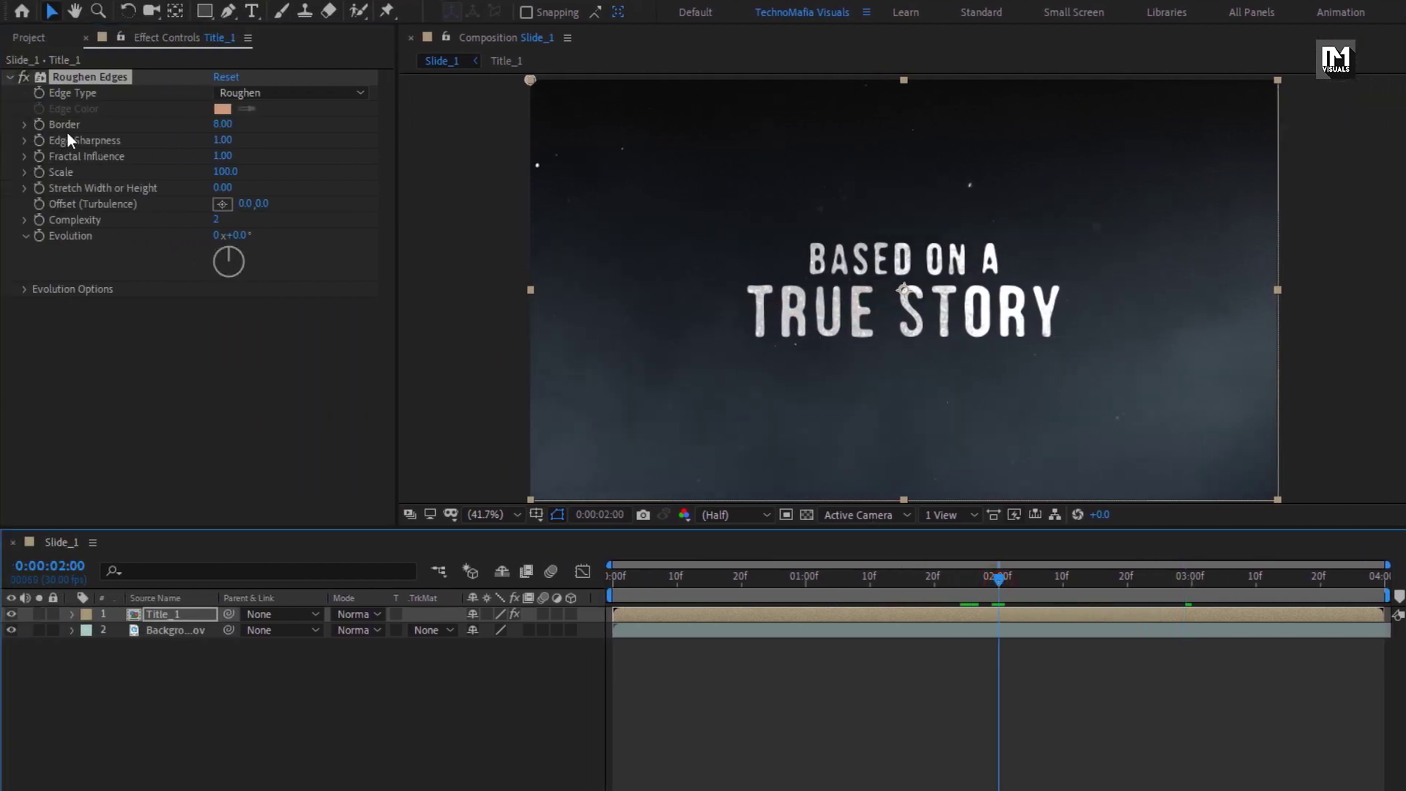
{"action": "left_click", "coordinate": [40, 124]}
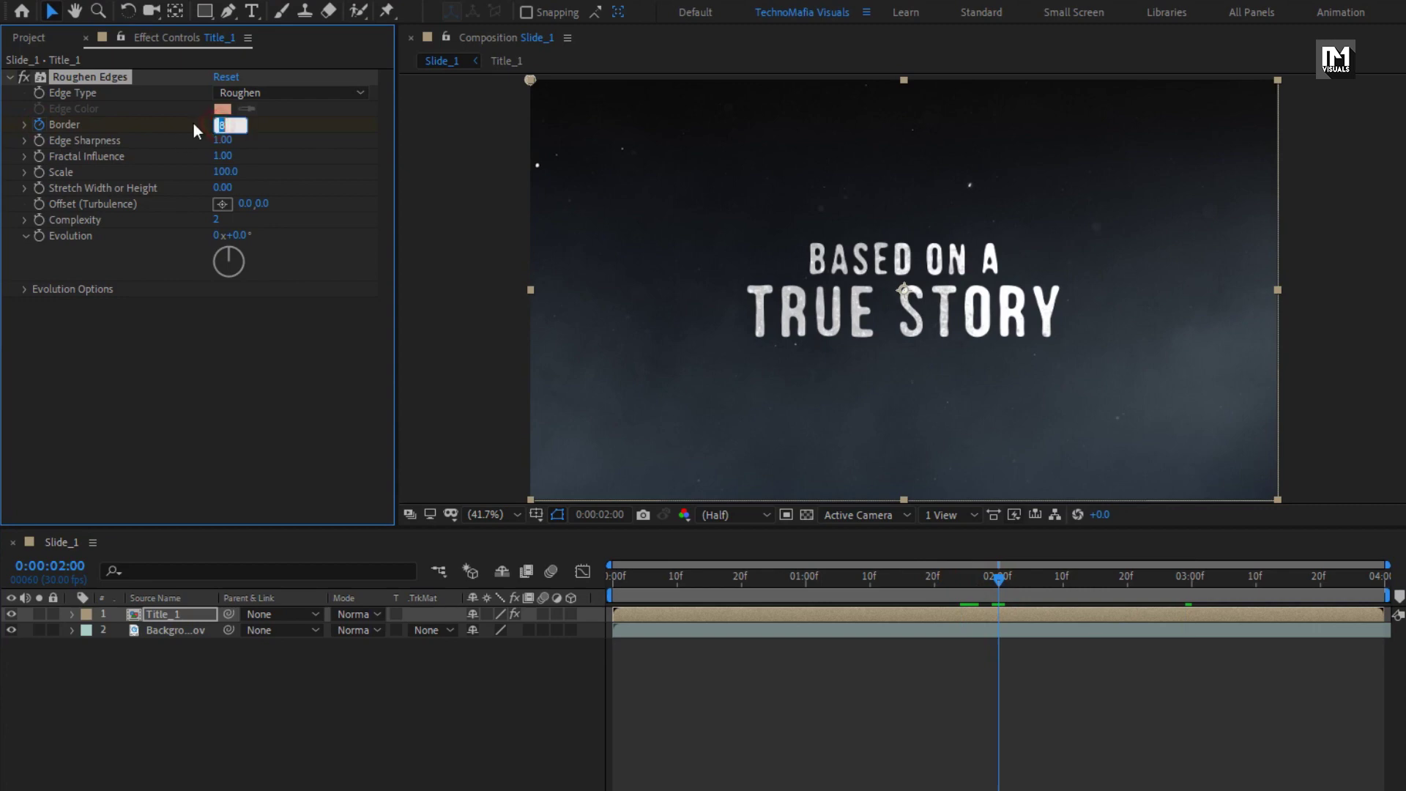
{"action": "type", "text": "0"}
{"action": "key", "text": "Return"}
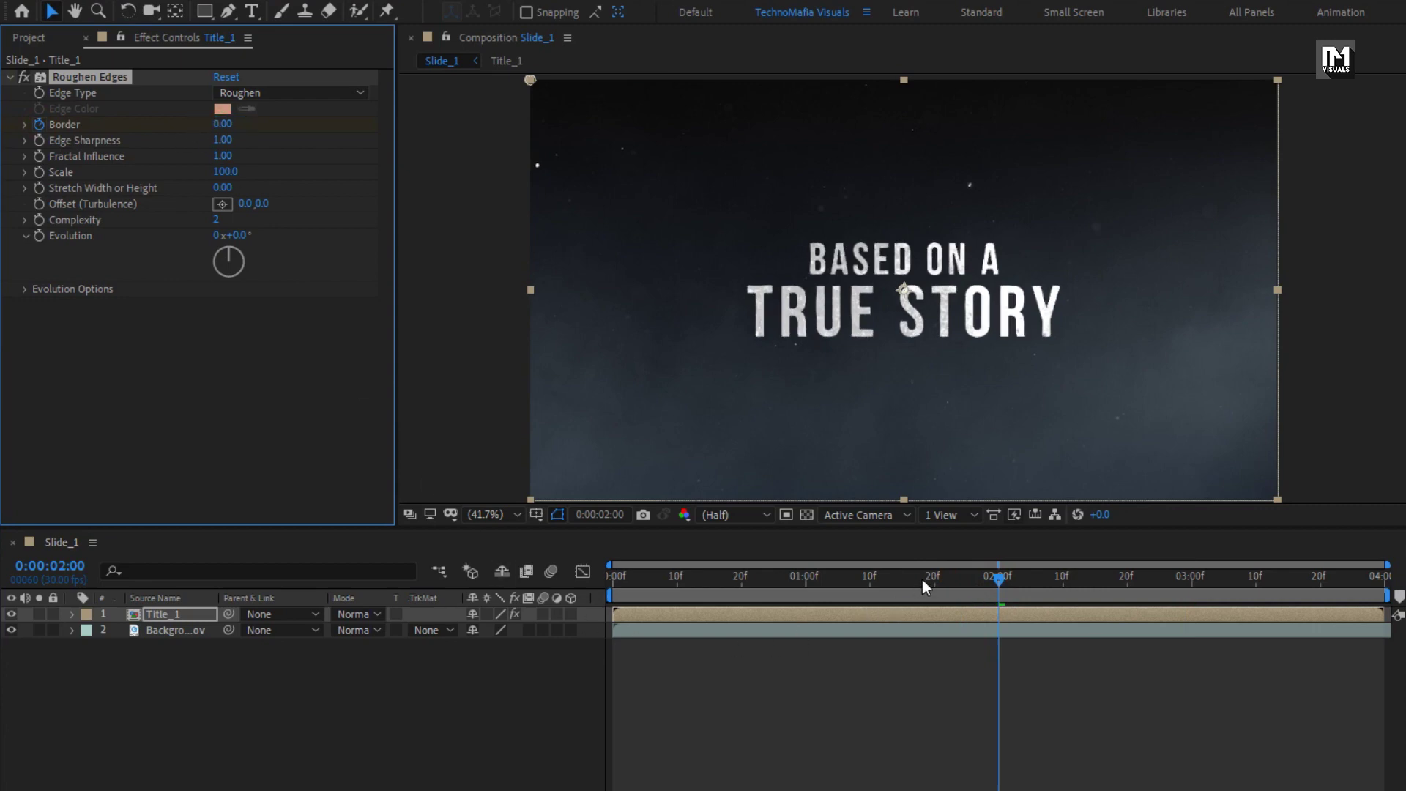
- Set the Roughen Edges Border to 100 at 0:00:00:00 and scrub through the title reveal
{"action": "left_click_drag", "start_coordinate": [921, 578], "coordinate": [590, 571]}
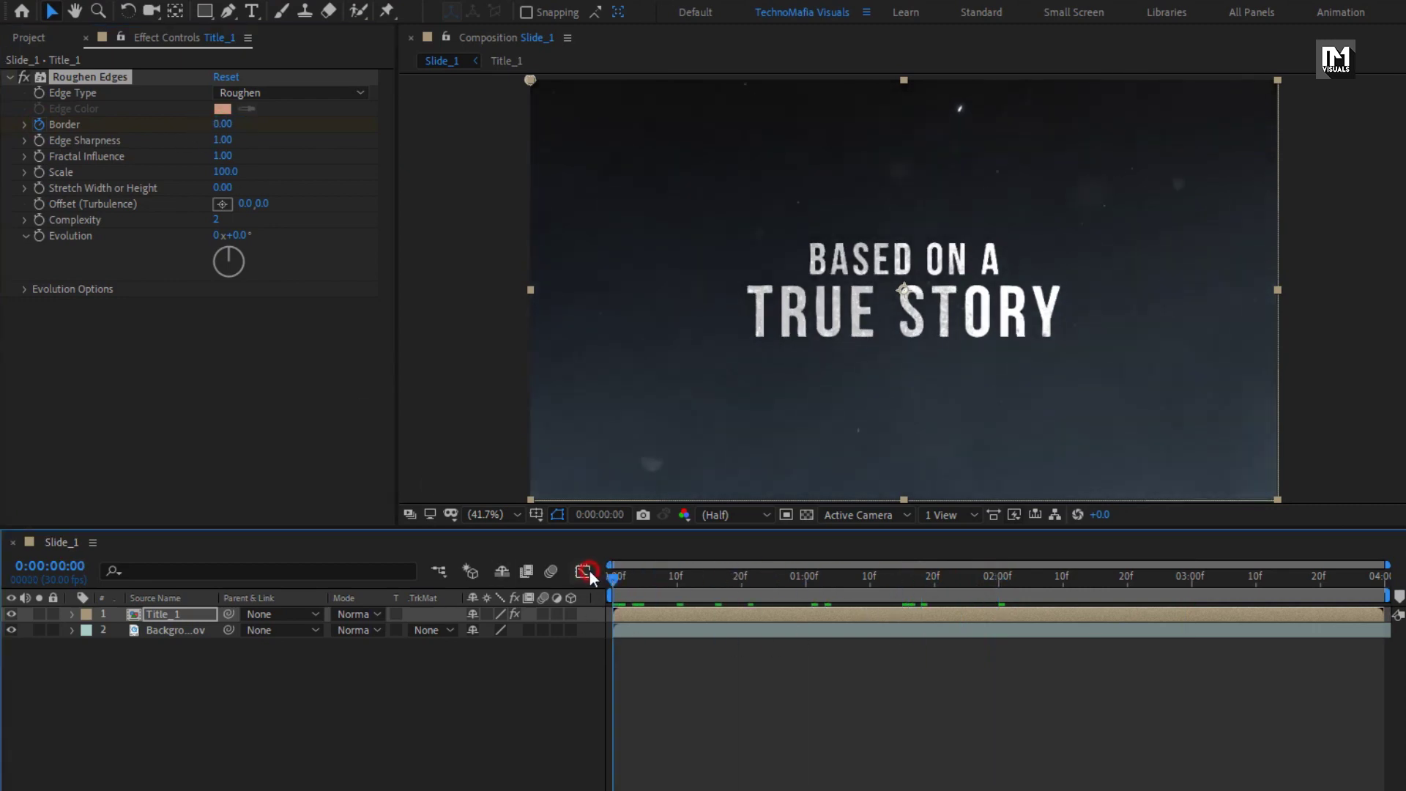
{"action": "left_click", "coordinate": [217, 126]}
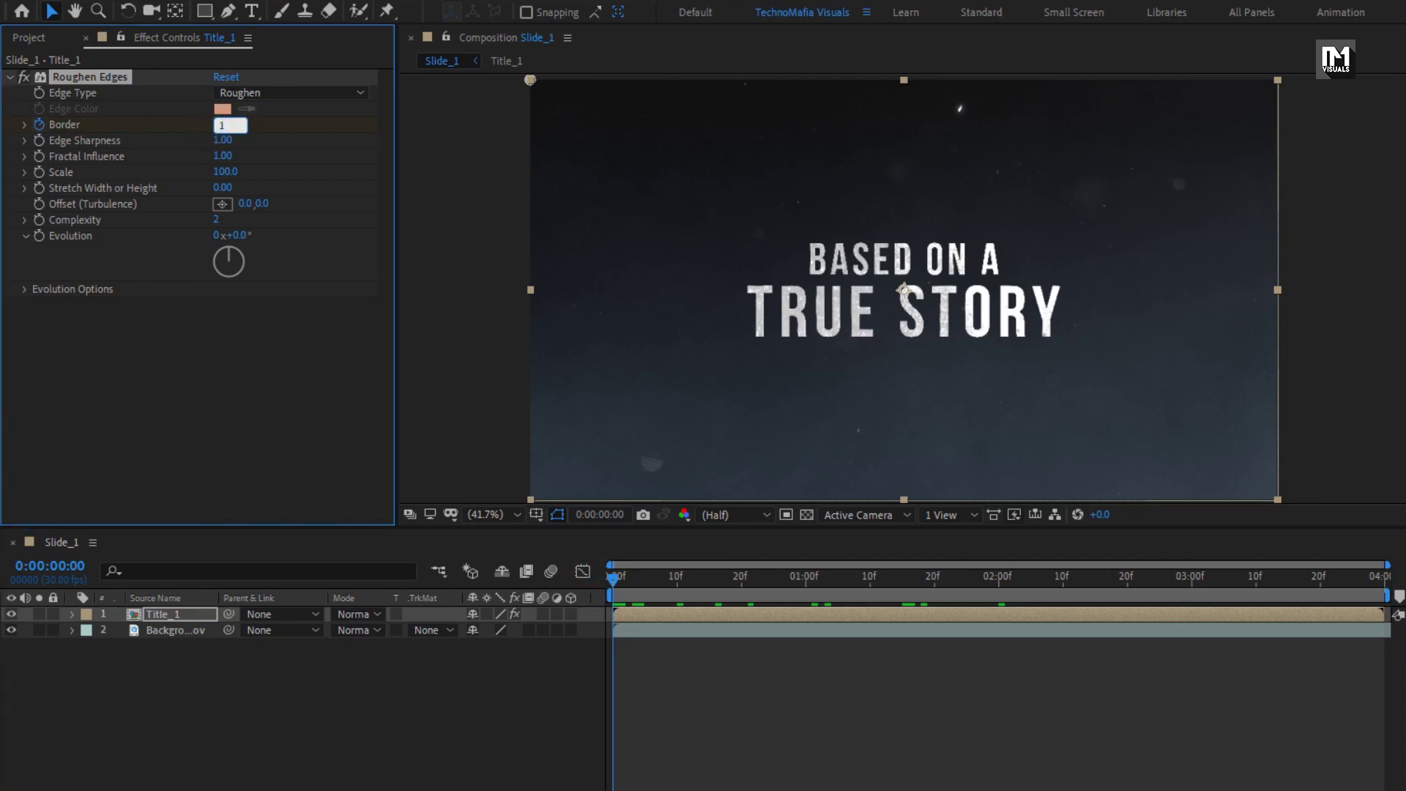
{"action": "type", "text": "100"}
{"action": "key", "text": "Return"}
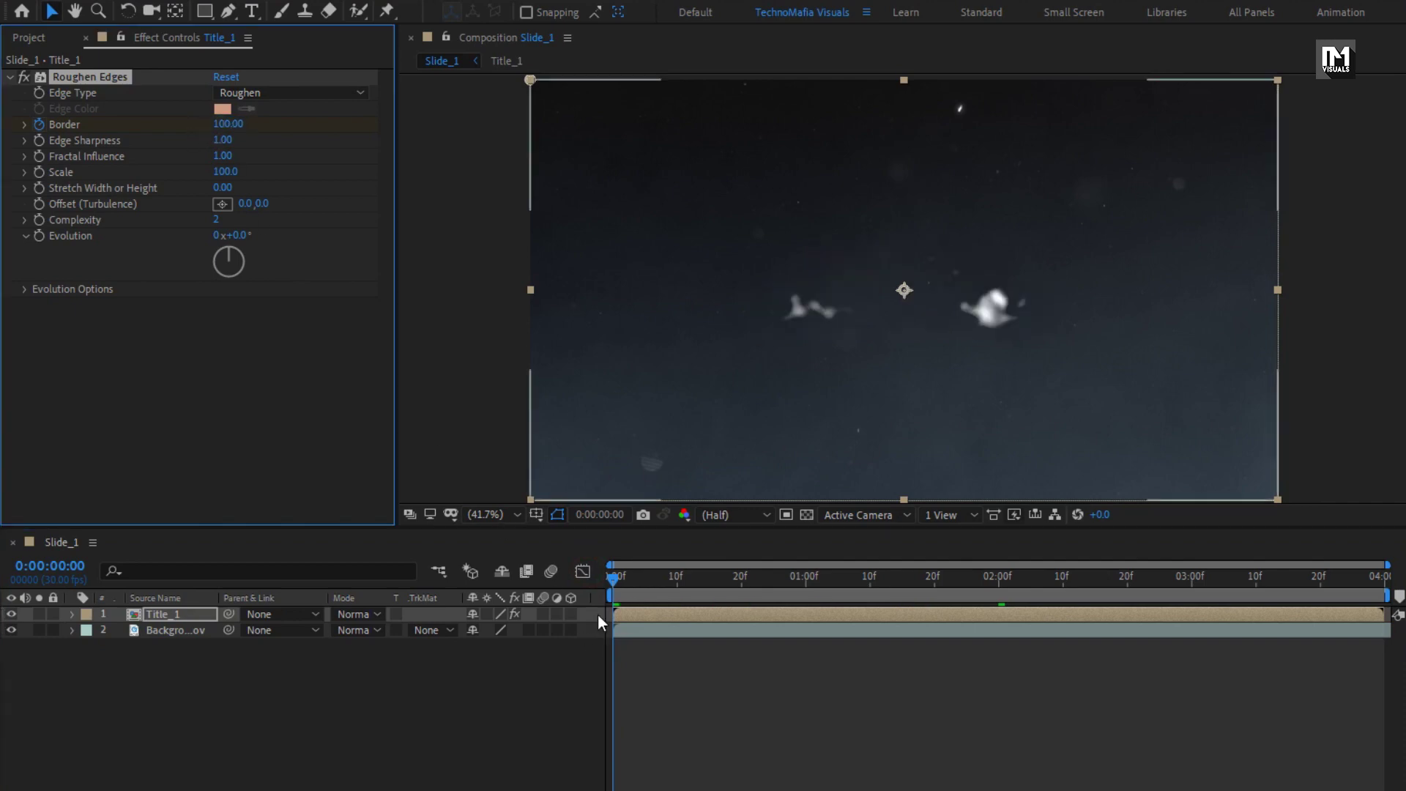
{"action": "left_click_drag", "start_coordinate": [611, 579], "coordinate": [963, 566]}
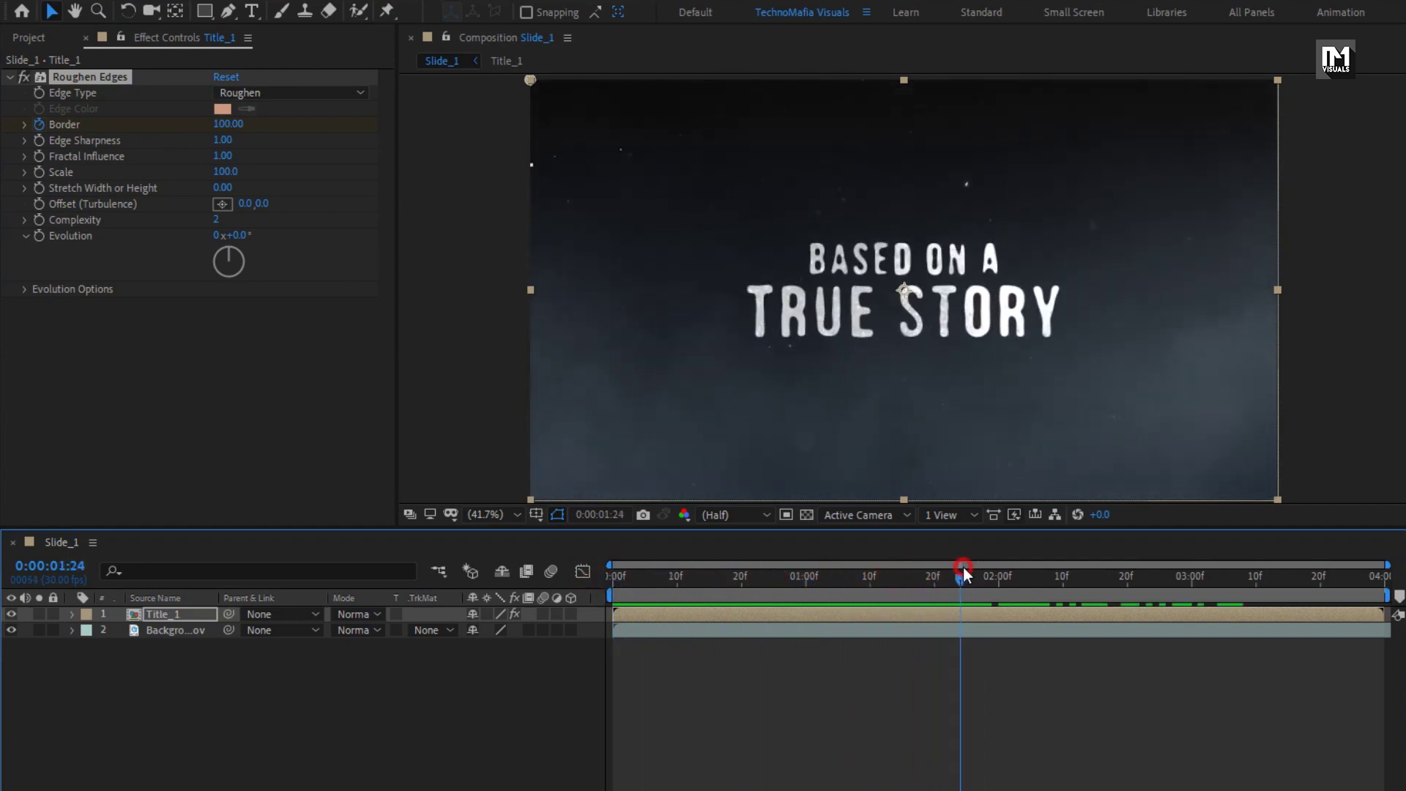
- Reveal the keyframes of Title_1 and apply Easy Ease to both Border keyframes
{"action": "left_click", "coordinate": [182, 616]}
{"action": "key", "text": "u"}
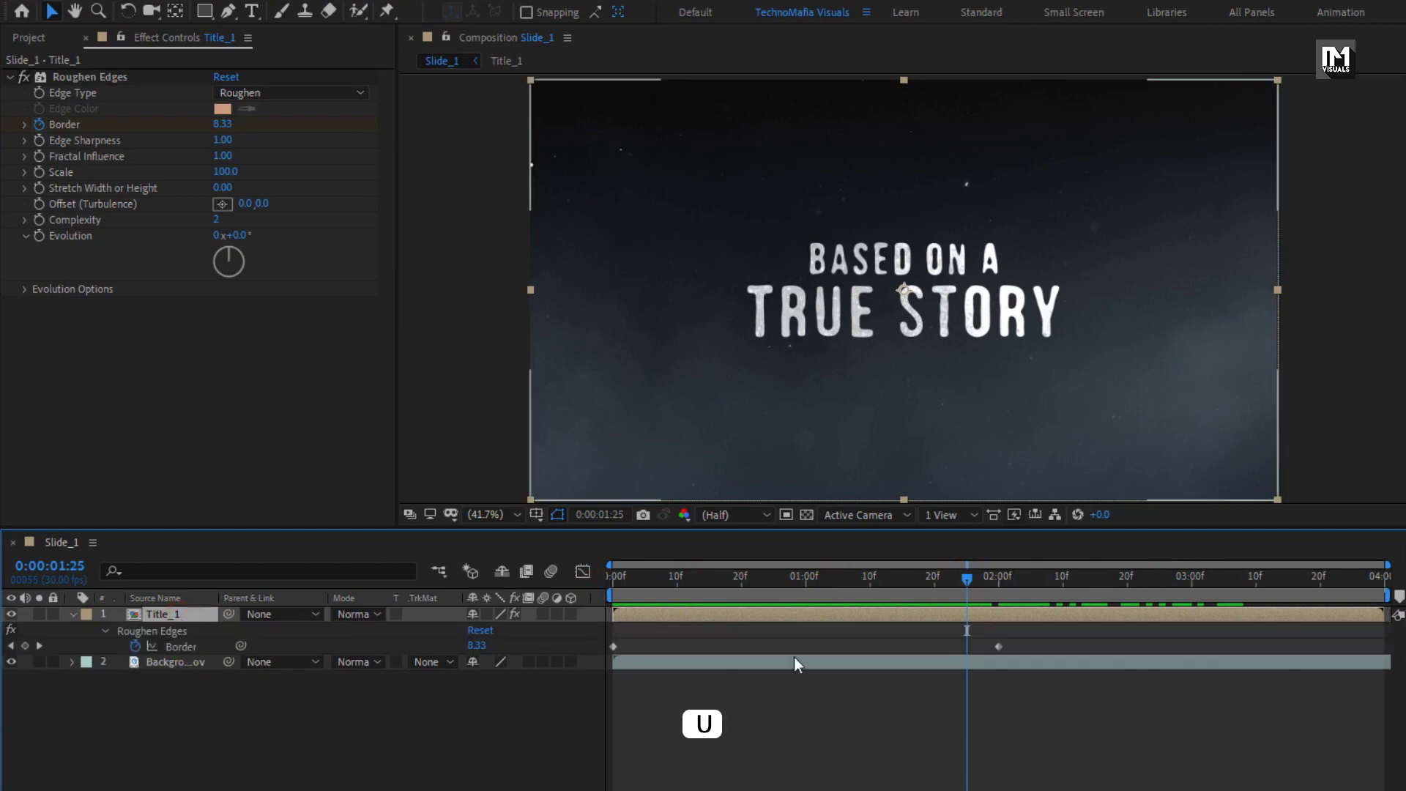
{"action": "left_click_drag", "start_coordinate": [1011, 639], "coordinate": [606, 654]}
{"action": "right_click", "coordinate": [613, 647]}
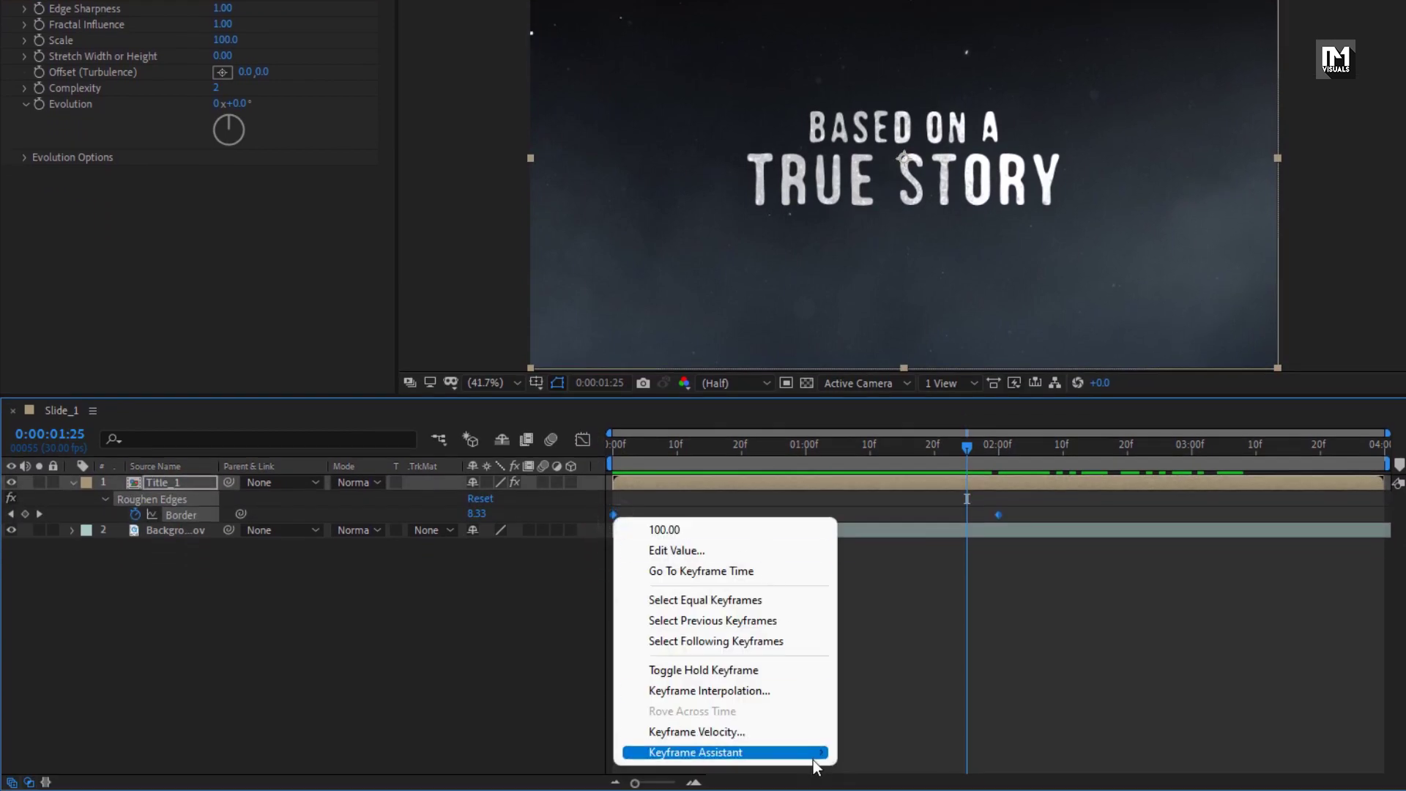
{"action": "mouse_move", "coordinate": [809, 790]}
{"action": "left_click", "coordinate": [876, 630]}
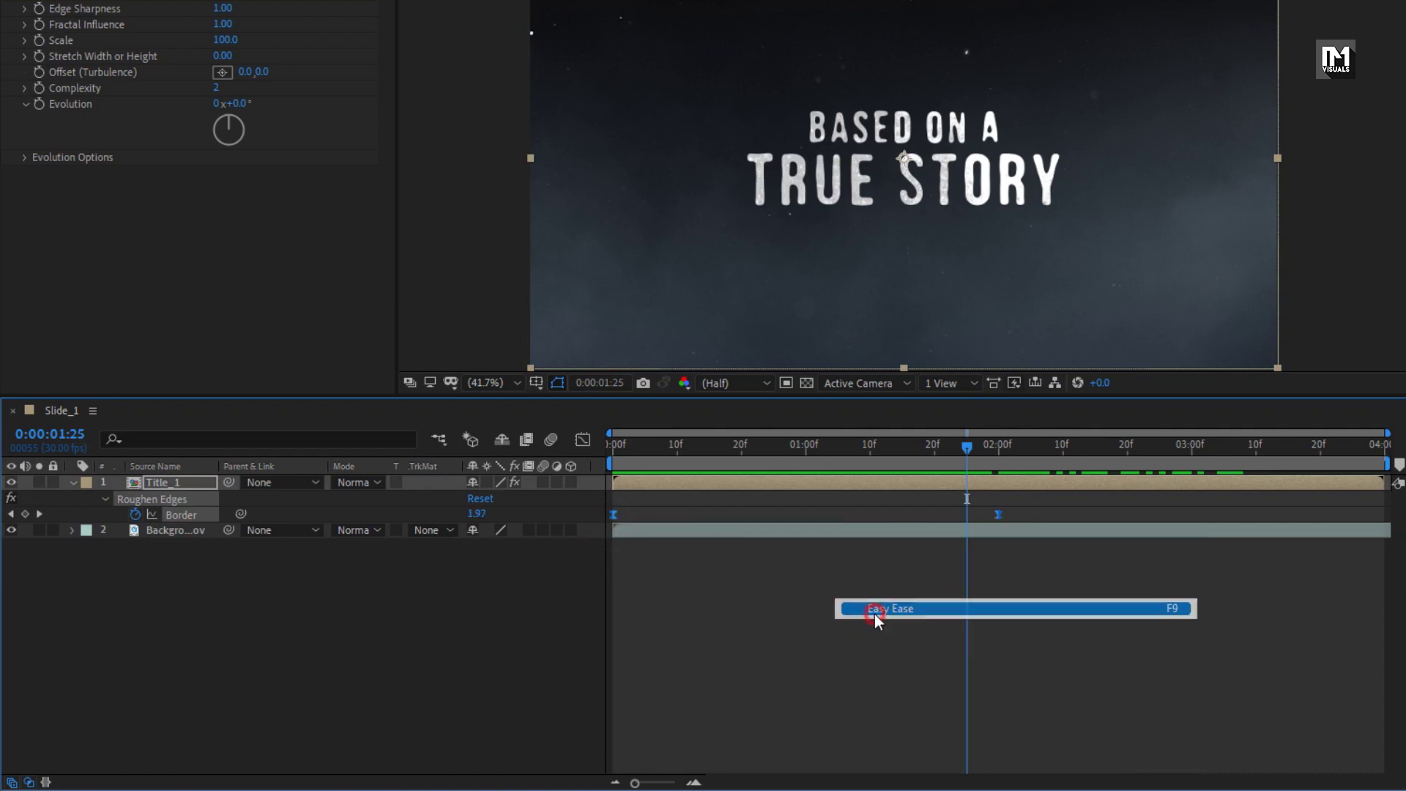
- Reshape the Border speed graph to peak early and slow gradually toward the last keyframe, preview the reveal, and collapse the Title_1 properties
{"action": "left_click", "coordinate": [582, 440]}
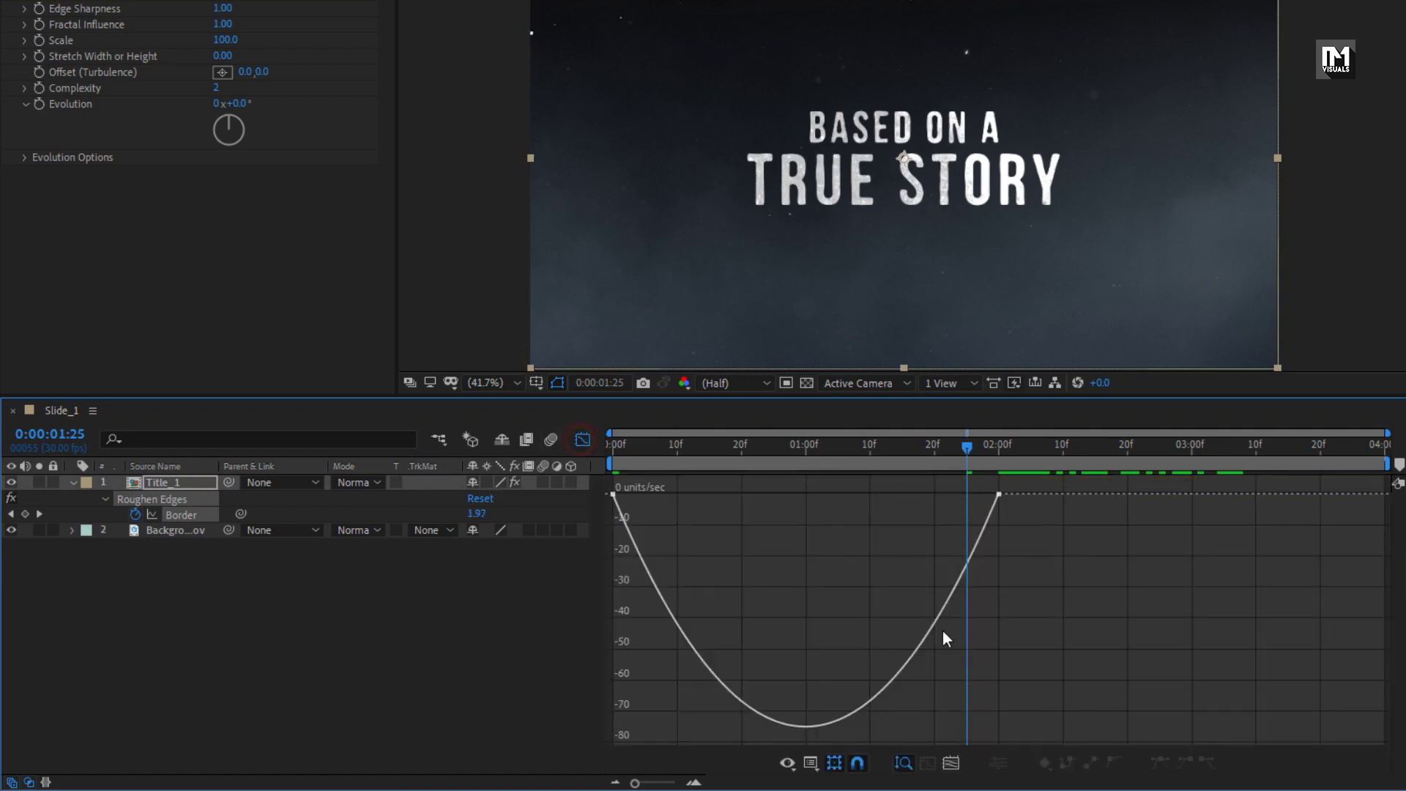
{"action": "left_click", "coordinate": [999, 494]}
{"action": "left_click_drag", "start_coordinate": [933, 495], "coordinate": [843, 494]}
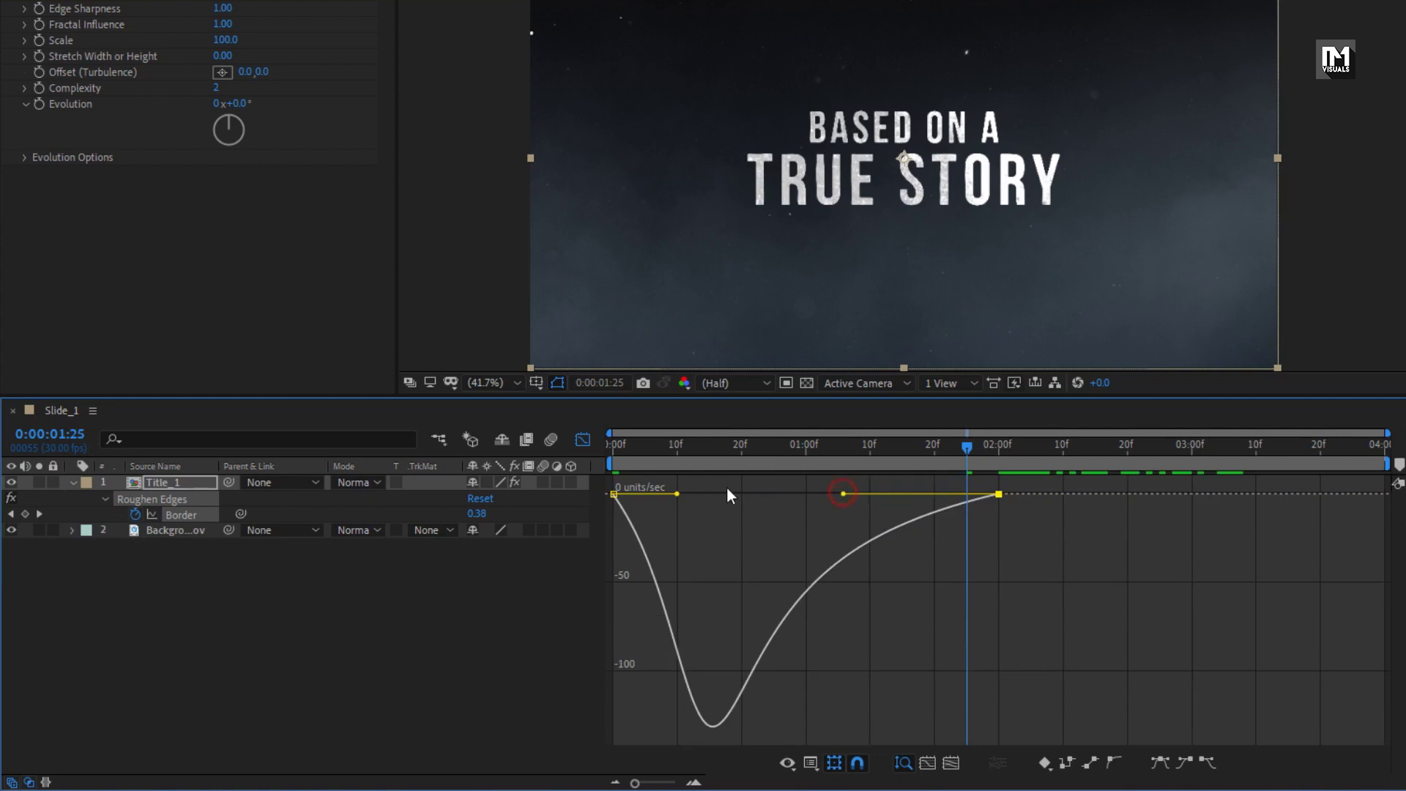
{"action": "left_click_drag", "start_coordinate": [649, 446], "coordinate": [690, 454]}
{"action": "key", "text": "space"}
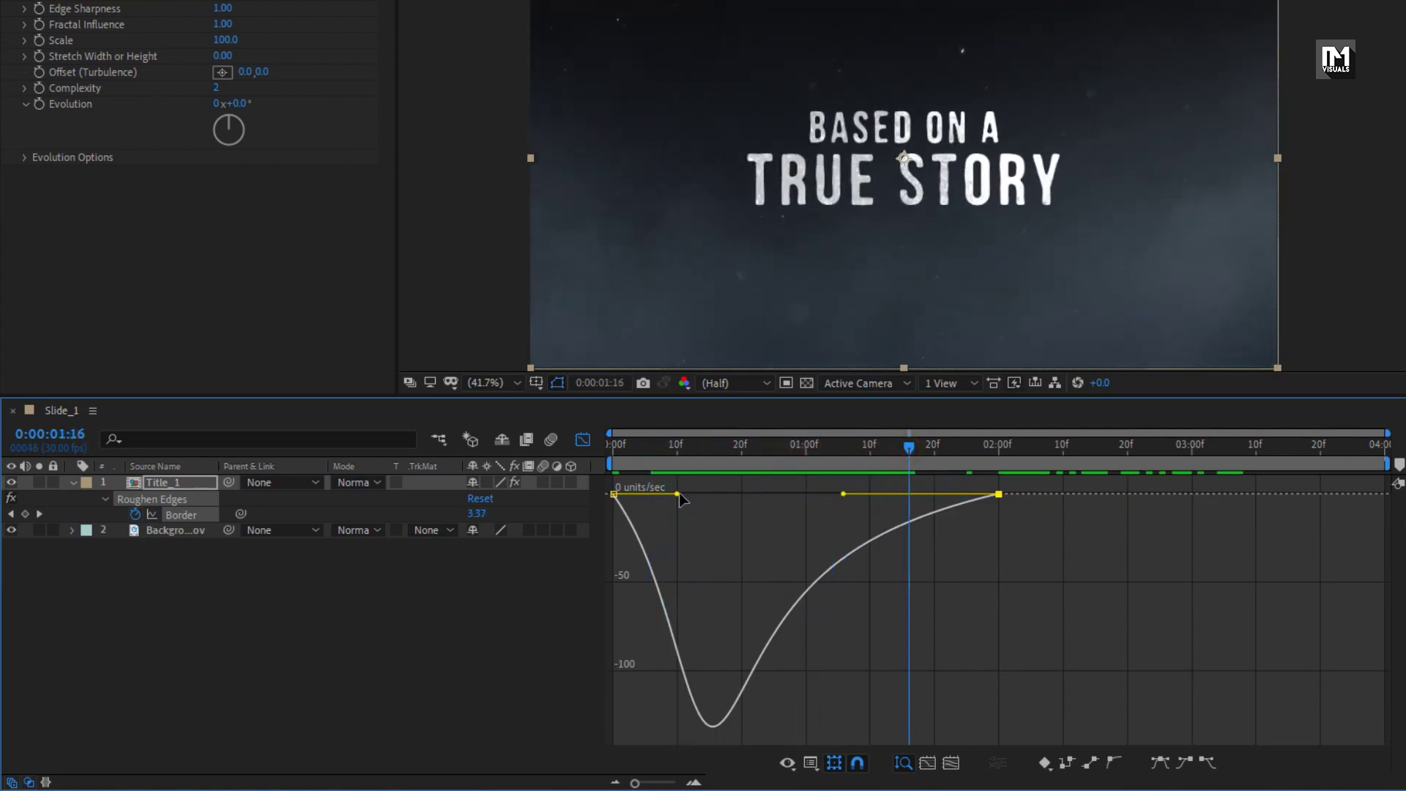
{"action": "left_click_drag", "start_coordinate": [679, 495], "coordinate": [1011, 449]}
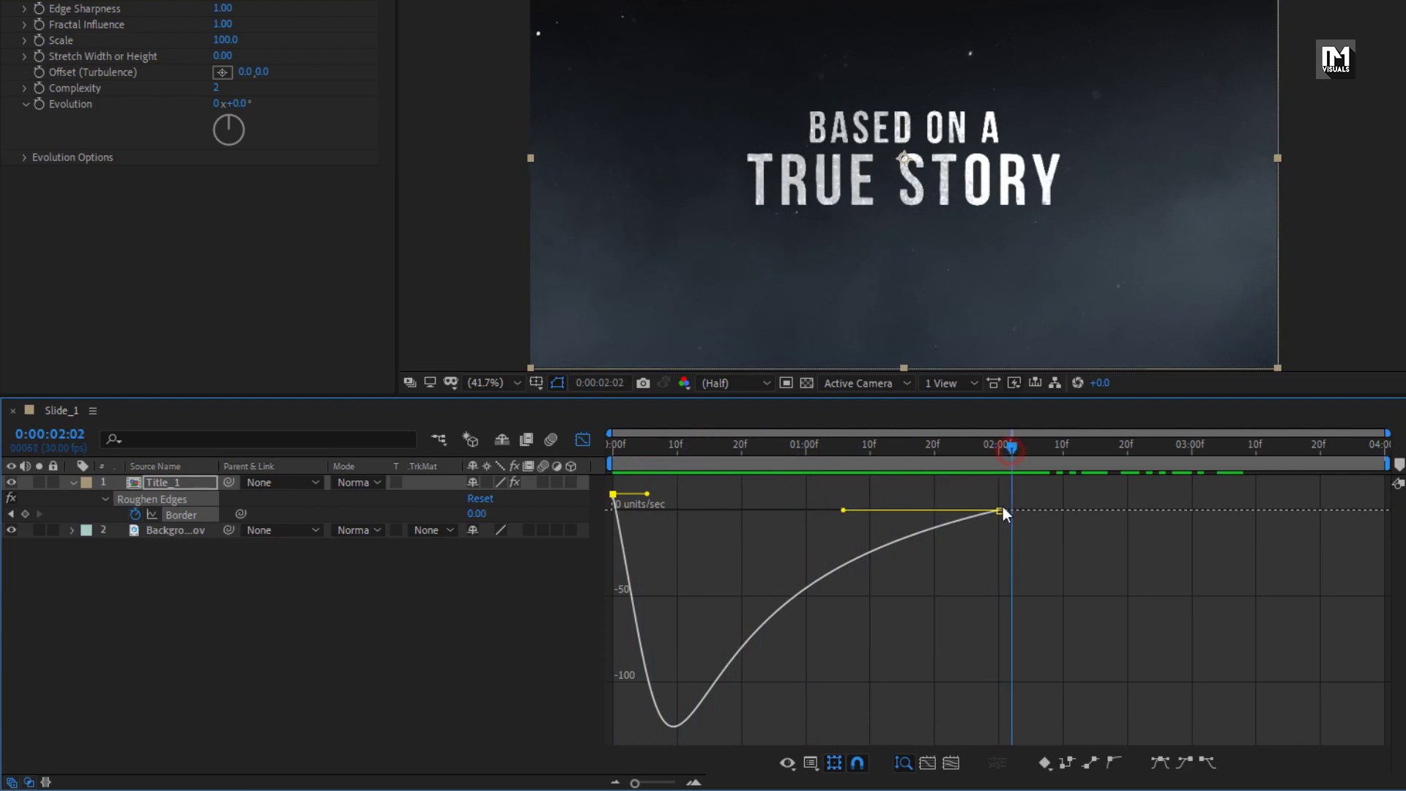
{"action": "left_click", "coordinate": [582, 447]}
{"action": "left_click_drag", "start_coordinate": [615, 446], "coordinate": [739, 458]}
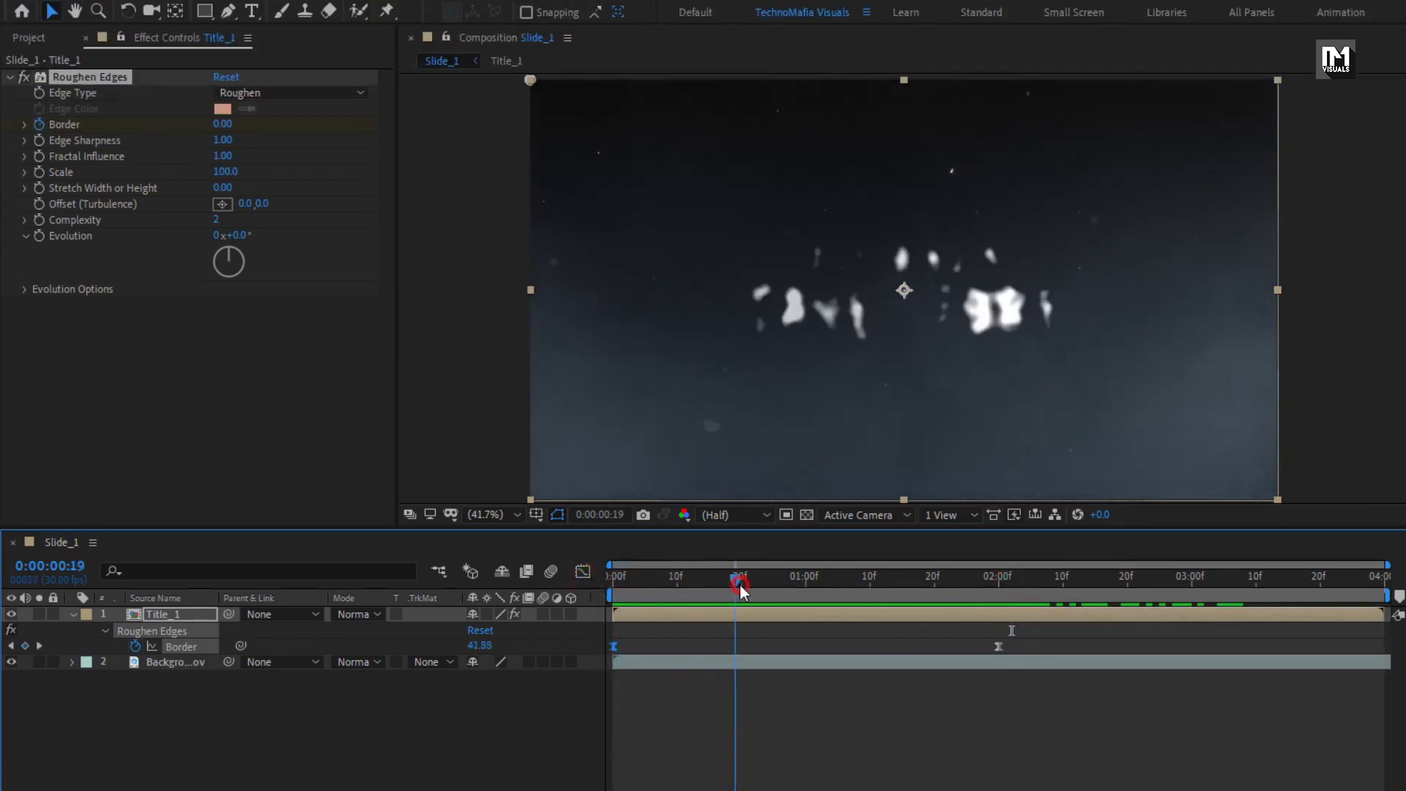
{"action": "left_click_drag", "start_coordinate": [740, 589], "coordinate": [905, 589]}
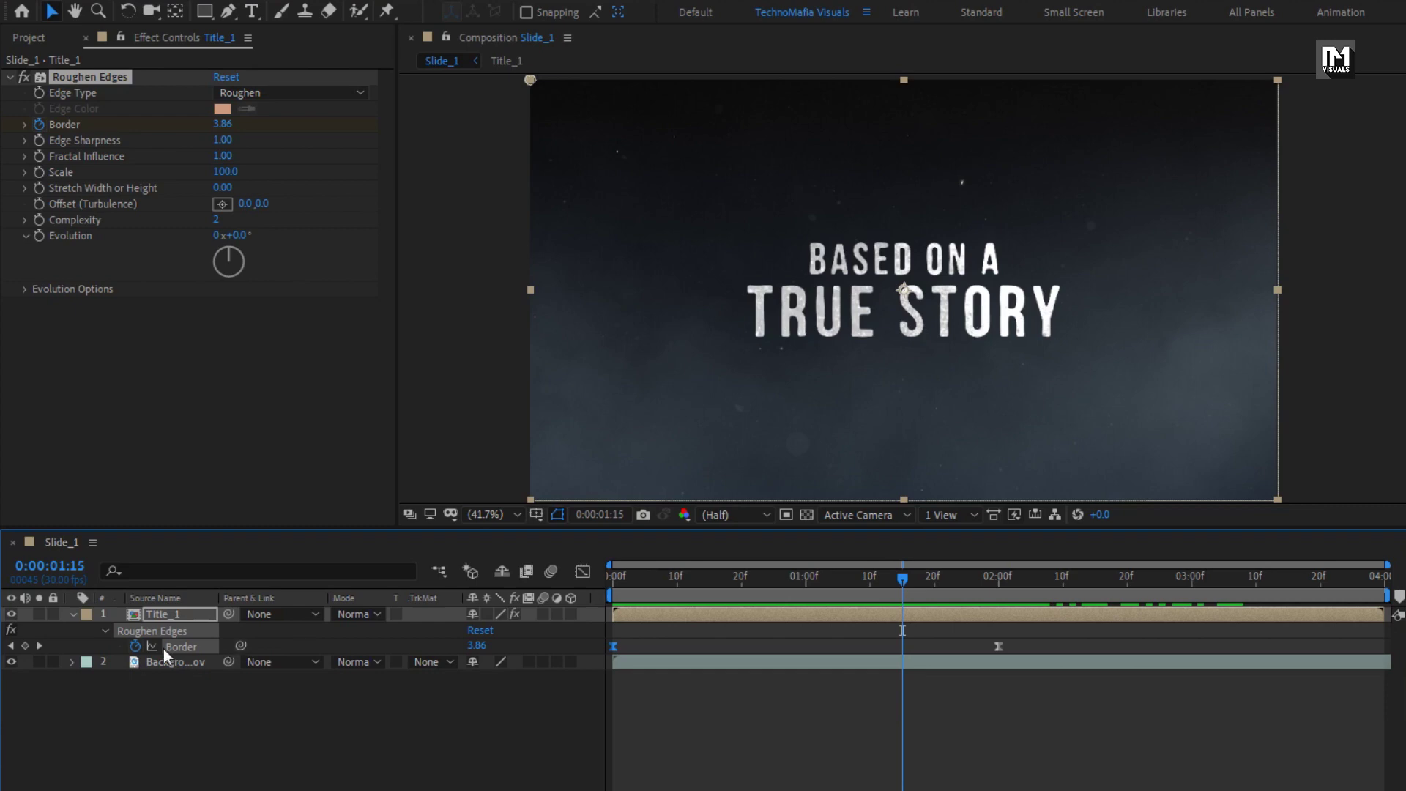
{"action": "left_click", "coordinate": [72, 614]}
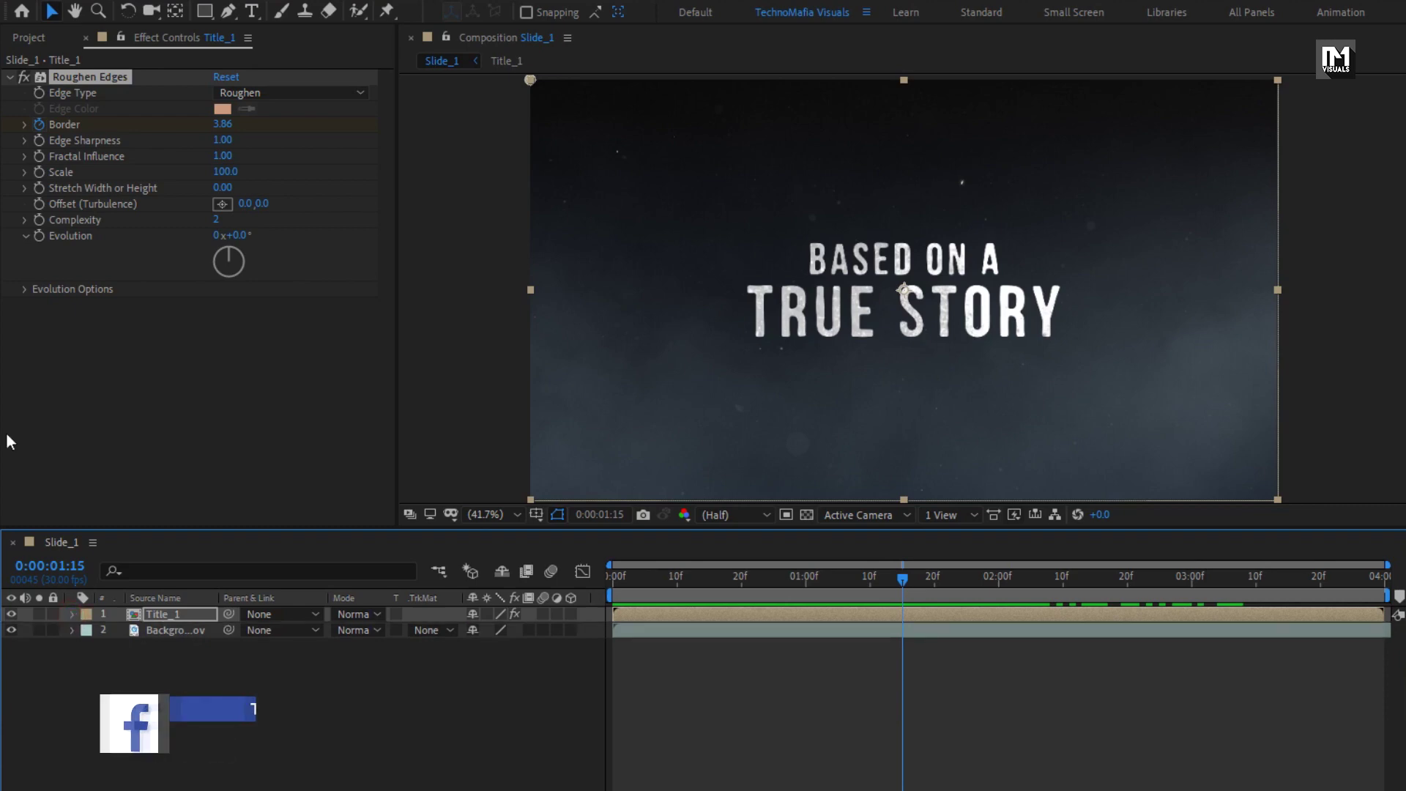
- Add grunge_1.mov to Slide_1 as the layer above Title_1
{"action": "left_click", "coordinate": [31, 46]}
{"action": "left_click", "coordinate": [66, 241]}
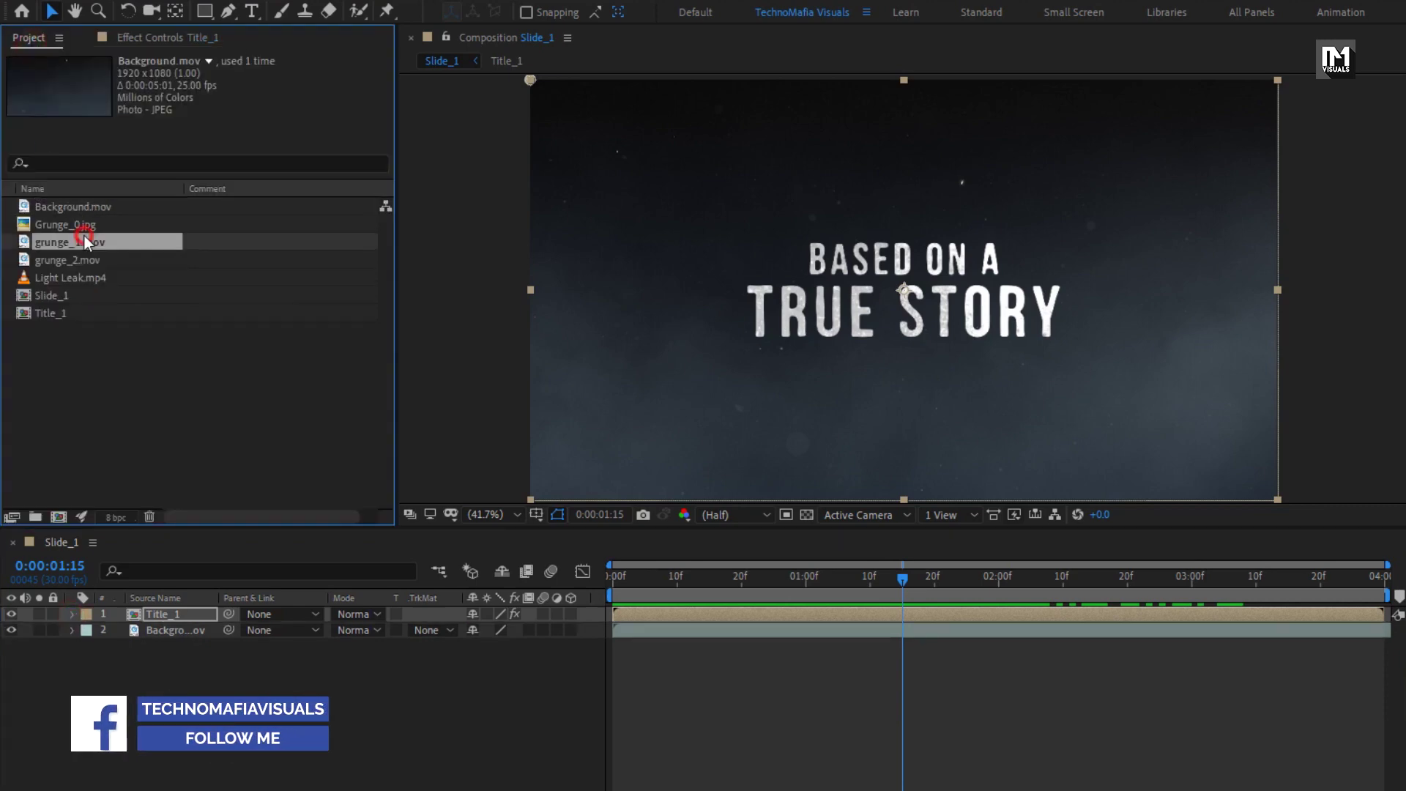
{"action": "left_click_drag", "start_coordinate": [59, 245], "coordinate": [217, 609]}
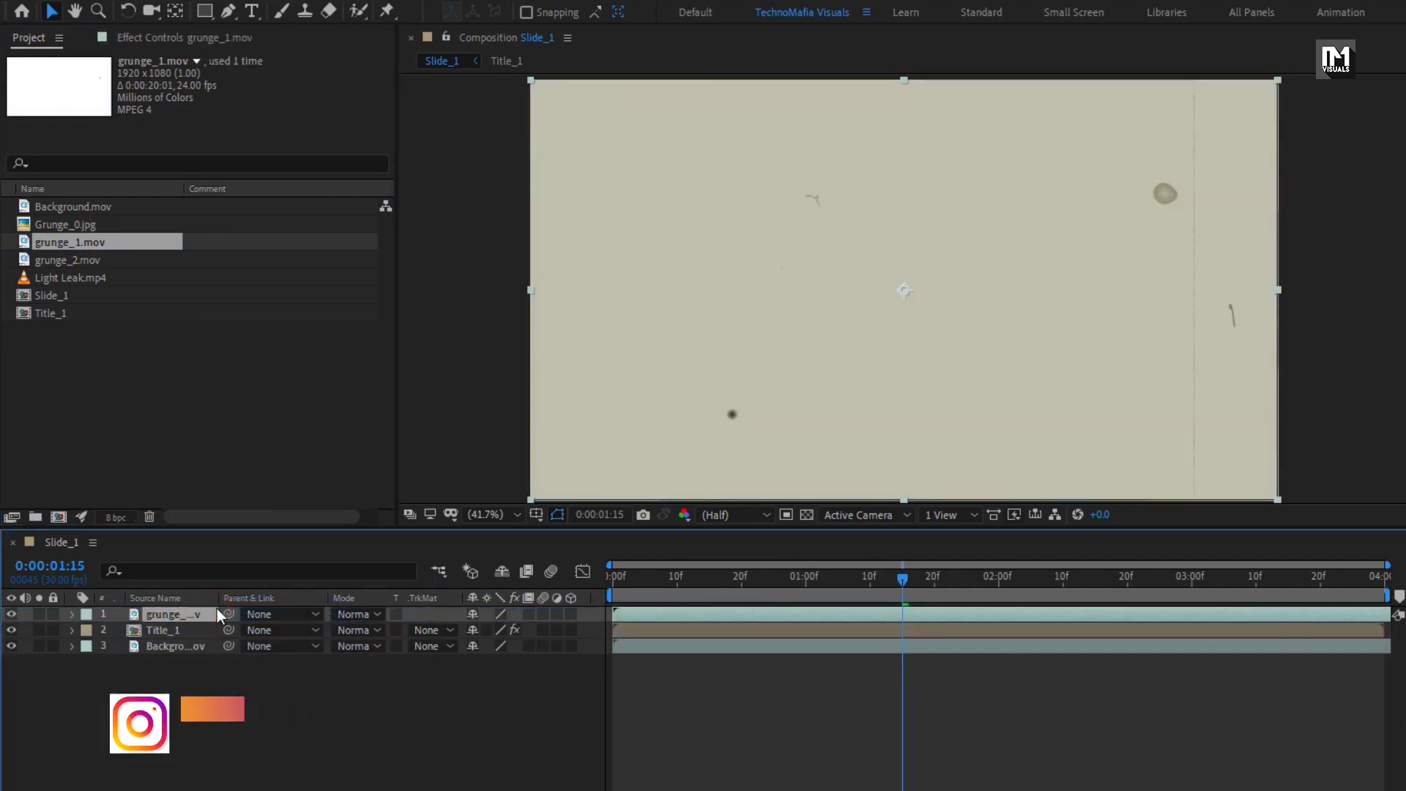
- Find the Invert effect and apply it to the grunge_1.mov layer
{"action": "left_click_drag", "start_coordinate": [1146, 63], "coordinate": [1106, 64]}
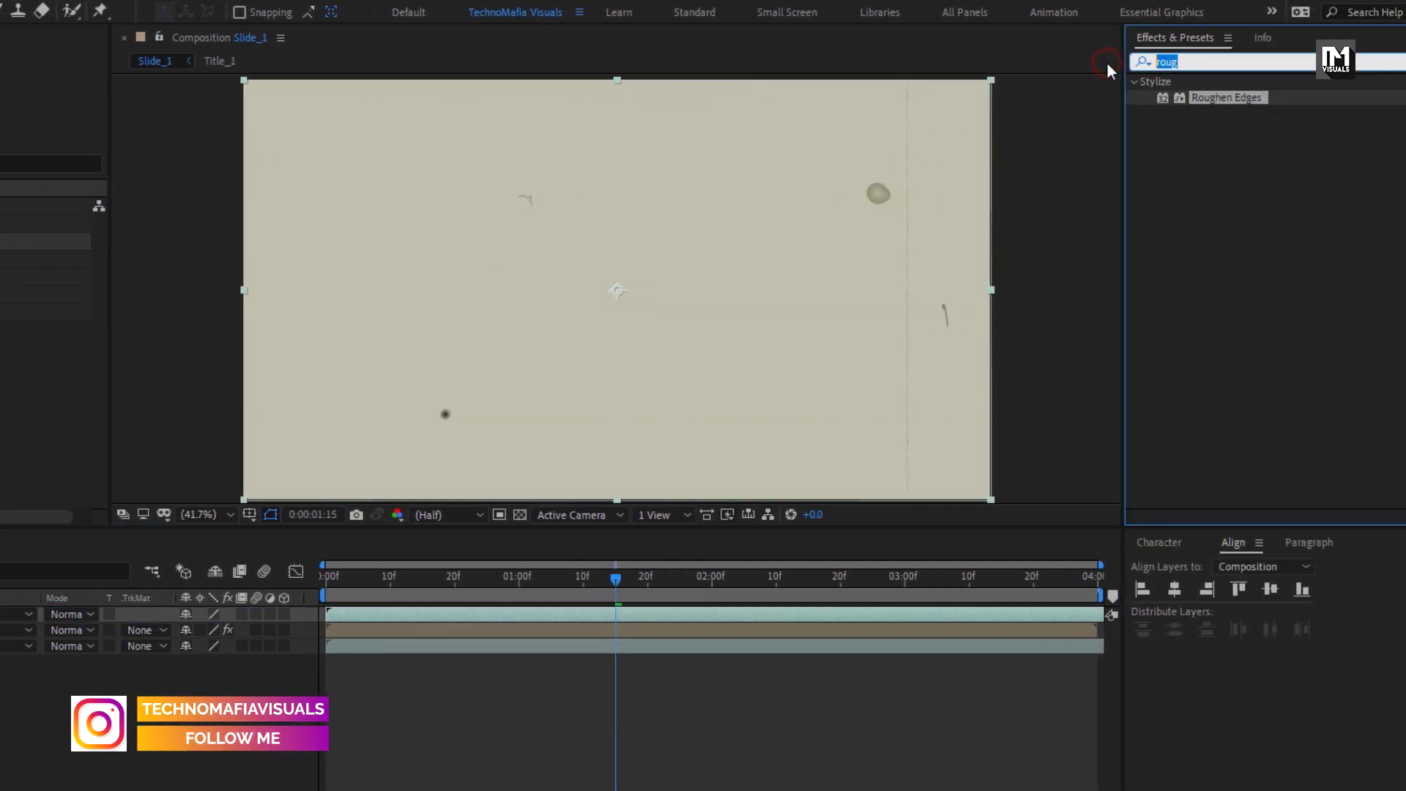
{"action": "type", "text": "inver"}
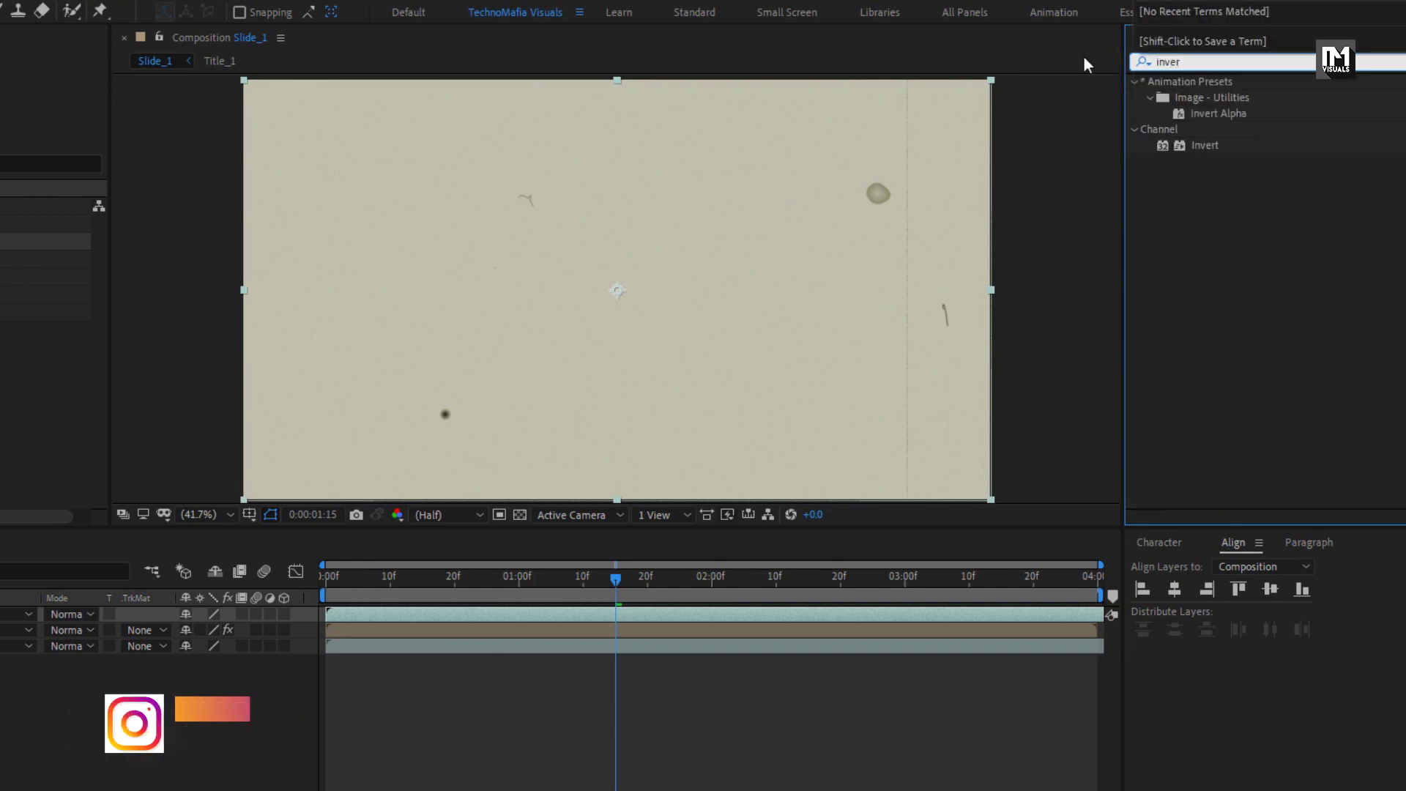
{"action": "left_click", "coordinate": [1204, 144]}
{"action": "left_click_drag", "start_coordinate": [1205, 146], "coordinate": [781, 257]}
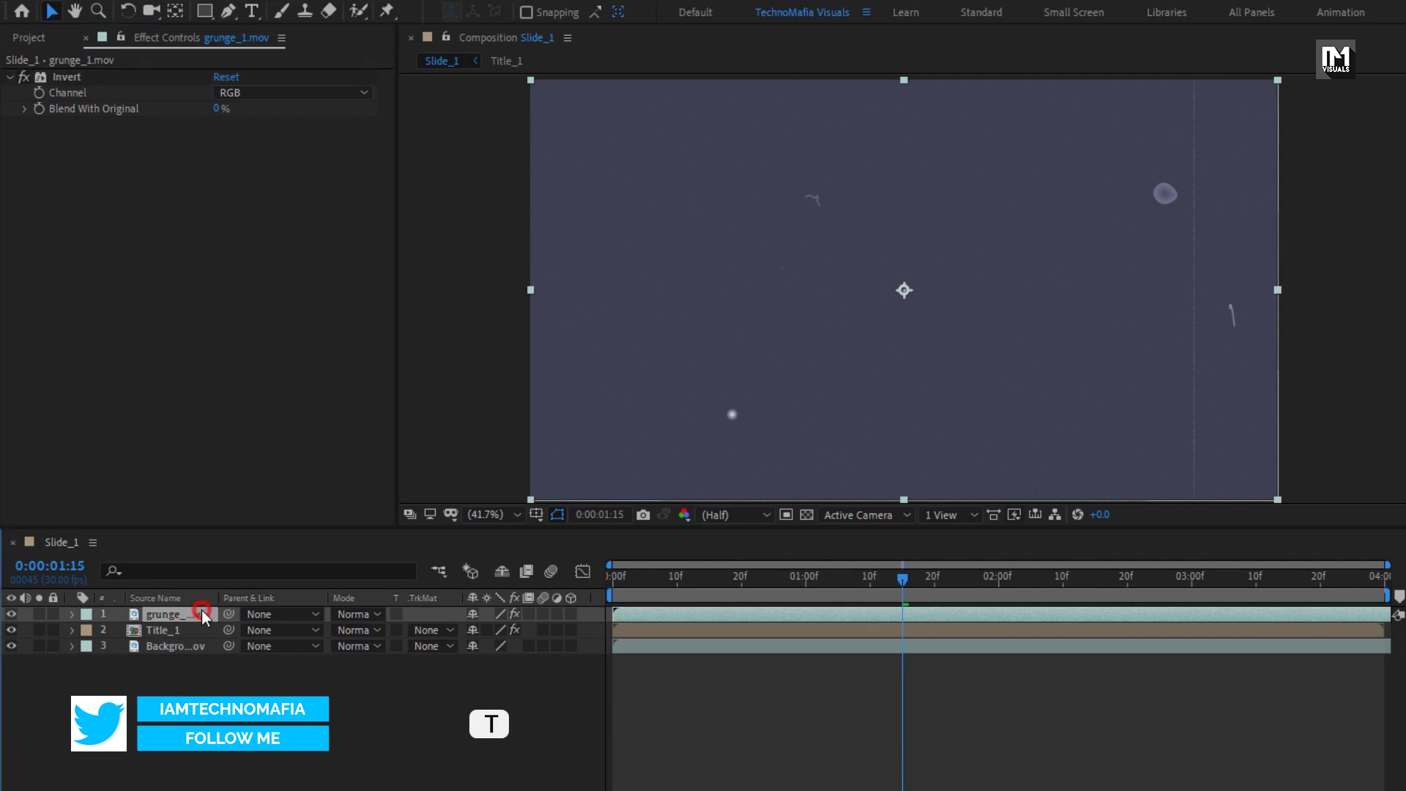
- Set the grunge_1.mov layer's opacity to 30% and its blending mode to Screen
{"action": "left_click", "coordinate": [201, 611]}
{"action": "key", "text": "t"}
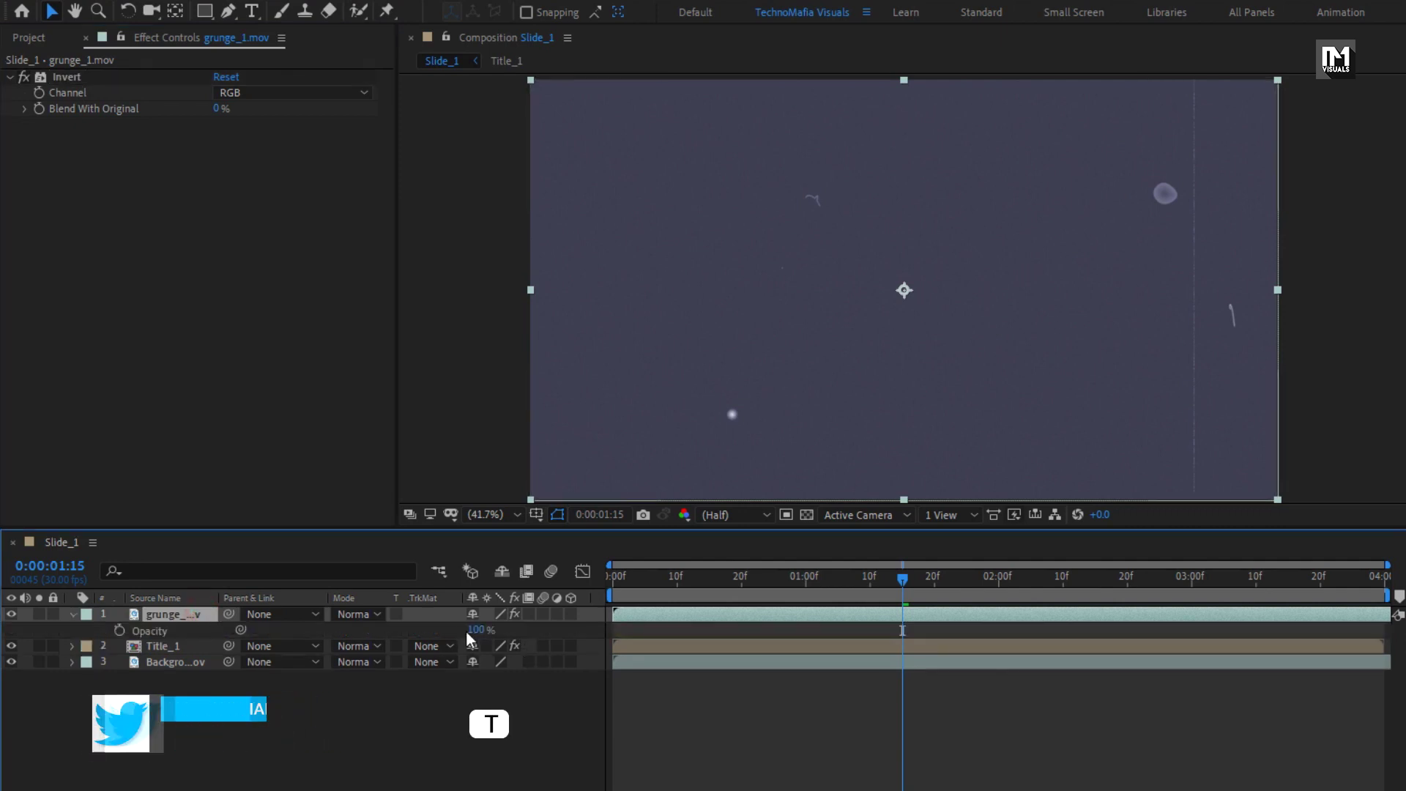
{"action": "left_click", "coordinate": [474, 630]}
{"action": "type", "text": "30"}
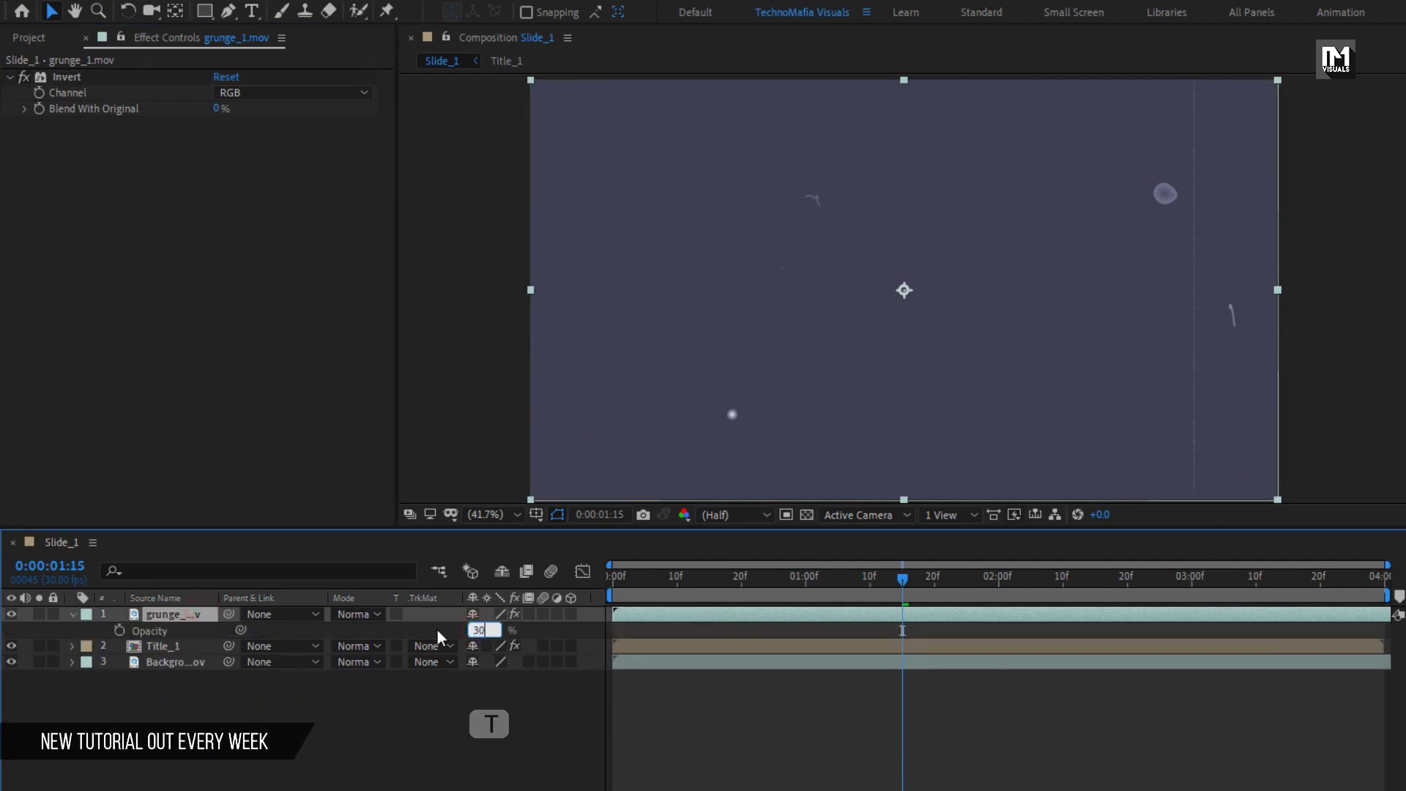
{"action": "key", "text": "Return"}
{"action": "left_click", "coordinate": [355, 618]}
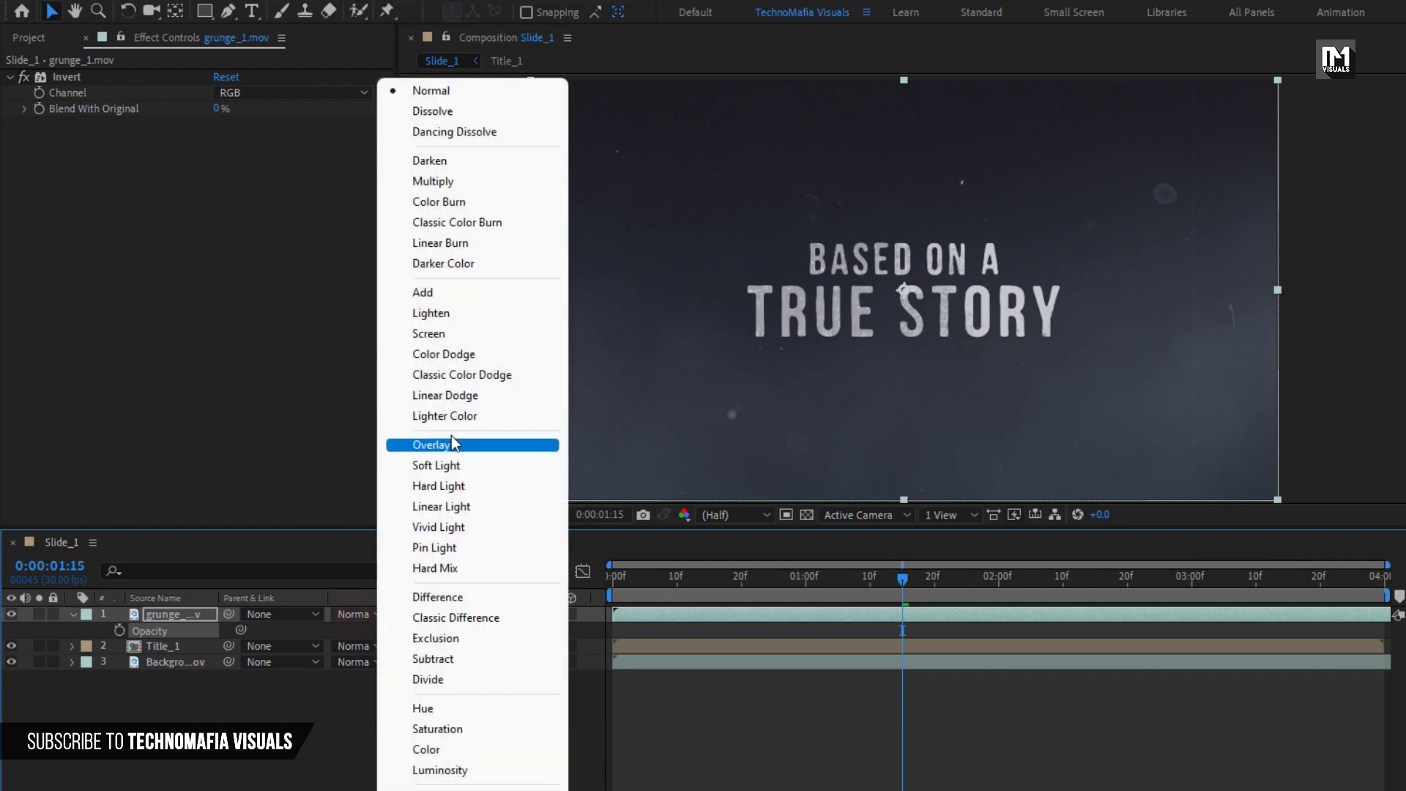
{"action": "left_click", "coordinate": [437, 333]}
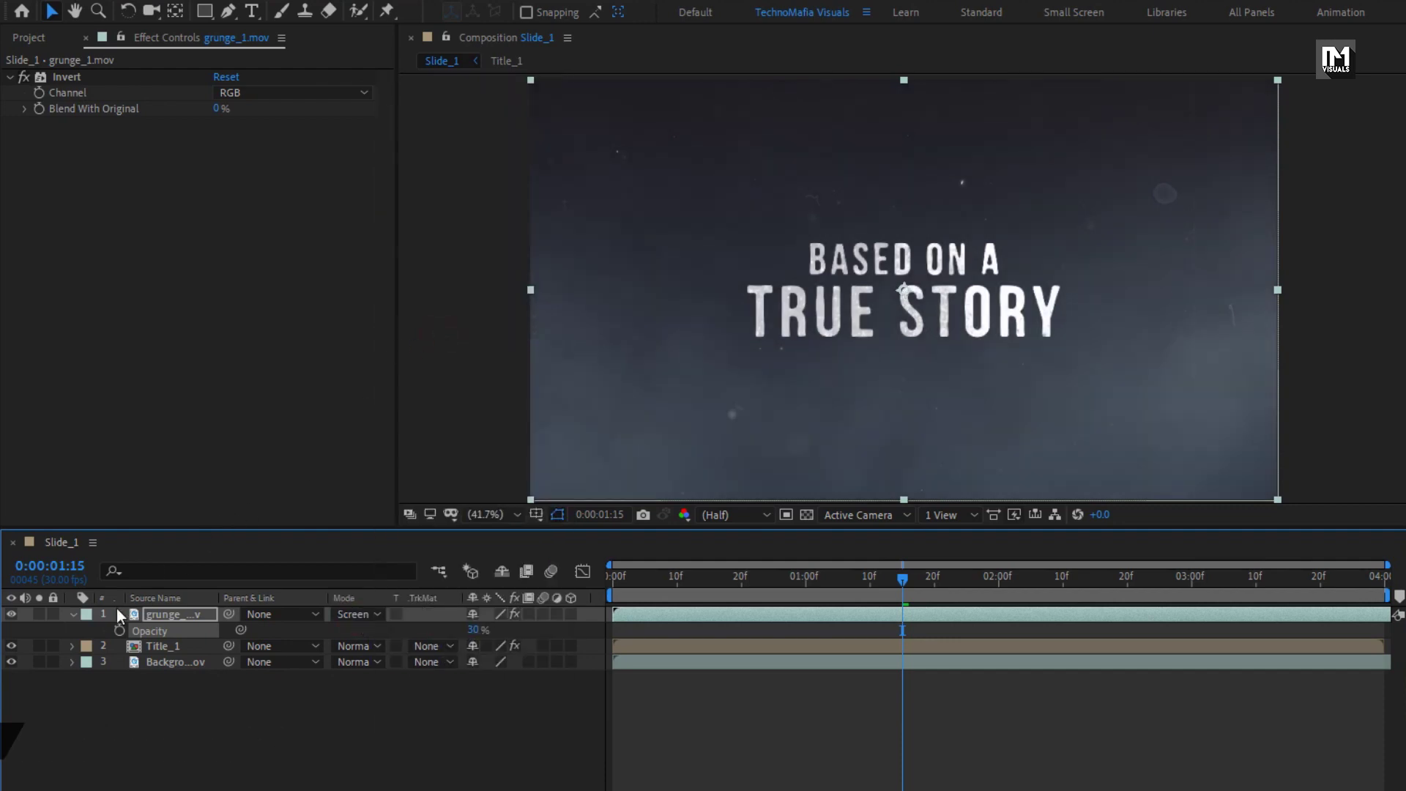
{"action": "left_click", "coordinate": [73, 615]}
- Add grunge_2.mov to Slide_1 as the topmost layer and set its blending mode to Screen
{"action": "left_click", "coordinate": [29, 38]}
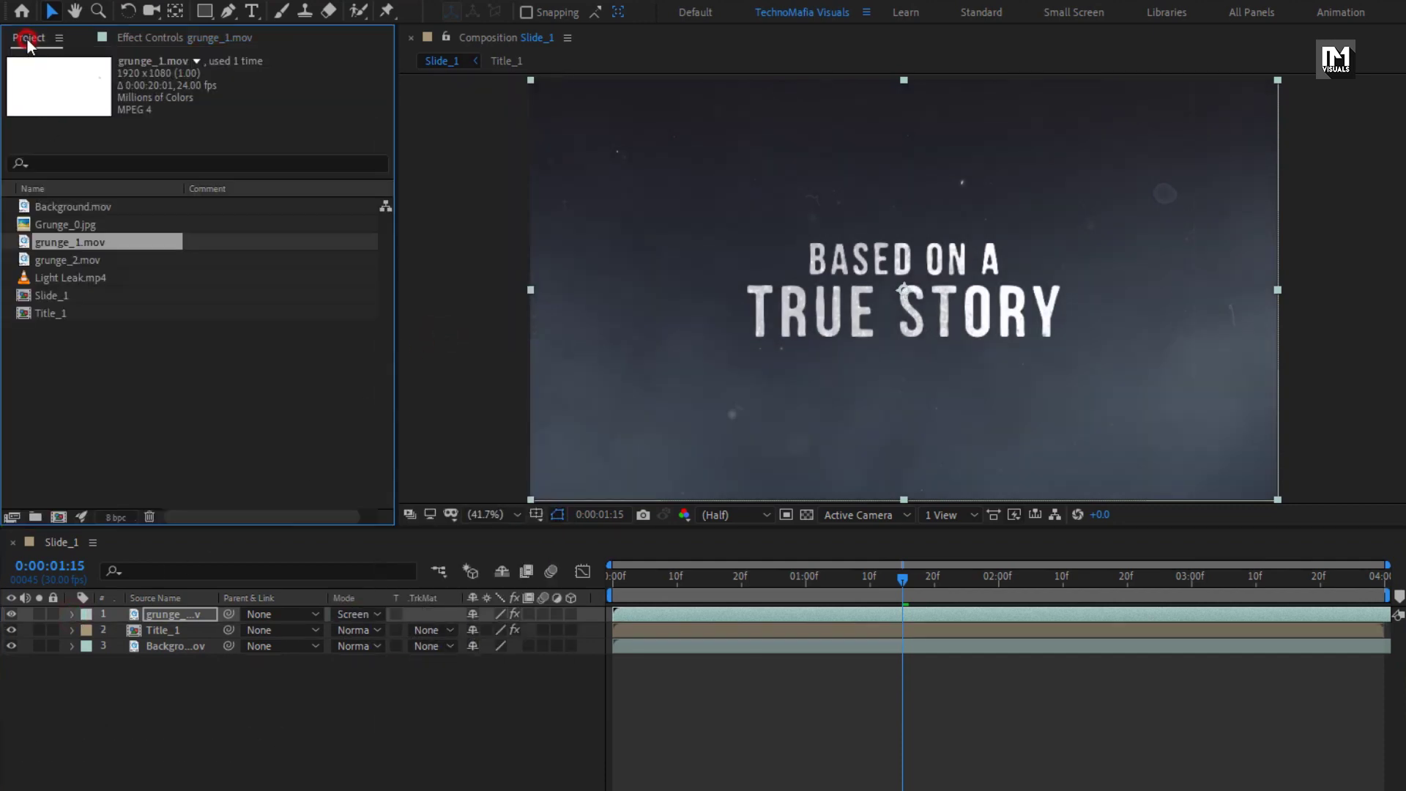
{"action": "left_click_drag", "start_coordinate": [80, 265], "coordinate": [221, 611]}
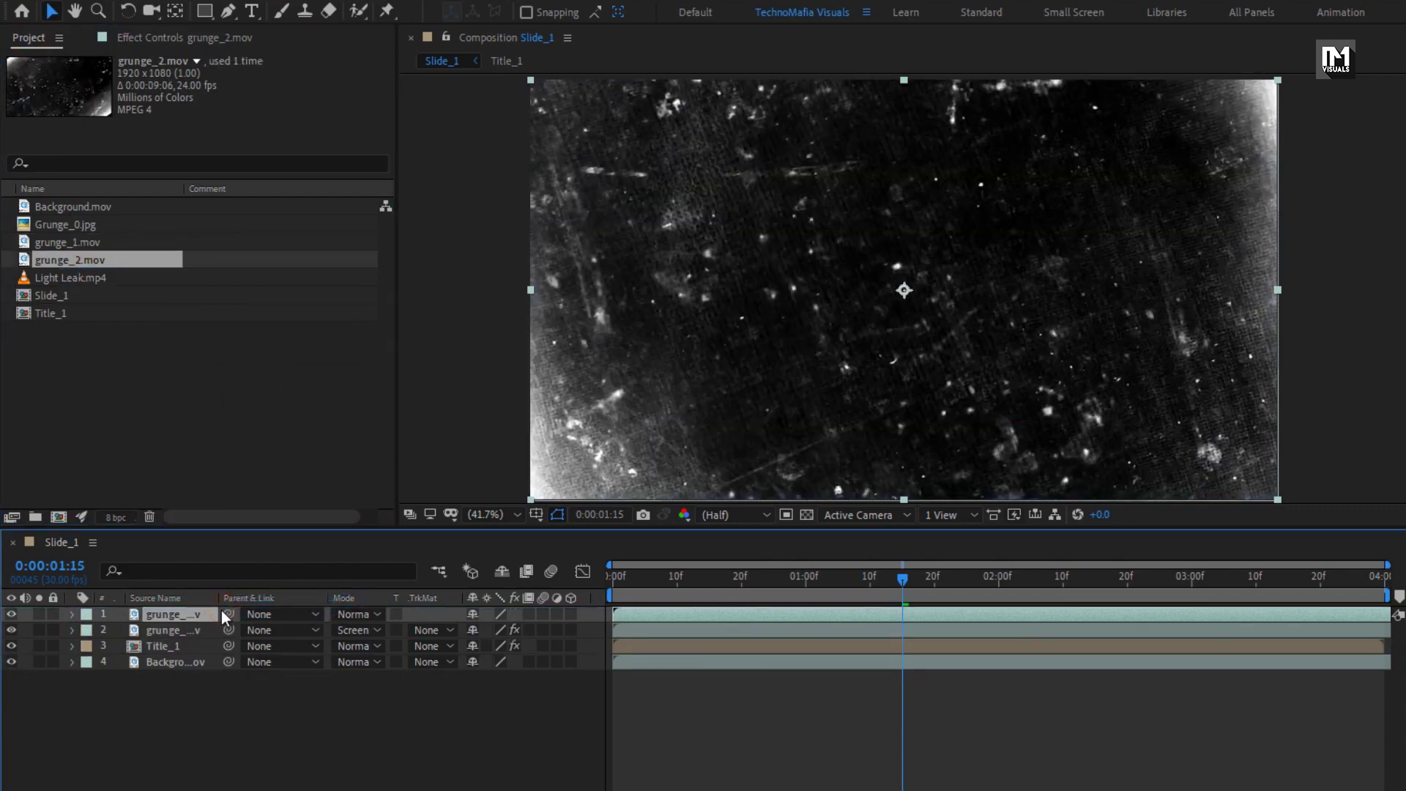
{"action": "left_click", "coordinate": [354, 617]}
{"action": "left_click", "coordinate": [399, 329]}
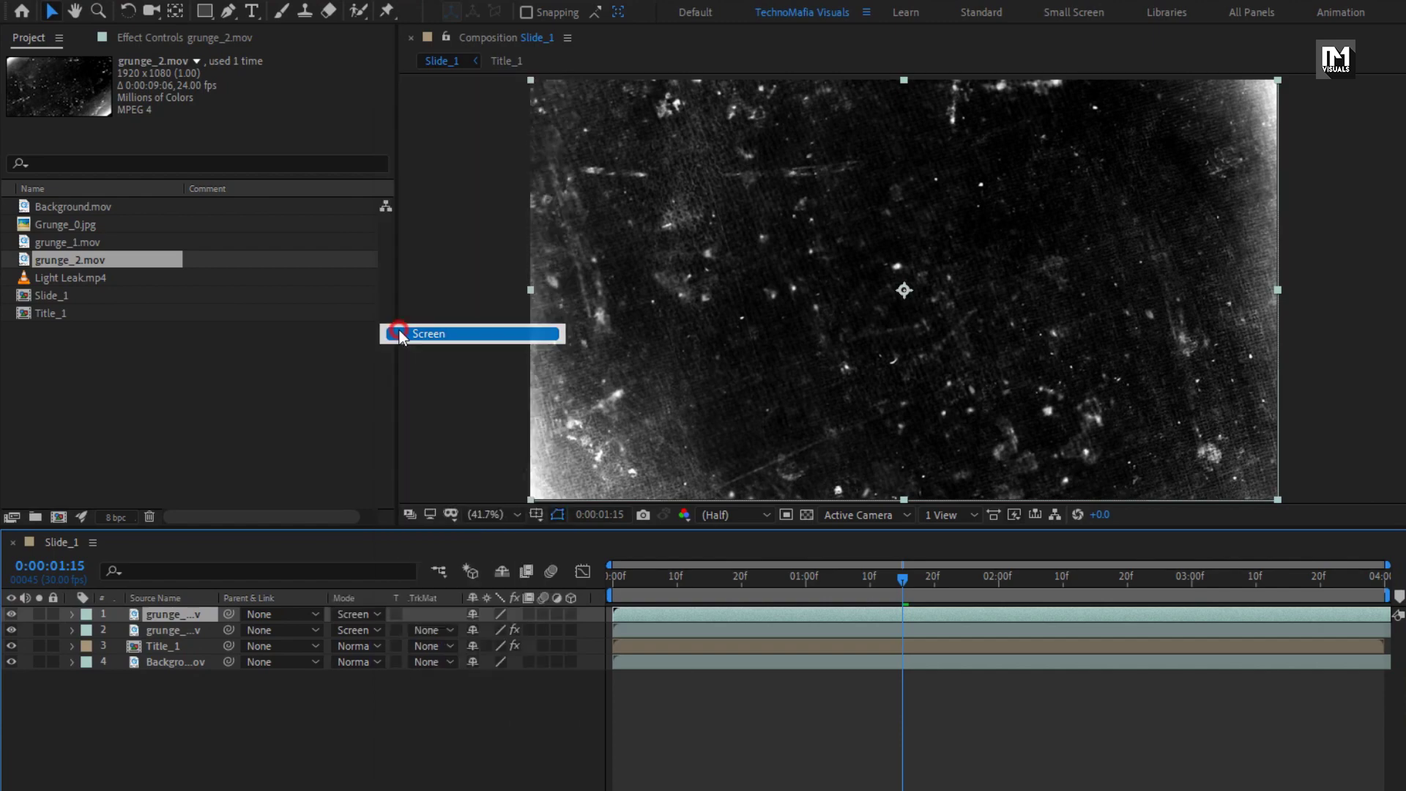
{"action": "left_click_drag", "start_coordinate": [643, 590], "coordinate": [1171, 588]}
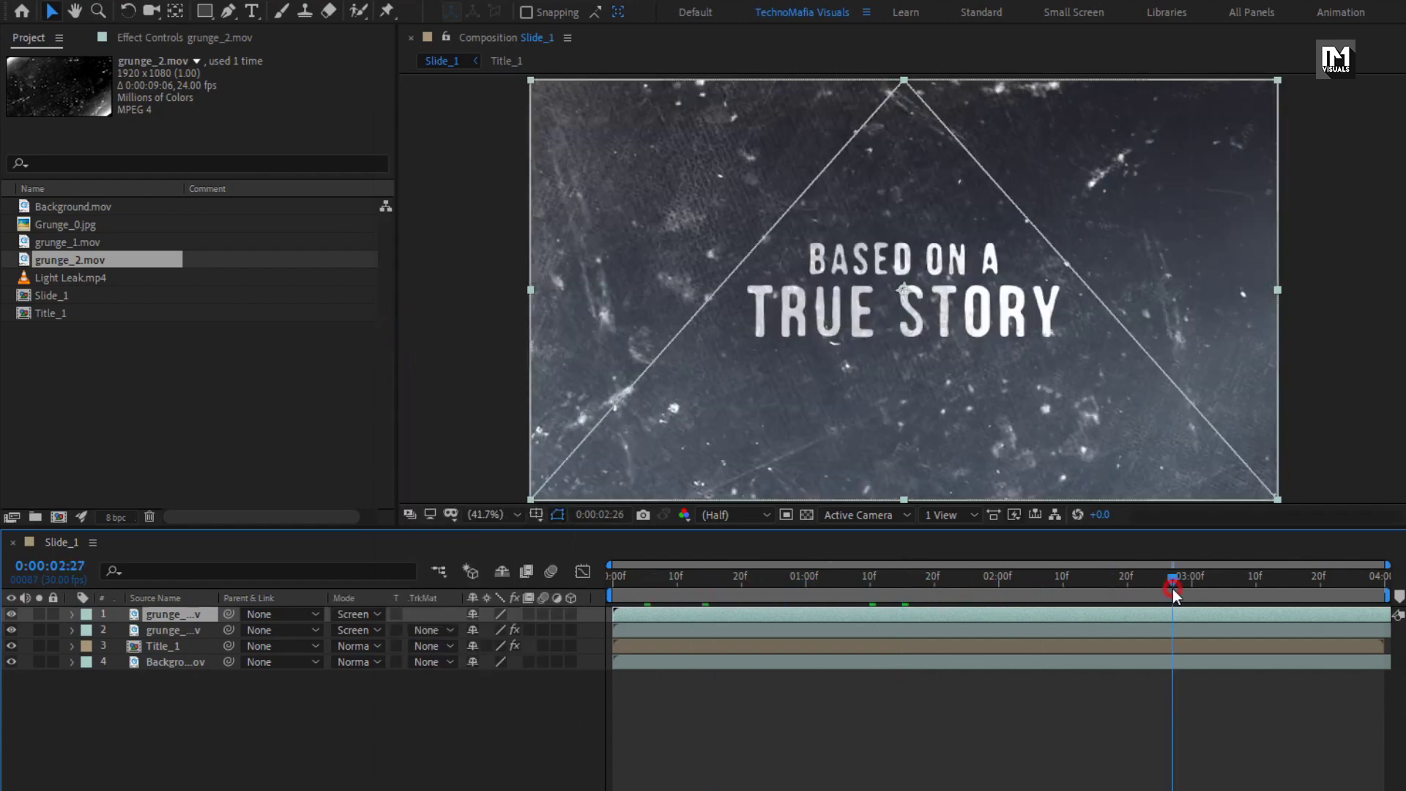
- Lower the grunge_2.mov layer's opacity to 30% and preview the composition from the start
{"action": "key", "text": "t"}
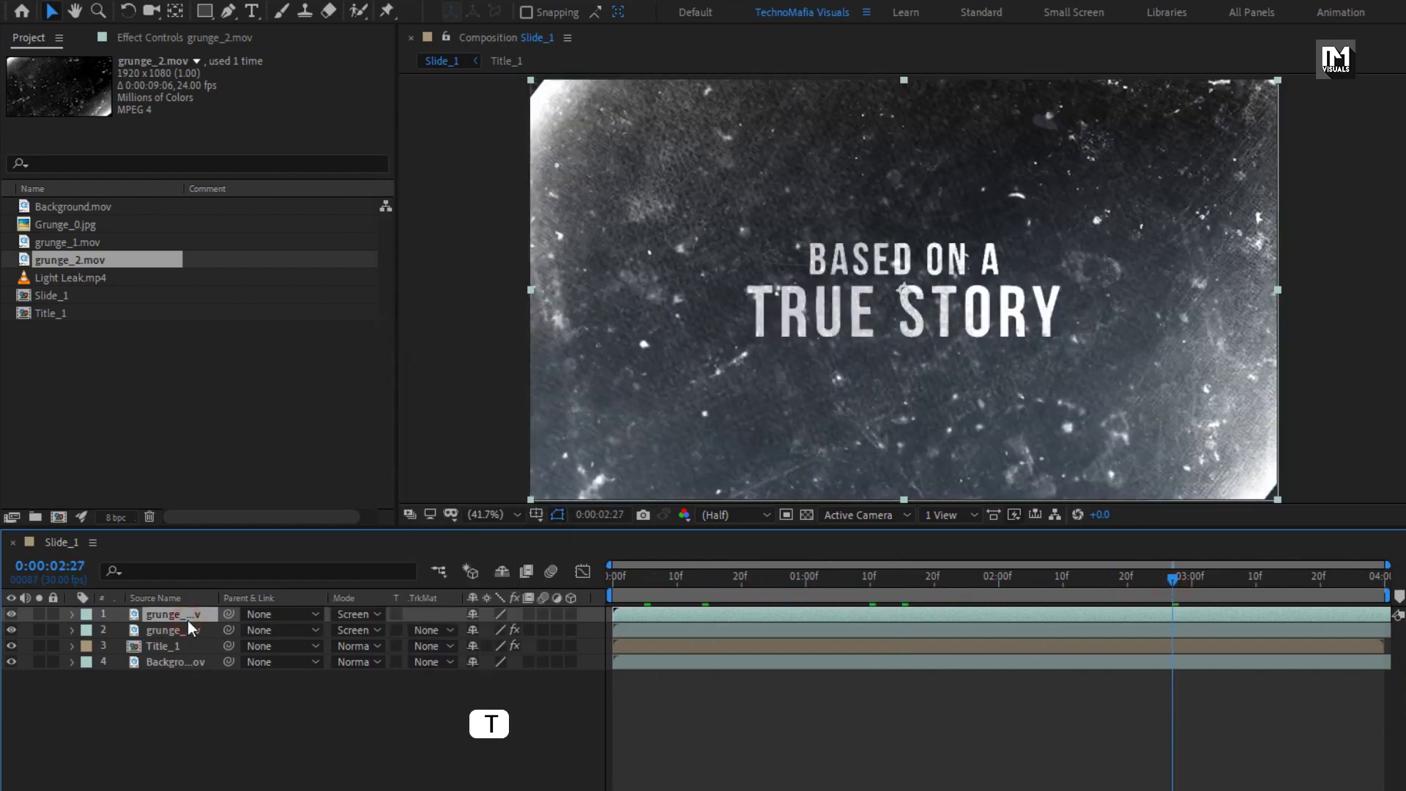
{"action": "type", "text": "30"}
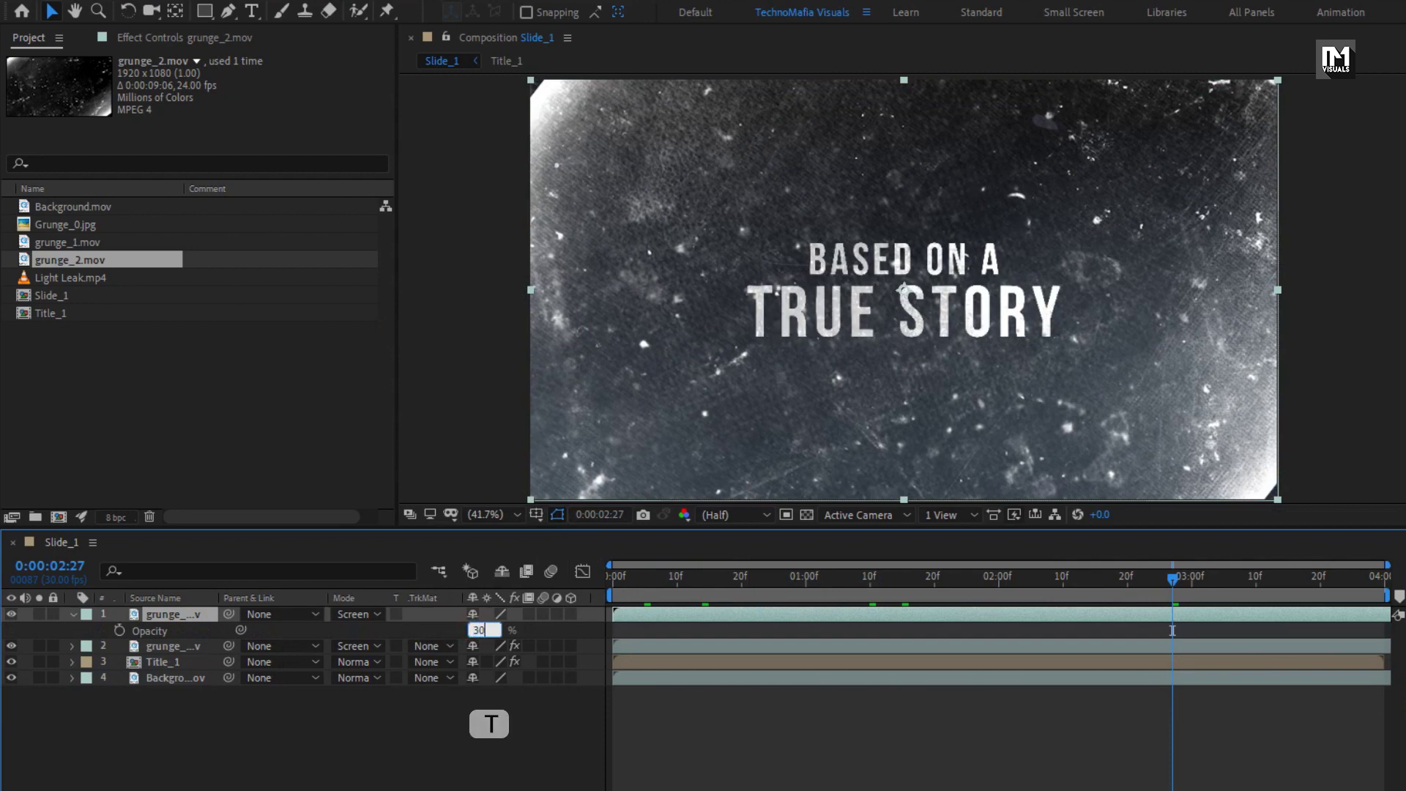
{"action": "key", "text": "Return"}
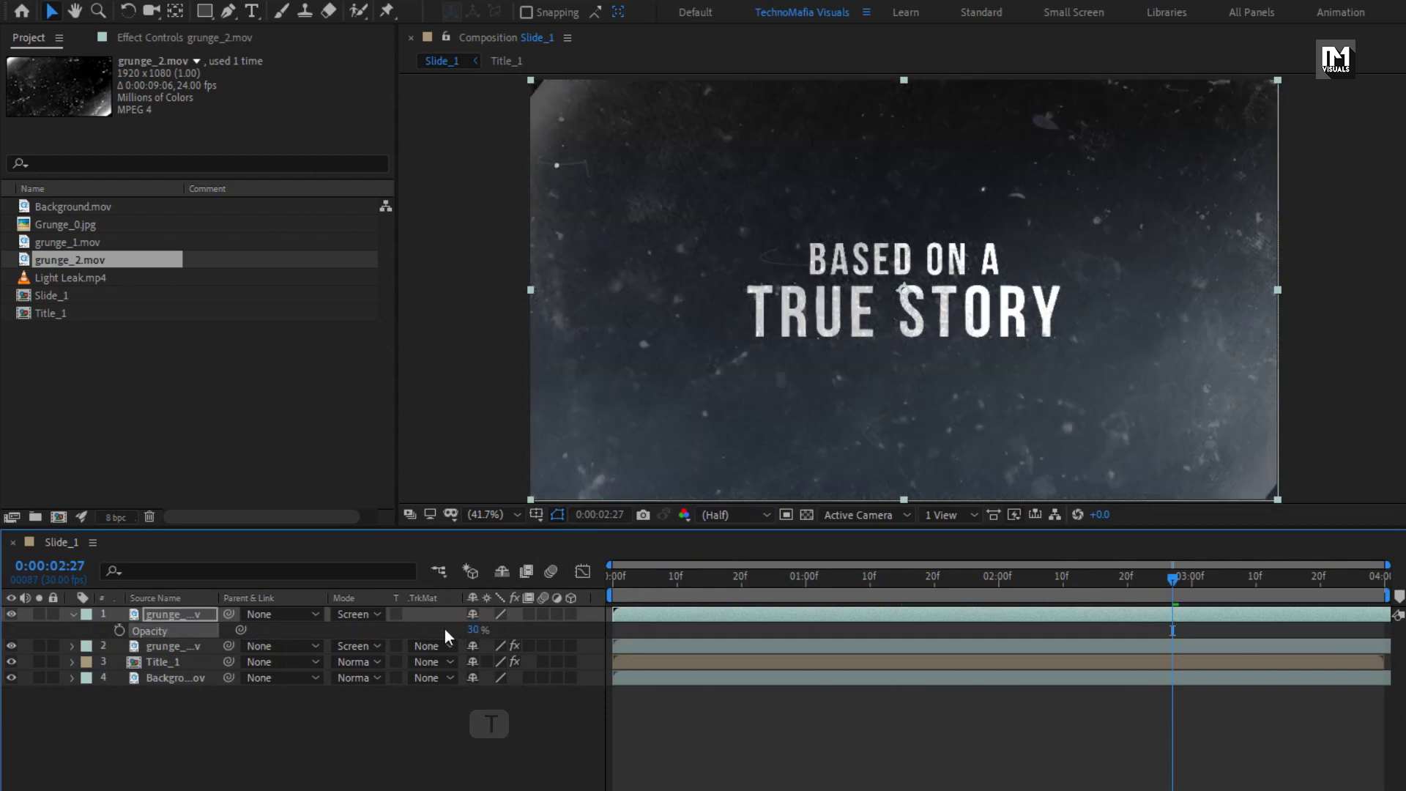
{"action": "left_click", "coordinate": [615, 584]}
{"action": "left_click_drag", "start_coordinate": [614, 579], "coordinate": [713, 575]}
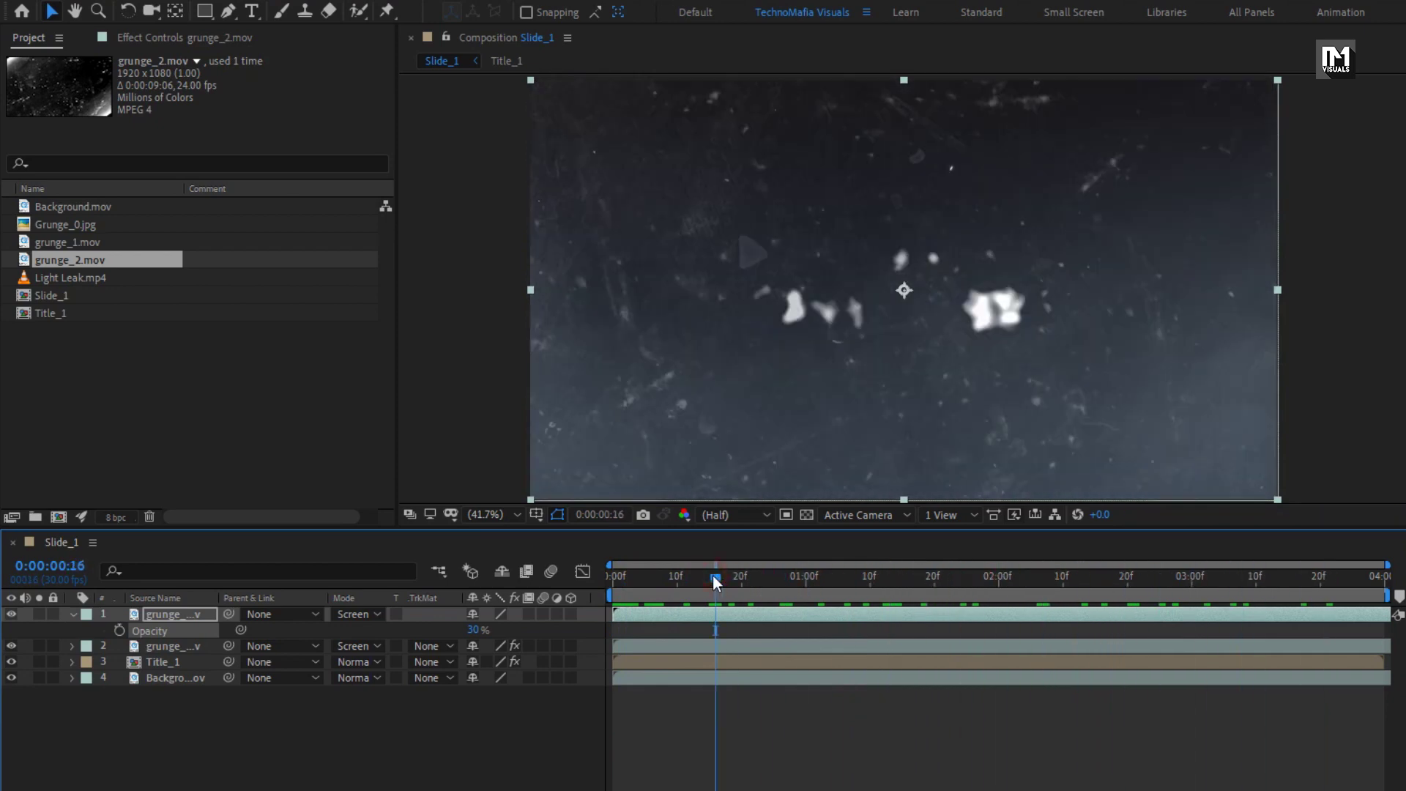
{"action": "left_click", "coordinate": [77, 615]}
- Create an adjustment layer above all layers and apply Tint to it with Amount to Tint at 35%
{"action": "right_click", "coordinate": [418, 727]}
{"action": "mouse_move", "coordinate": [487, 516]}
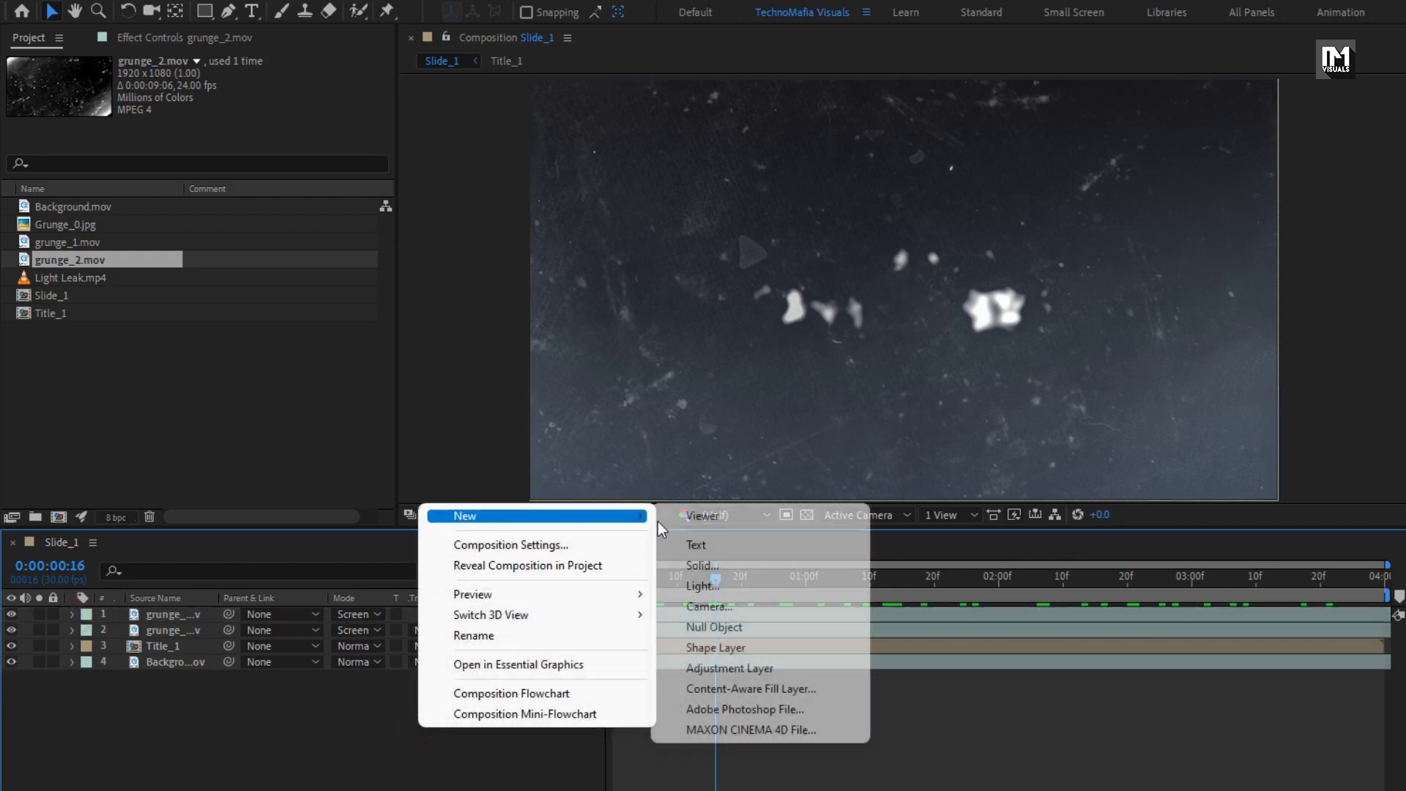
{"action": "left_click", "coordinate": [767, 668]}
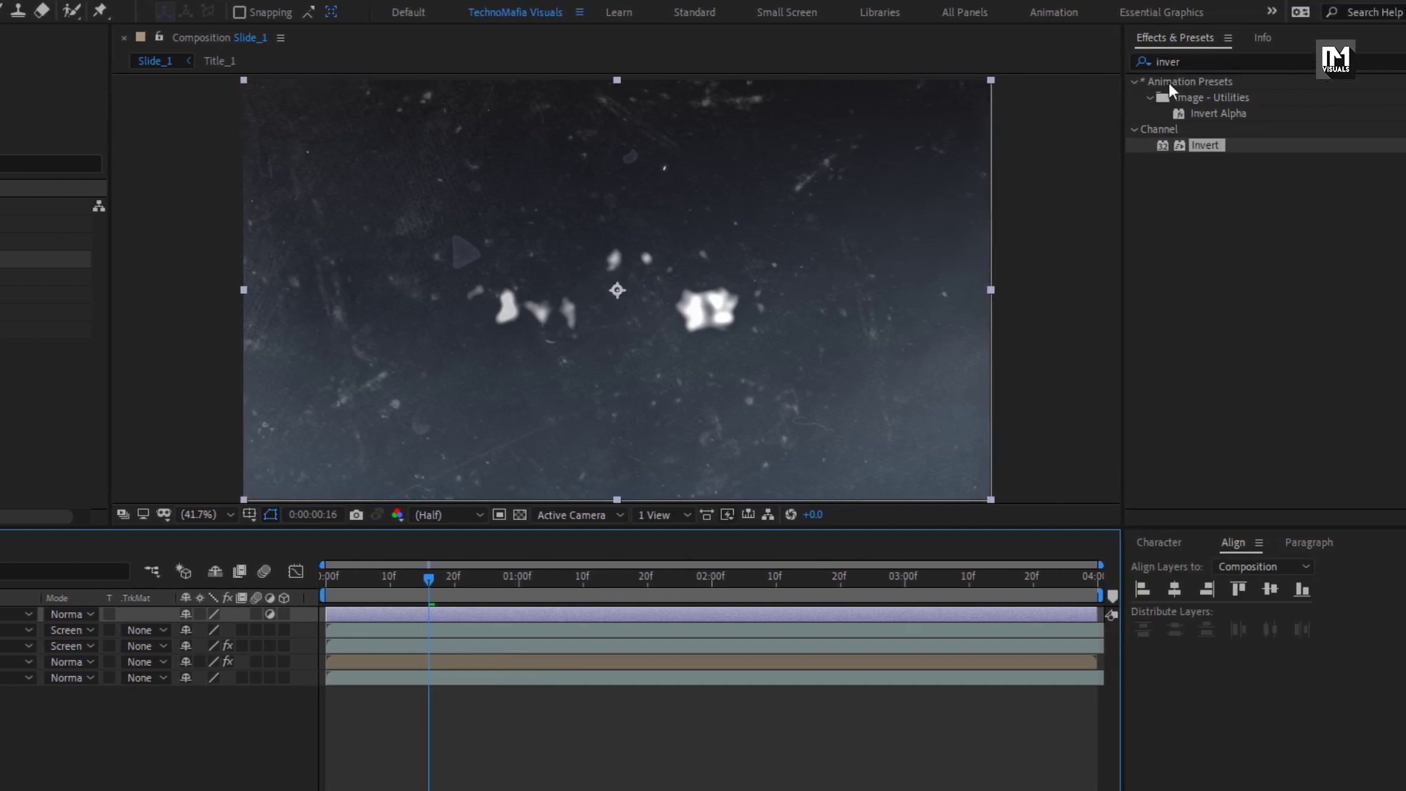
{"action": "double_click", "coordinate": [1168, 63]}
{"action": "type", "text": "tint"}
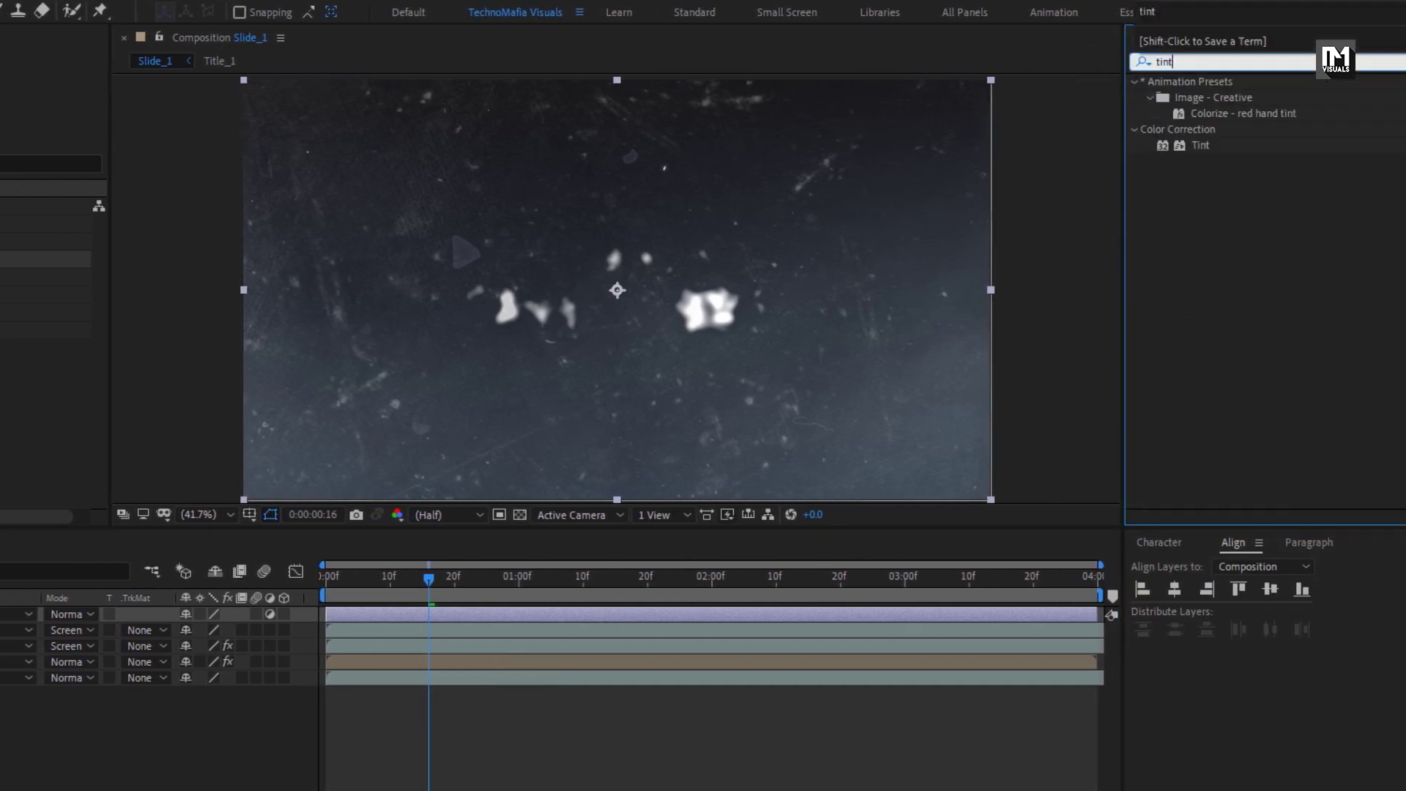
{"action": "double_click", "coordinate": [1201, 146]}
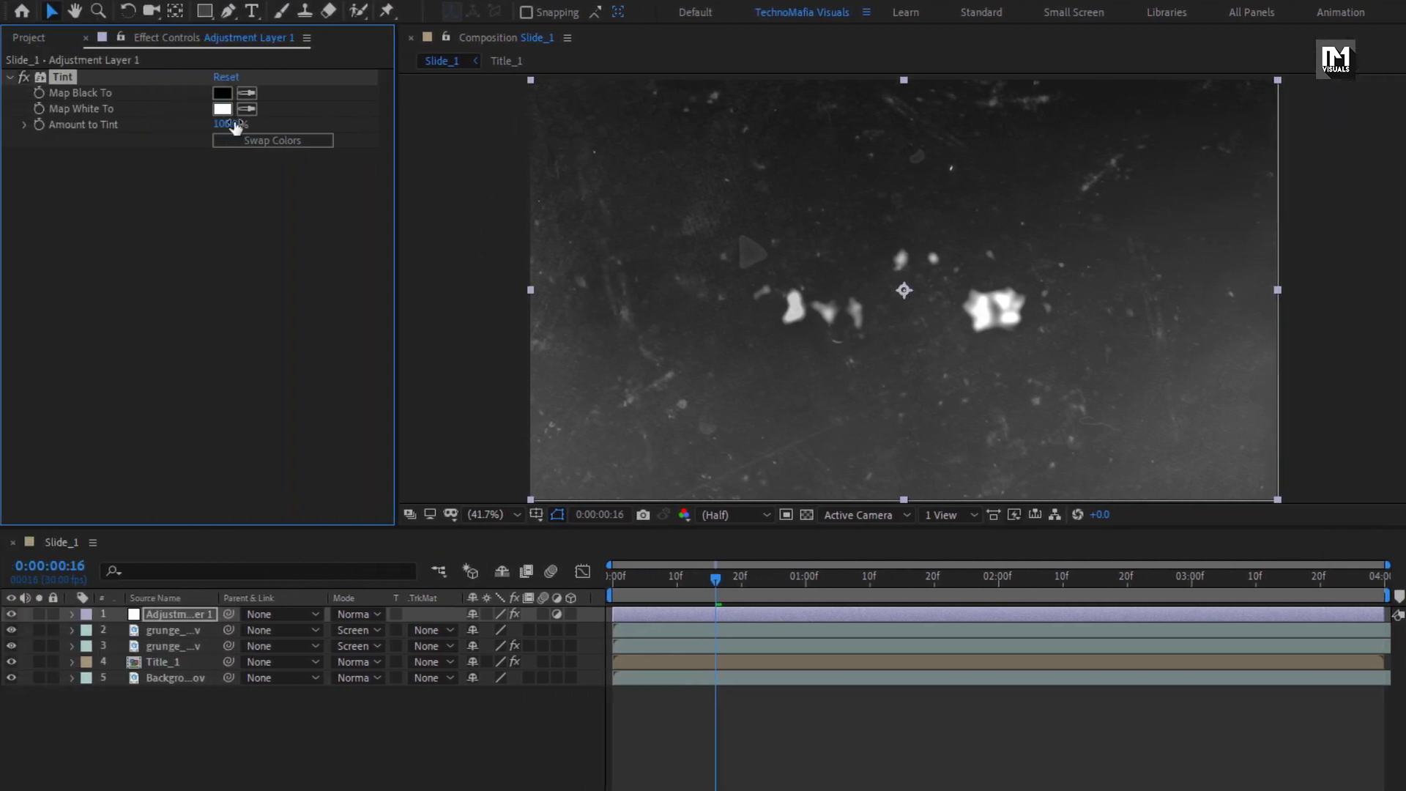
{"action": "type", "text": "35"}
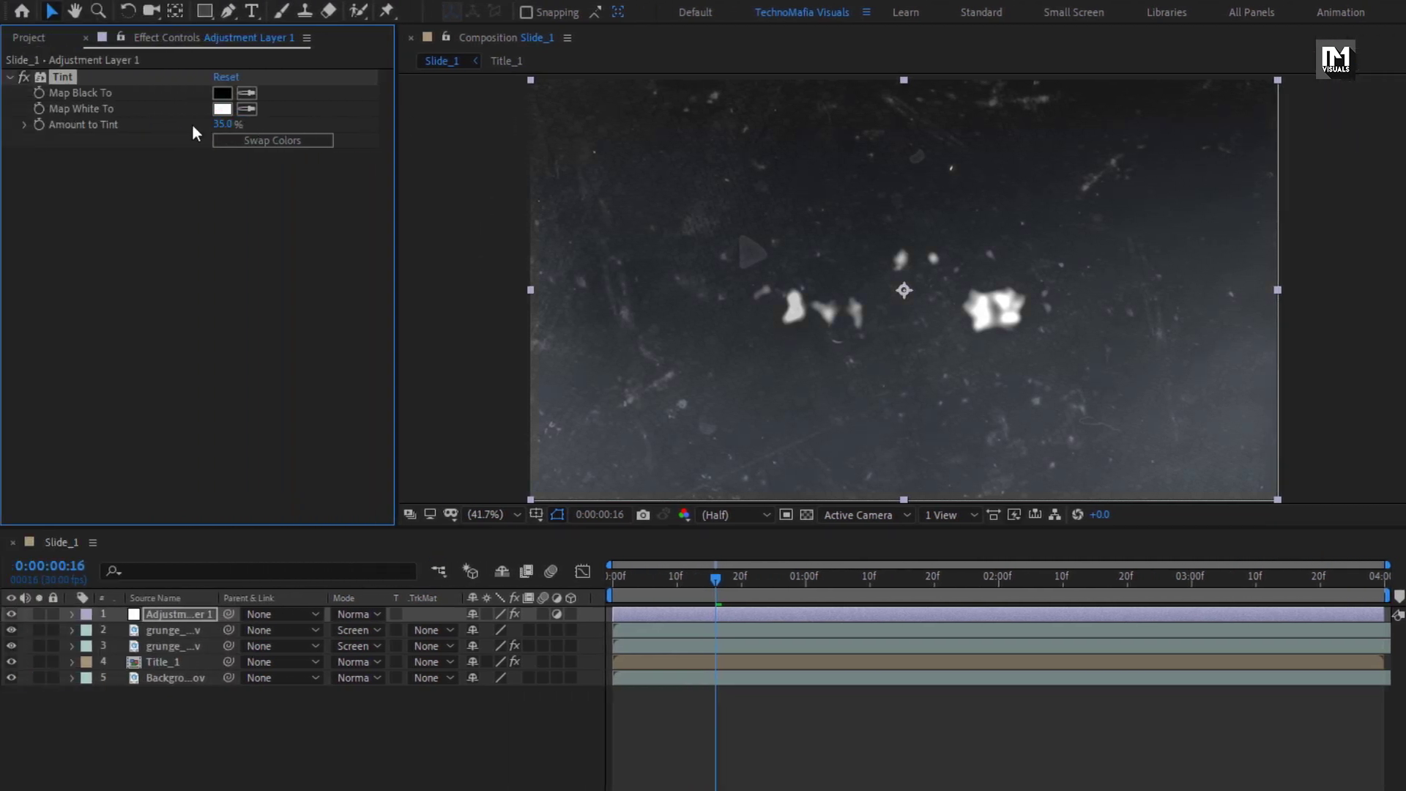
- Apply Curves to Adjustment Layer 1 and pull the middle of the RGB curve downward to darken the image
{"action": "left_click", "coordinate": [1136, 62]}
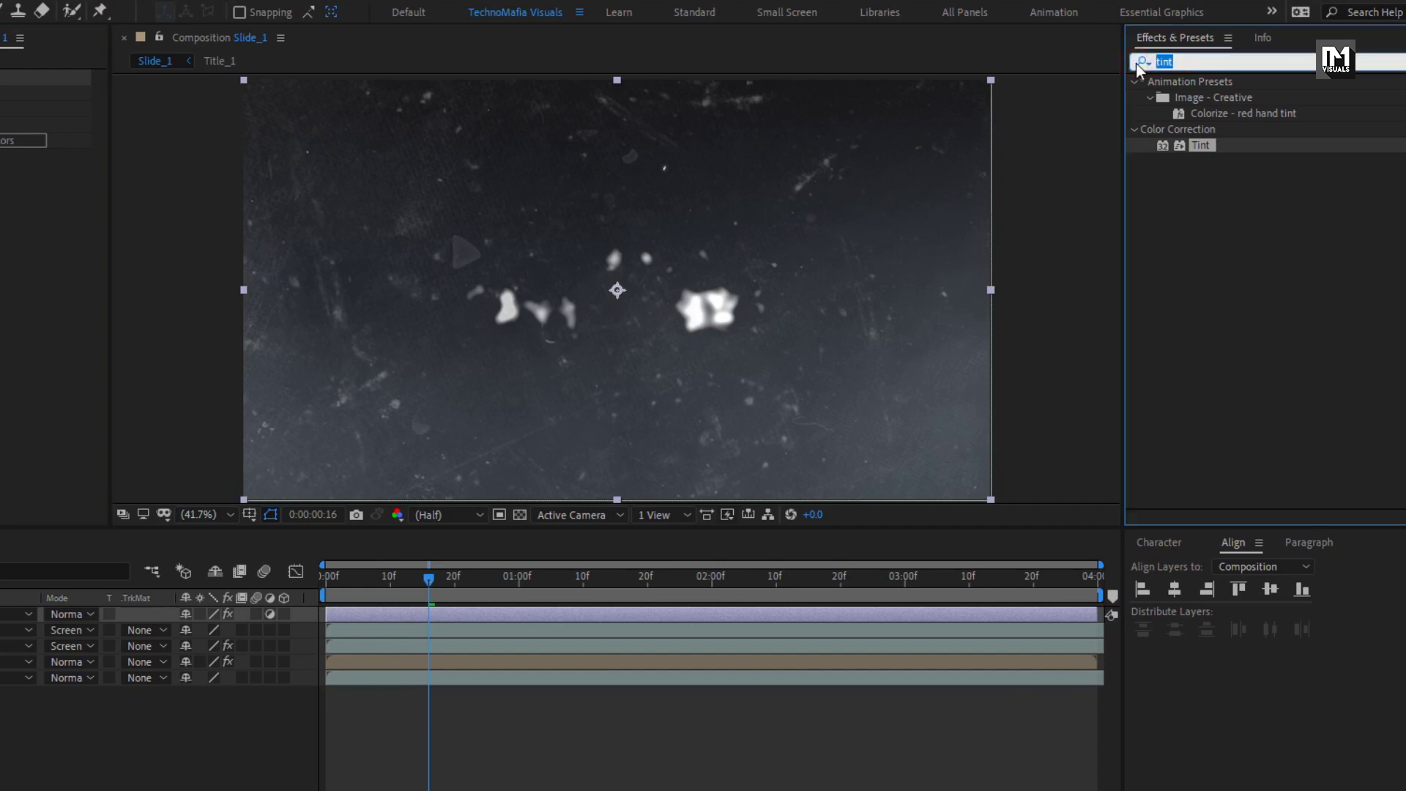
{"action": "type", "text": "curv"}
{"action": "left_click_drag", "start_coordinate": [1200, 141], "coordinate": [802, 221]}
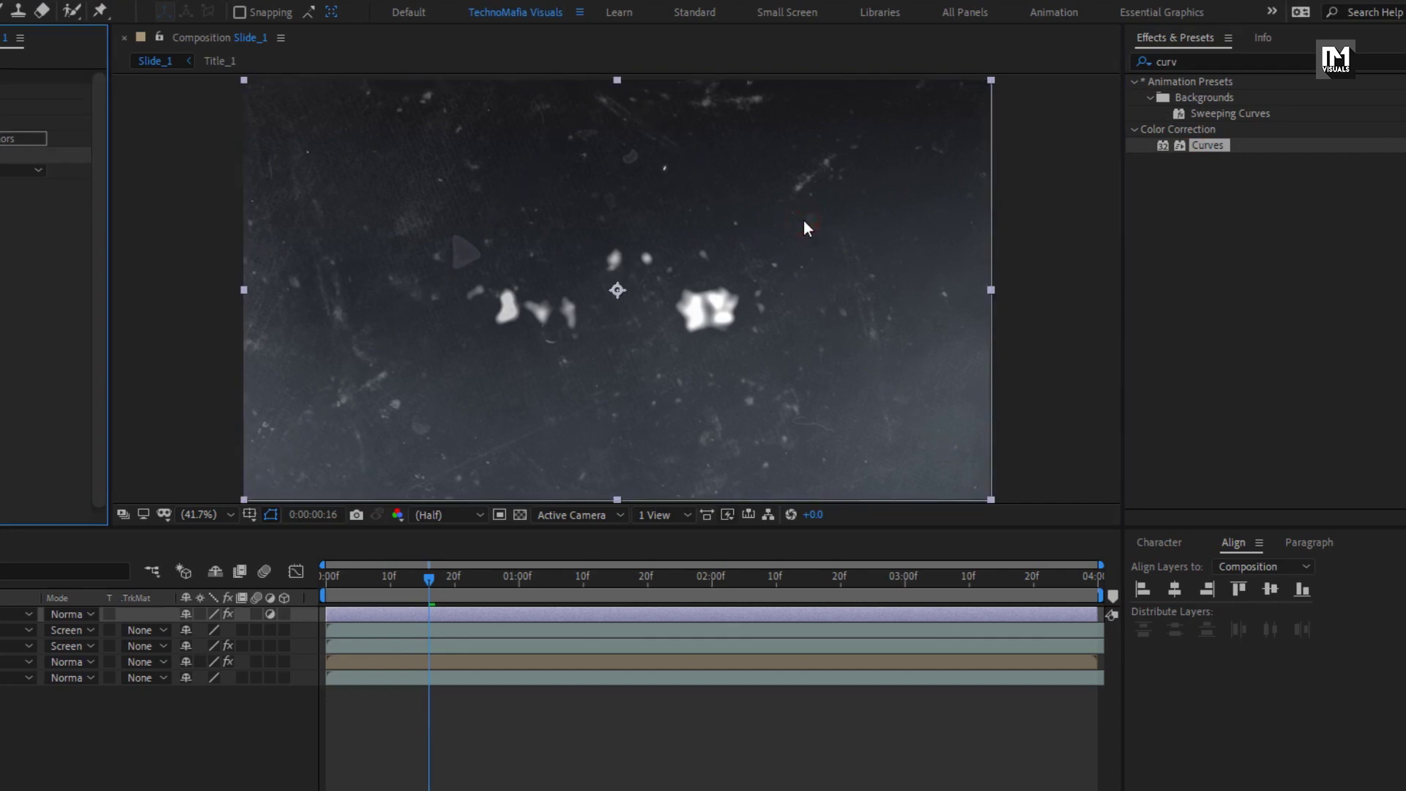
{"action": "left_click", "coordinate": [150, 349]}
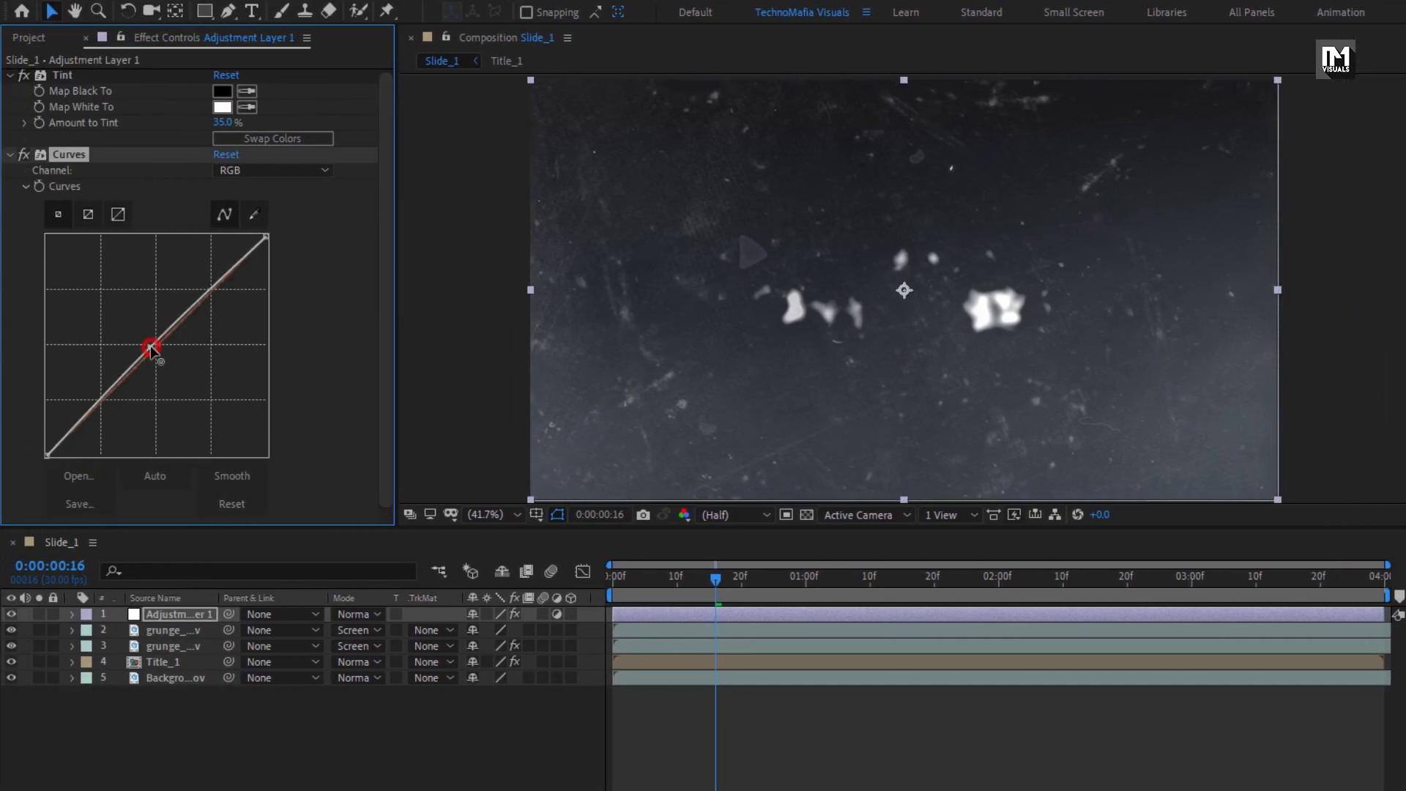
{"action": "left_click_drag", "start_coordinate": [150, 349], "coordinate": [179, 368]}
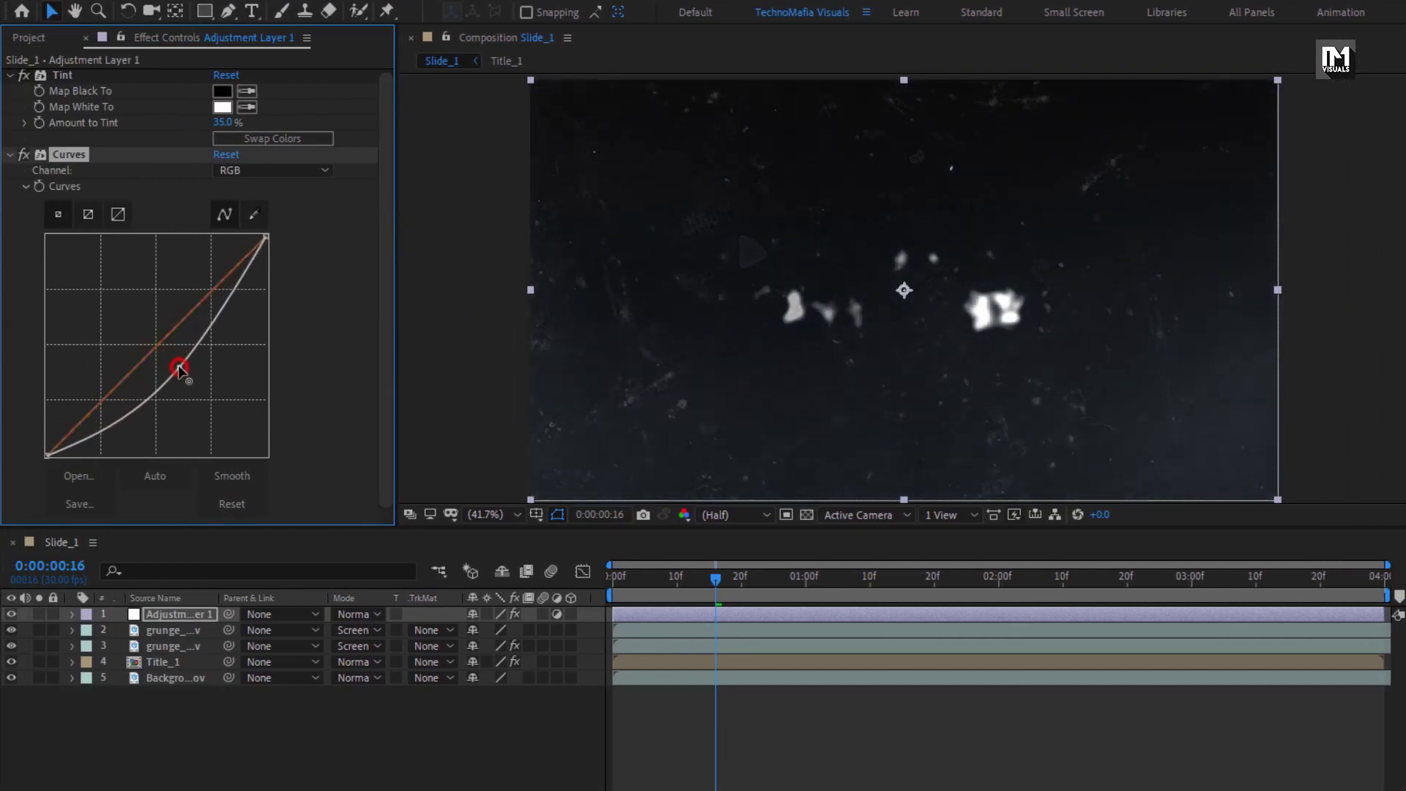
- Create a second adjustment layer on top and give it an elliptical mask that fills the frame
{"action": "right_click", "coordinate": [248, 736]}
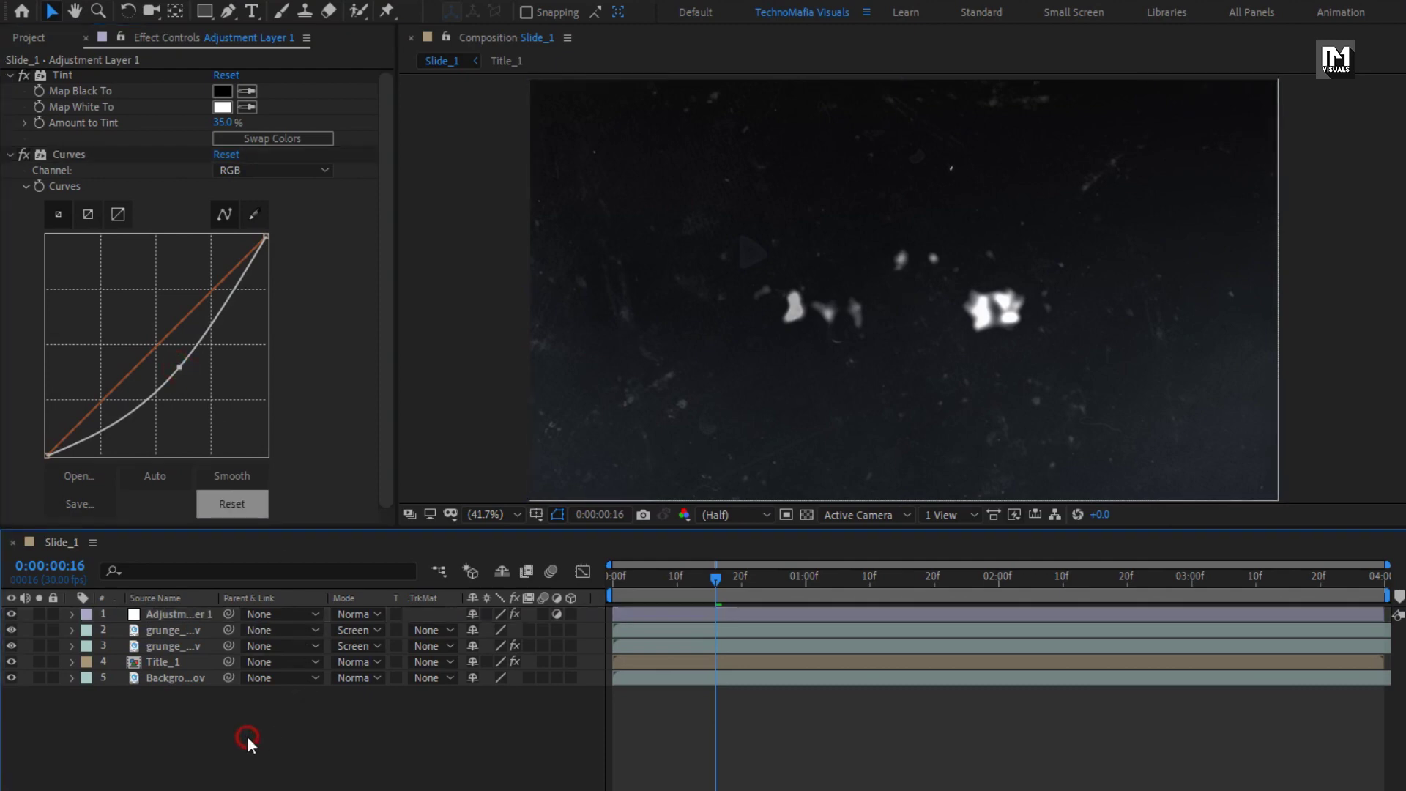
{"action": "mouse_move", "coordinate": [301, 529]}
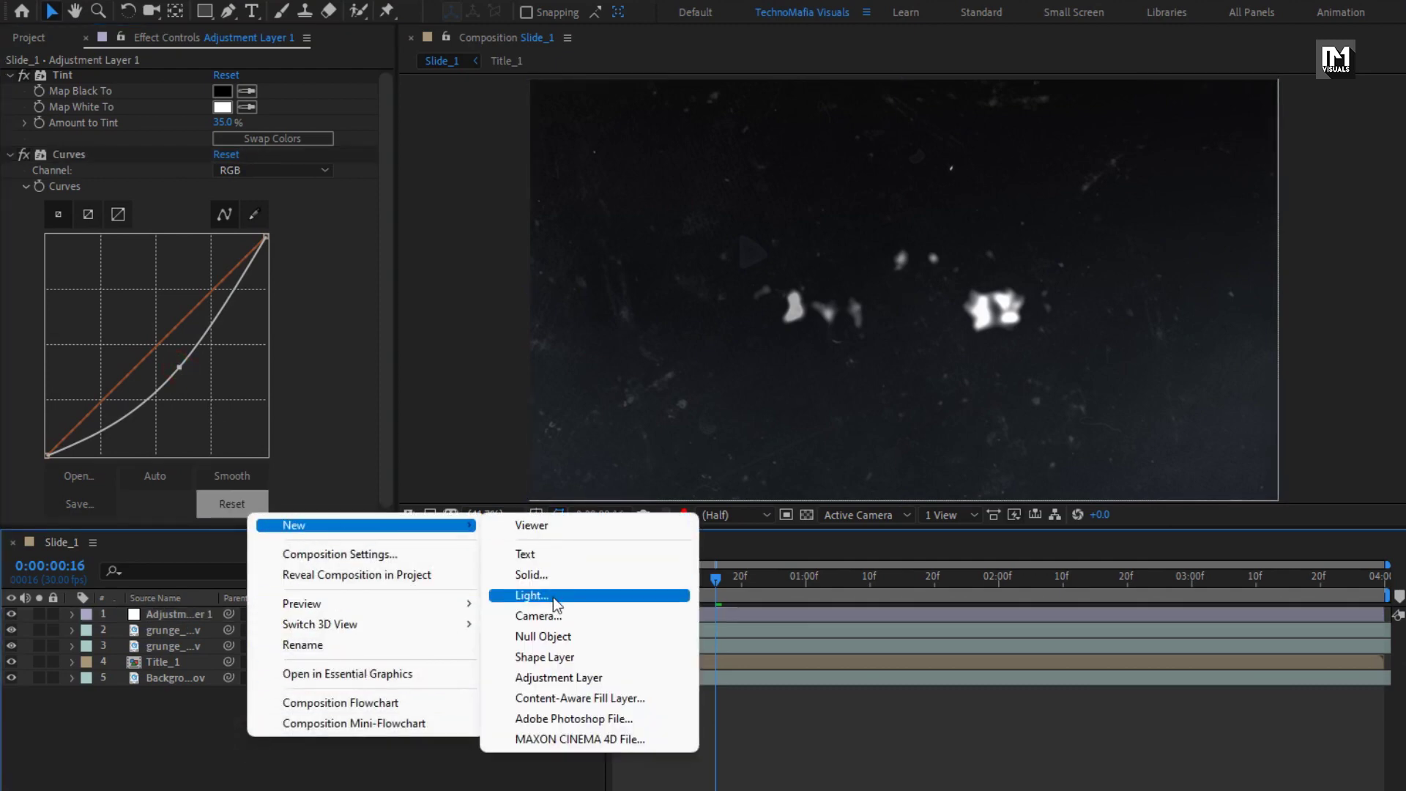
{"action": "left_click", "coordinate": [552, 674]}
{"action": "left_click_drag", "start_coordinate": [552, 674], "coordinate": [552, 675]}
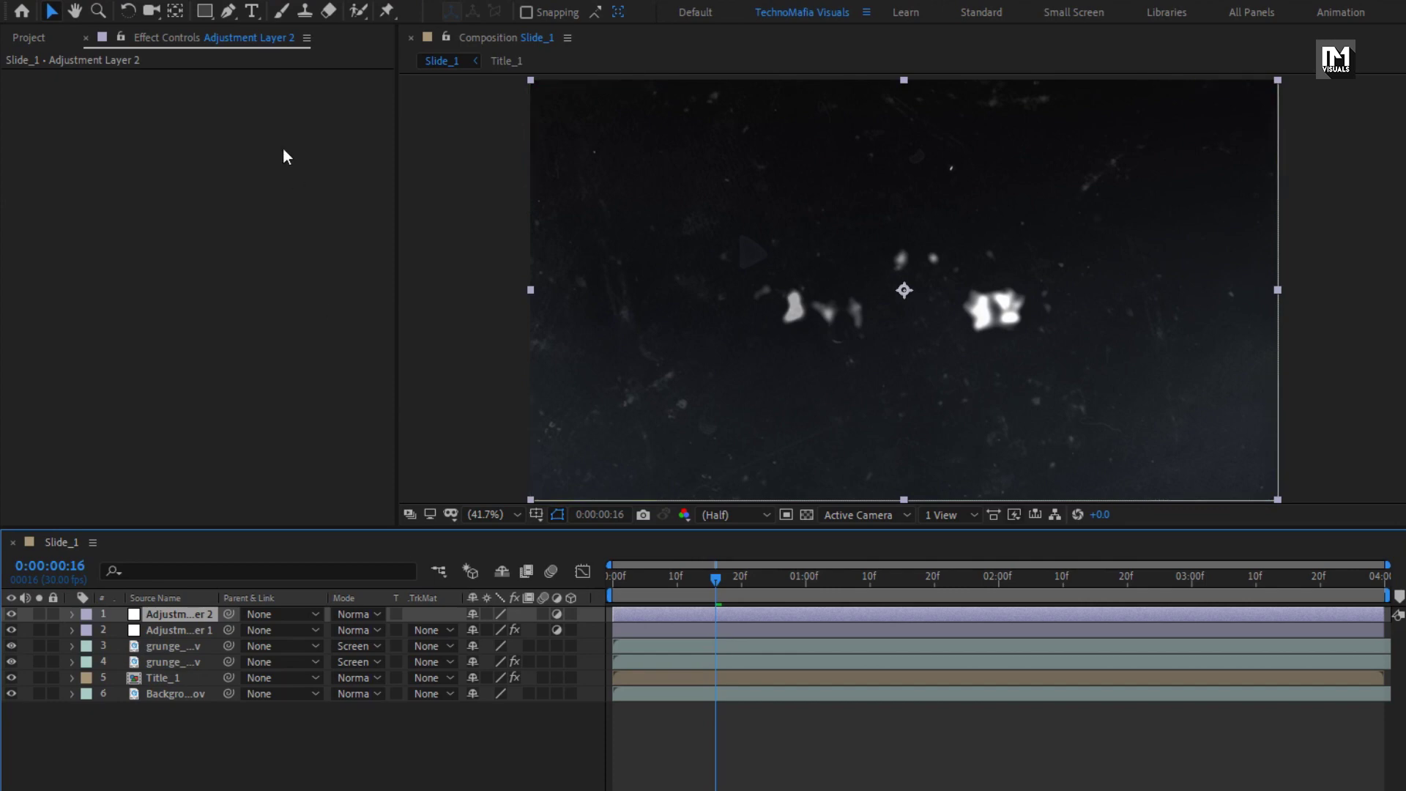
{"action": "left_click", "coordinate": [204, 10]}
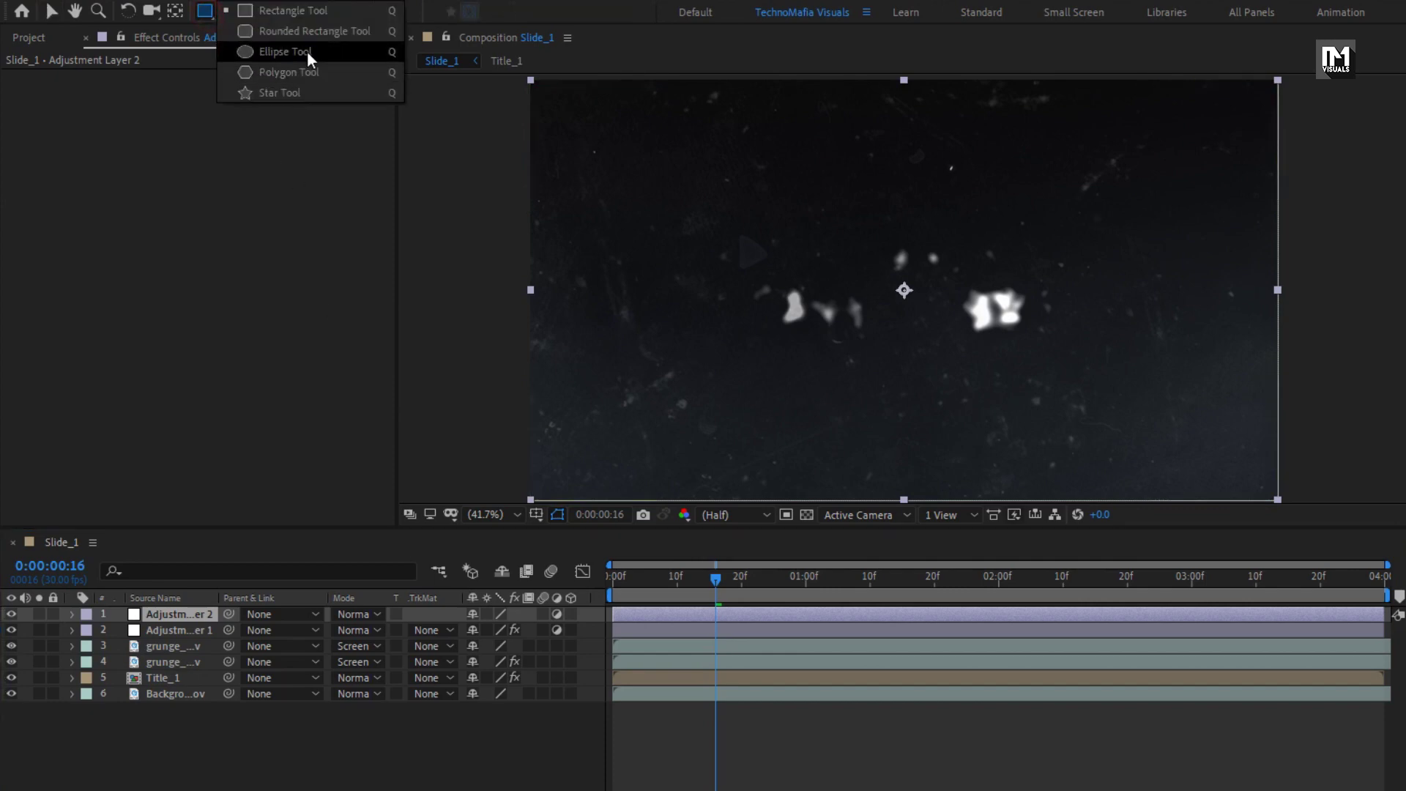
{"action": "left_click", "coordinate": [305, 51]}
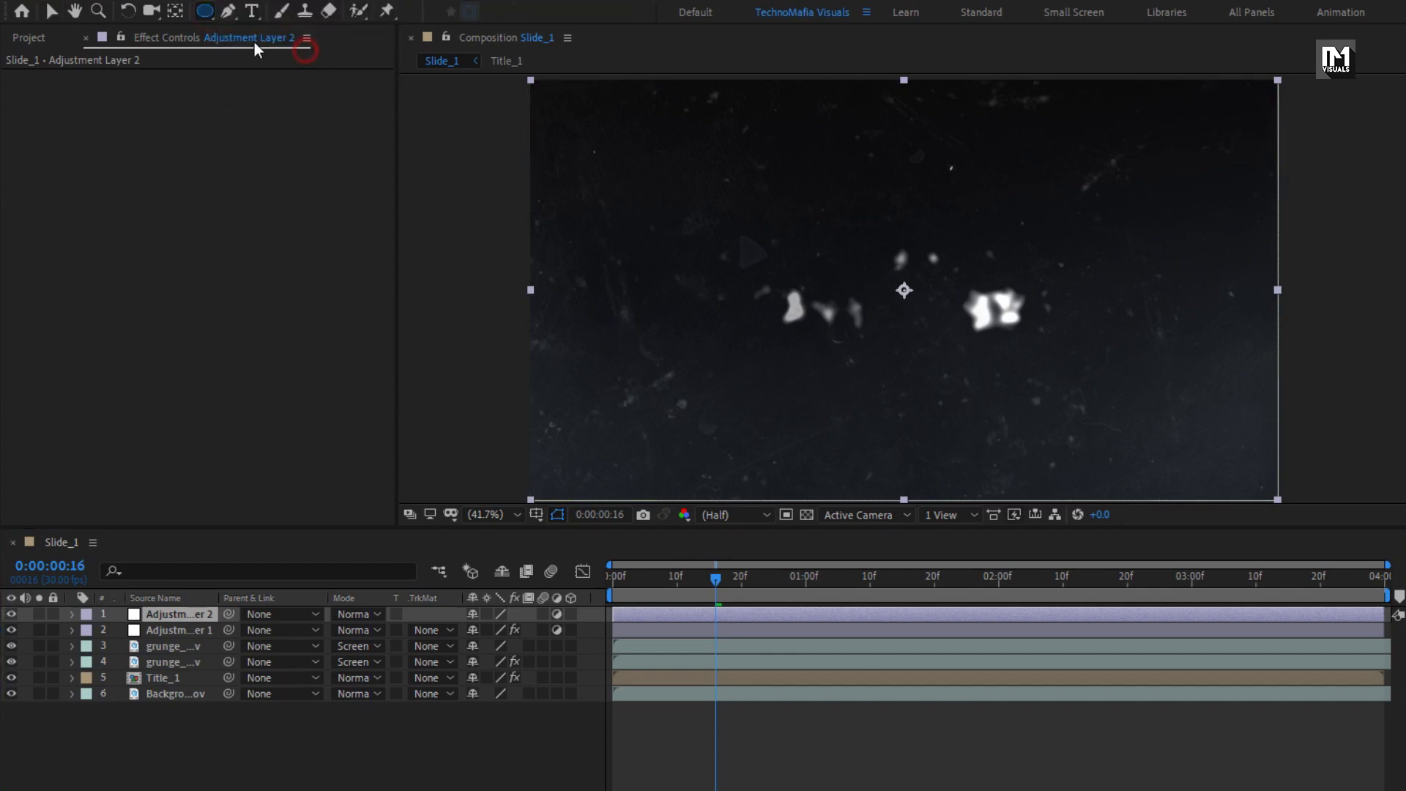
{"action": "double_click", "coordinate": [205, 10]}
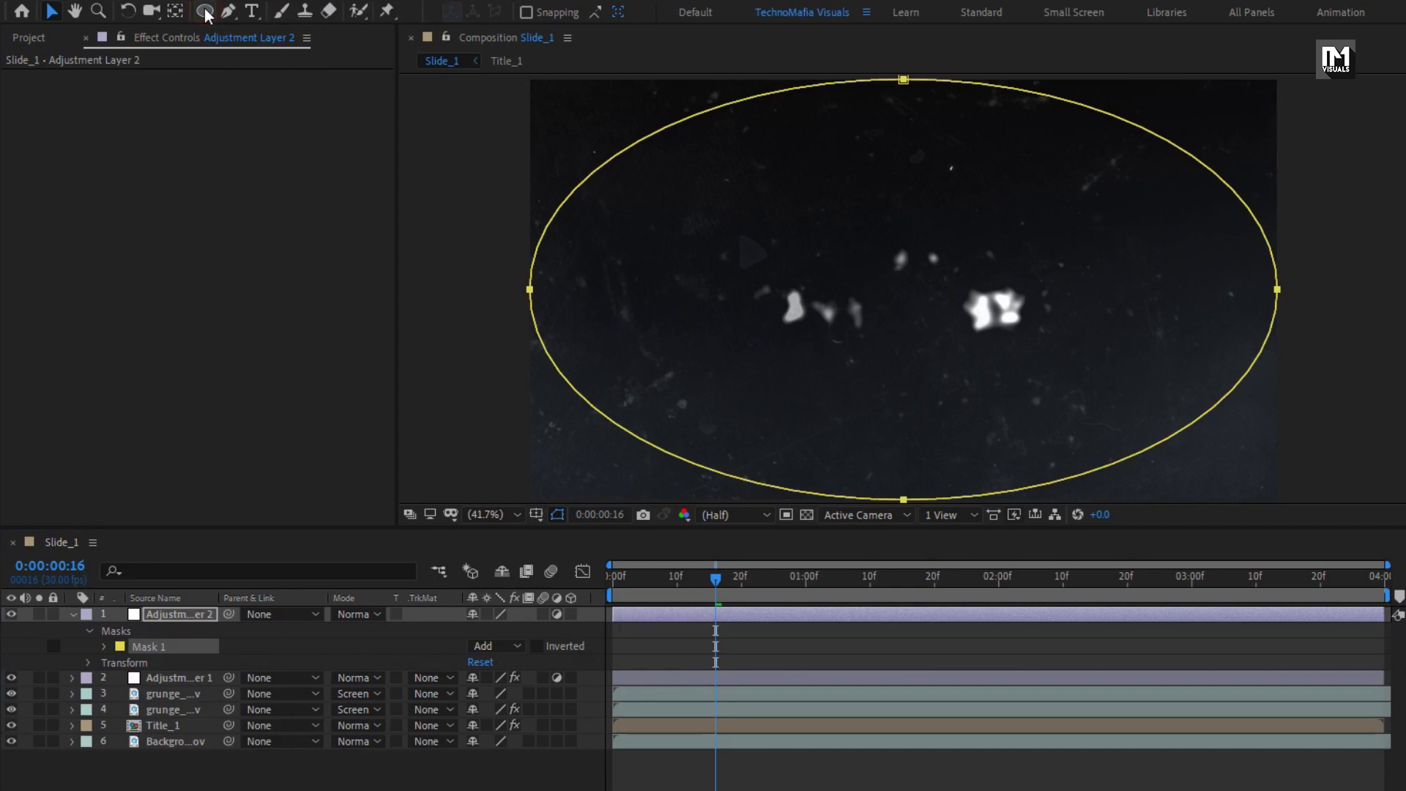
- Invert Mask 1 on Adjustment Layer 2 and set its feather to 220 pixels
{"action": "left_click", "coordinate": [538, 645]}
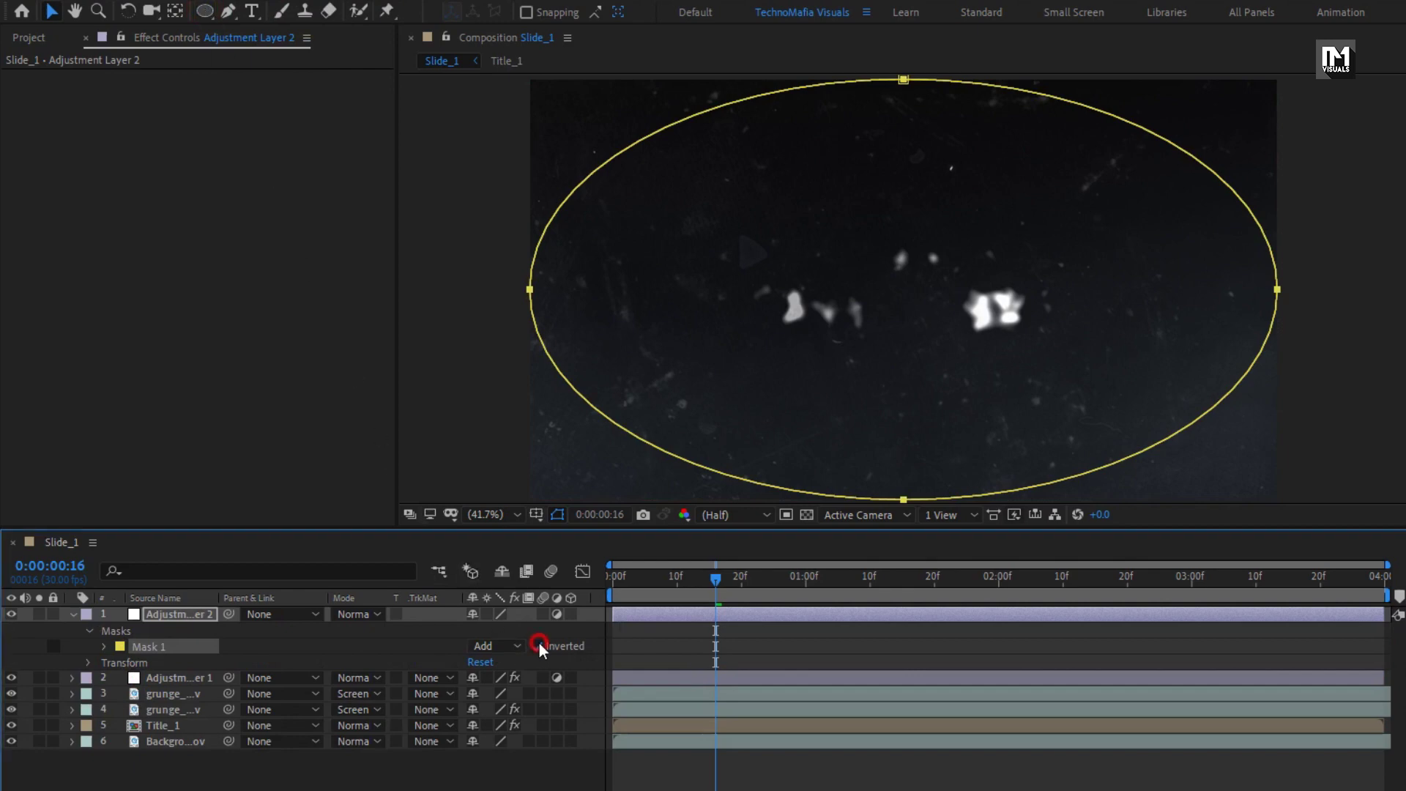
{"action": "left_click", "coordinate": [105, 647]}
{"action": "left_click_drag", "start_coordinate": [507, 680], "coordinate": [730, 678]}
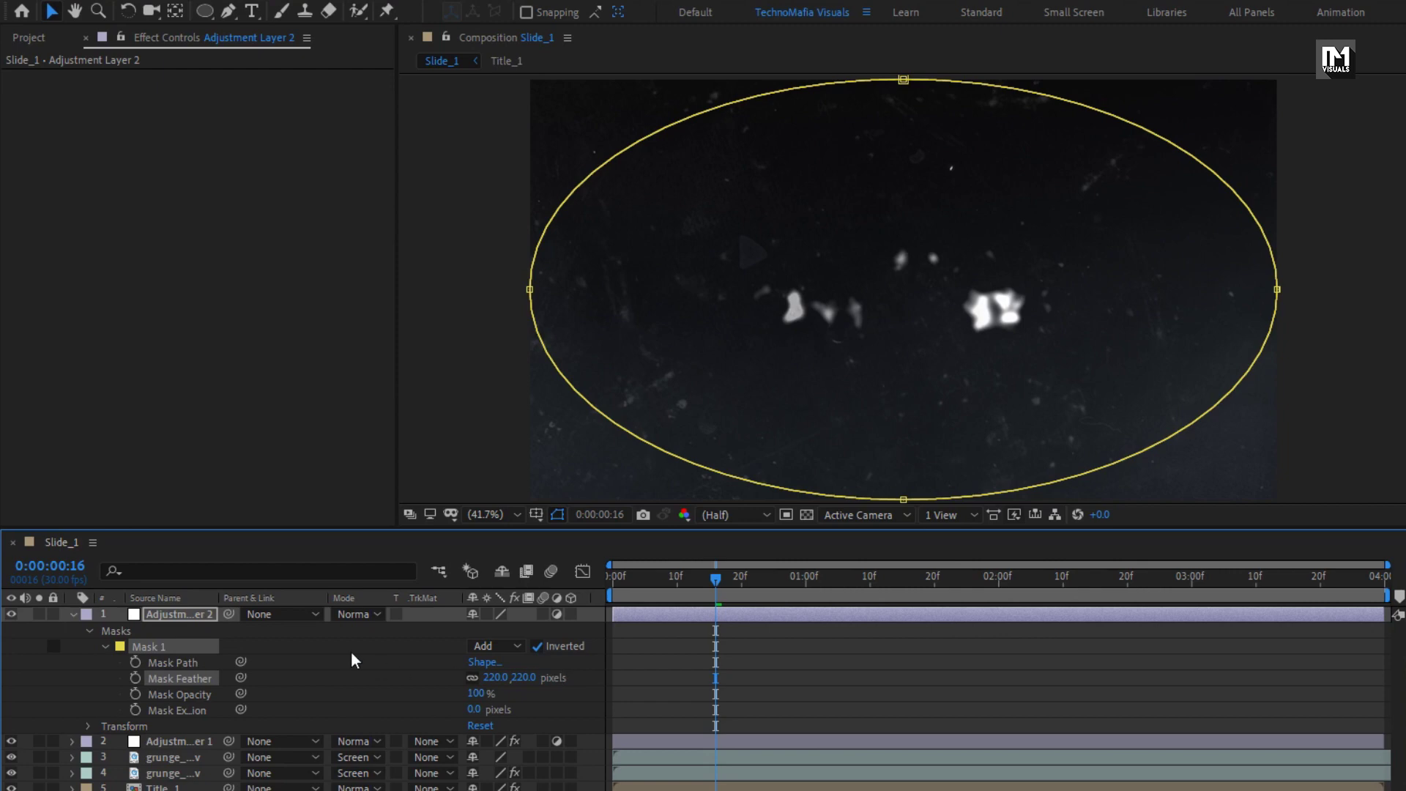
- Apply Curves to Adjustment Layer 2 and bend the RGB curve downward at its middle to darken the frame's edges
{"action": "left_click", "coordinate": [212, 614]}
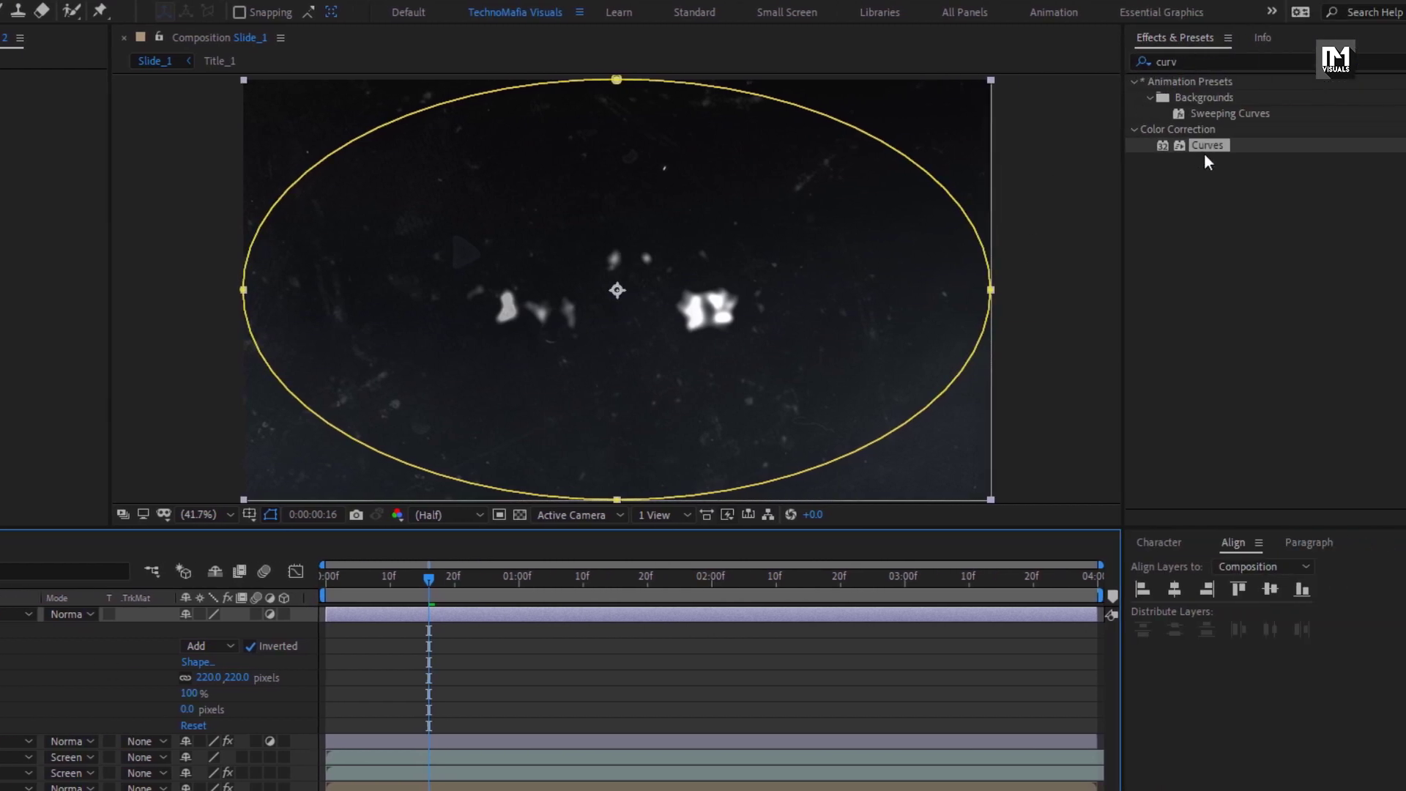
{"action": "double_click", "coordinate": [1210, 146]}
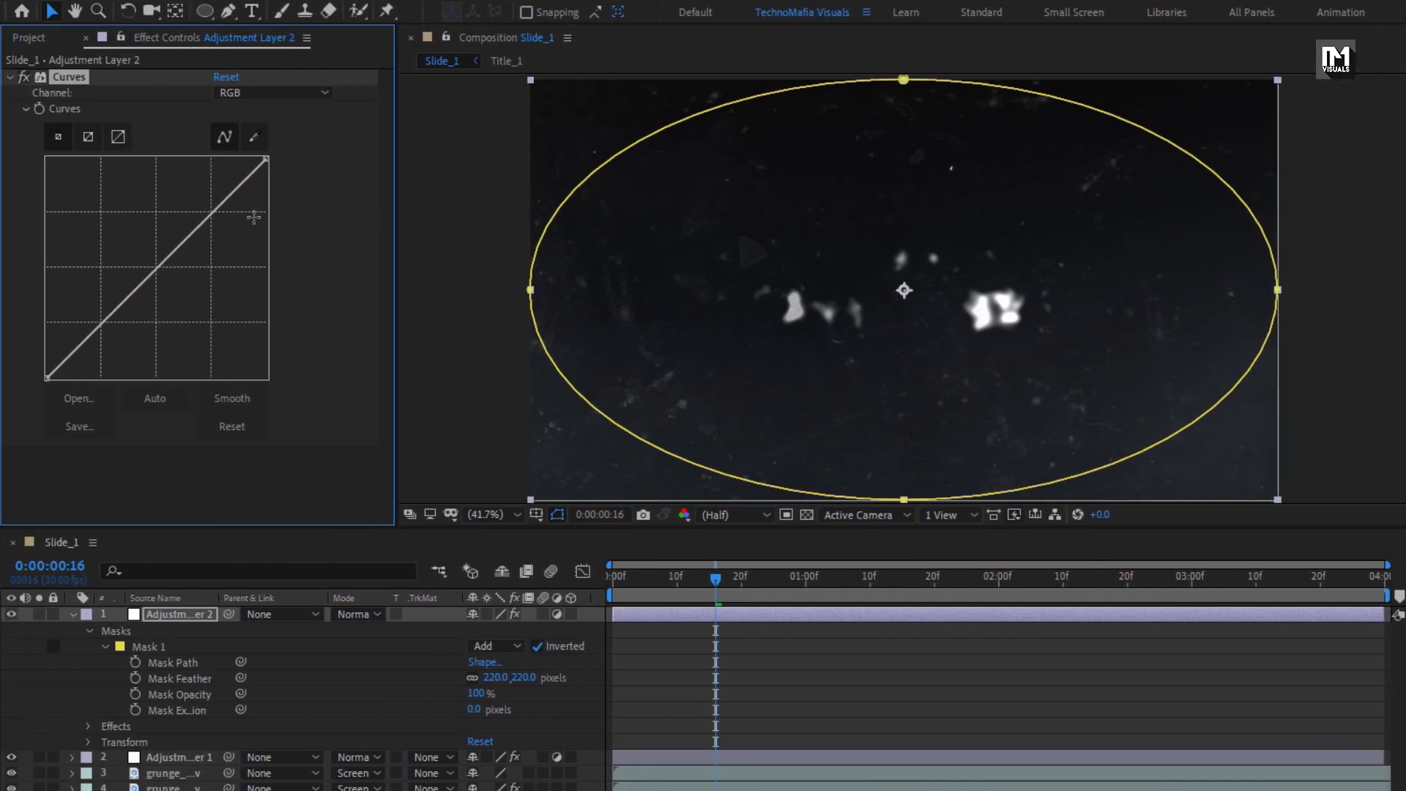
{"action": "left_click_drag", "start_coordinate": [165, 262], "coordinate": [189, 297]}
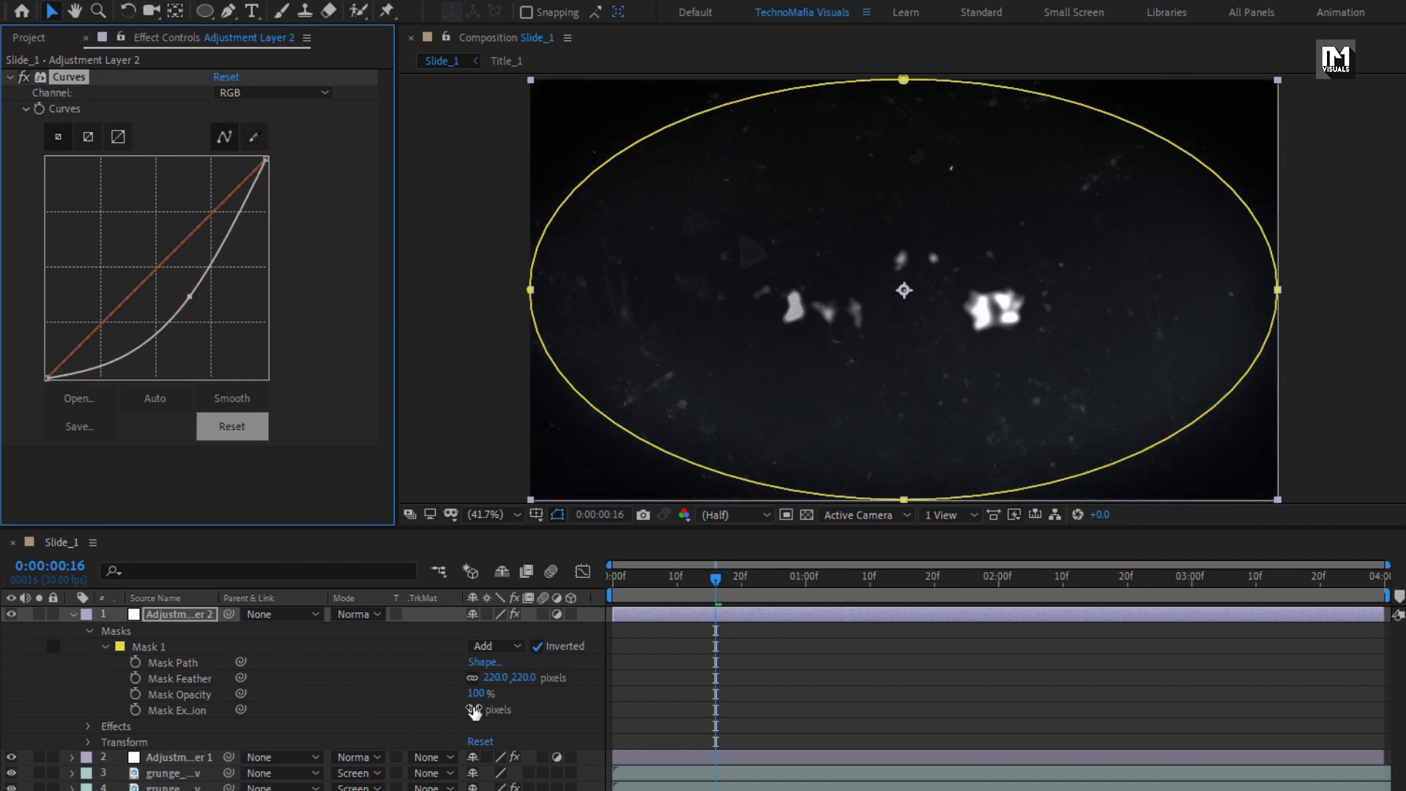
- Set Mask 1's expansion to -103 pixels and its feather to 350 pixels on Adjustment Layer 2
{"action": "left_click_drag", "start_coordinate": [474, 708], "coordinate": [370, 708]}
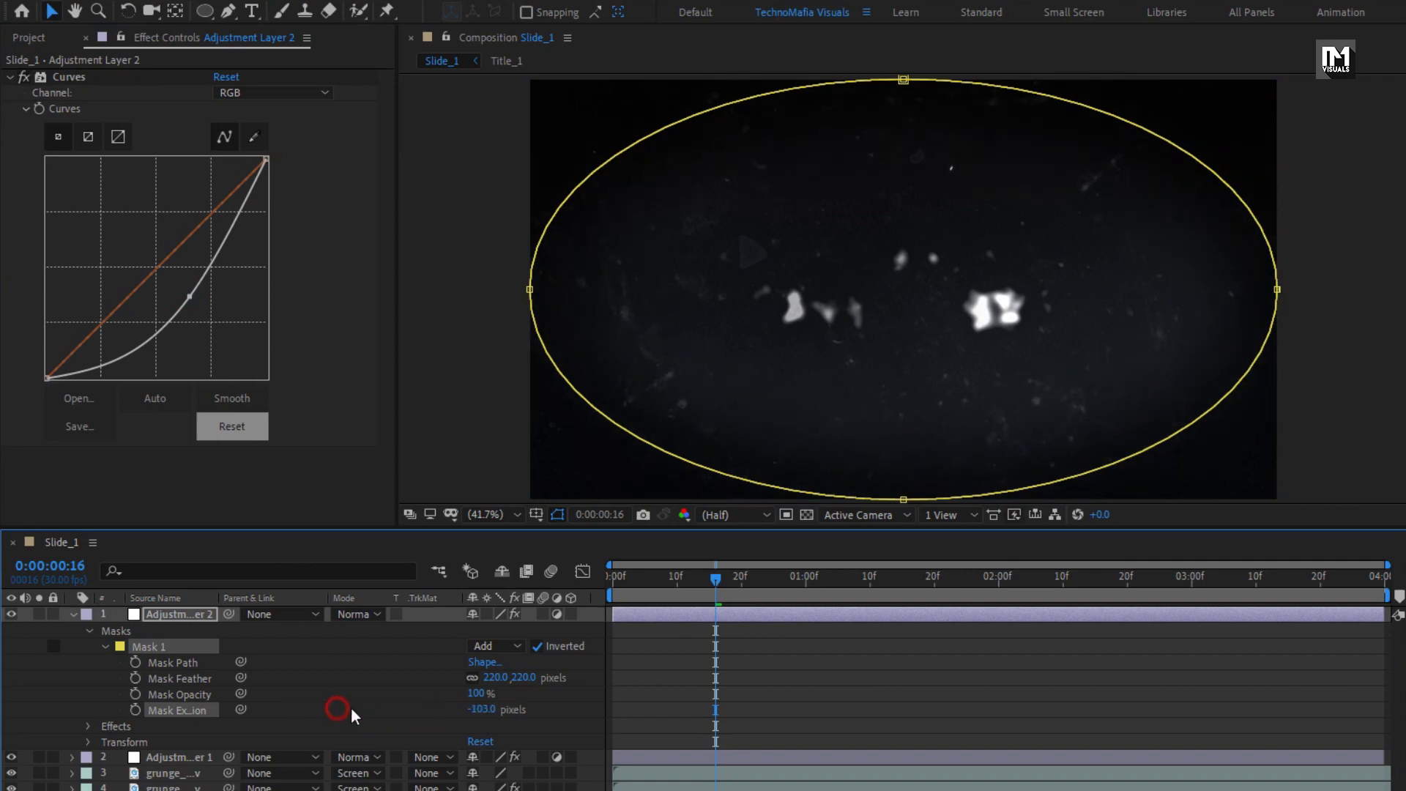
{"action": "left_click_drag", "start_coordinate": [517, 678], "coordinate": [545, 677]}
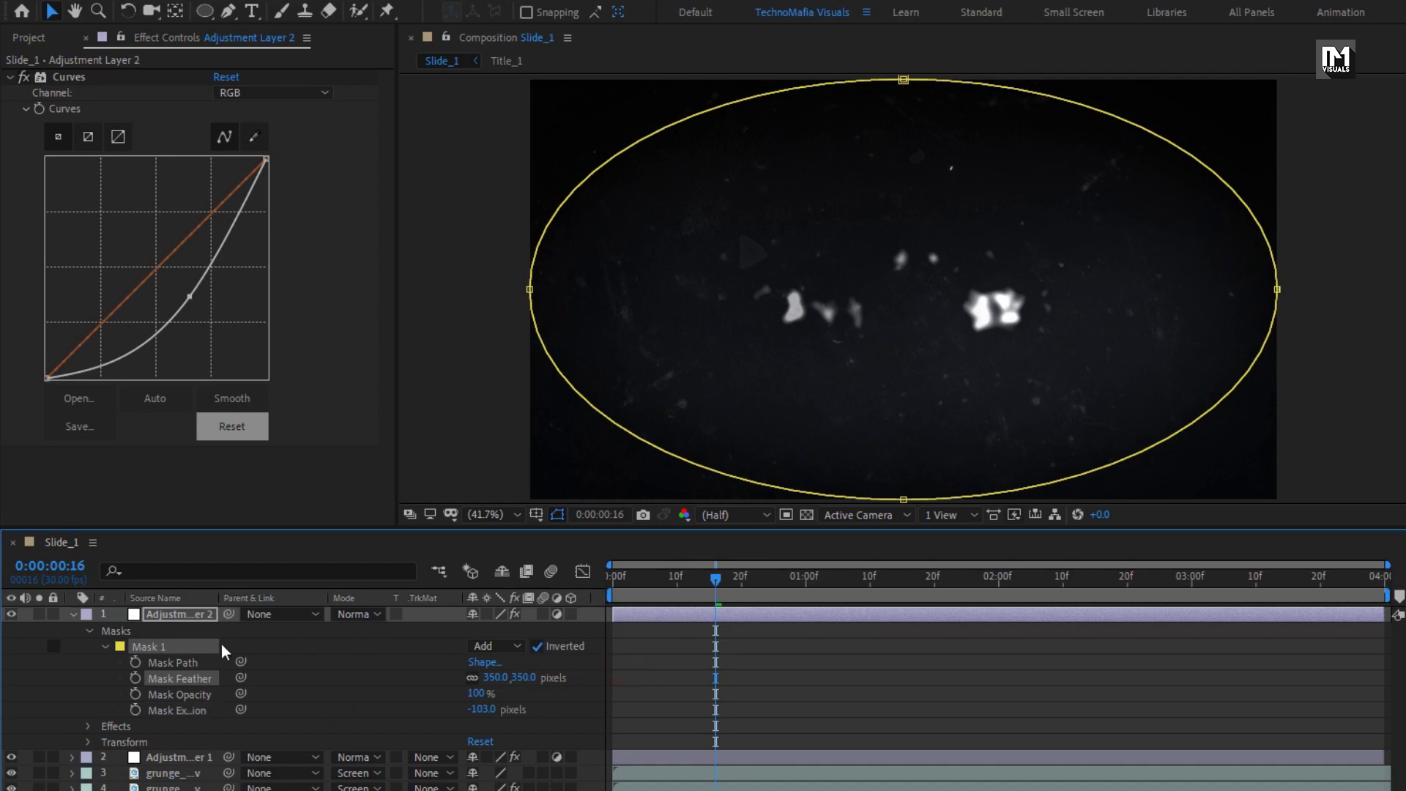
{"action": "left_click", "coordinate": [180, 614]}
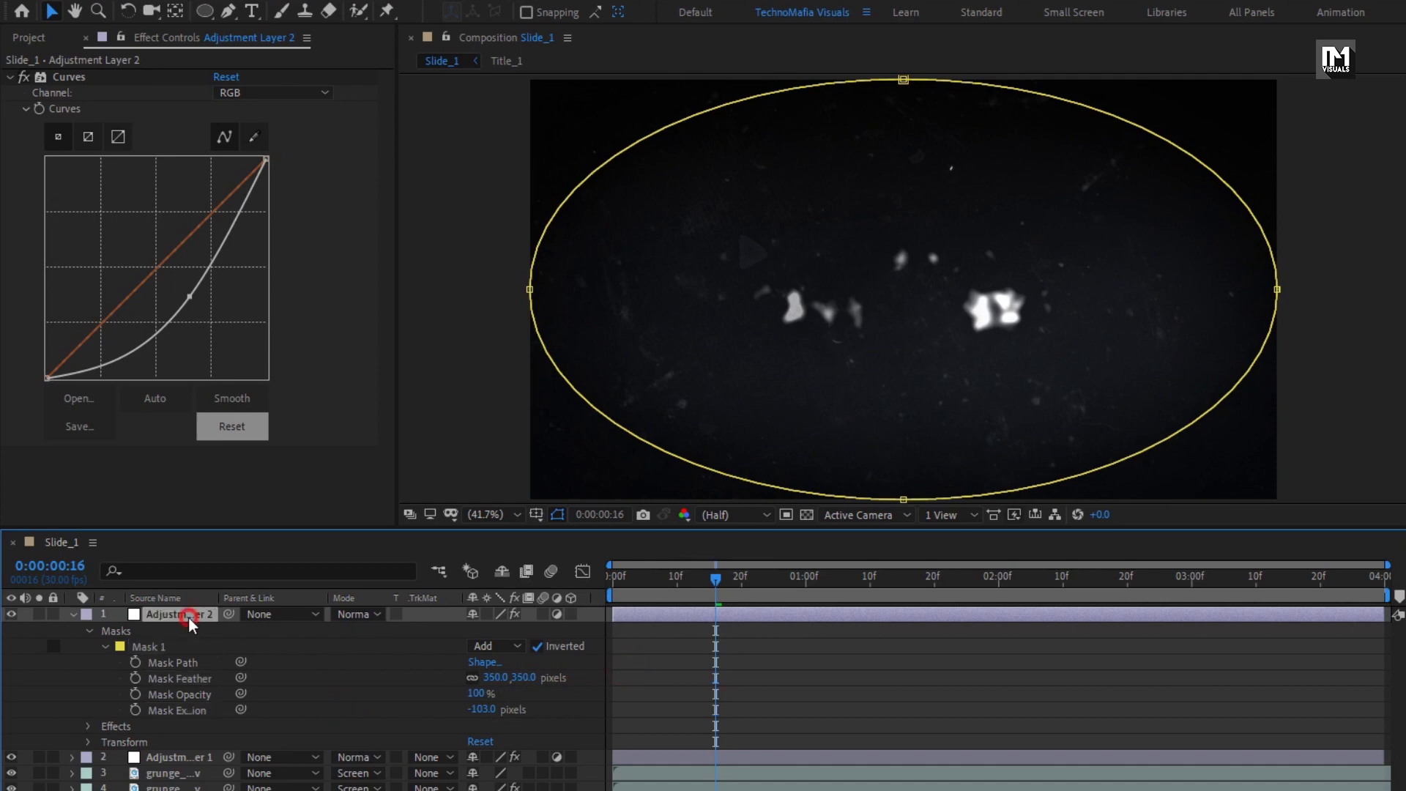
- Apply Fast Box Blur to Adjustment Layer 2 with 1 iteration and a blur radius of 10
{"action": "left_click", "coordinate": [10, 76]}
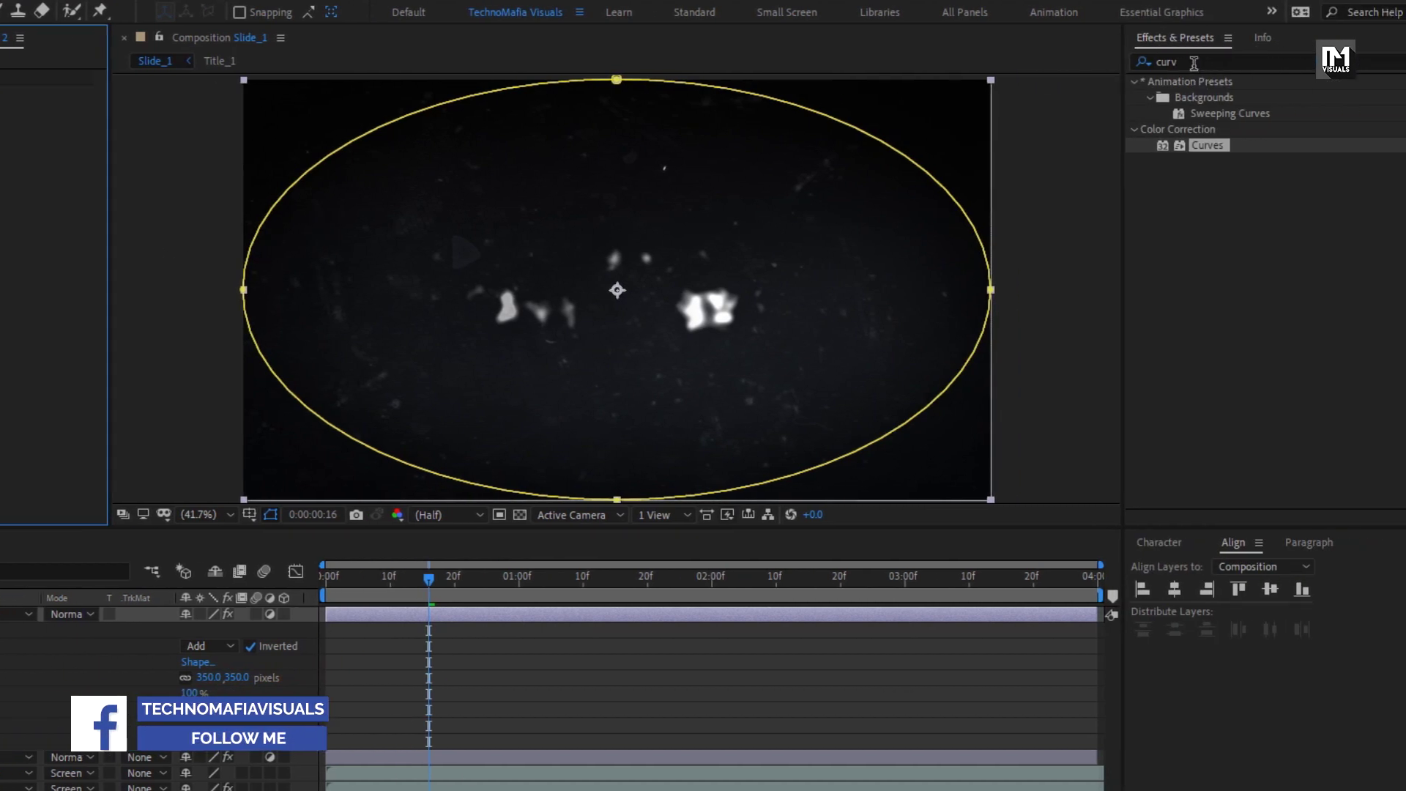
{"action": "left_click", "coordinate": [1193, 63]}
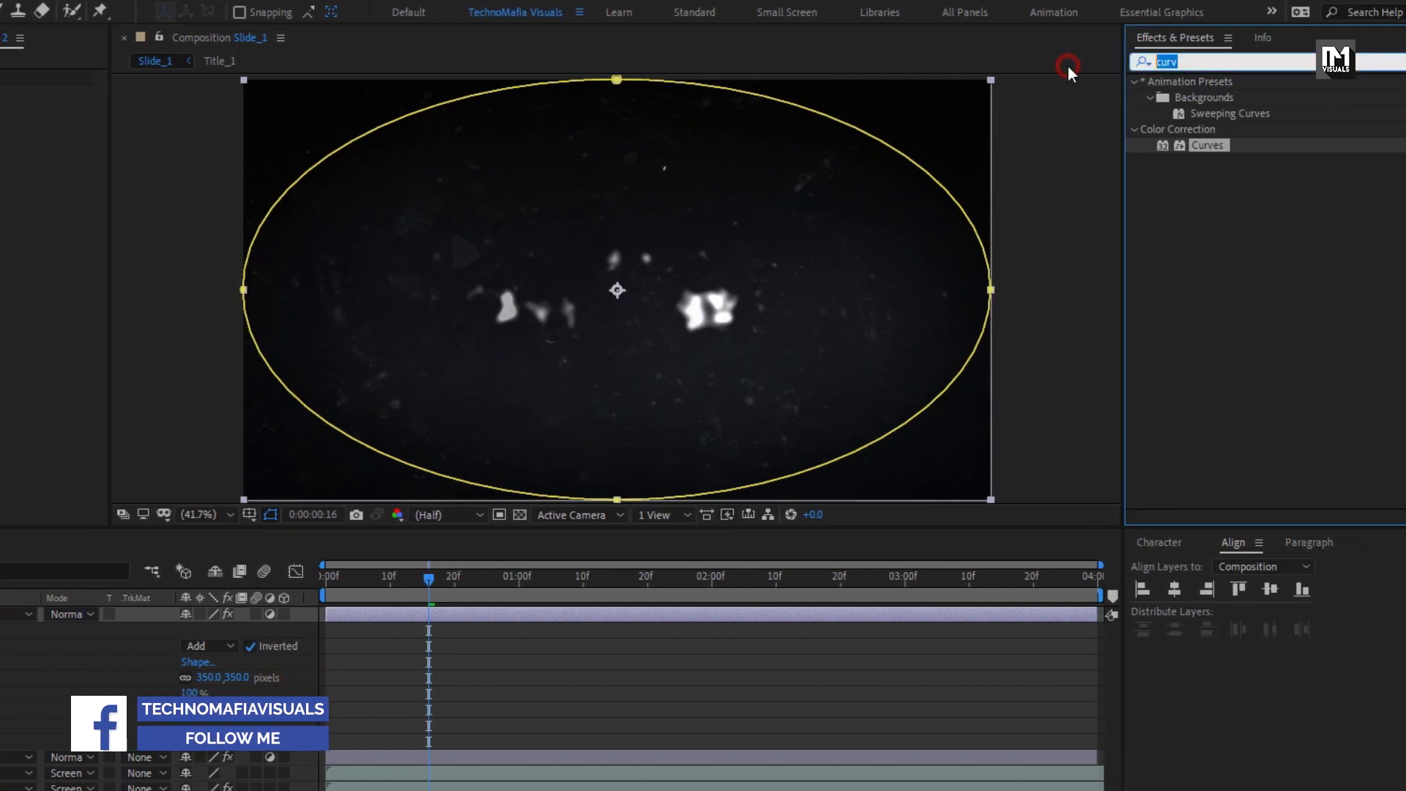
{"action": "type", "text": "fas"}
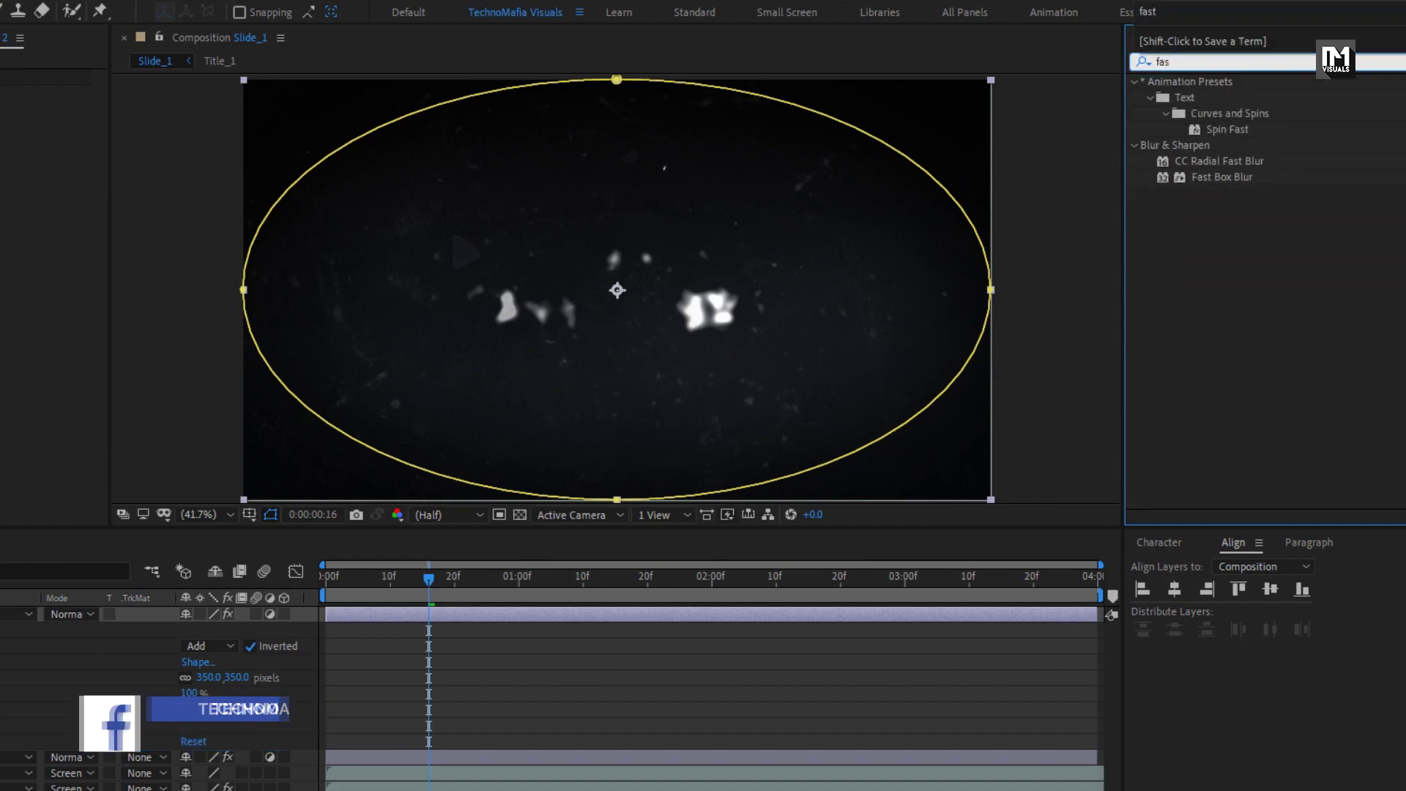
{"action": "double_click", "coordinate": [1221, 177]}
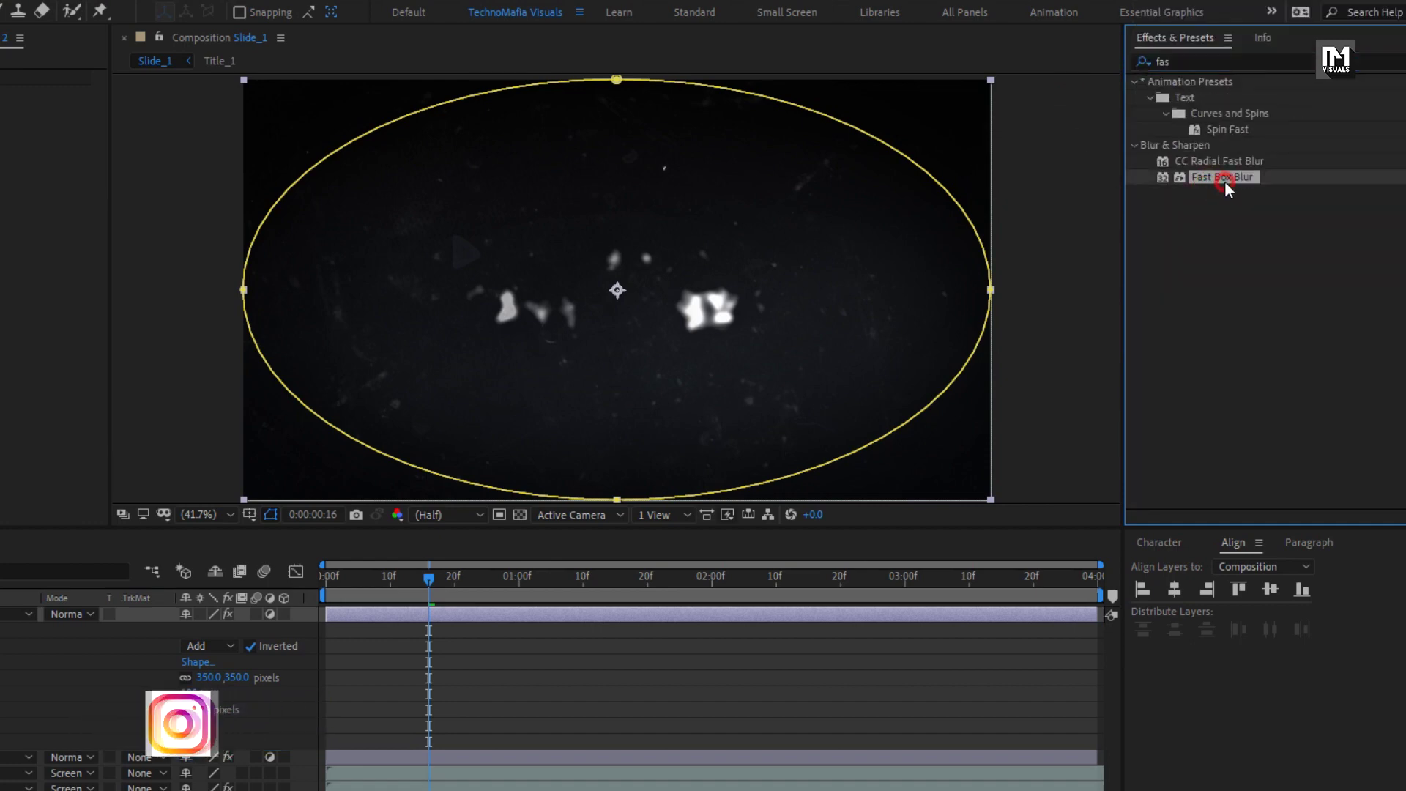
{"action": "left_click", "coordinate": [31, 124]}
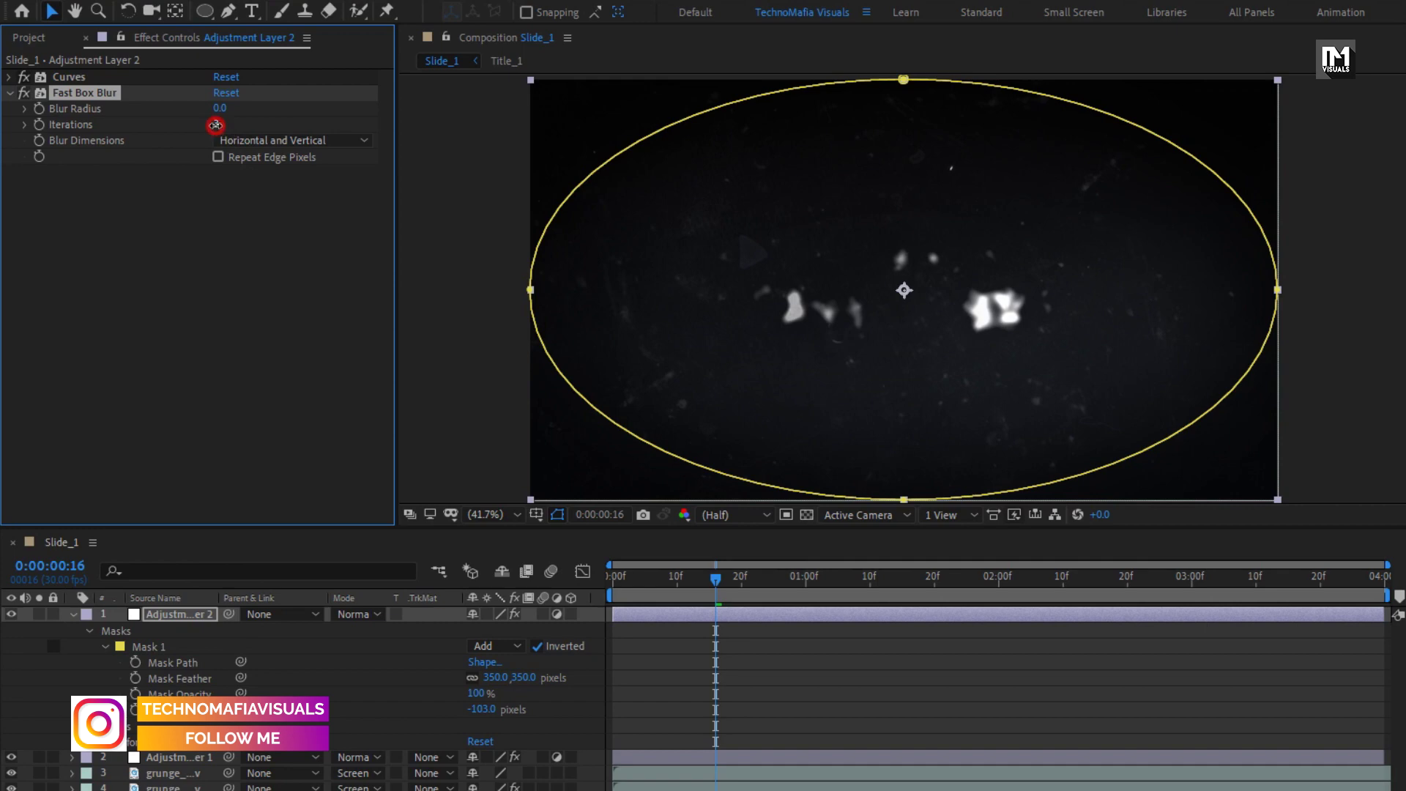
{"action": "type", "text": "1"}
{"action": "key", "text": "Return"}
{"action": "left_click", "coordinate": [219, 108]}
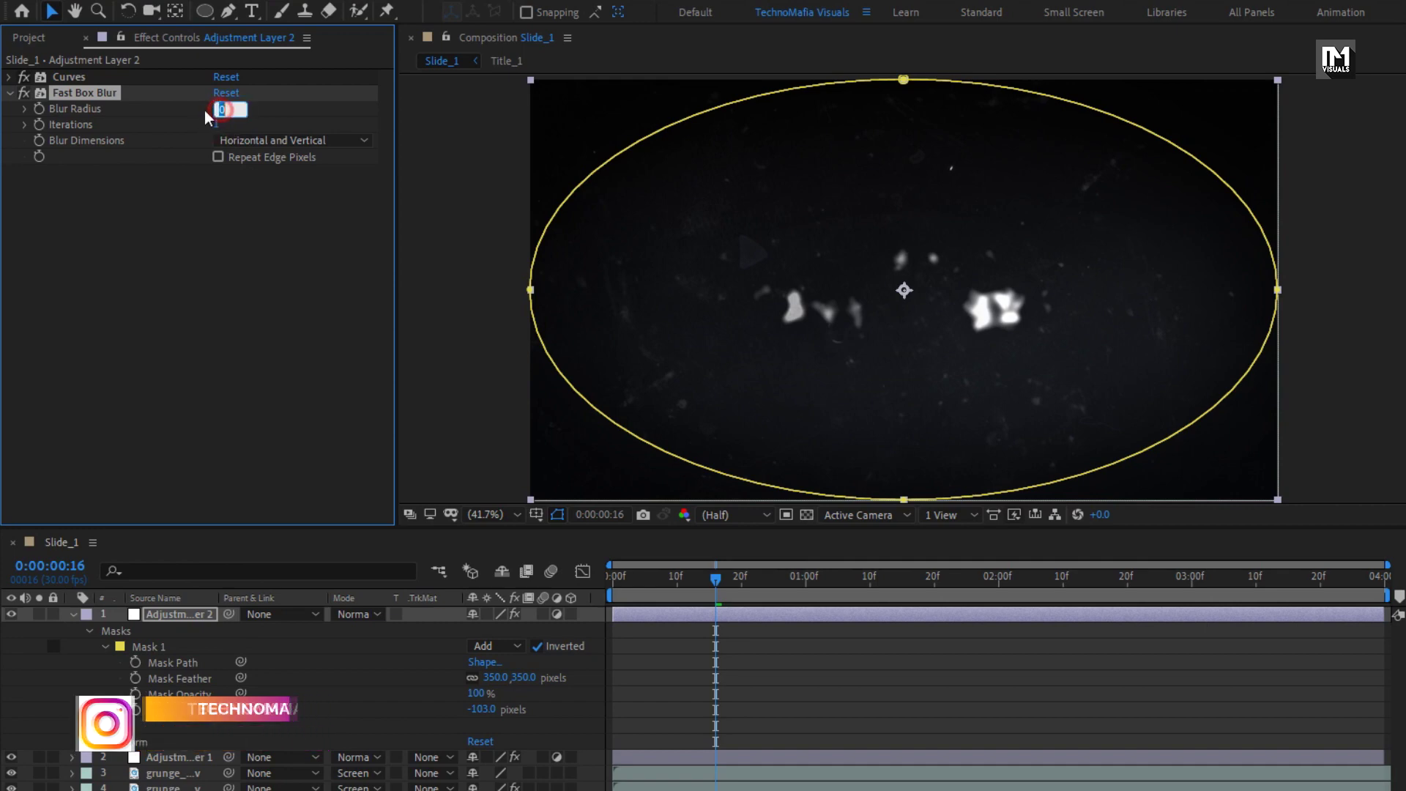
{"action": "type", "text": "10"}
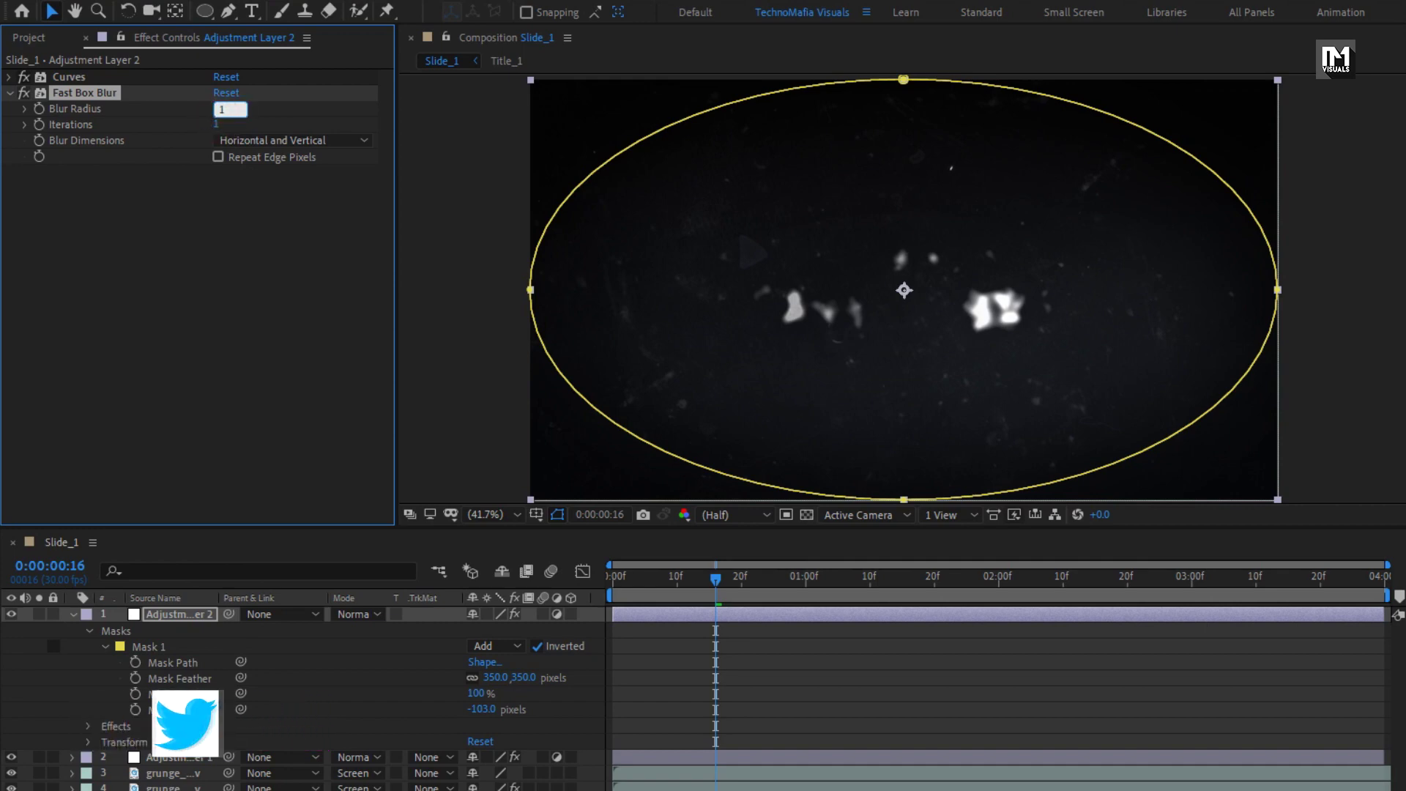
{"action": "key", "text": "Return"}
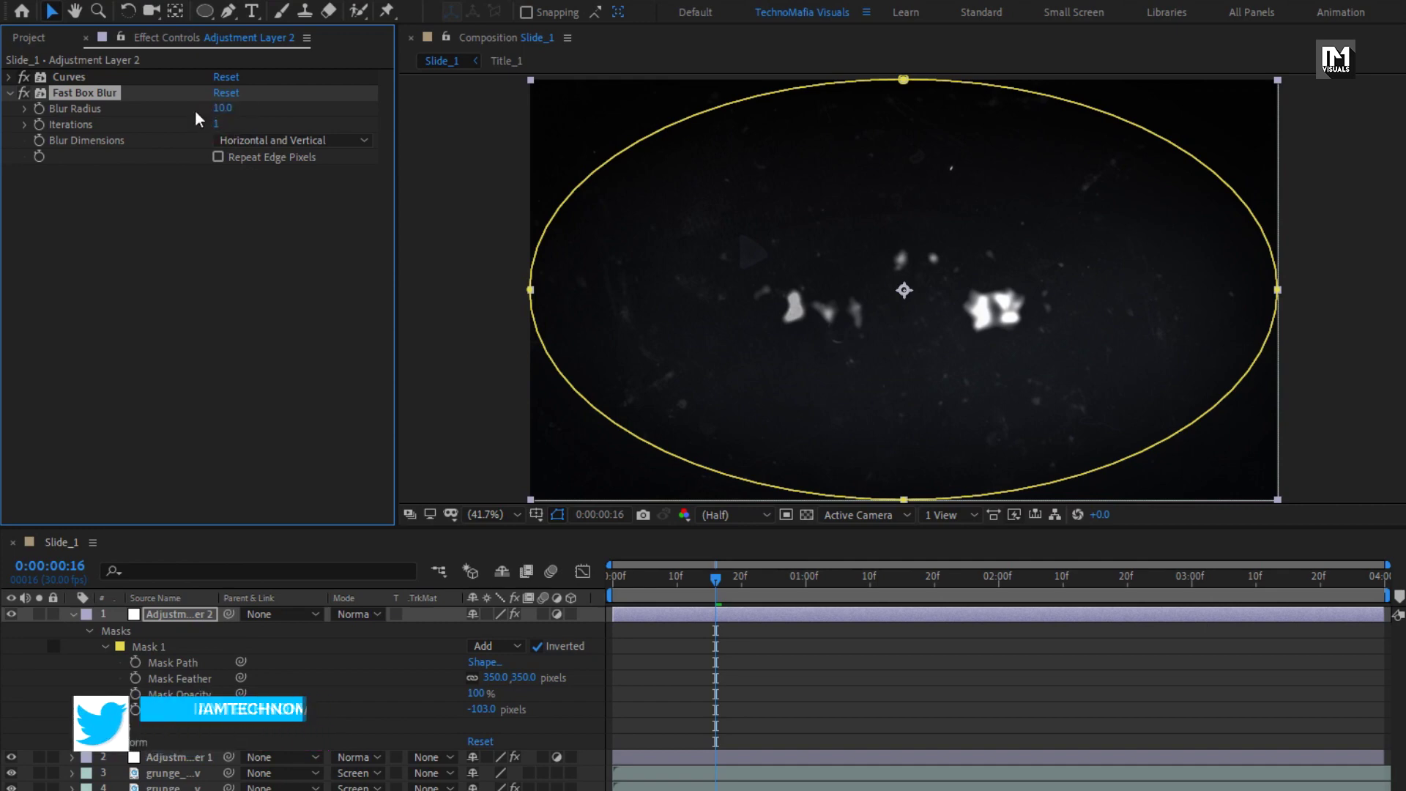
- Move Curves below Fast Box Blur on Adjustment Layer 2 and preview the title animation with the layer collapsed
{"action": "left_click", "coordinate": [10, 93]}
{"action": "left_click", "coordinate": [65, 78]}
{"action": "left_click_drag", "start_coordinate": [64, 77], "coordinate": [75, 123]}
{"action": "left_click_drag", "start_coordinate": [643, 575], "coordinate": [1019, 579]}
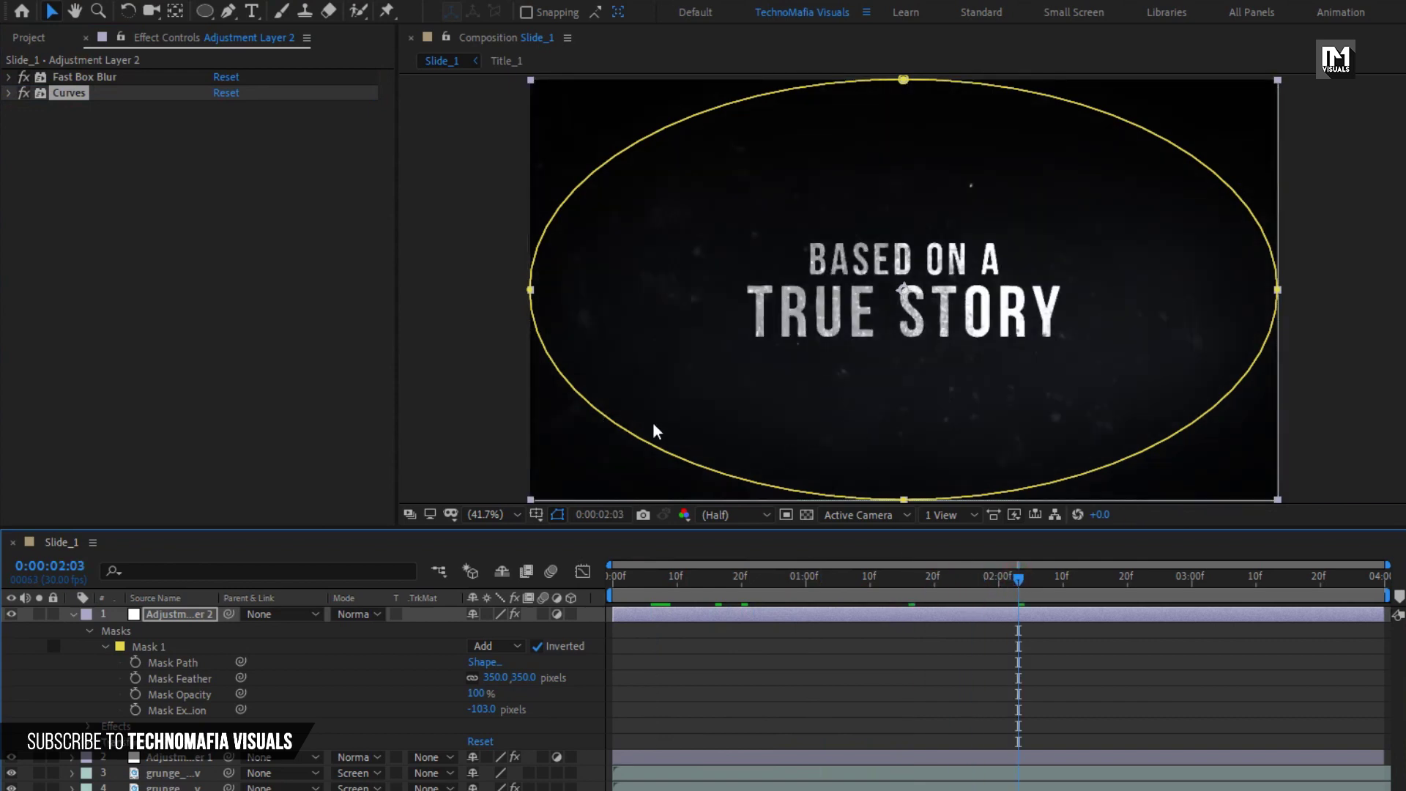
{"action": "left_click", "coordinate": [73, 614]}
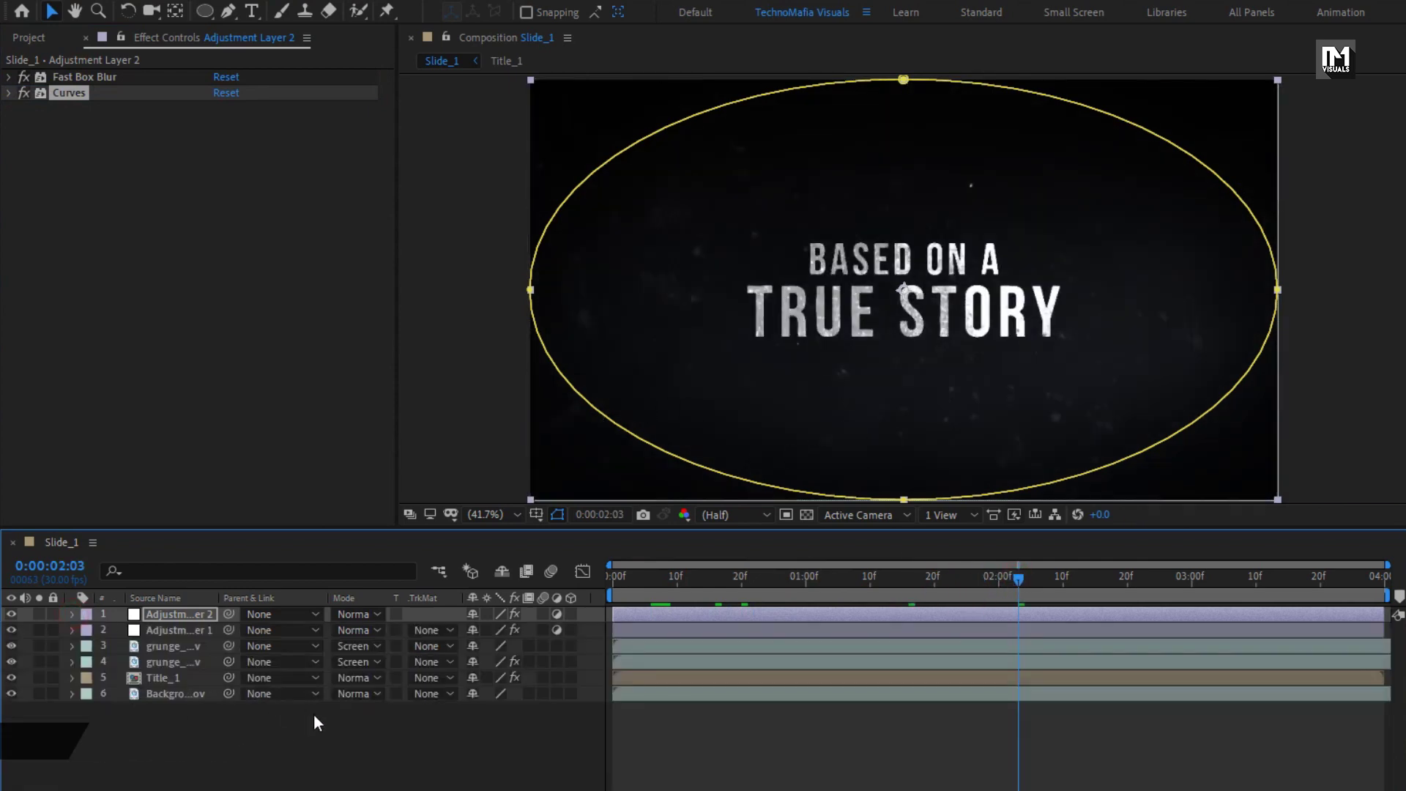
{"action": "left_click", "coordinate": [315, 712]}
{"action": "left_click_drag", "start_coordinate": [651, 576], "coordinate": [1062, 580]}
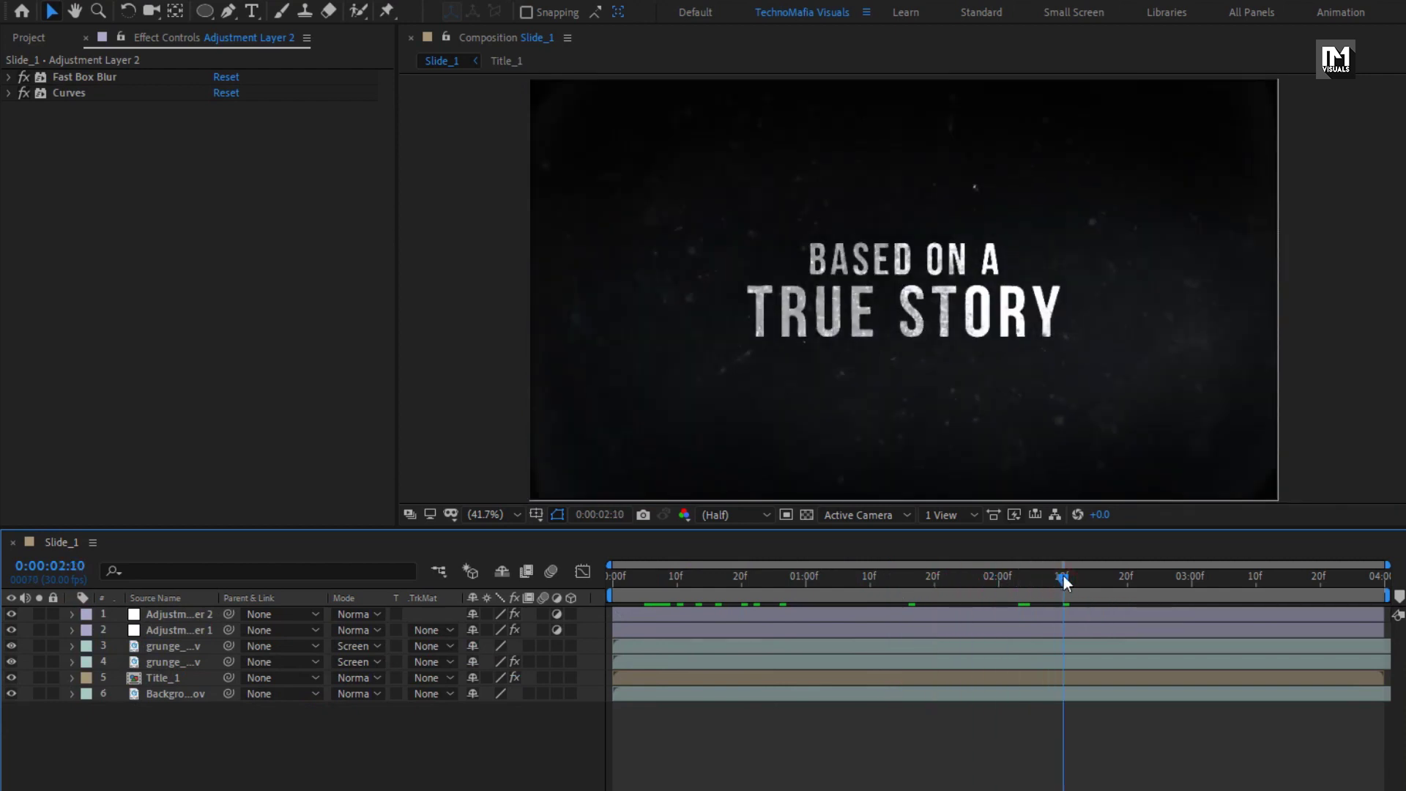
- Add Light Leak.mp4 as the top layer of Slide_1 and apply Noise Alpha to it with a 10% amount
{"action": "left_click", "coordinate": [30, 37]}
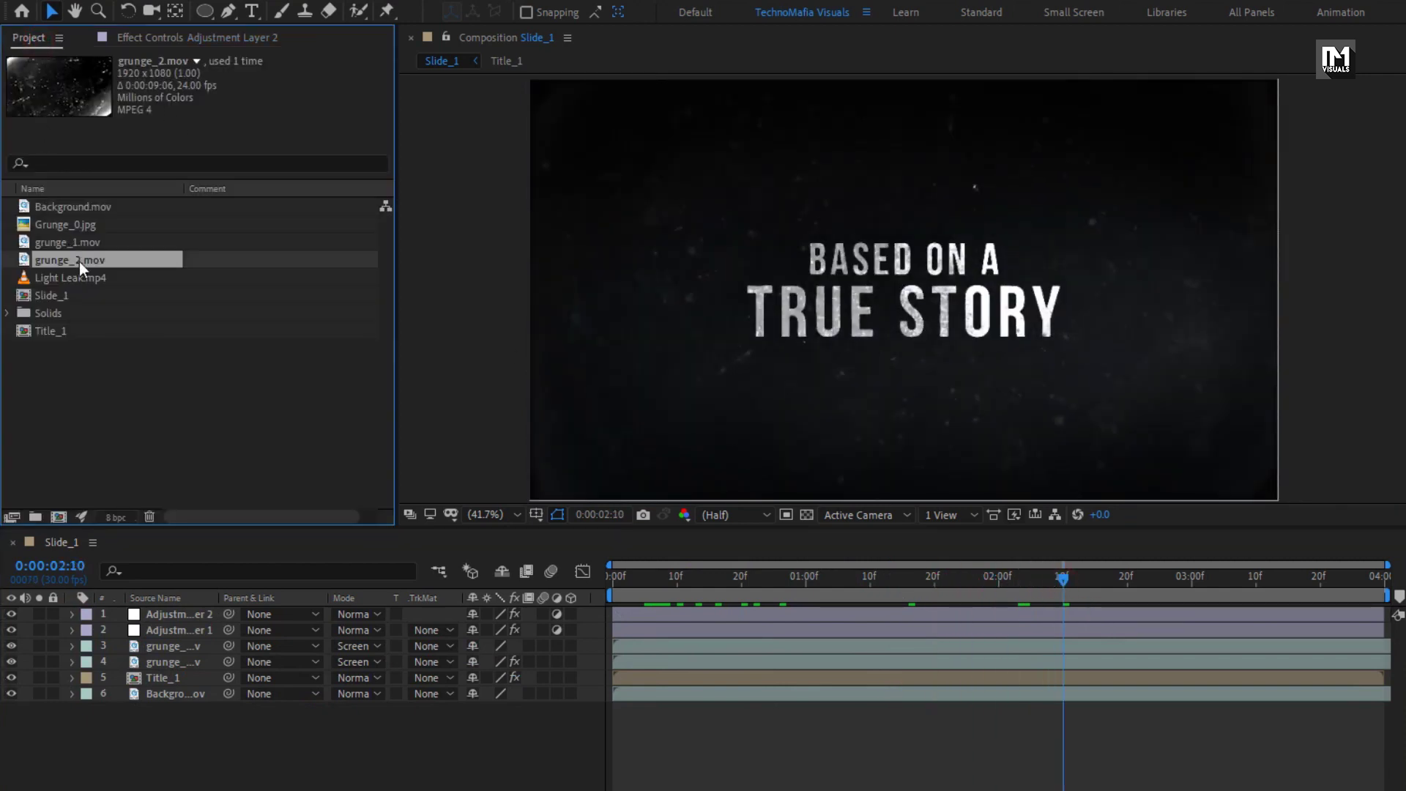
{"action": "left_click_drag", "start_coordinate": [75, 277], "coordinate": [218, 611]}
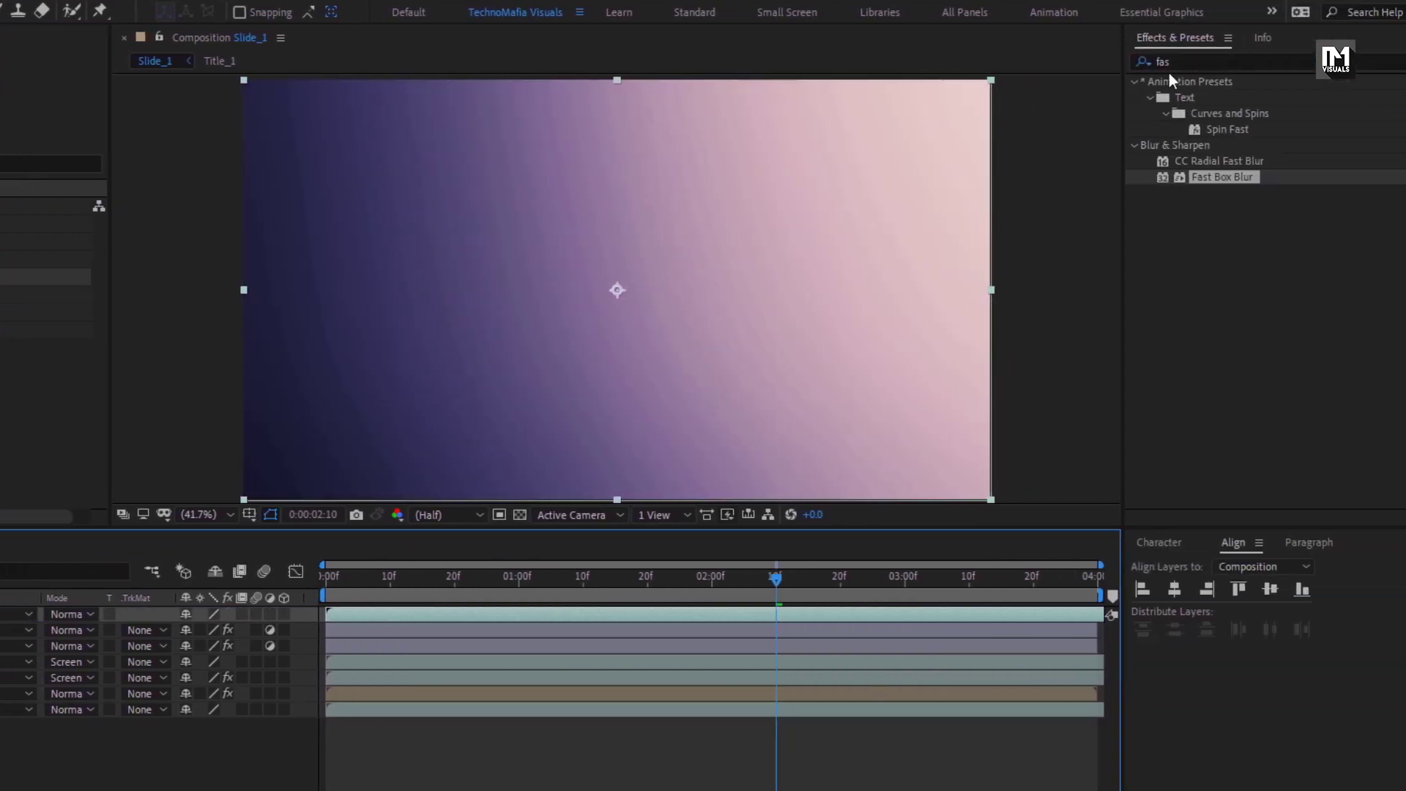
{"action": "left_click", "coordinate": [1401, 61]}
{"action": "type", "text": "nois"}
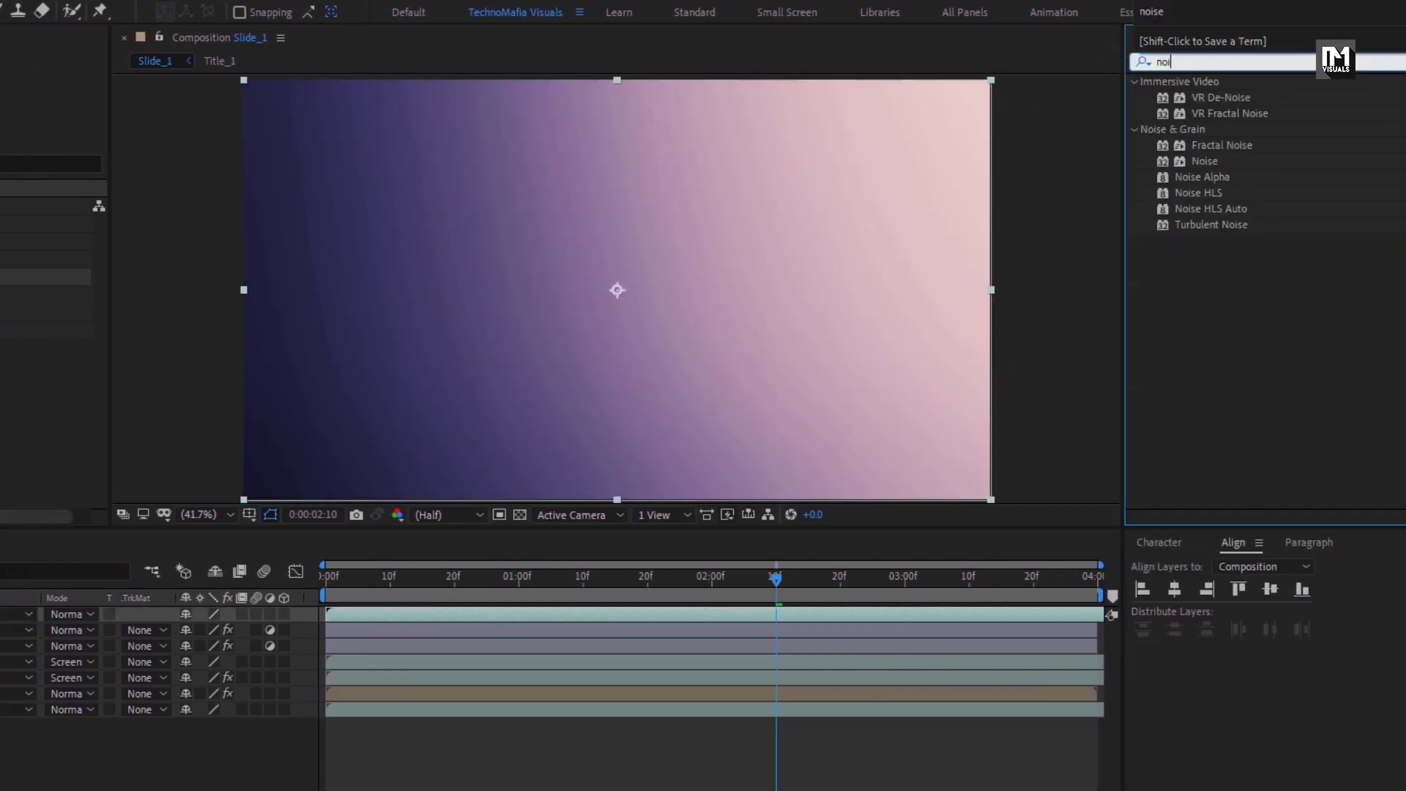
{"action": "left_click", "coordinate": [1197, 177]}
{"action": "left_click_drag", "start_coordinate": [1197, 176], "coordinate": [643, 176]}
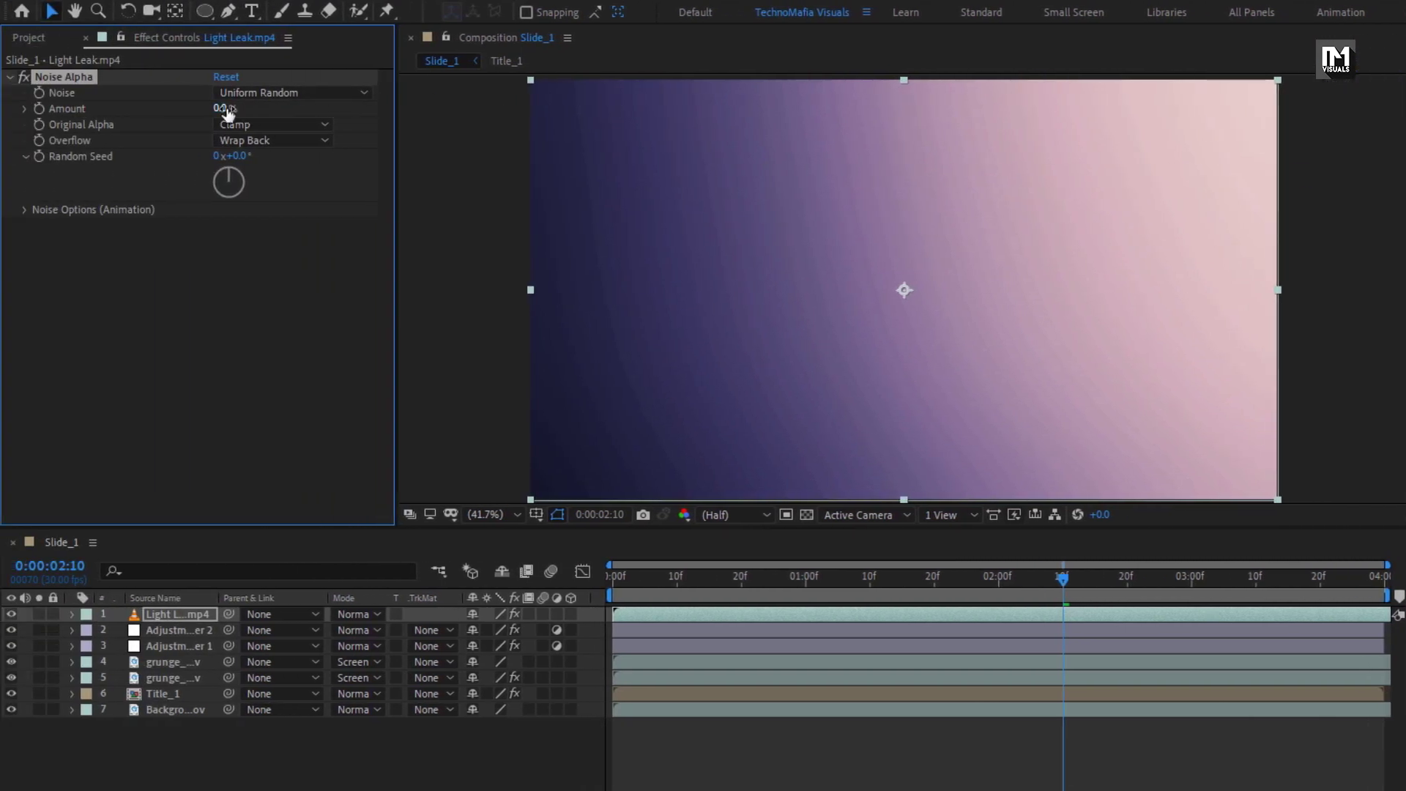
{"action": "type", "text": "10"}
{"action": "key", "text": "Return"}
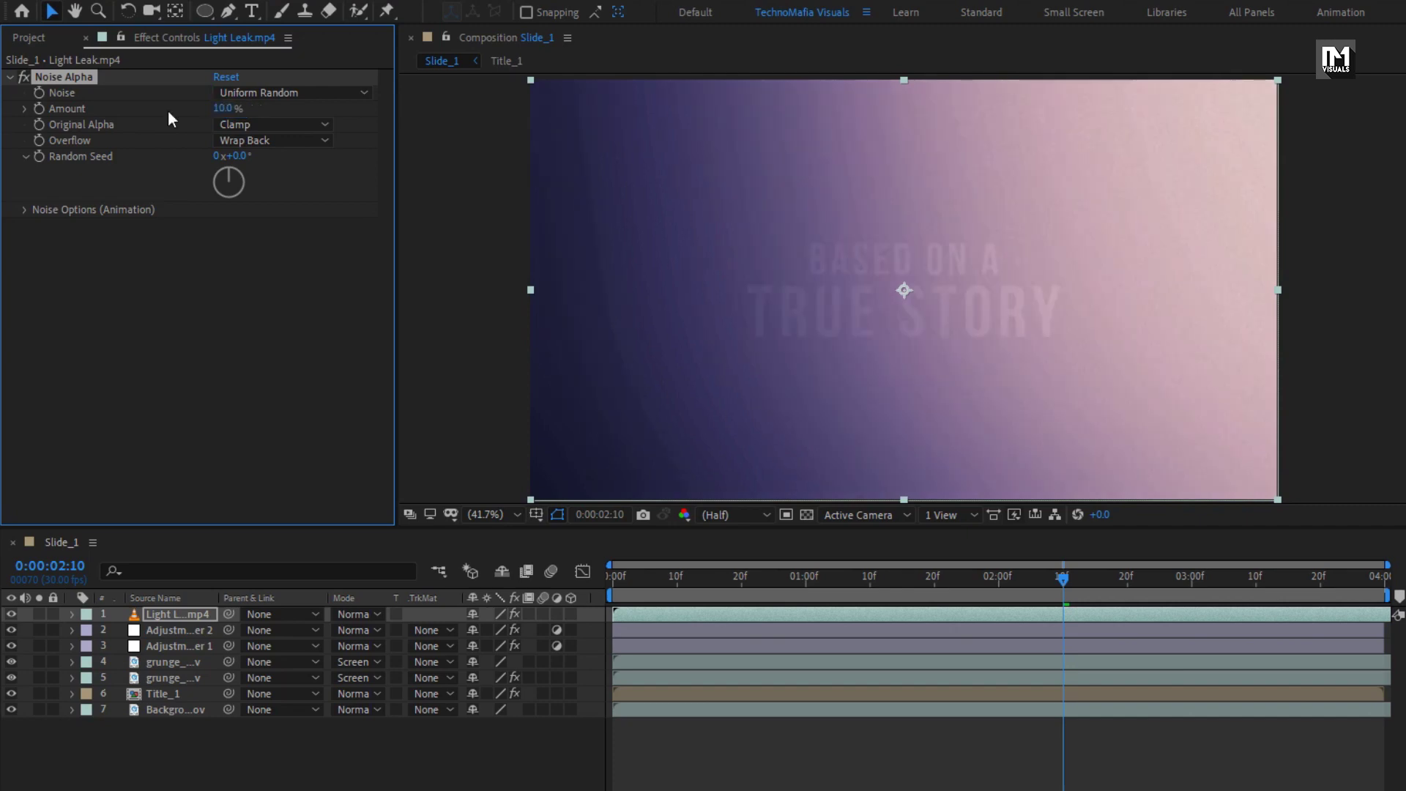
- Set the Light Leak.mp4 layer's opacity to 25% and its blending mode to Screen, and preview the result
{"action": "left_click", "coordinate": [175, 618]}
{"action": "key", "text": "t"}
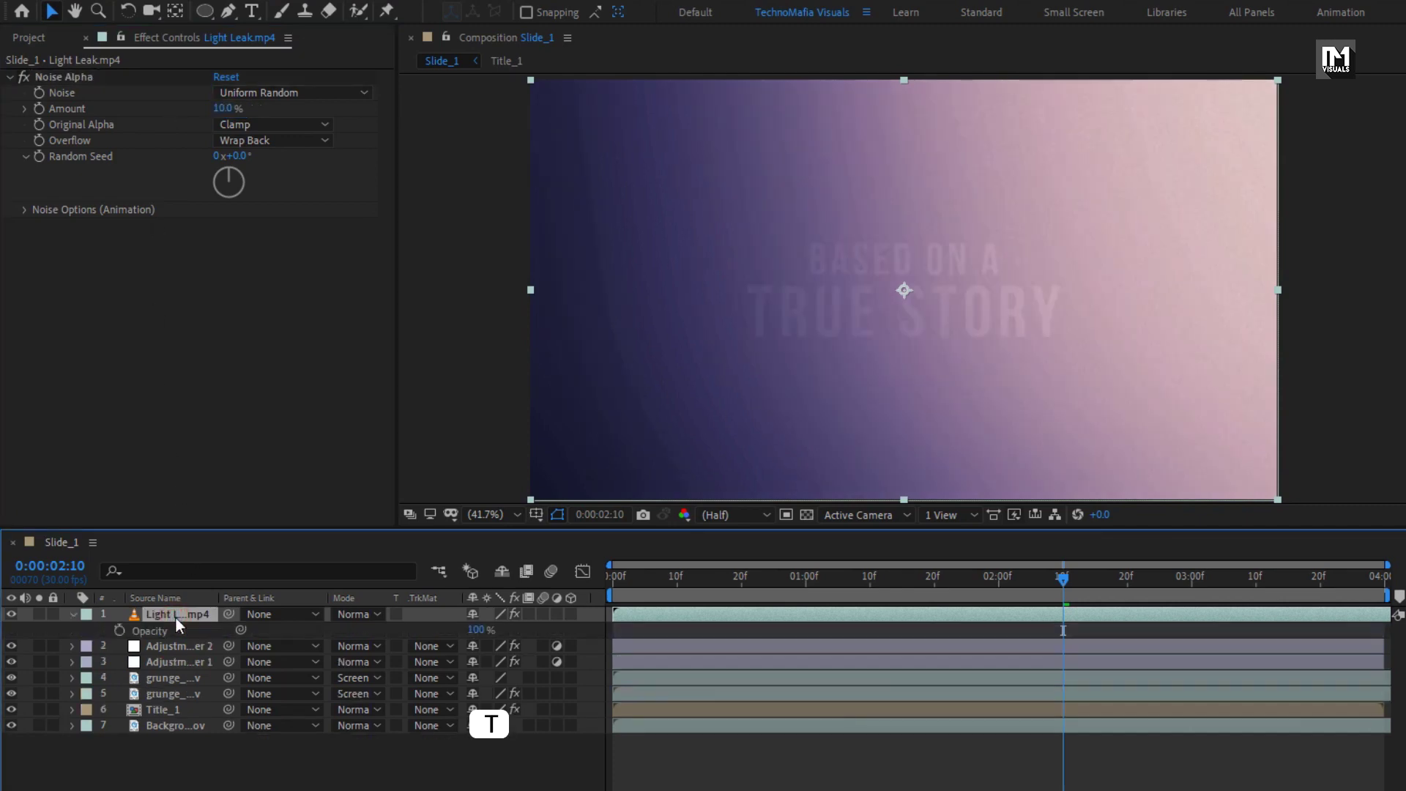
{"action": "left_click", "coordinate": [475, 629]}
{"action": "type", "text": "25"}
{"action": "key", "text": "Return"}
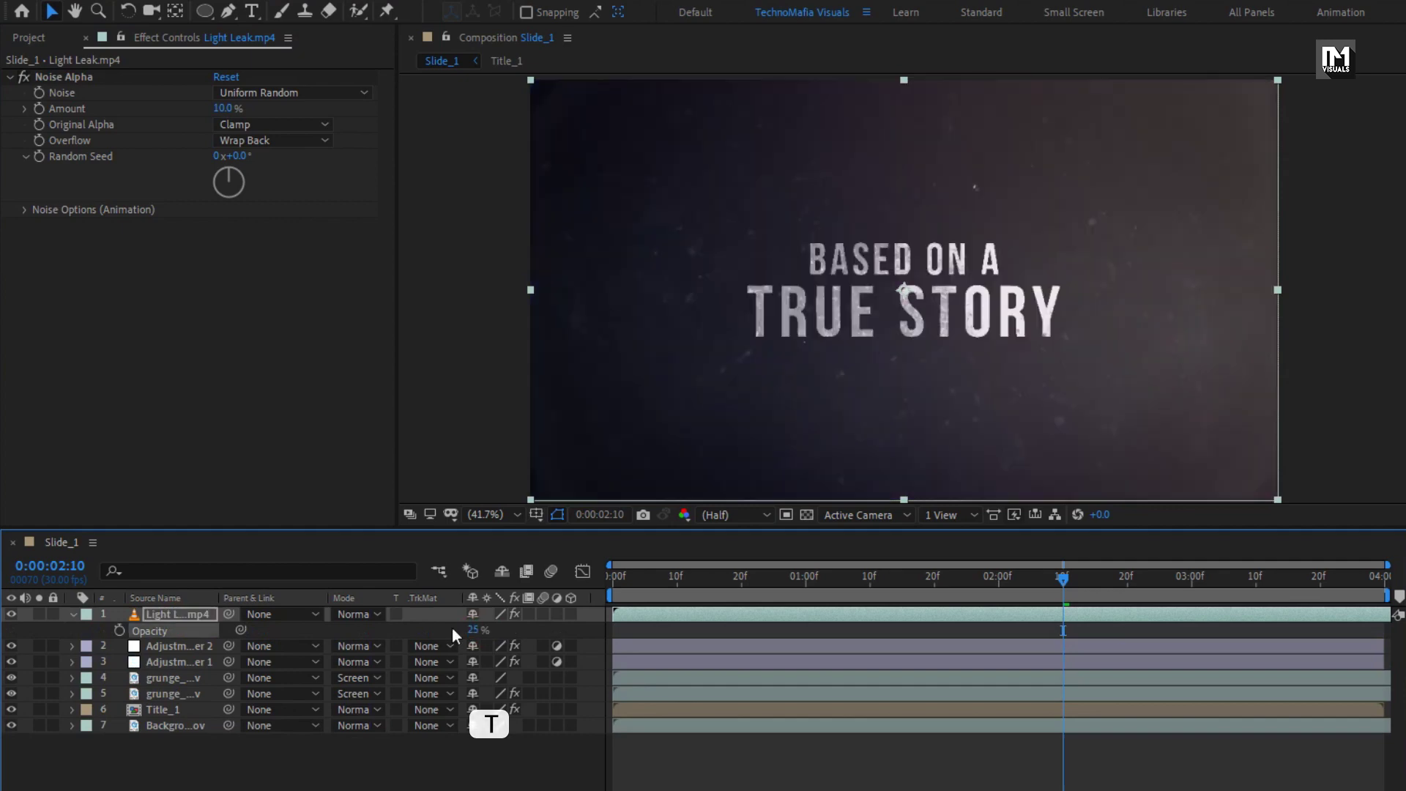
{"action": "left_click", "coordinate": [356, 615]}
{"action": "left_click", "coordinate": [415, 337]}
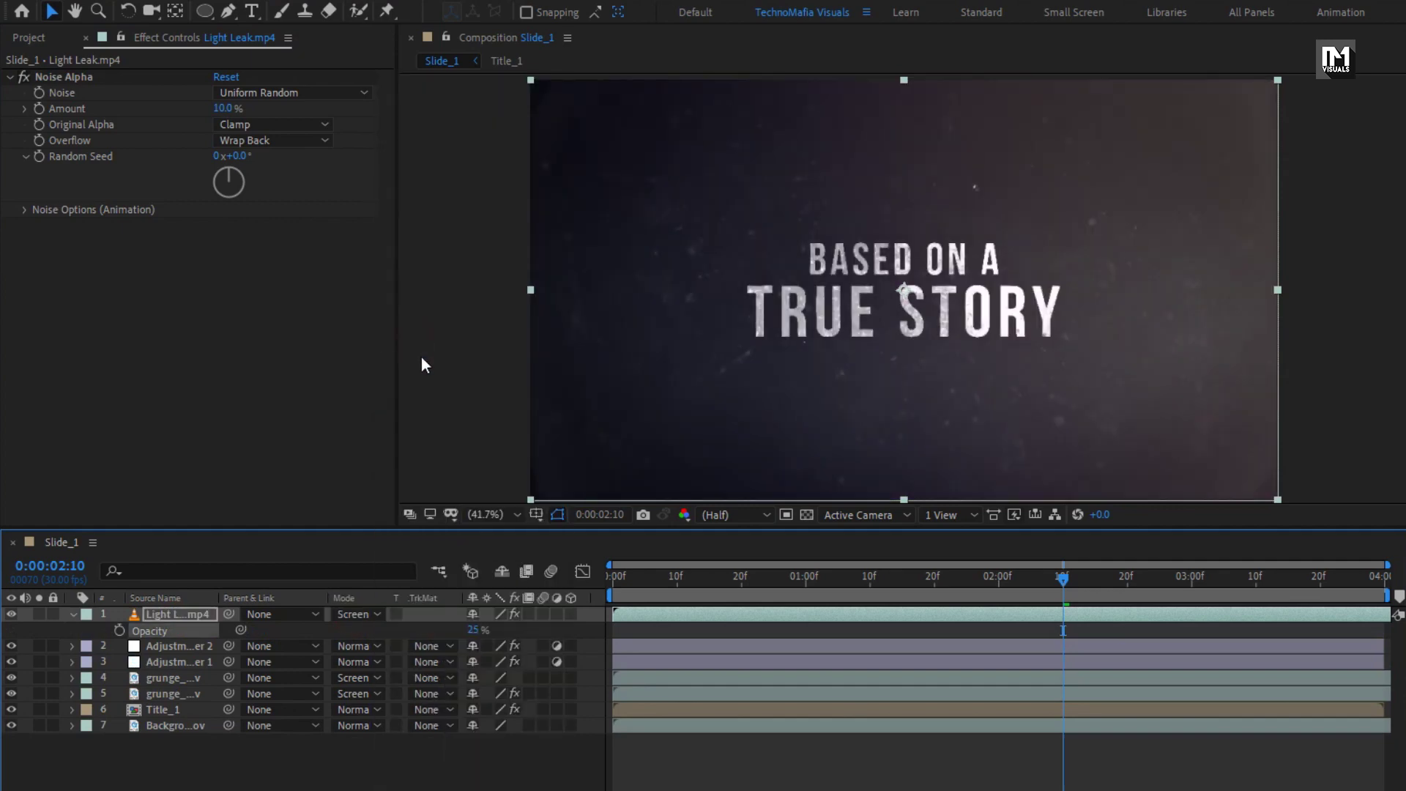
{"action": "left_click_drag", "start_coordinate": [622, 576], "coordinate": [1136, 577]}
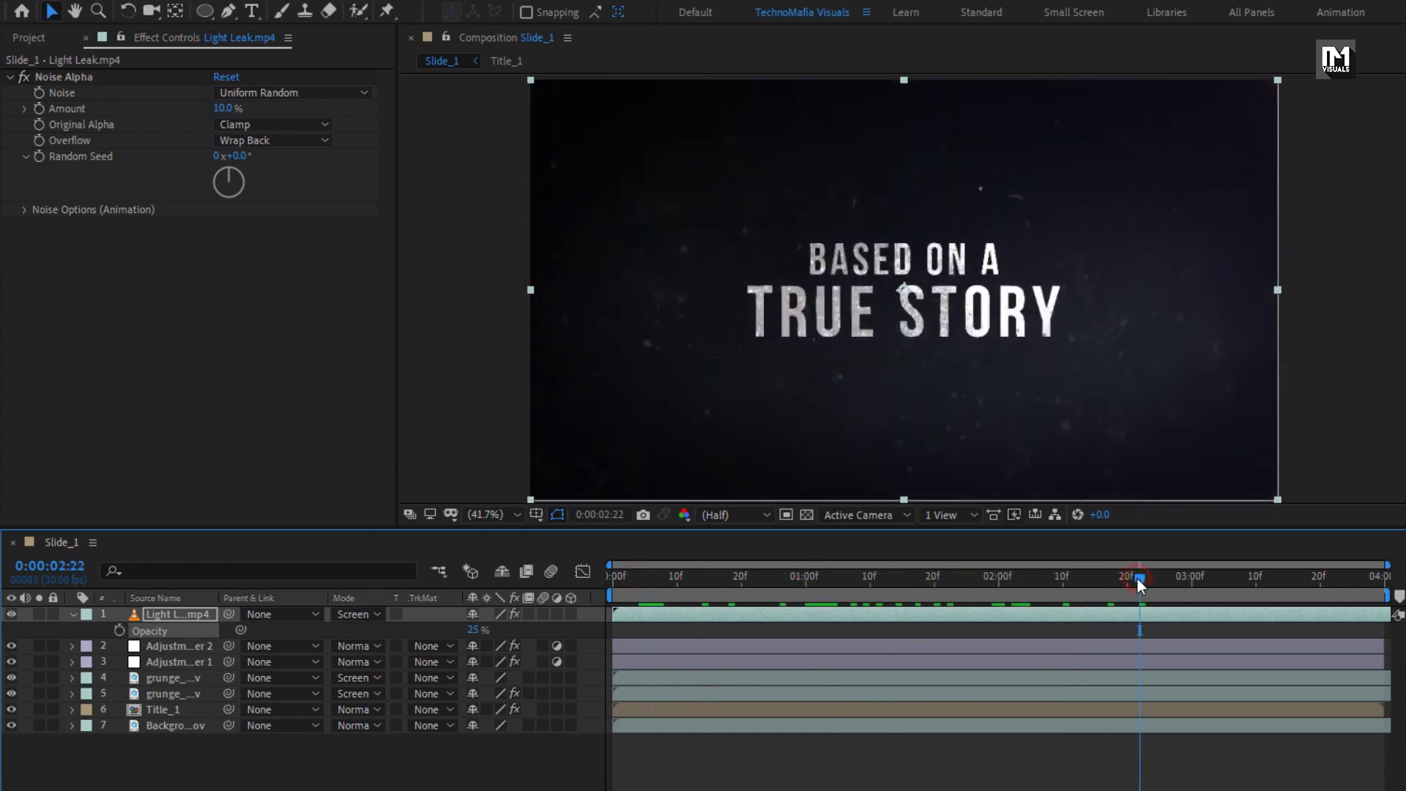
- Create a third adjustment layer on top of the stack and apply the Add Grain effect to it
{"action": "right_click", "coordinate": [205, 782]}
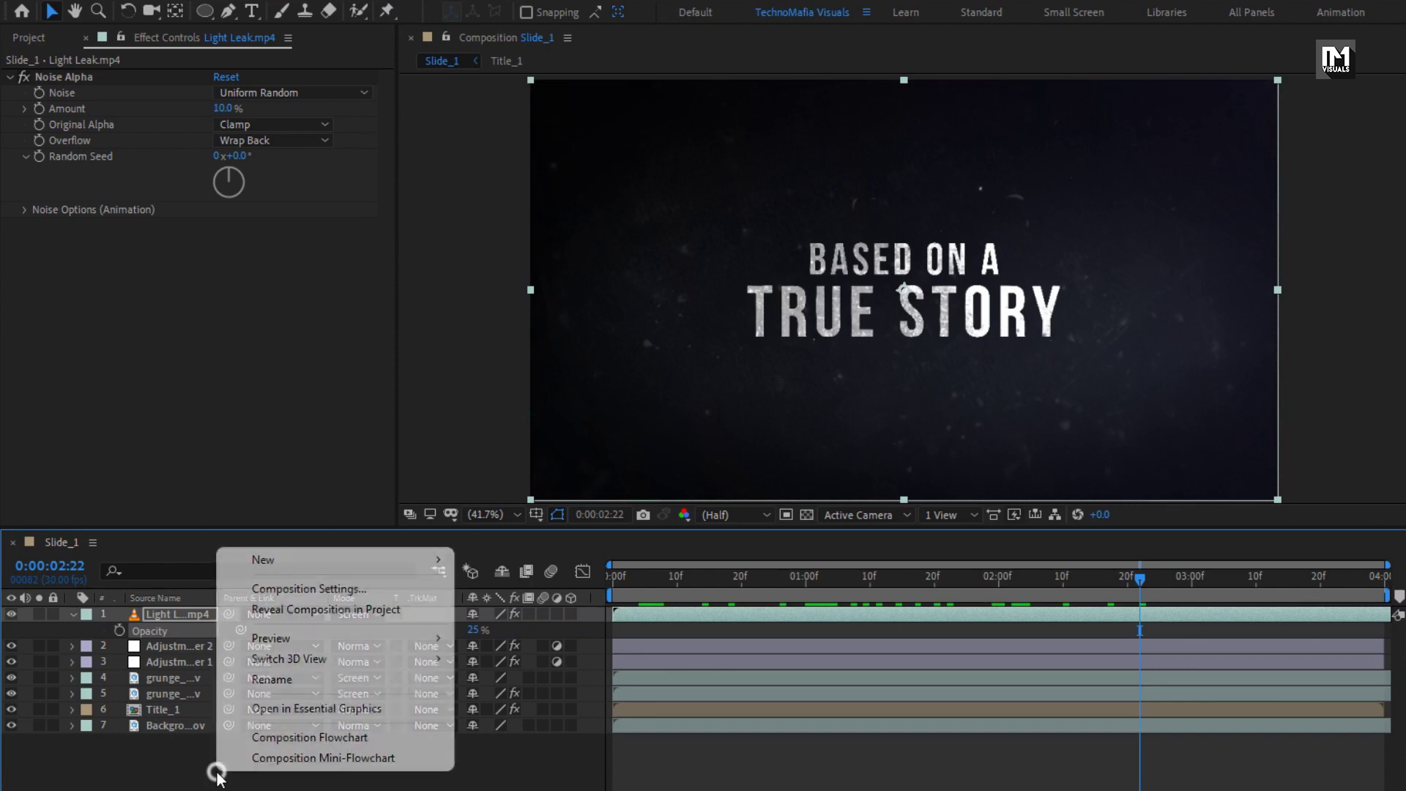
{"action": "mouse_move", "coordinate": [454, 560]}
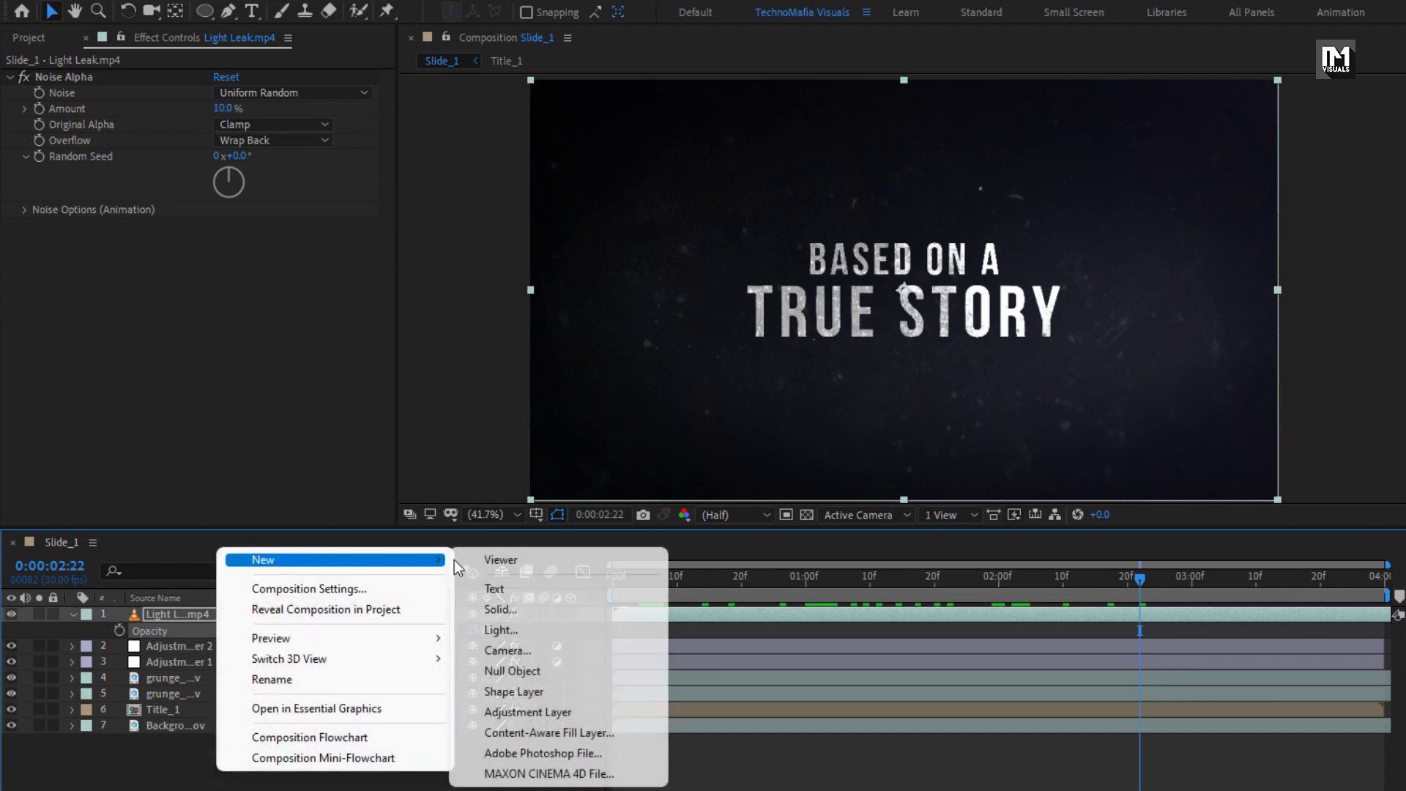
{"action": "left_click", "coordinate": [534, 710]}
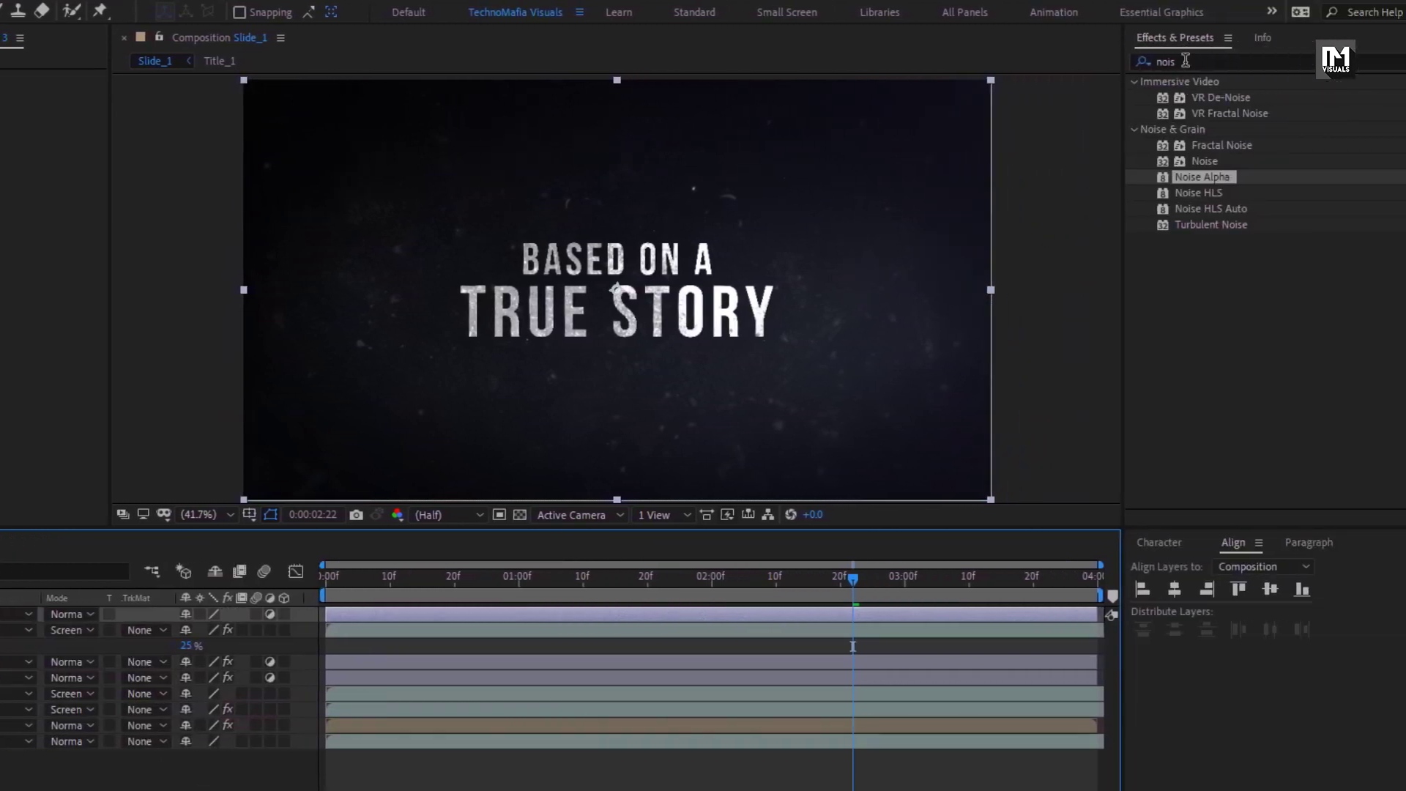
{"action": "double_click", "coordinate": [1185, 61]}
{"action": "type", "text": "grain"}
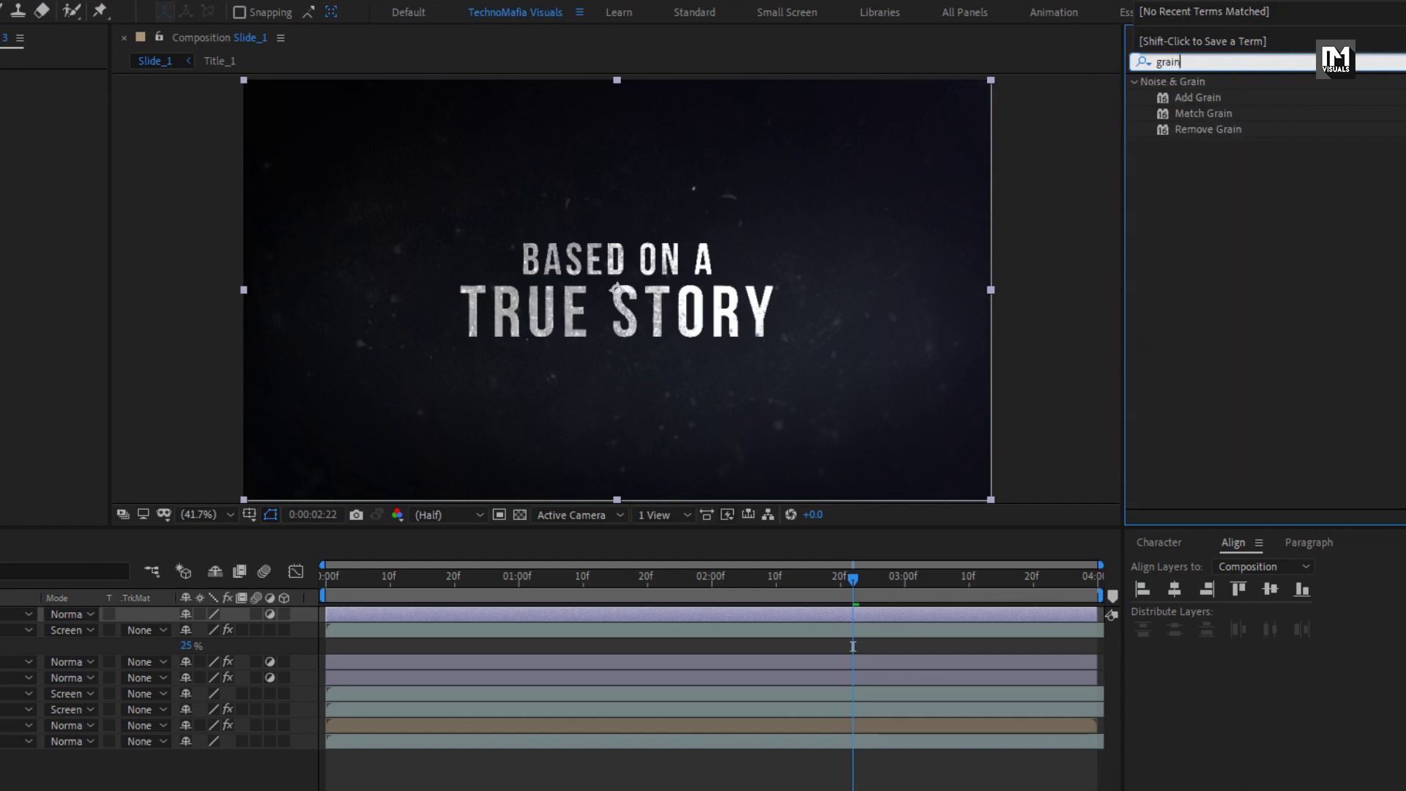
{"action": "left_click", "coordinate": [1197, 99]}
{"action": "double_click", "coordinate": [1199, 99]}
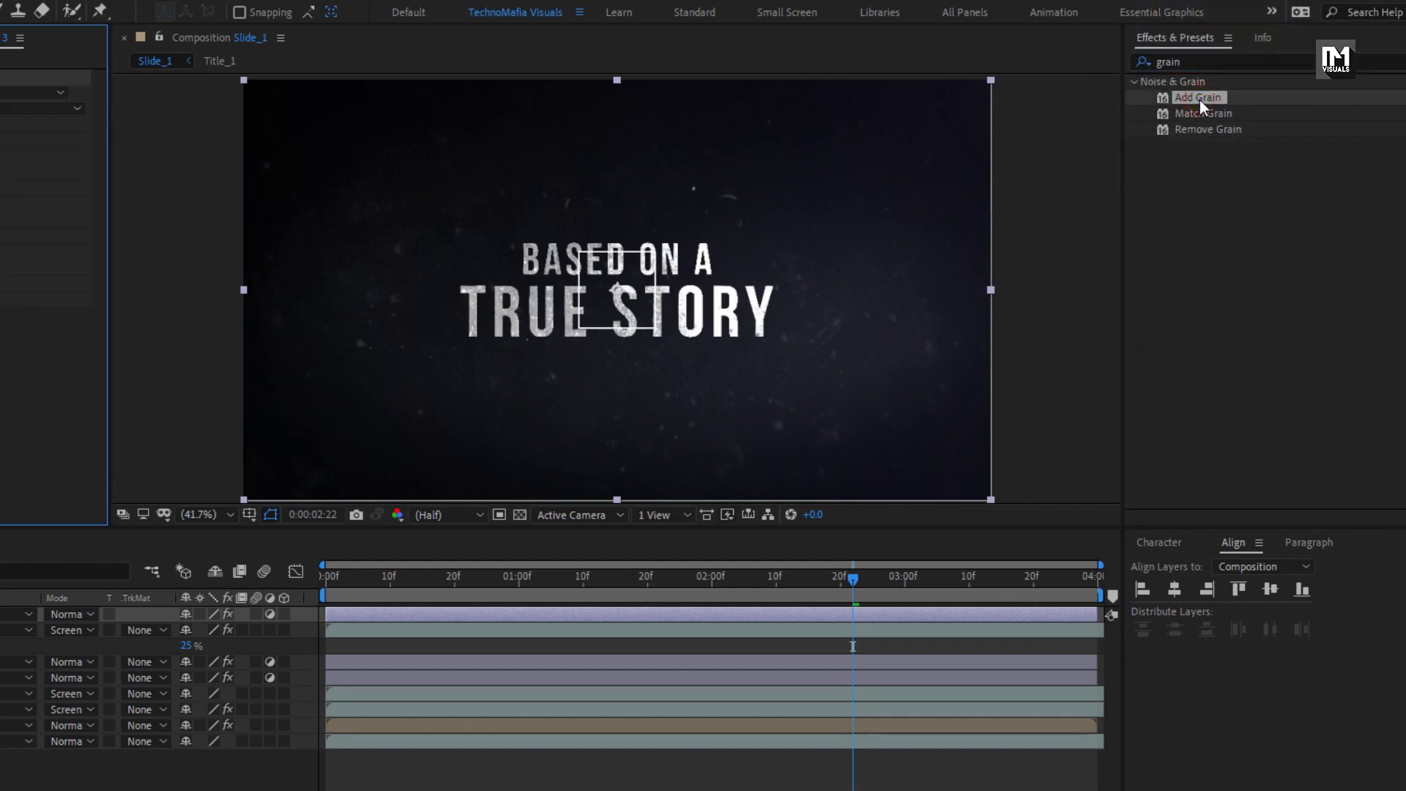
- Set Add Grain's viewing mode to Final Output and its intensity to 0.3, and preview the opening frames
{"action": "left_click", "coordinate": [4, 93]}
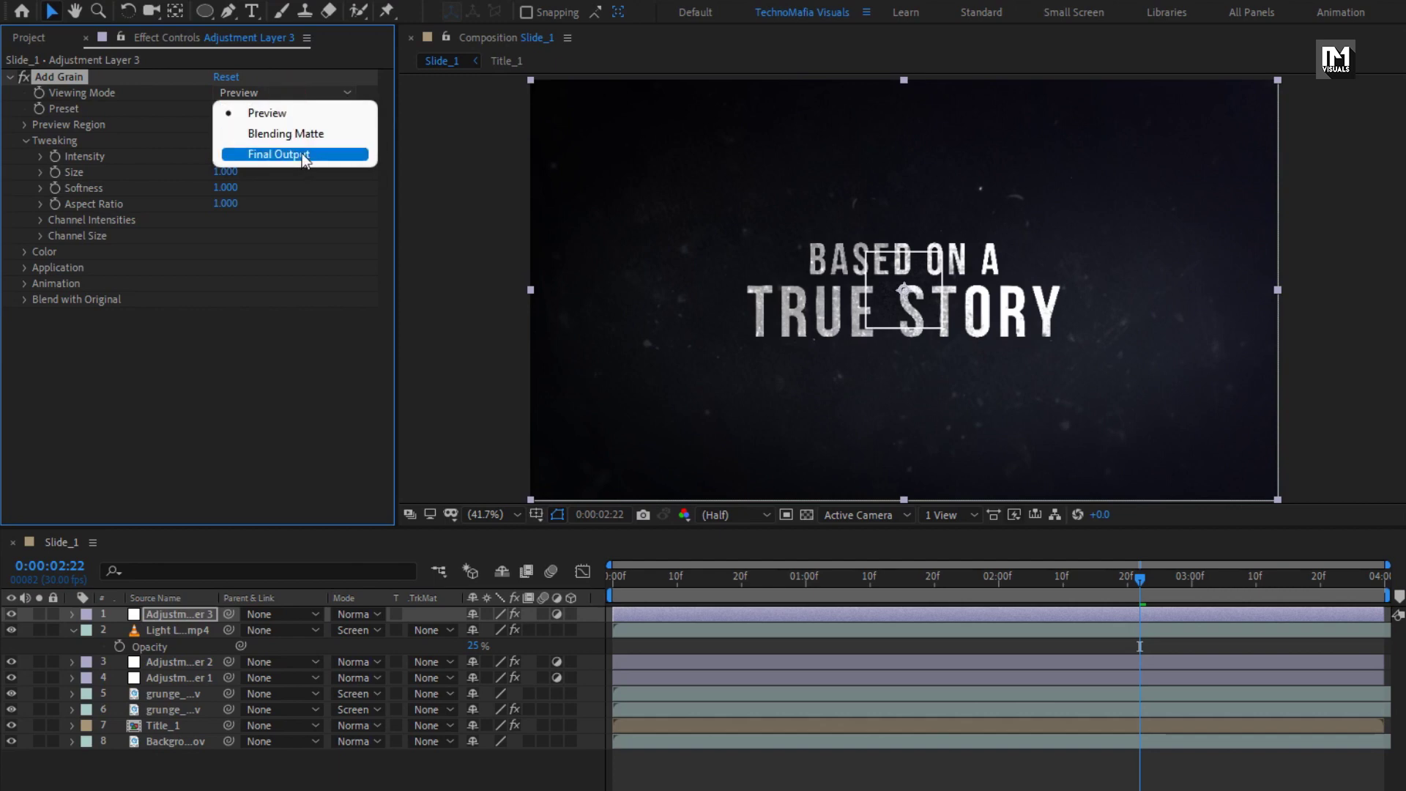
{"action": "left_click", "coordinate": [304, 156]}
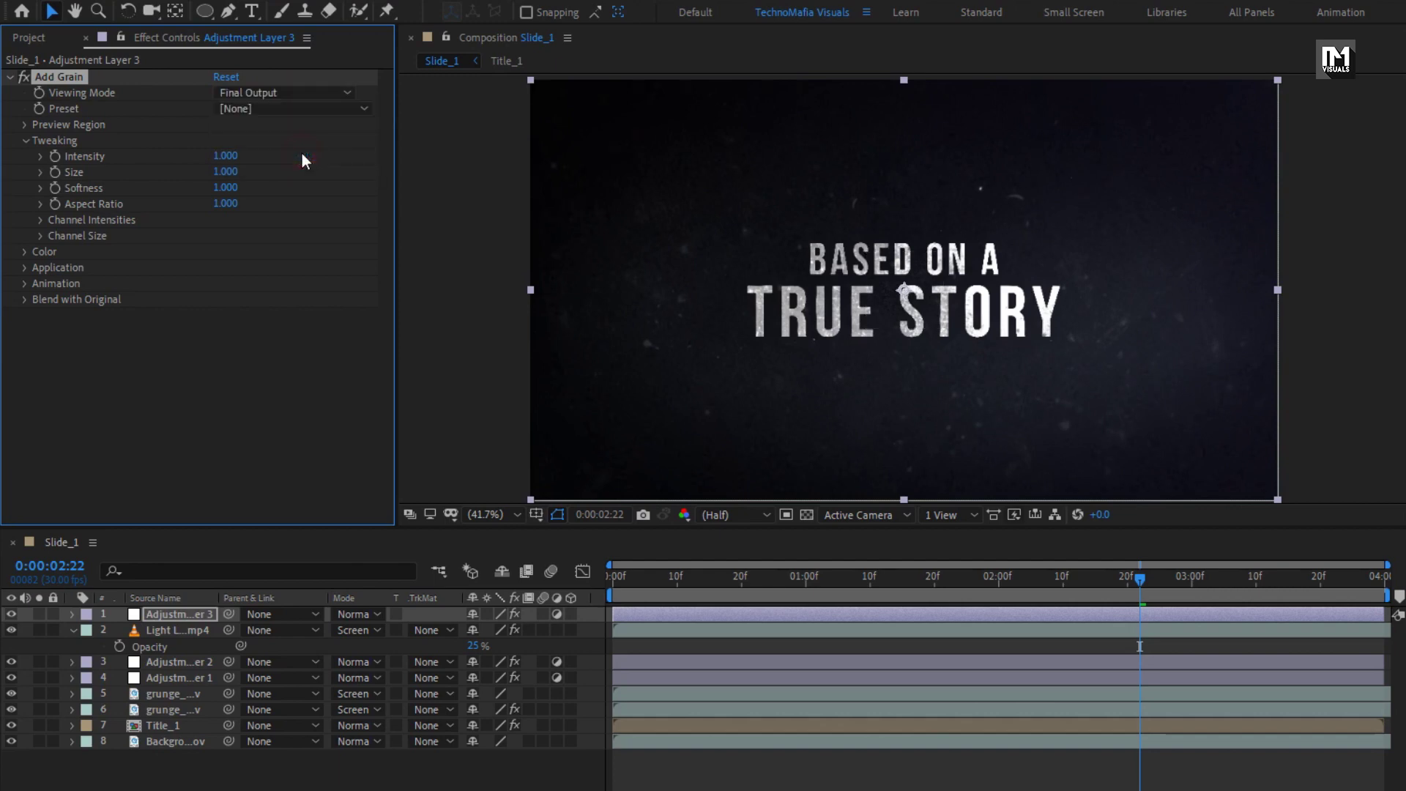
{"action": "type", "text": "0.3"}
{"action": "left_click", "coordinate": [73, 629]}
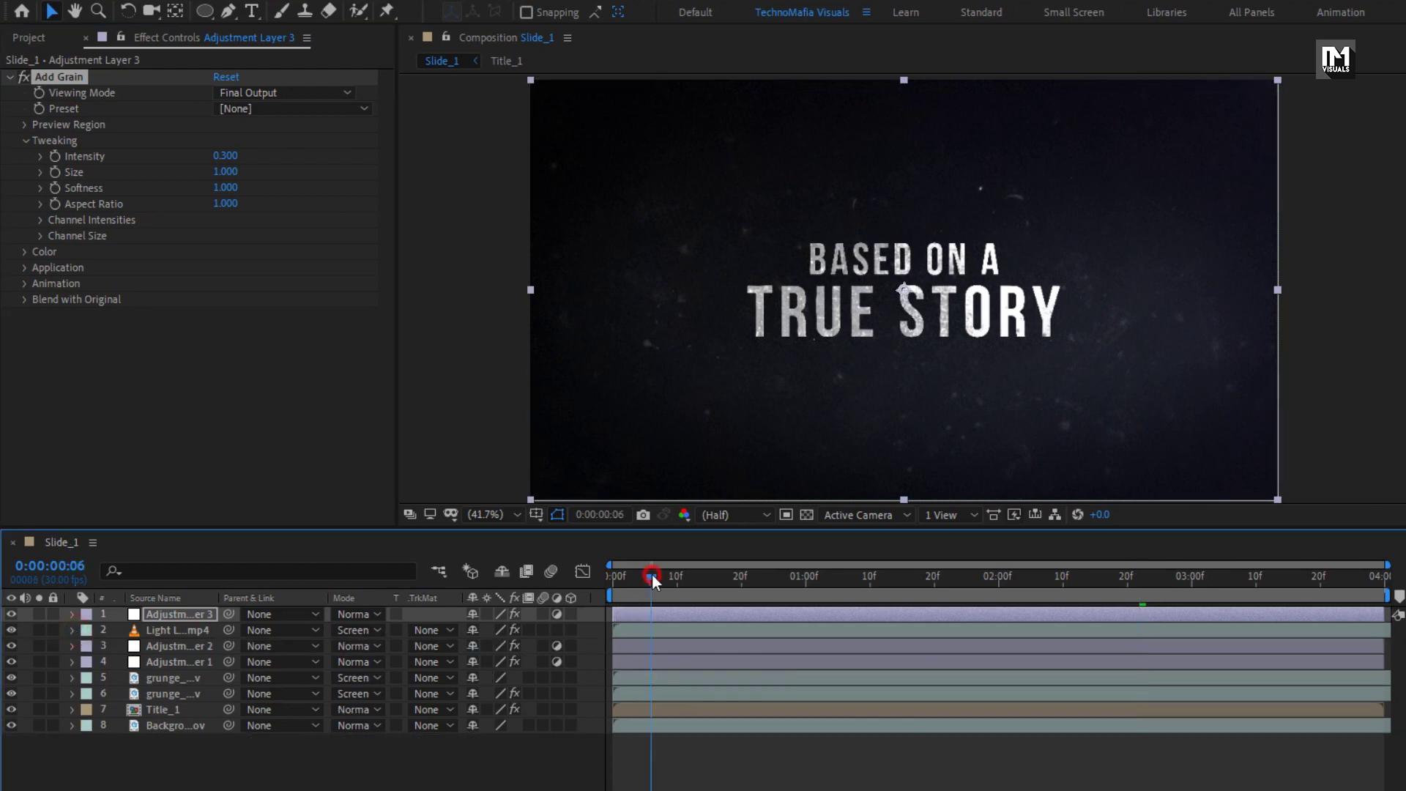
{"action": "left_click_drag", "start_coordinate": [652, 573], "coordinate": [761, 573]}
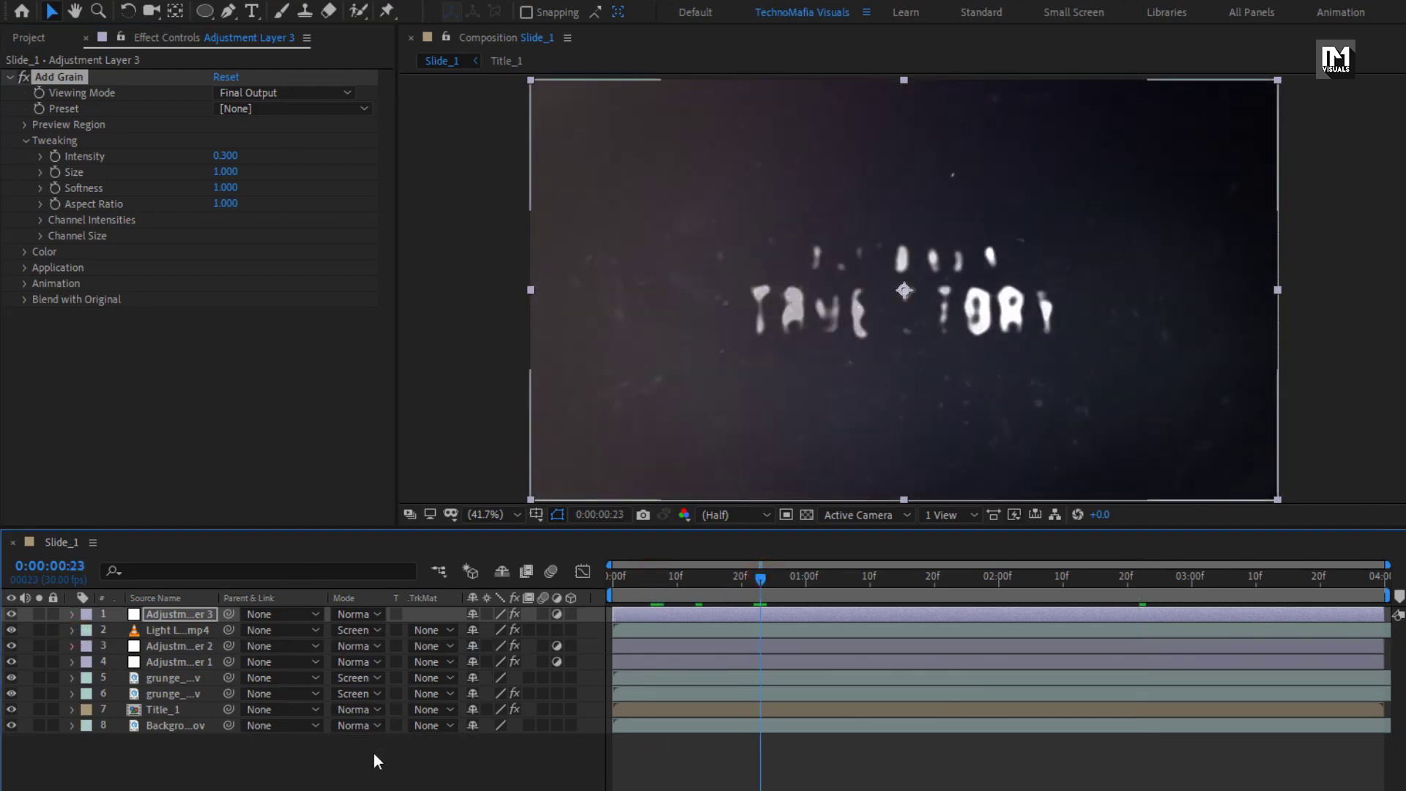
- Make Title_1 a 3D layer and add a 50mm two-node camera named Camera 1 at the top of the layer stack
{"action": "left_click", "coordinate": [195, 710]}
{"action": "left_click", "coordinate": [573, 708]}
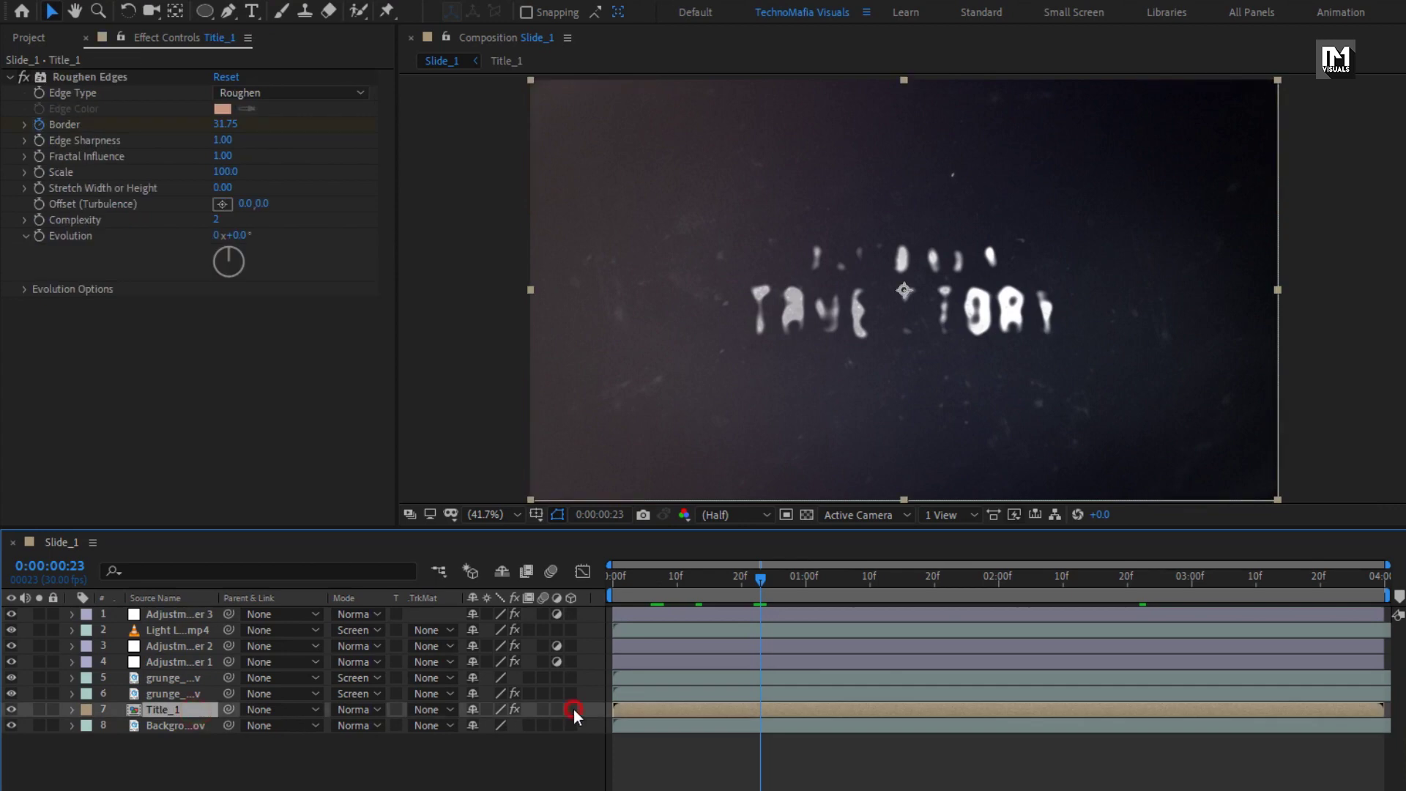
{"action": "right_click", "coordinate": [374, 779]}
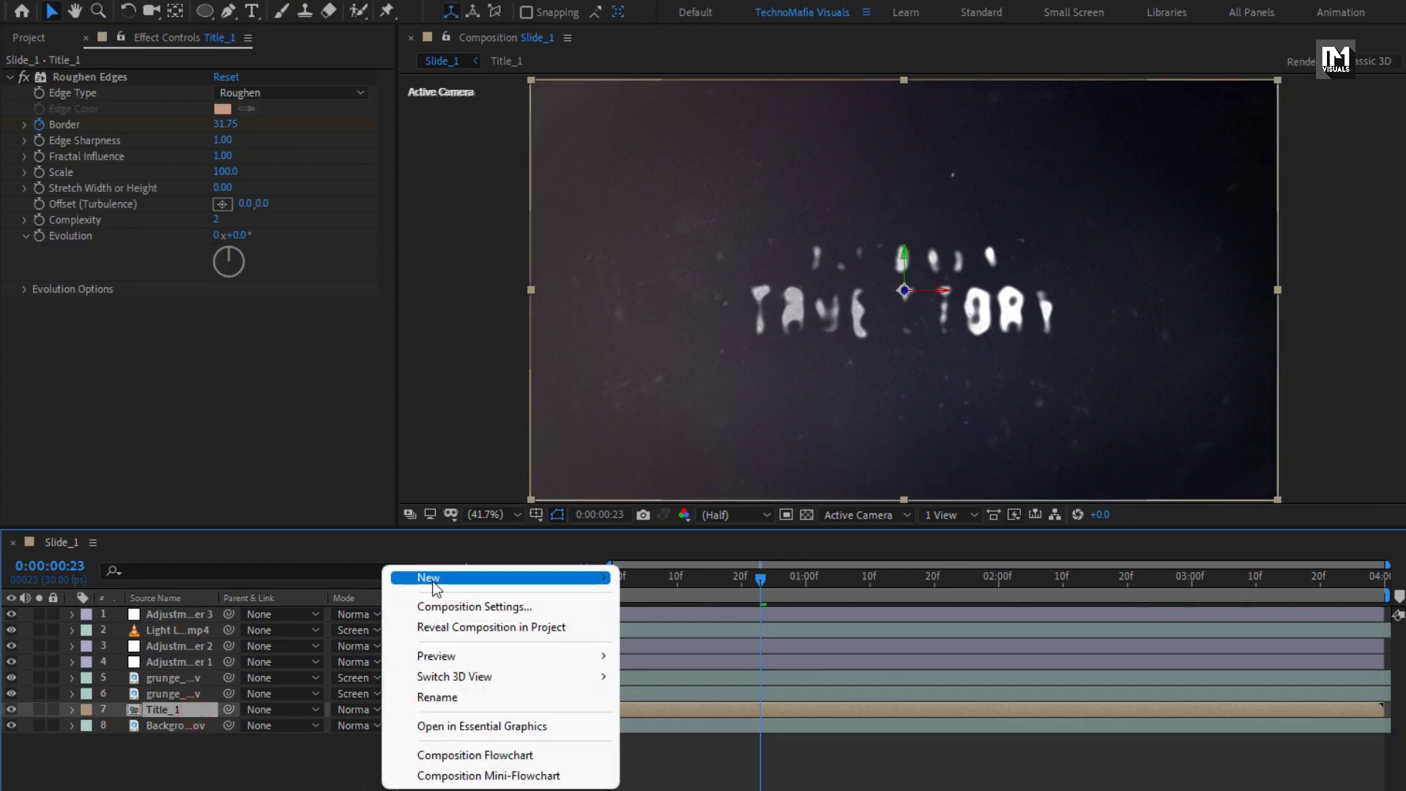
{"action": "mouse_move", "coordinate": [435, 582]}
{"action": "left_click", "coordinate": [733, 667]}
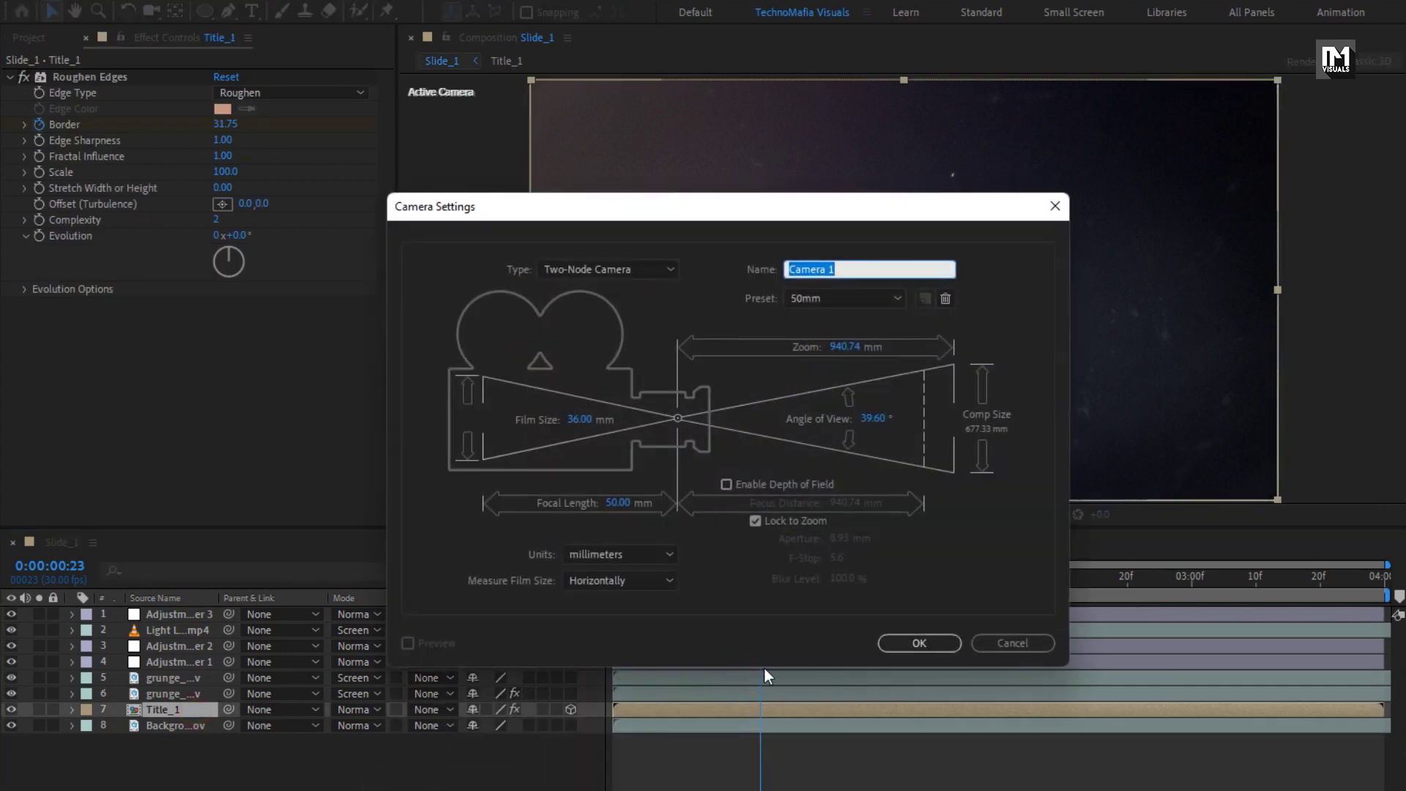
{"action": "left_click", "coordinate": [902, 647]}
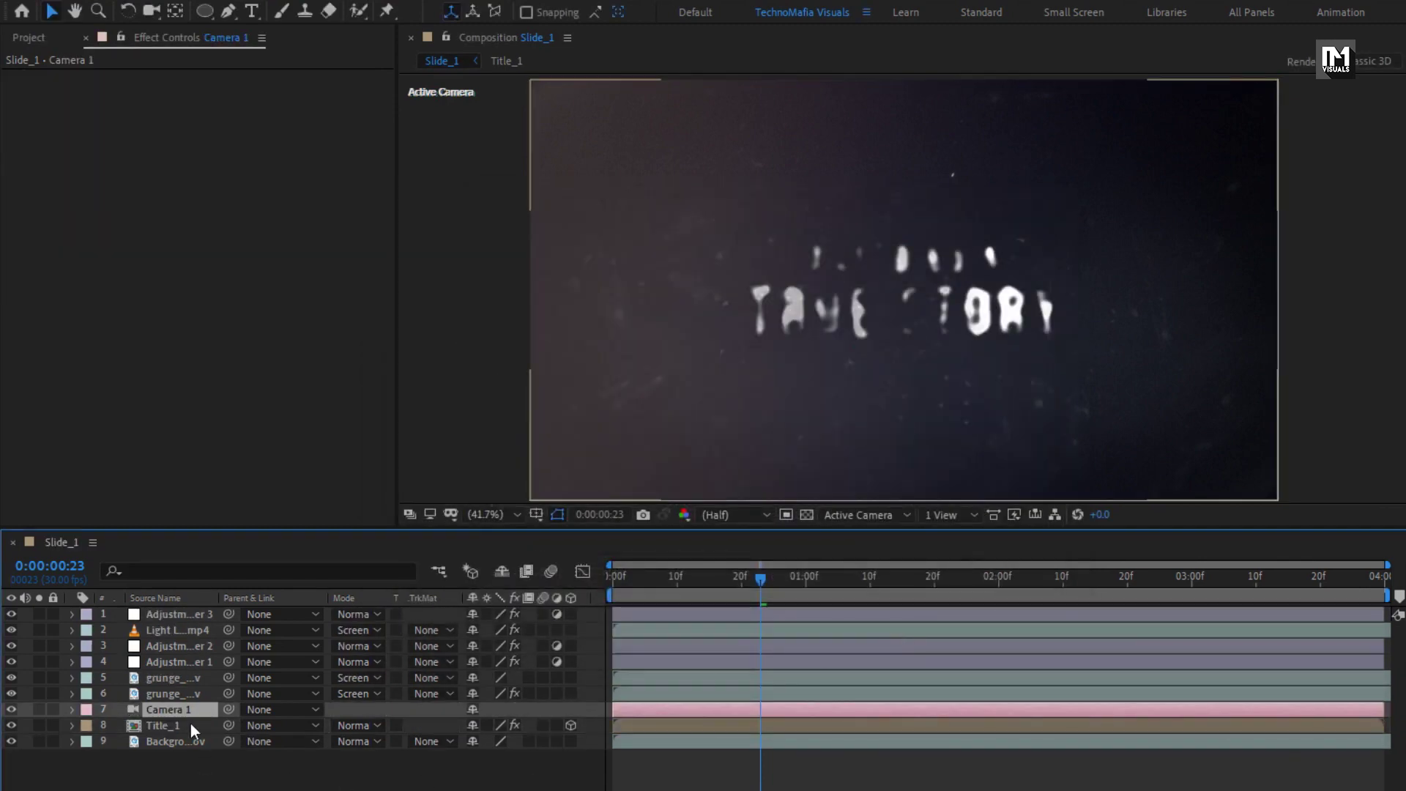
{"action": "left_click_drag", "start_coordinate": [200, 710], "coordinate": [195, 617]}
- Add a null object above Camera 1 in Slide_1
{"action": "right_click", "coordinate": [335, 596]}
{"action": "mouse_move", "coordinate": [384, 607]}
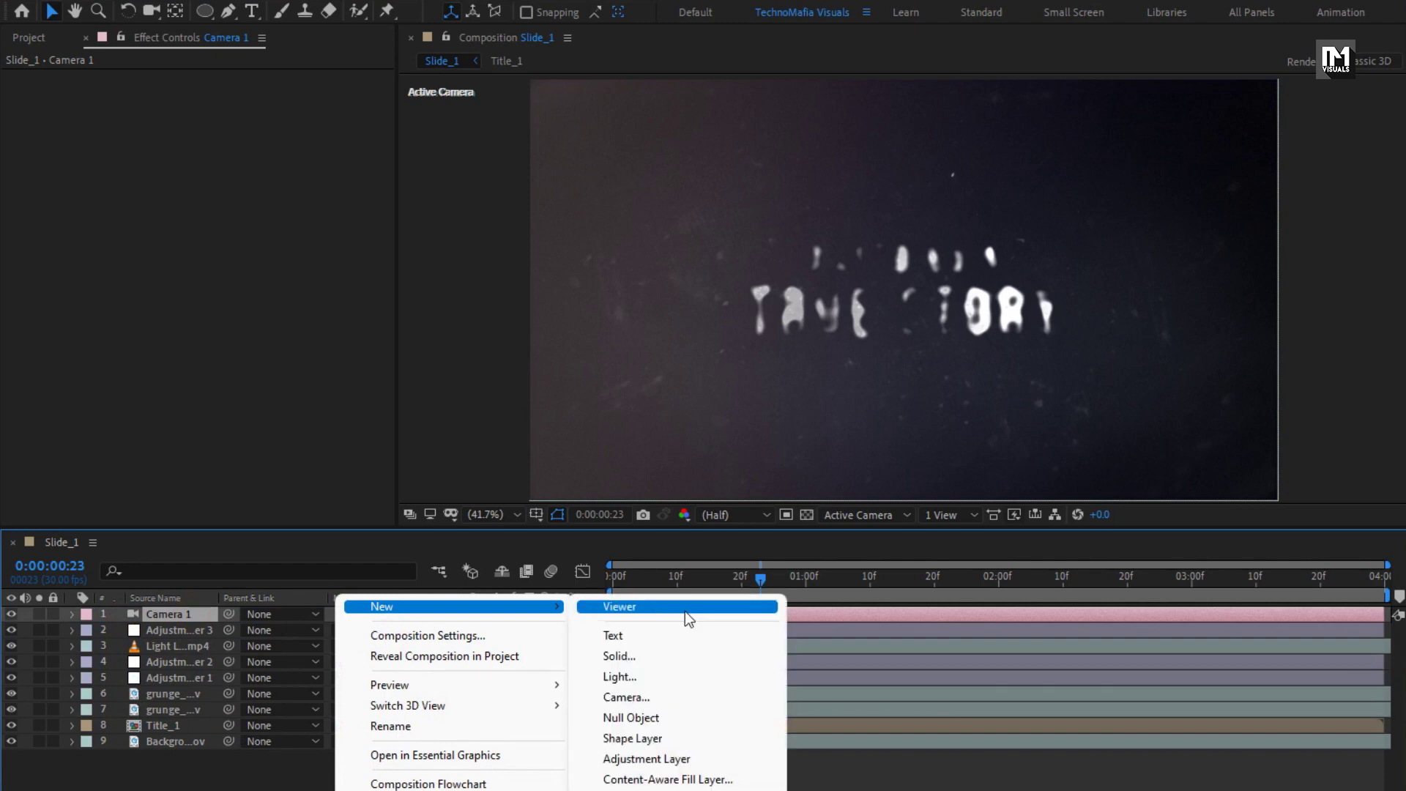
{"action": "left_click", "coordinate": [684, 717]}
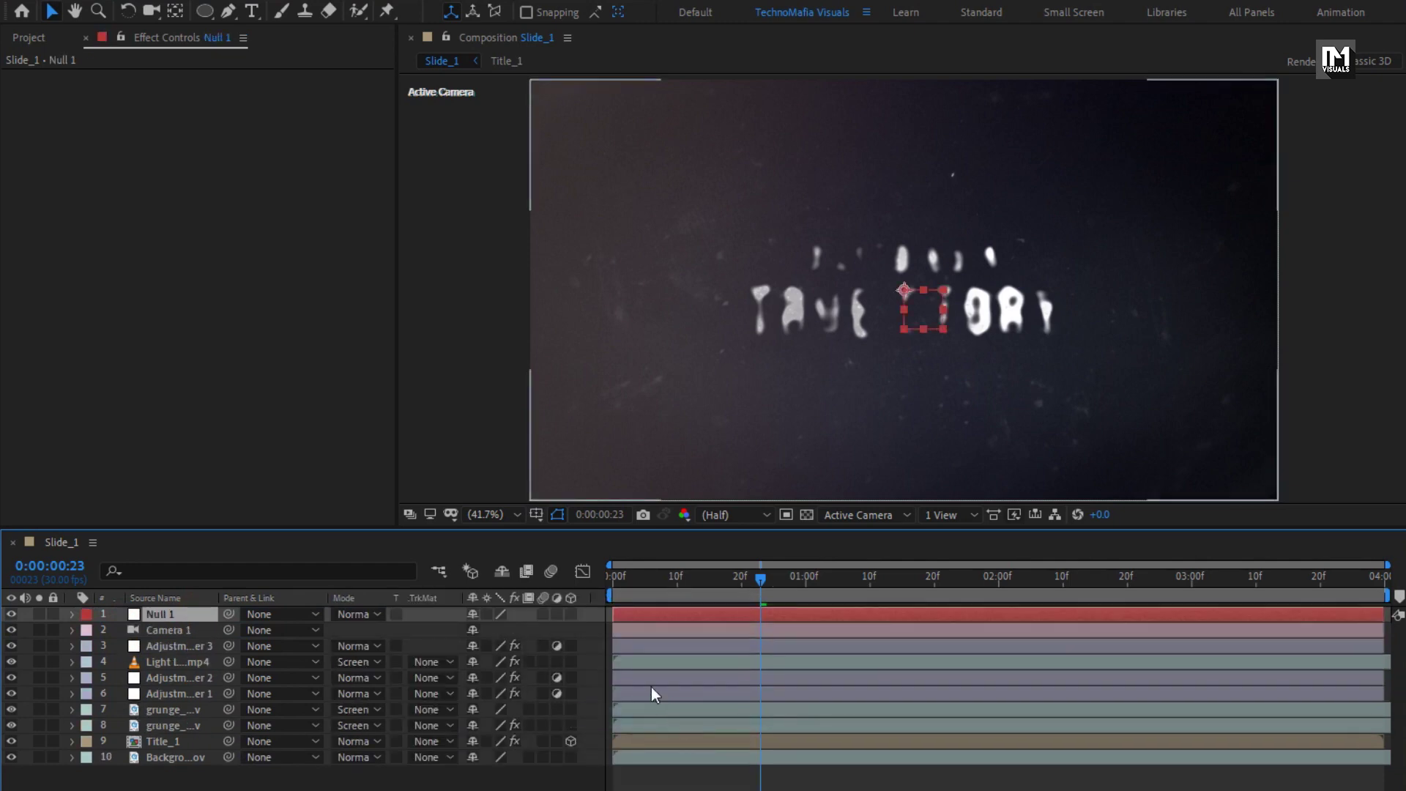
- Make Null 1 a 3D layer and parent Camera 1 to it
{"action": "left_click", "coordinate": [570, 613]}
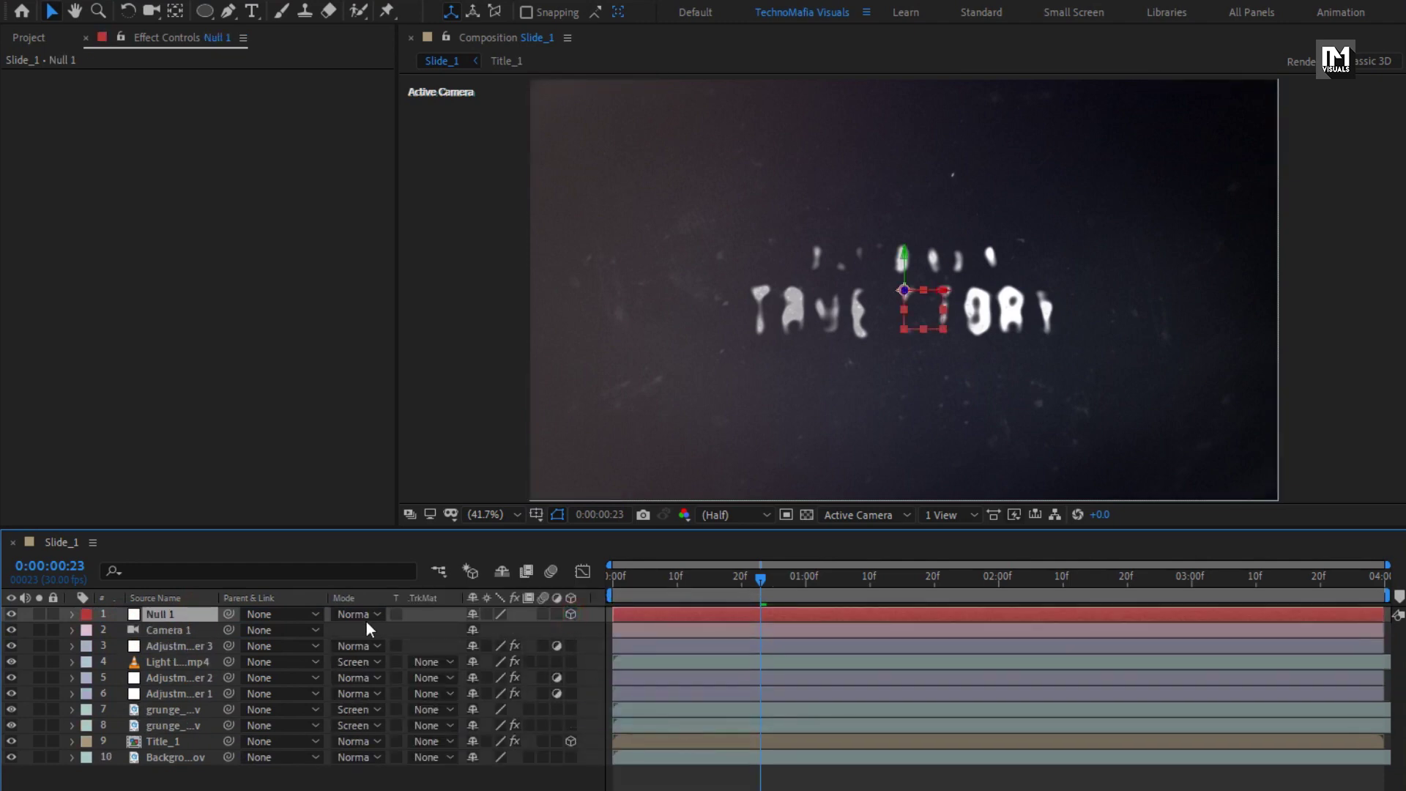
{"action": "left_click", "coordinate": [157, 630]}
{"action": "left_click", "coordinate": [278, 629]}
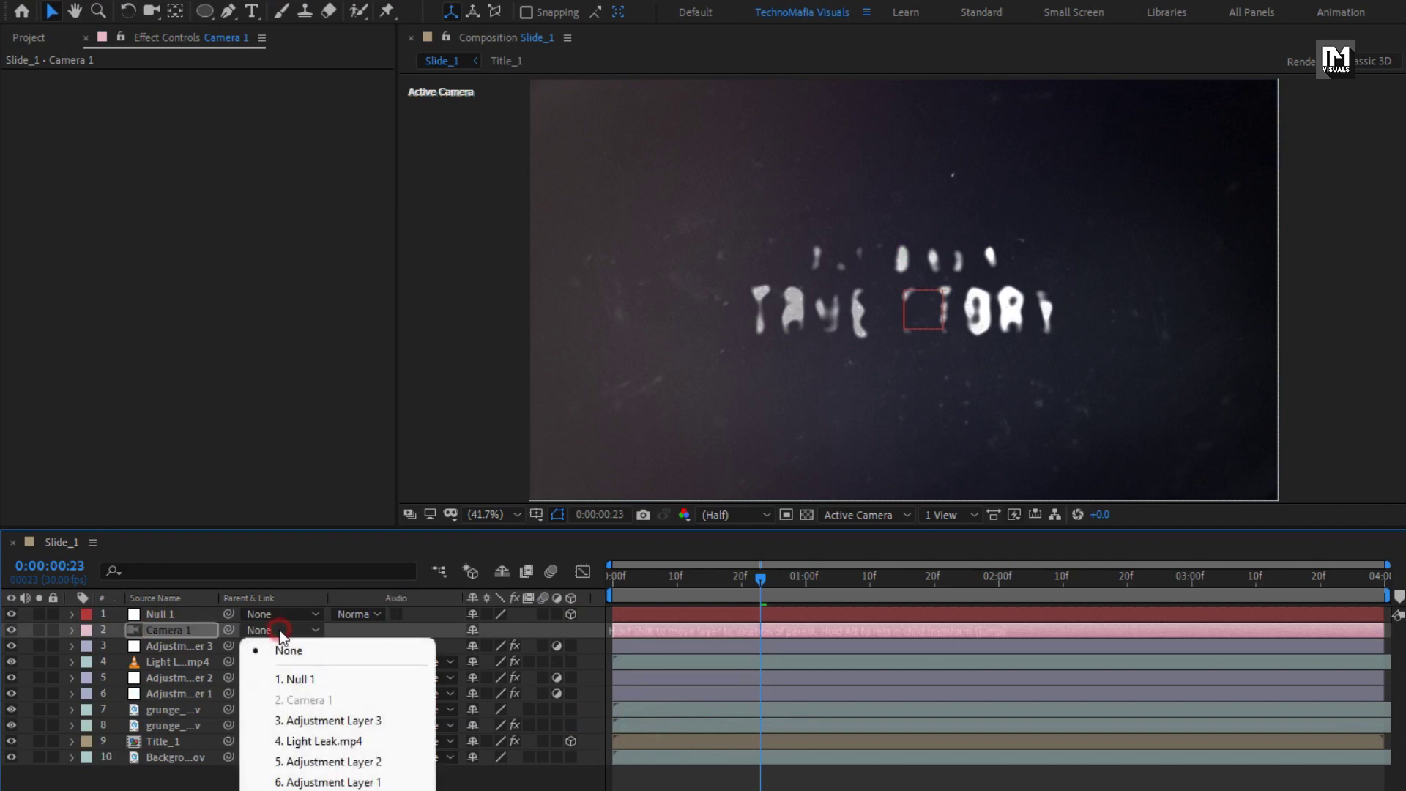
{"action": "left_click", "coordinate": [364, 673]}
- Set a Position keyframe on Null 1 at the end of Slide_1, at 0:00:03:29
{"action": "left_click", "coordinate": [180, 617]}
{"action": "key", "text": "p"}
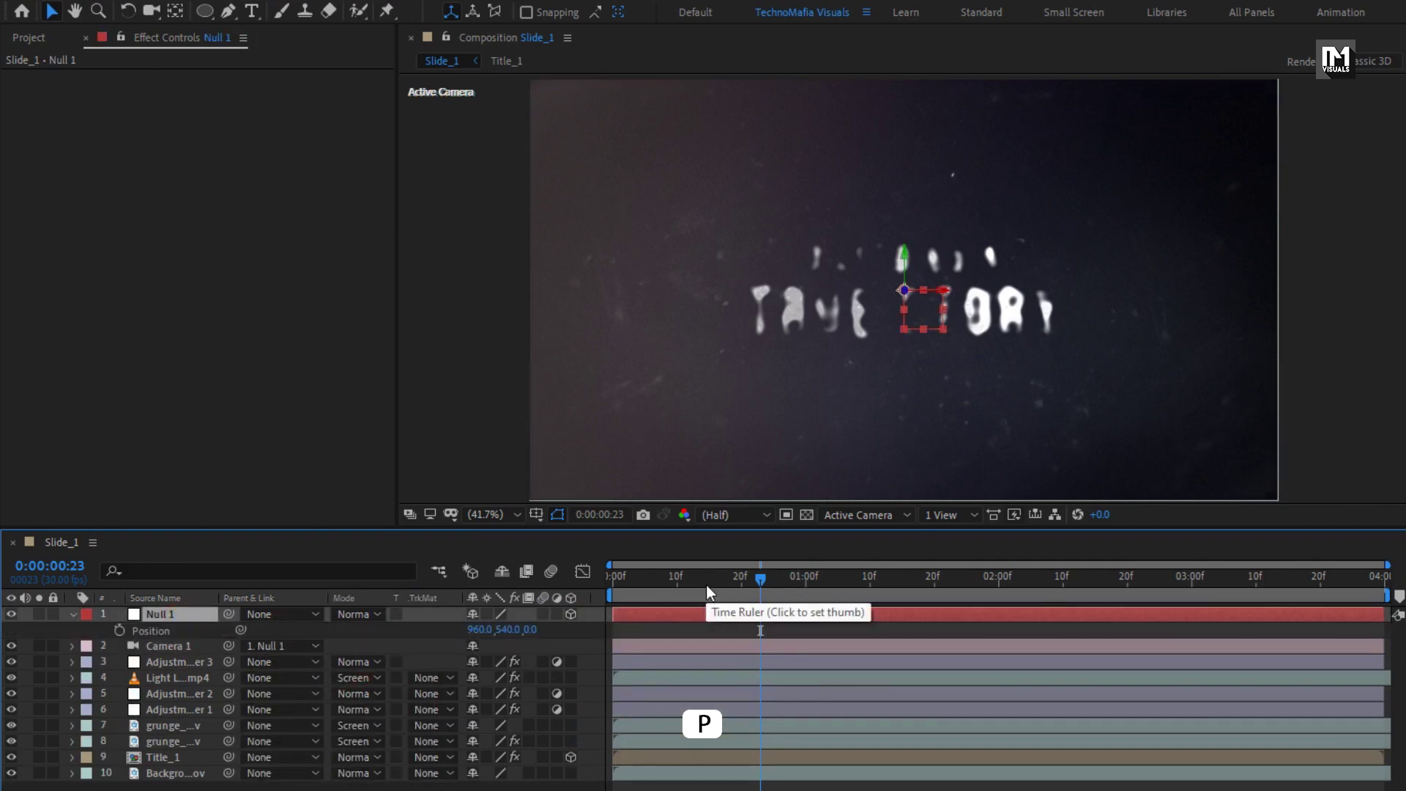
{"action": "left_click_drag", "start_coordinate": [706, 584], "coordinate": [1380, 589]}
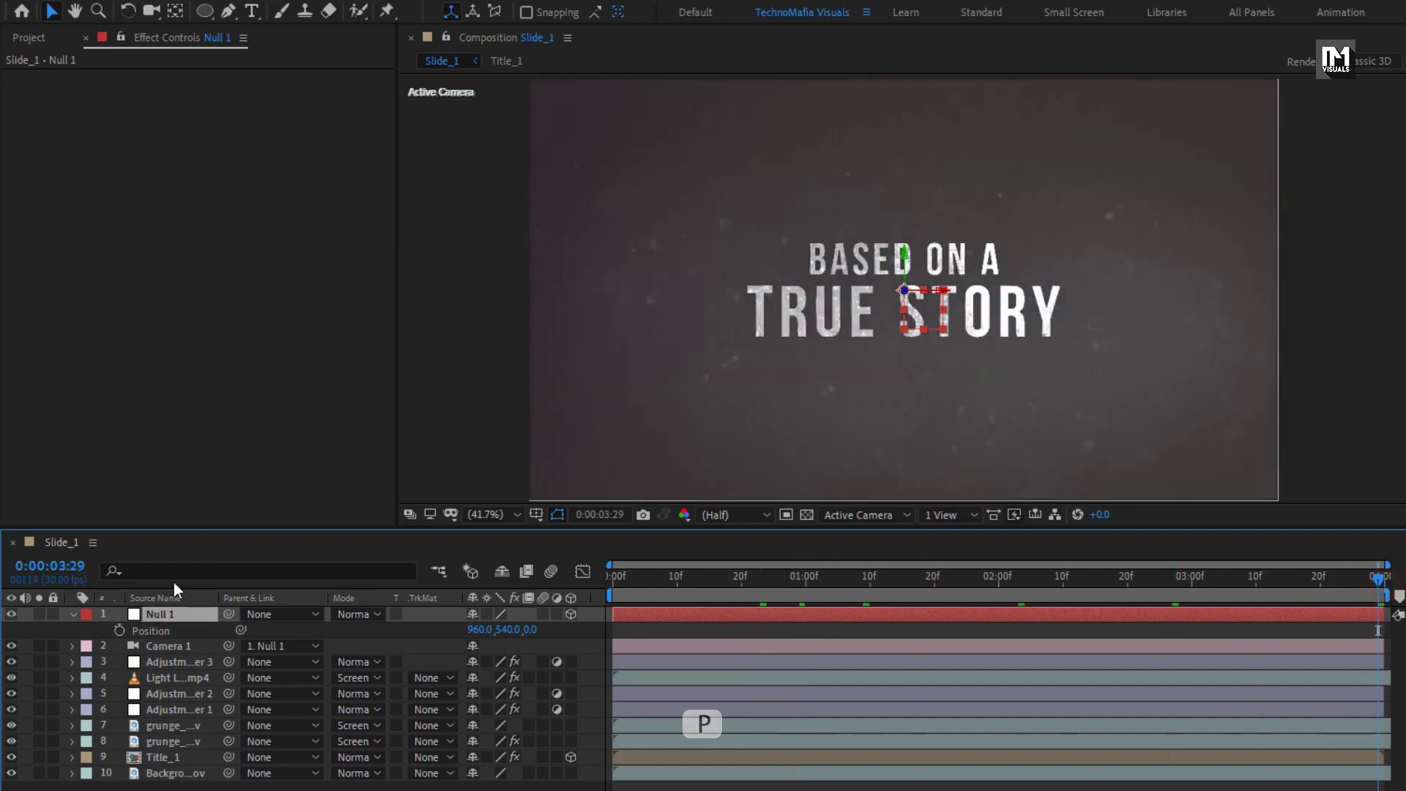
{"action": "left_click", "coordinate": [119, 630]}
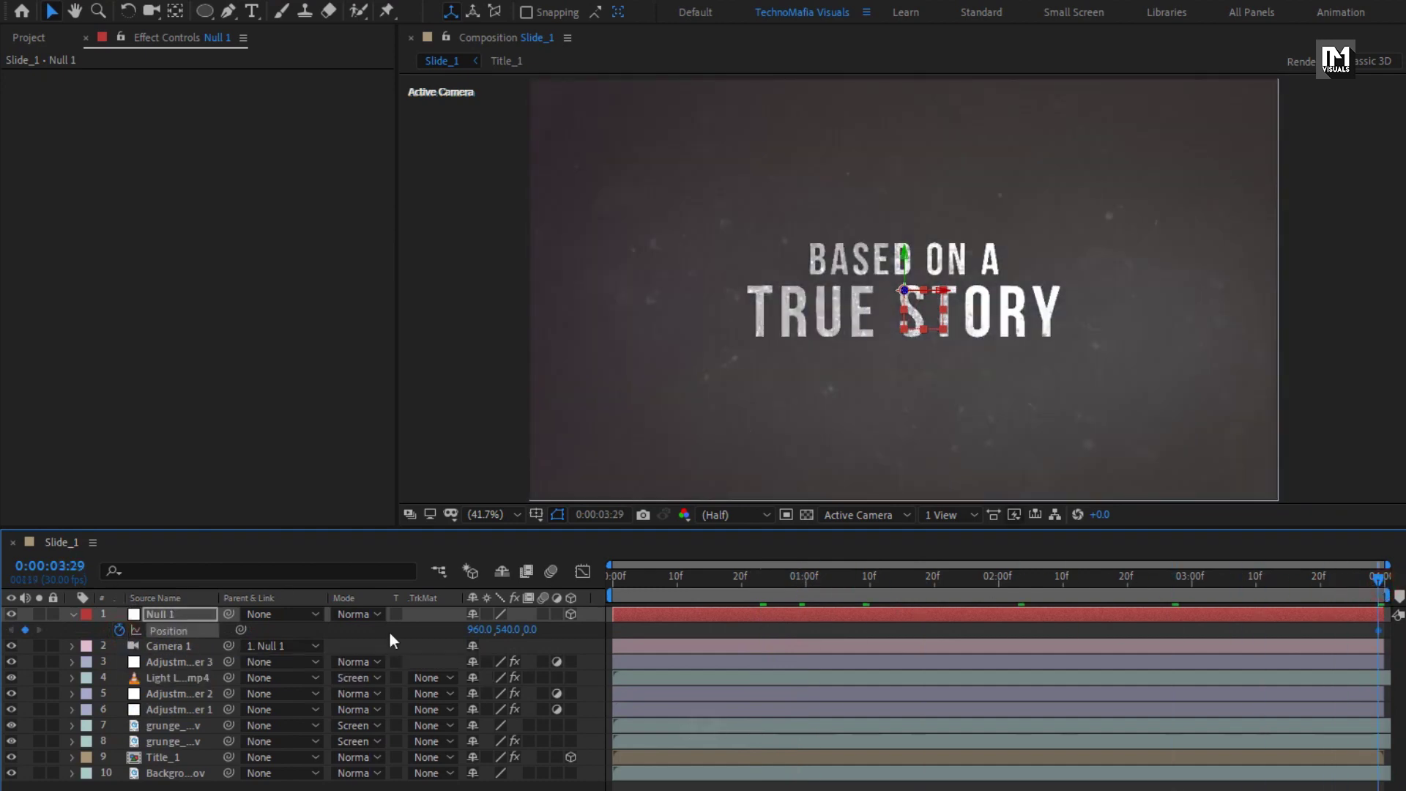
- At 0:00:00:00, pull Null 1's Z position back to about -1716 to create the starting keyframe
{"action": "key", "text": "Home"}
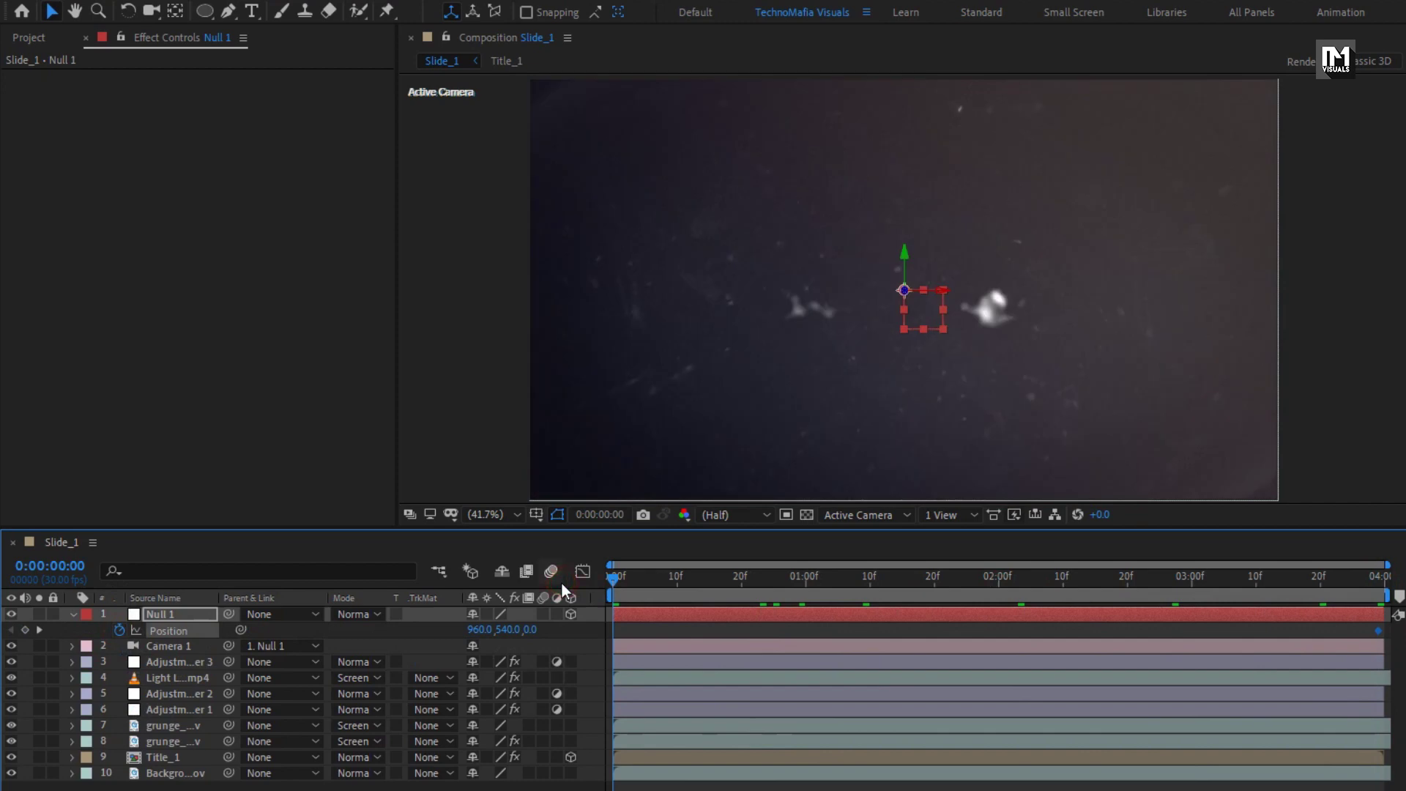
{"action": "left_click", "coordinate": [570, 614]}
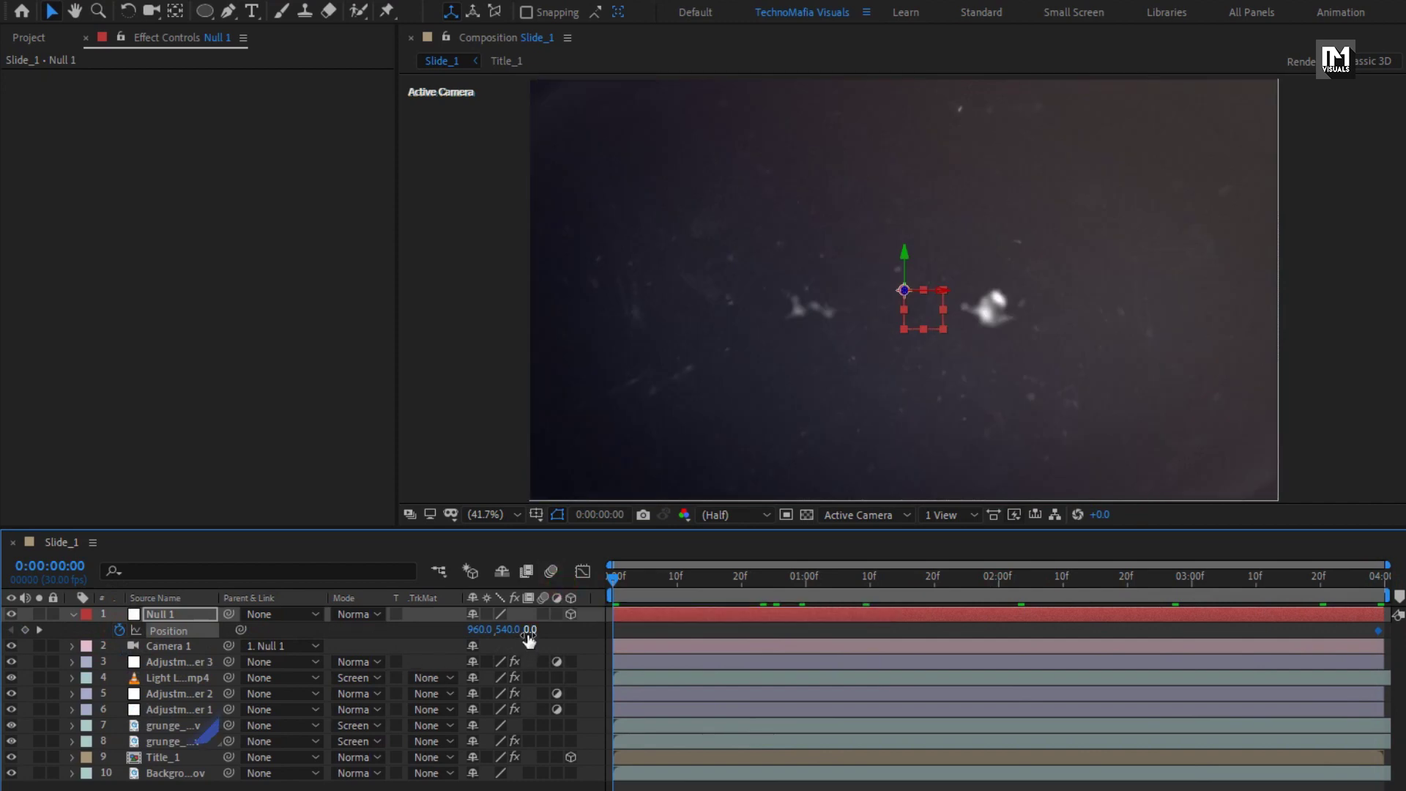
{"action": "left_click_drag", "start_coordinate": [529, 631], "coordinate": [72, 628]}
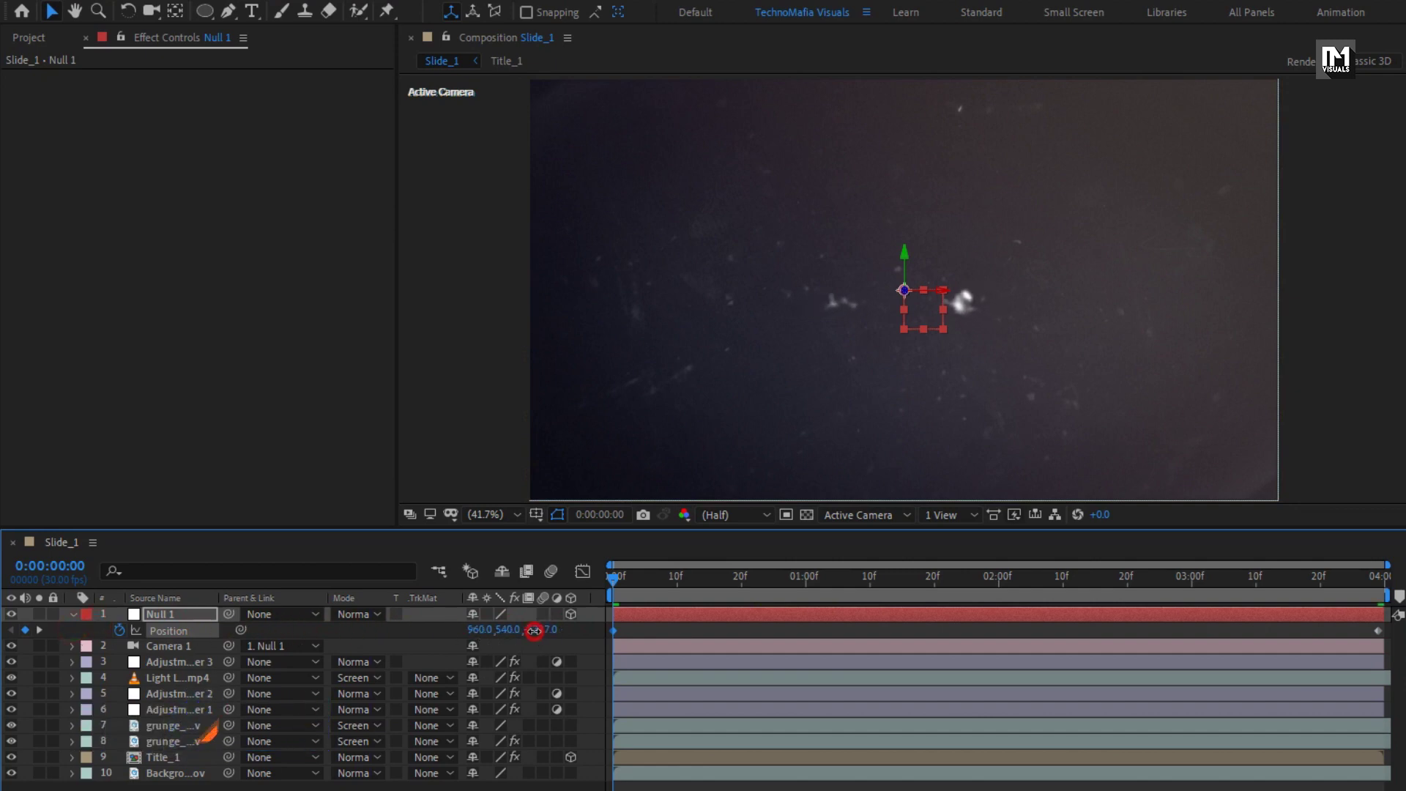
{"action": "left_click_drag", "start_coordinate": [628, 586], "coordinate": [572, 559]}
- Move Null 1's starting Z position slightly farther back, preview the opening, and collapse and deselect the layer
{"action": "left_click", "coordinate": [504, 628]}
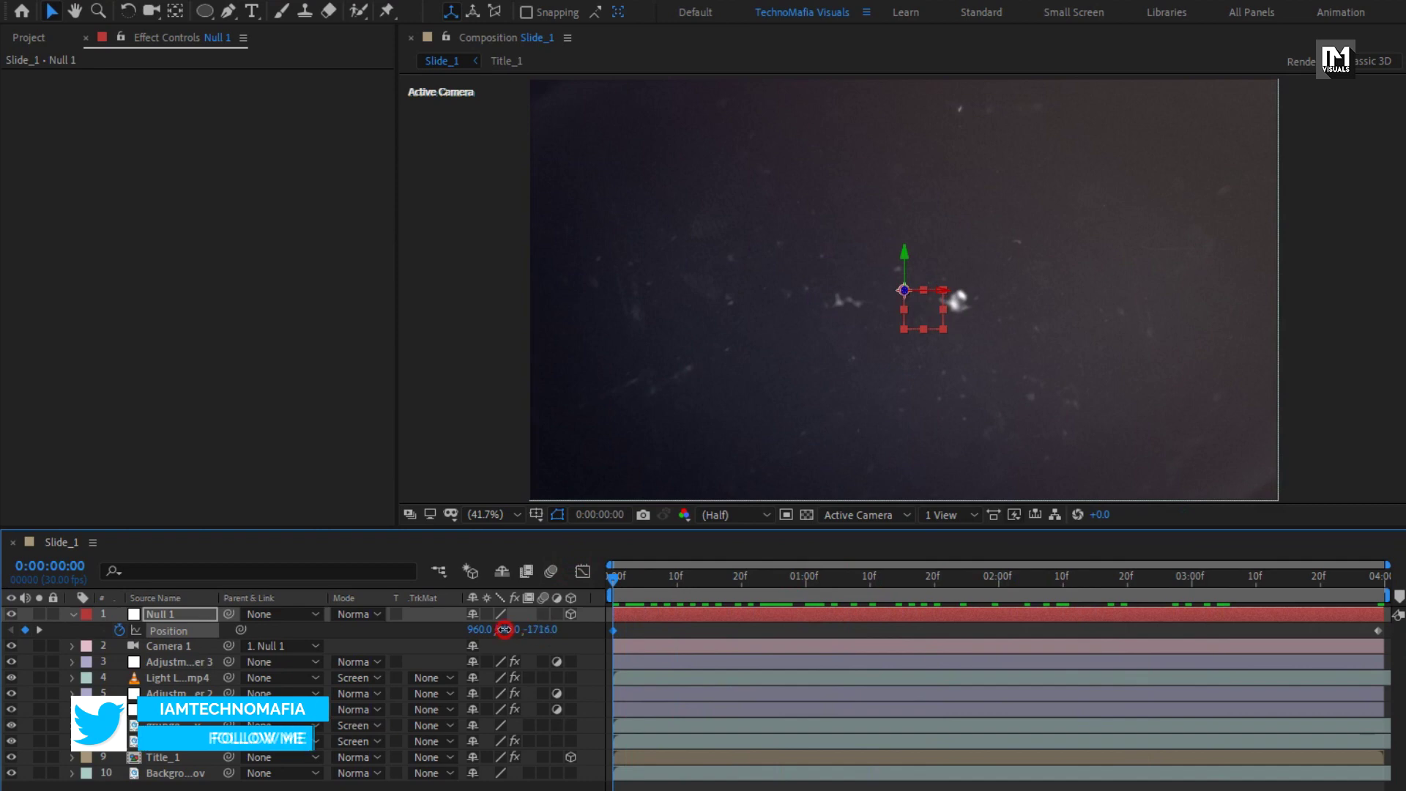
{"action": "left_click_drag", "start_coordinate": [505, 629], "coordinate": [353, 630]}
{"action": "mouse_move", "coordinate": [612, 577]}
{"action": "left_mouse_down"}
{"action": "mouse_move", "coordinate": [1313, 575]}
{"action": "mouse_move", "coordinate": [586, 569]}
{"action": "left_mouse_up"}
{"action": "left_click", "coordinate": [72, 614]}
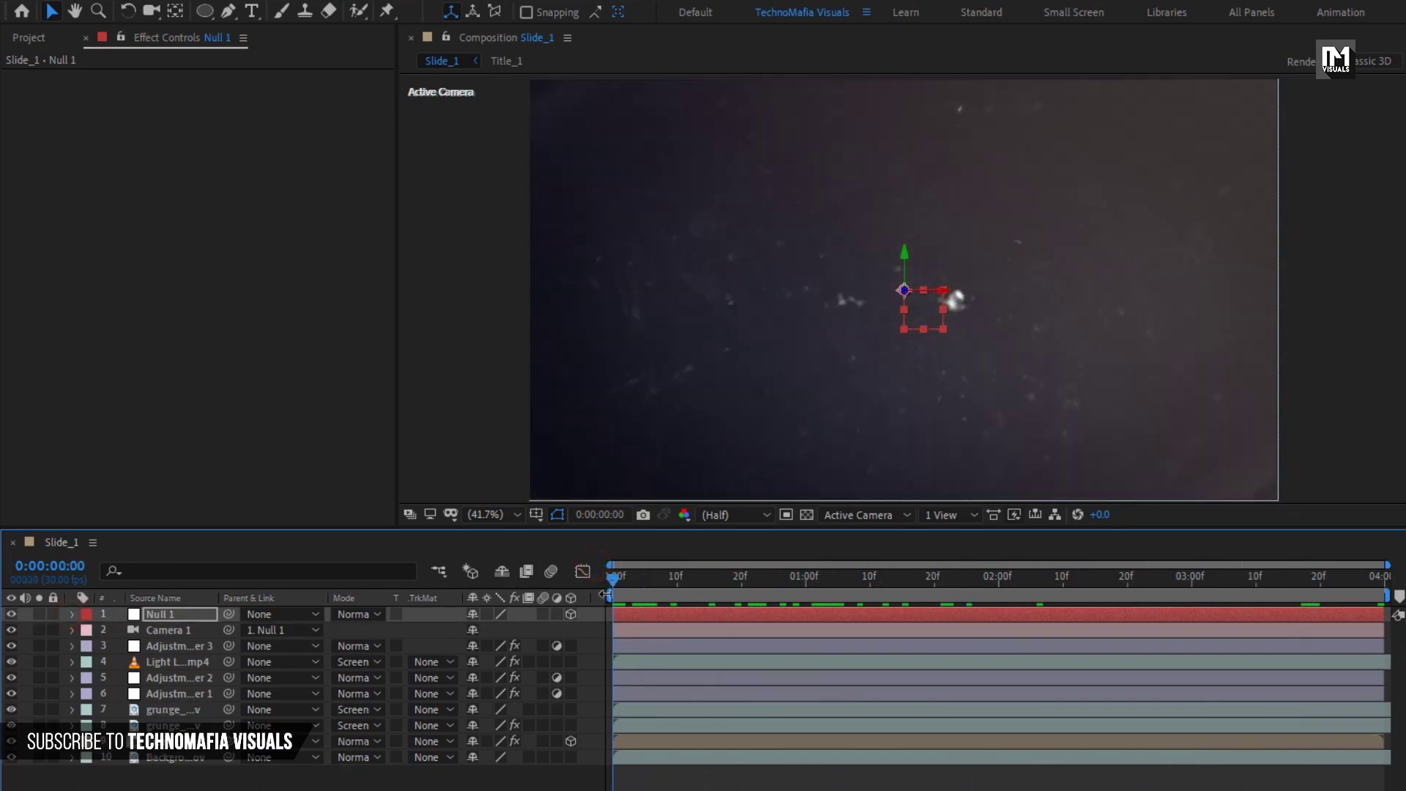
{"action": "key", "text": "F2"}
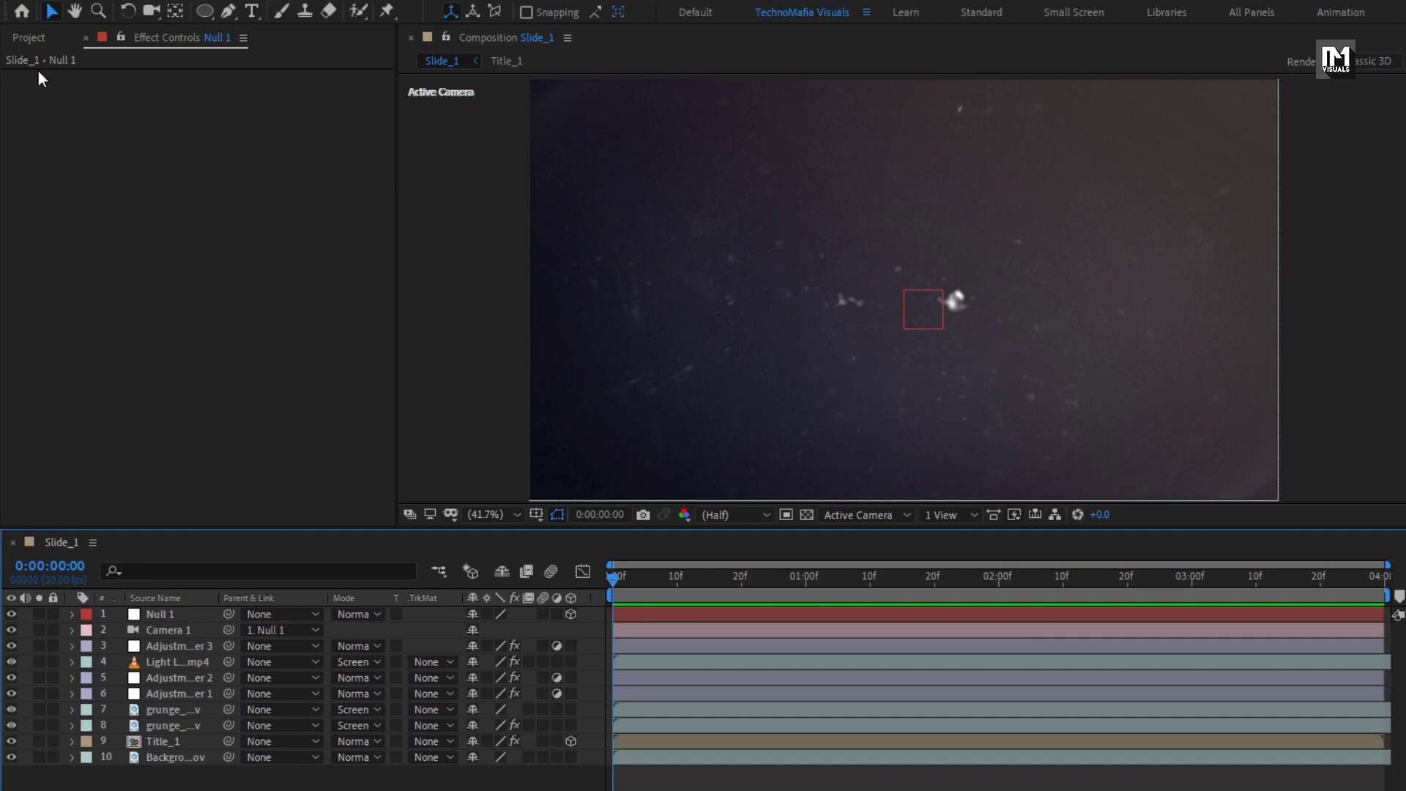
- Duplicate the Title_1 composition in the project to create Title_2
{"action": "left_click", "coordinate": [37, 42]}
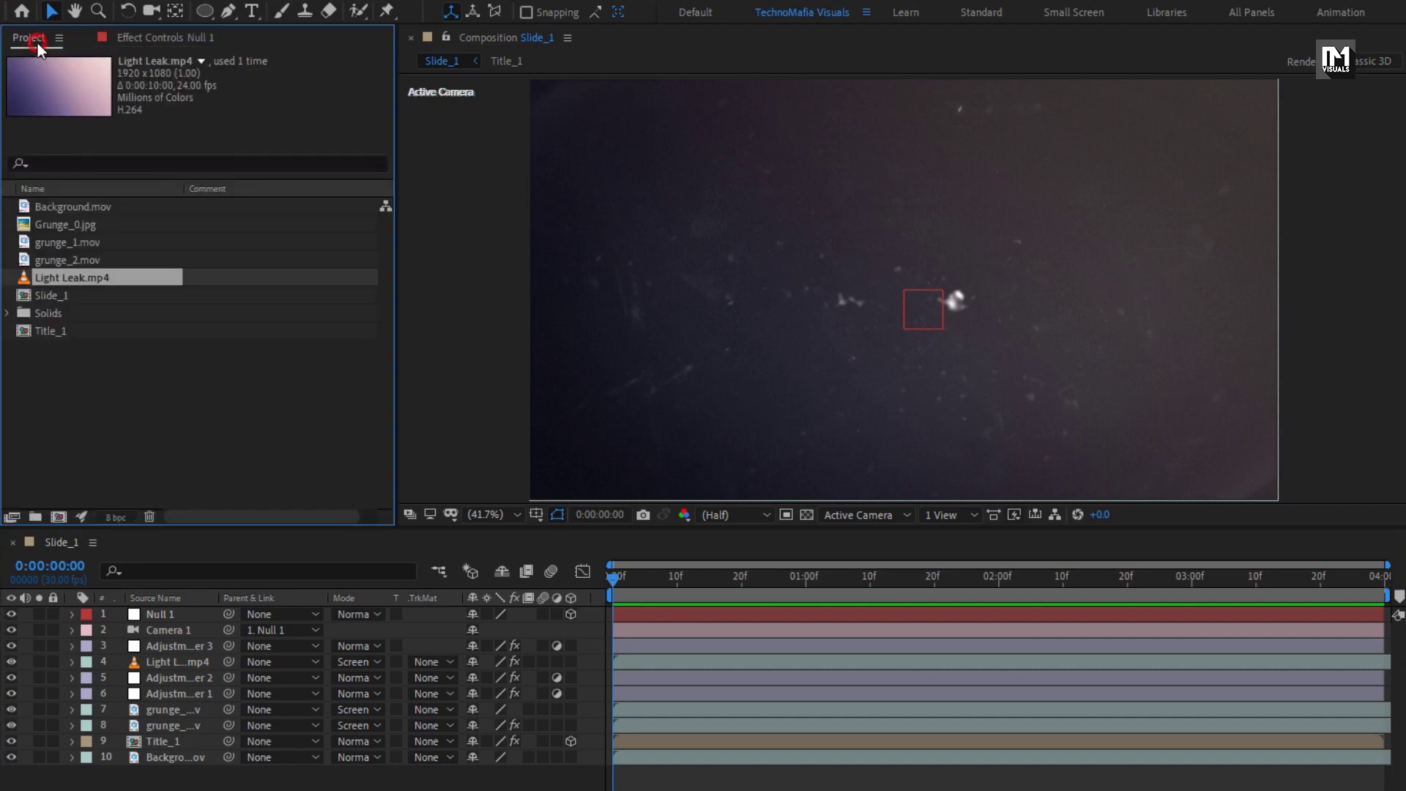
{"action": "left_click", "coordinate": [61, 334]}
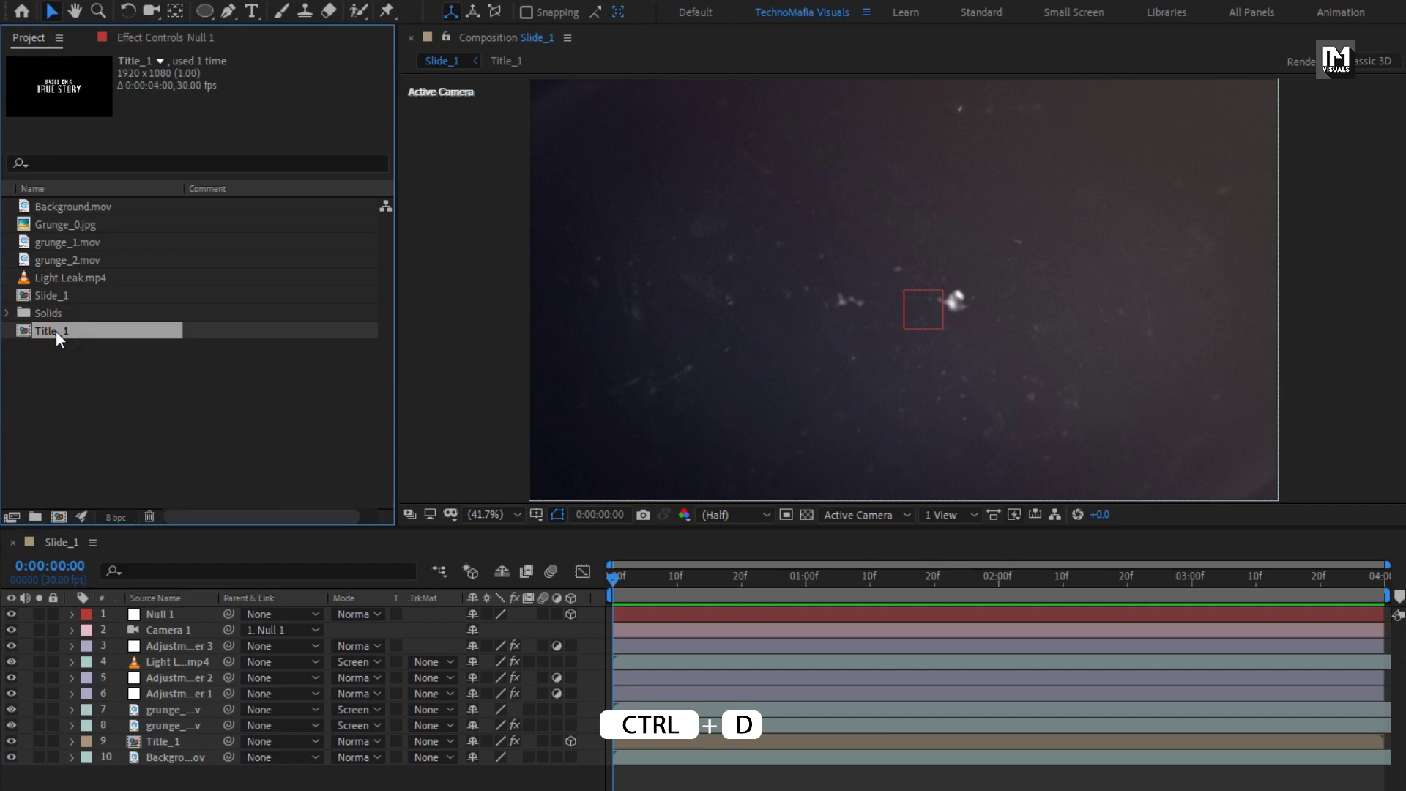
{"action": "key", "text": "ctrl+d"}
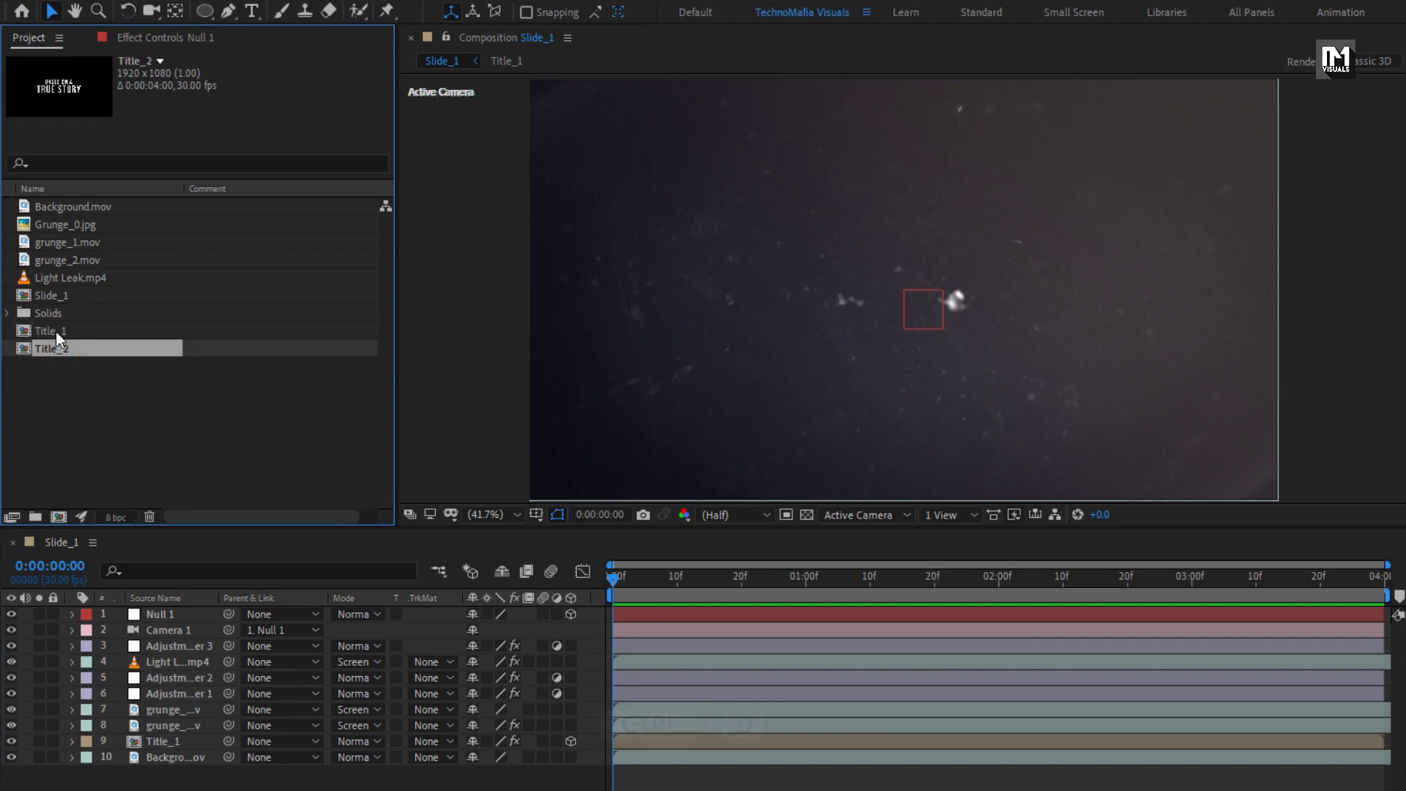
- Open Title_2 and replace its text with "A STORY OF" on the first line and "SURVIVAL" on the second
{"action": "double_click", "coordinate": [103, 348]}
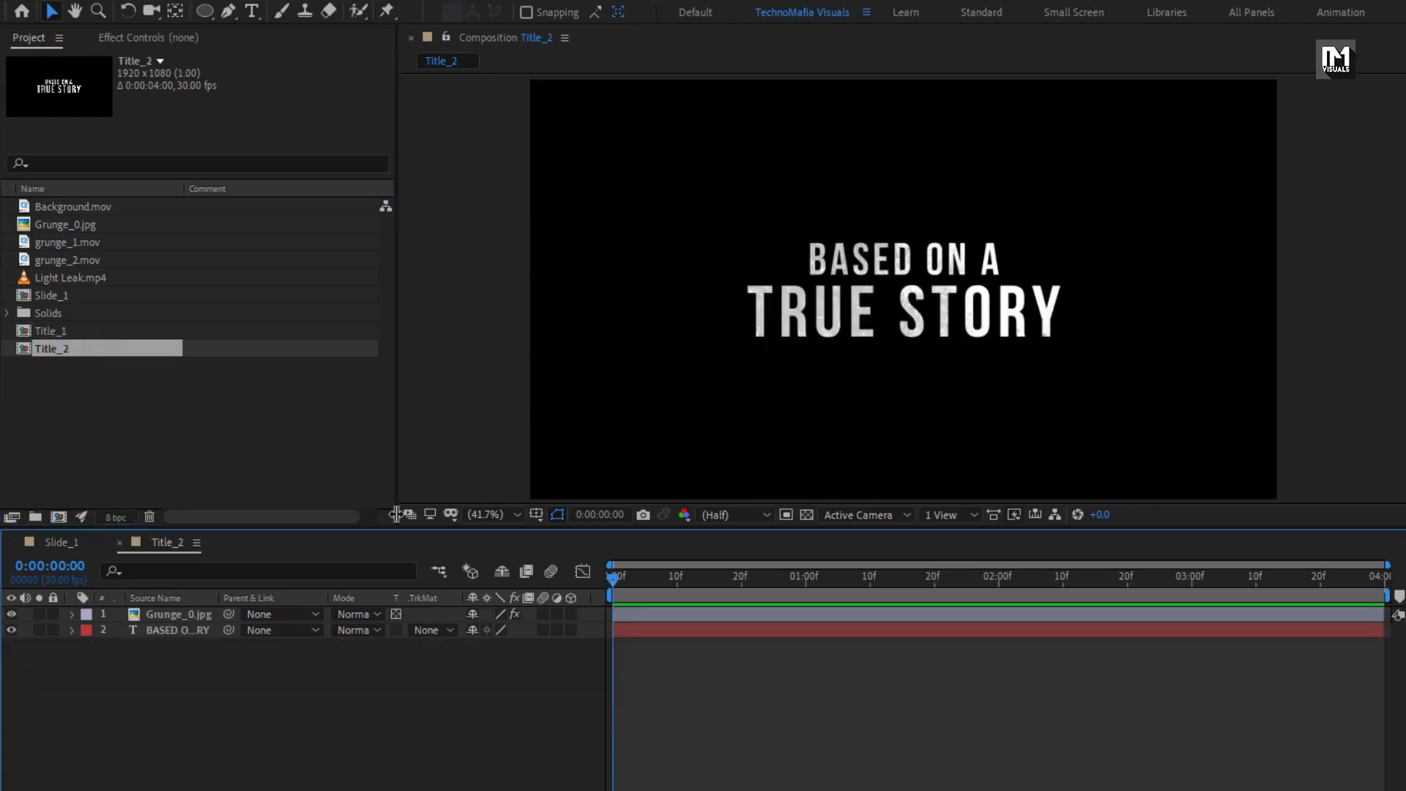
{"action": "left_click_drag", "start_coordinate": [809, 578], "coordinate": [927, 578]}
{"action": "double_click", "coordinate": [196, 630]}
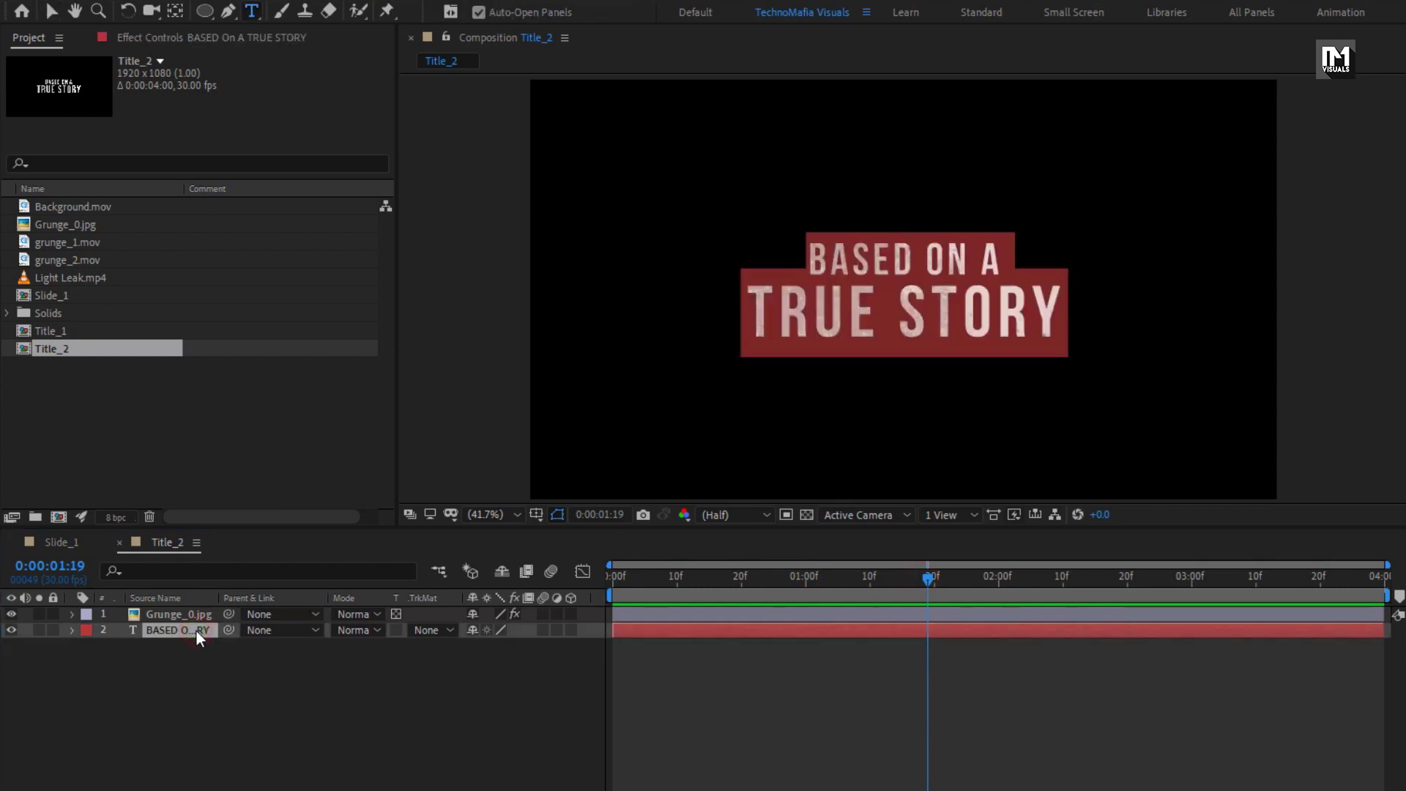
{"action": "type", "text": "A STO"}
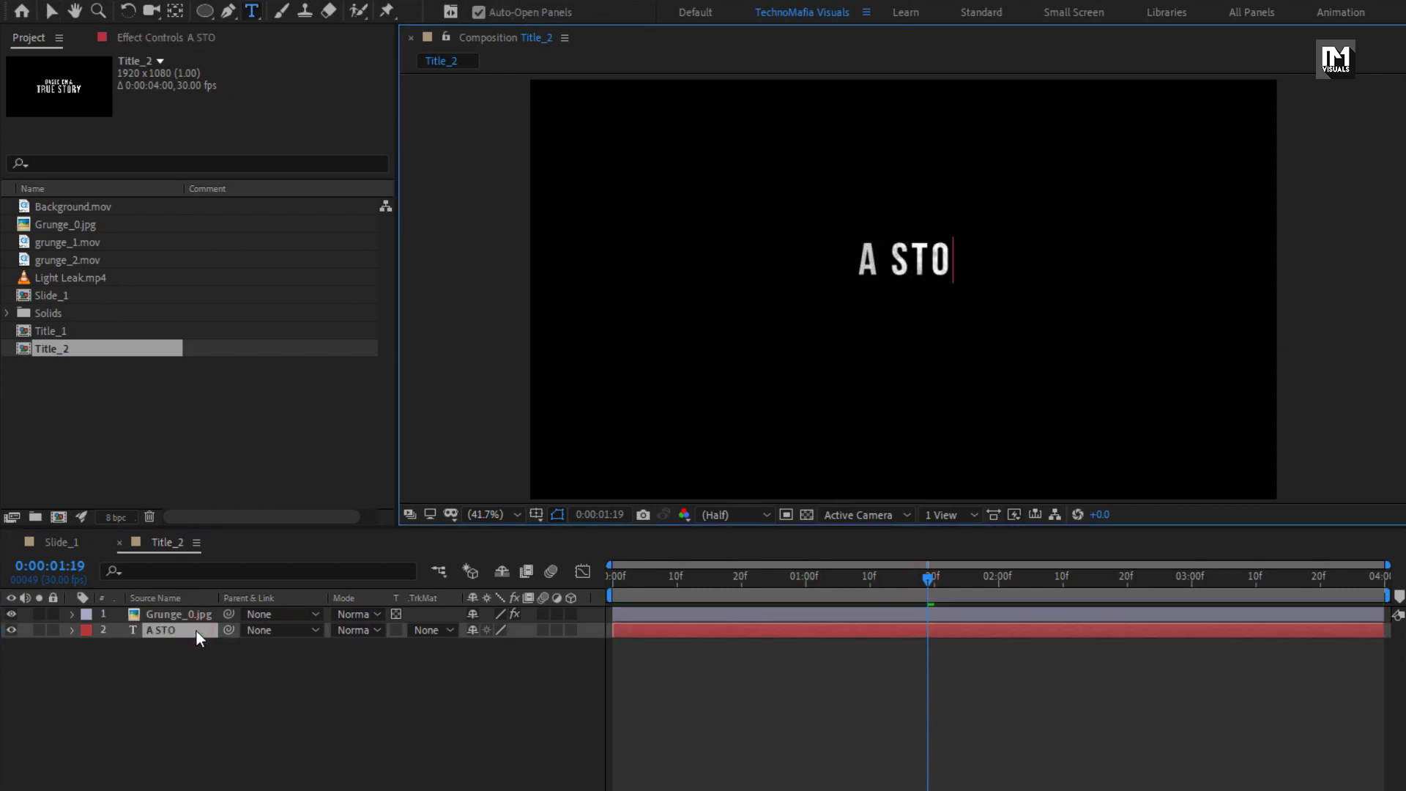
{"action": "type", "text": "RY OF"}
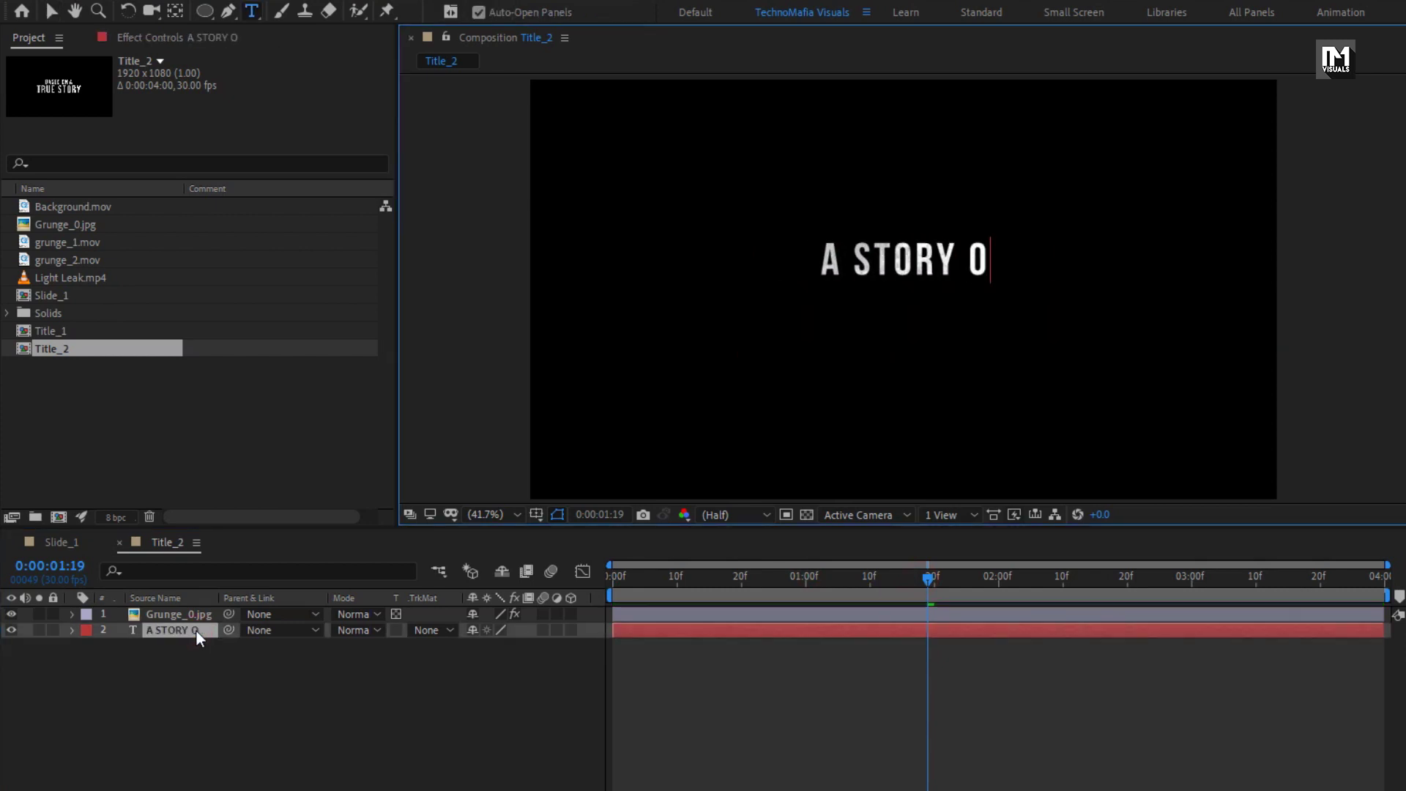
{"action": "key", "text": "Return"}
{"action": "type", "text": "SURVIVAL"}
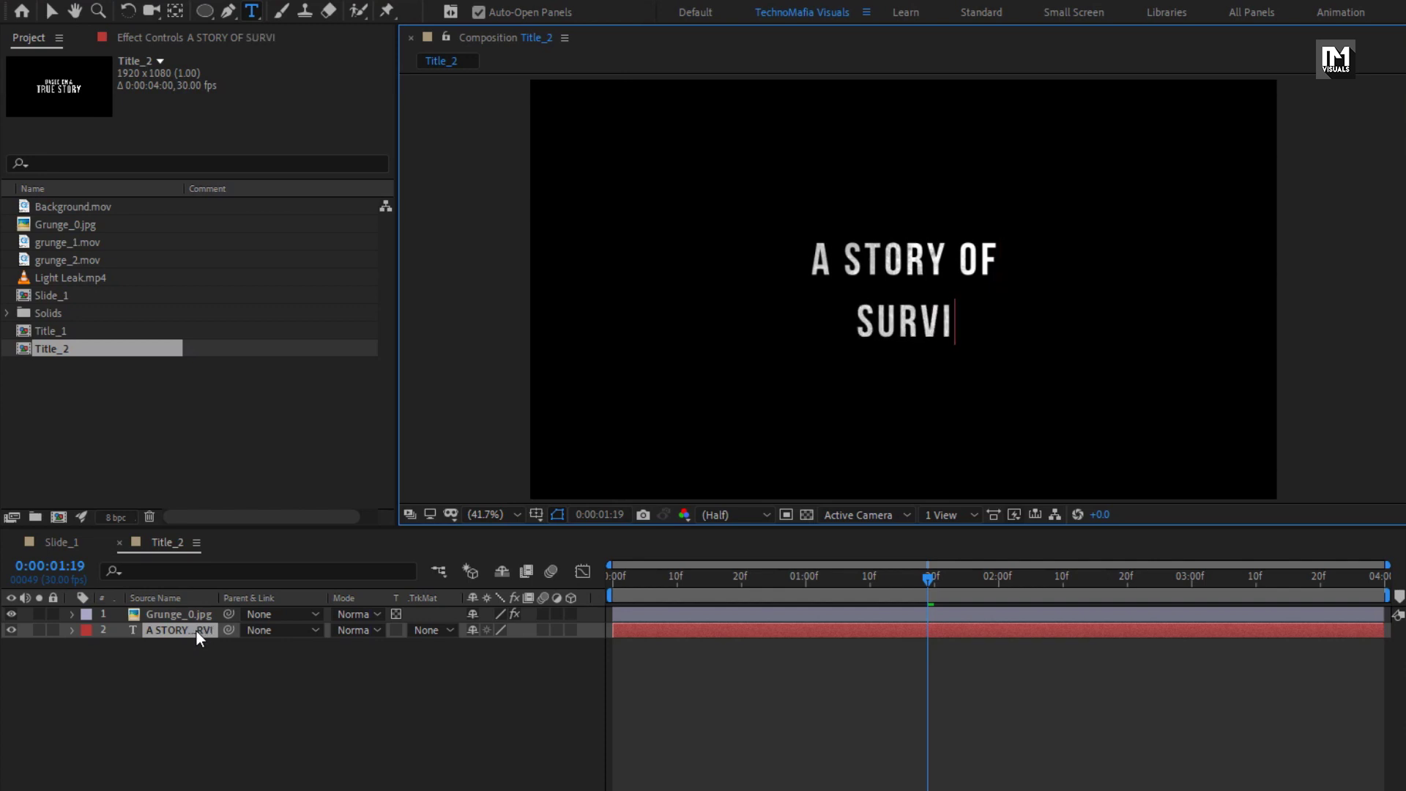
{"action": "left_click", "coordinate": [196, 629]}
- Enlarge the font size of the word SURVIVAL so that it is clearly bigger than the line above
{"action": "left_click", "coordinate": [827, 322]}
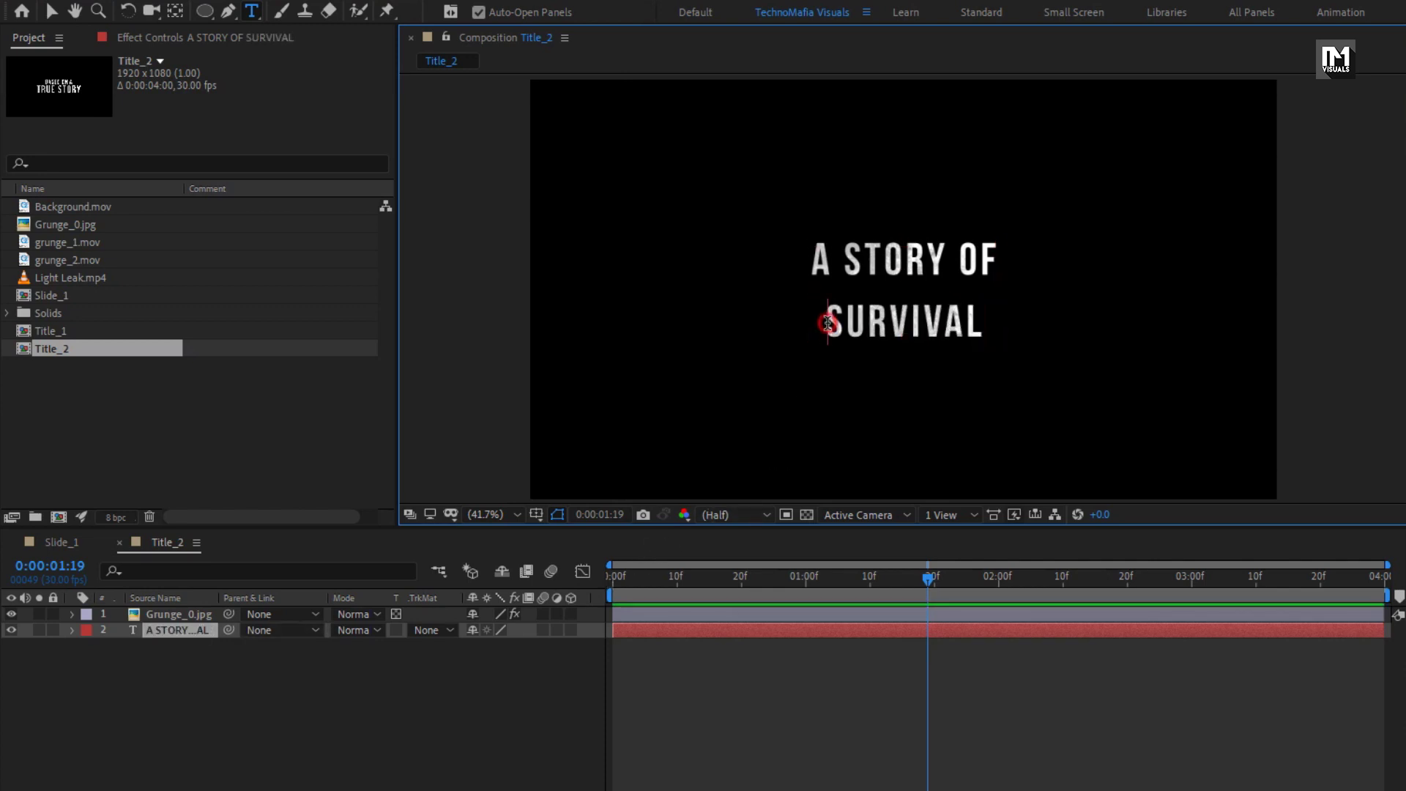
{"action": "left_click_drag", "start_coordinate": [834, 322], "coordinate": [989, 320]}
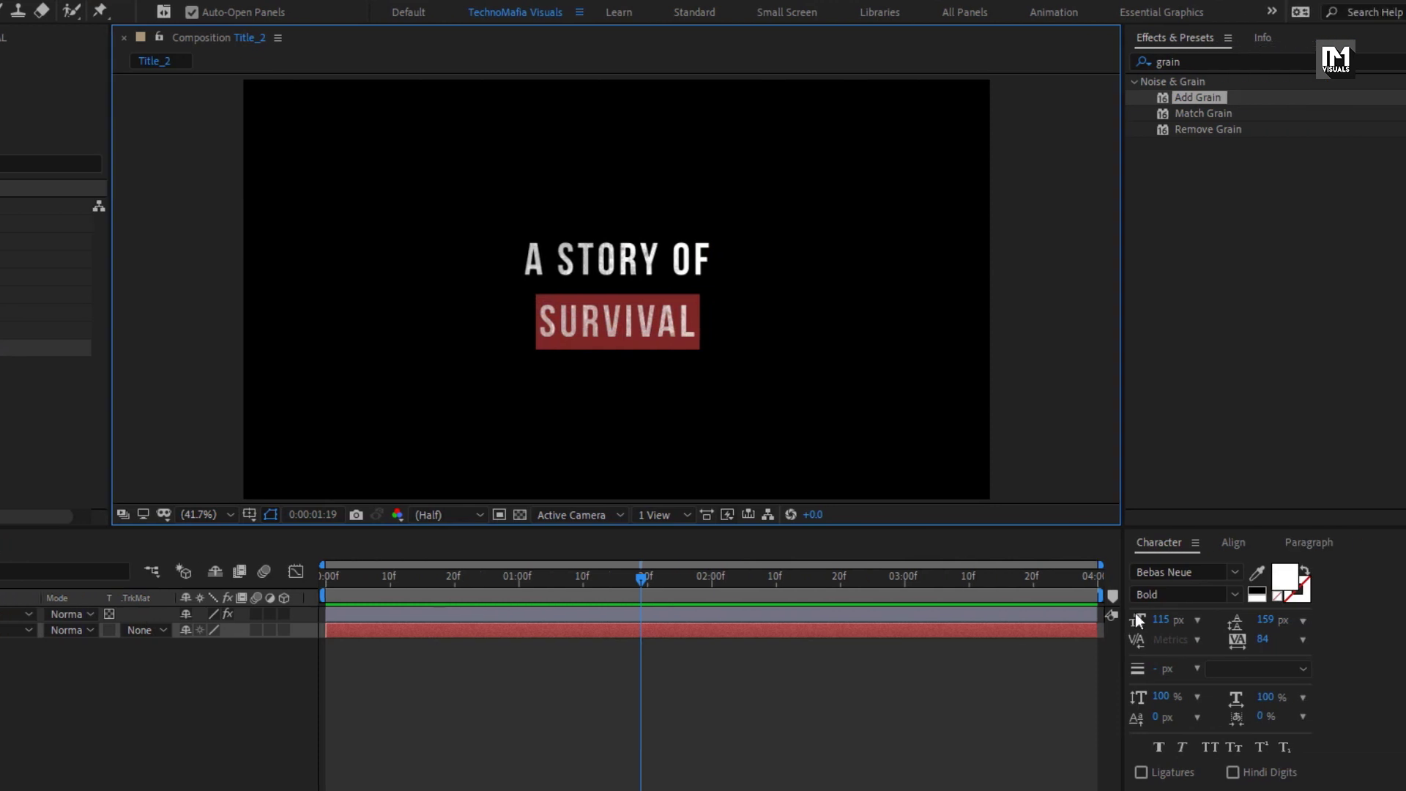
{"action": "left_click_drag", "start_coordinate": [1169, 620], "coordinate": [1233, 619]}
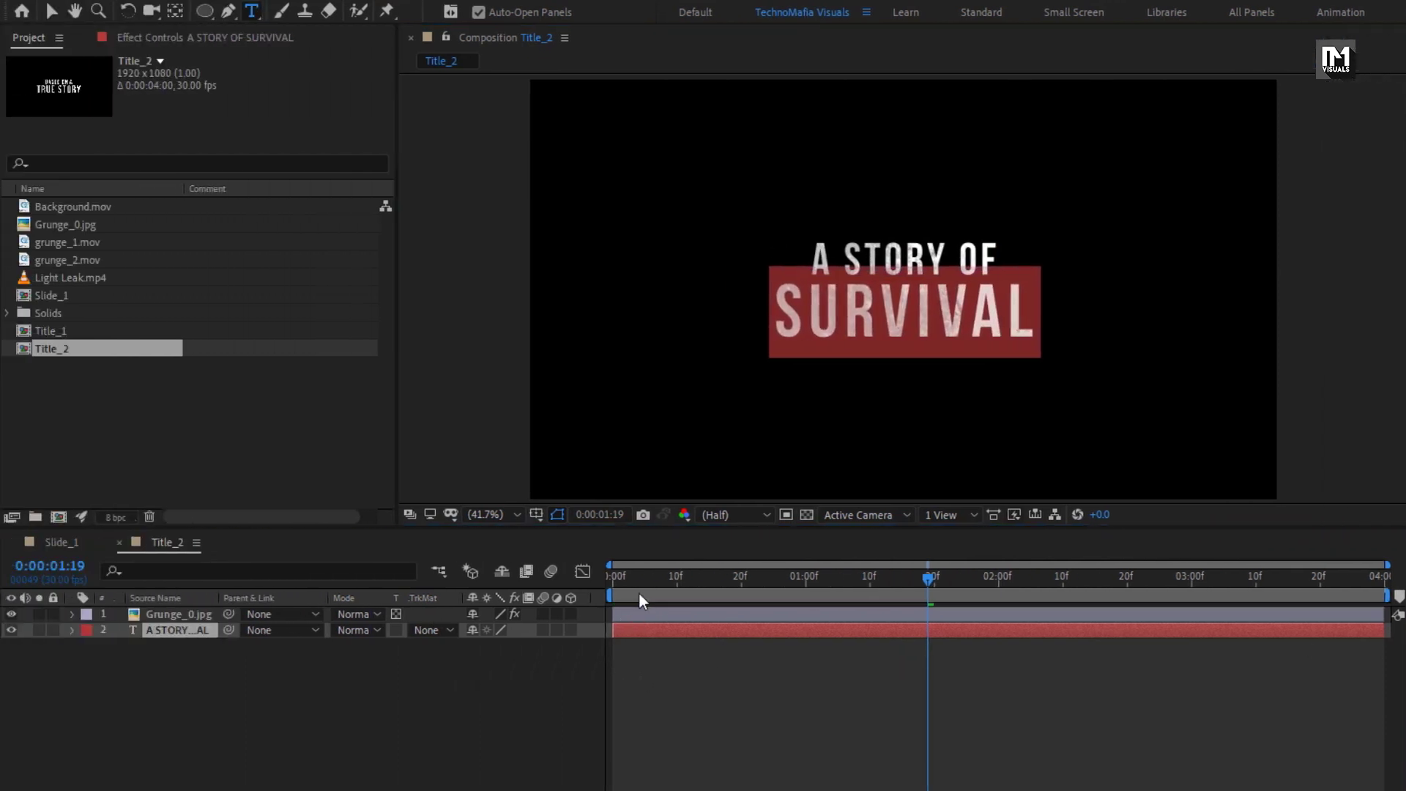
{"action": "left_click", "coordinate": [352, 581]}
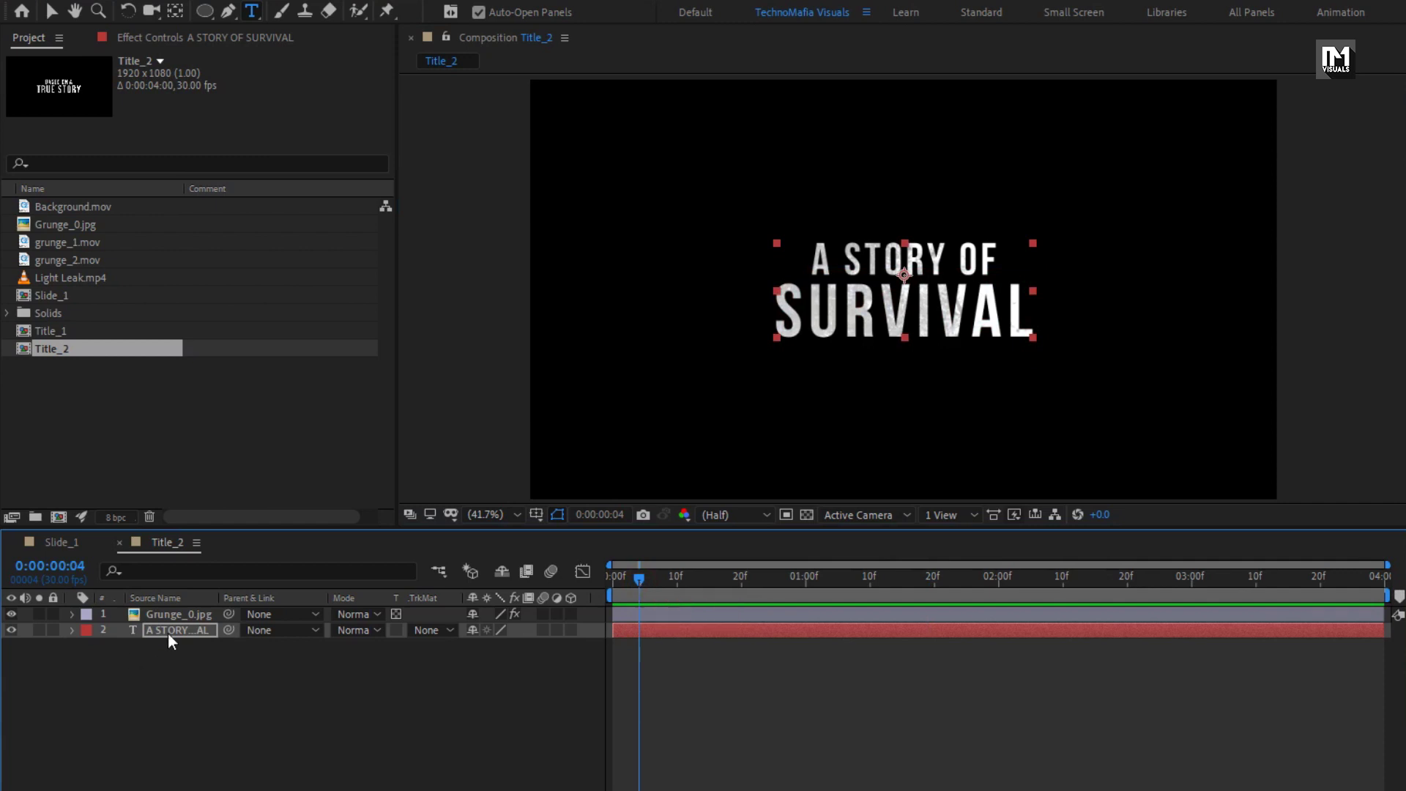
- Duplicate the Slide_1 composition in the project to create Slide_2
{"action": "left_click", "coordinate": [161, 653]}
{"action": "key", "text": "ctrl+d"}
{"action": "left_click", "coordinate": [70, 295]}
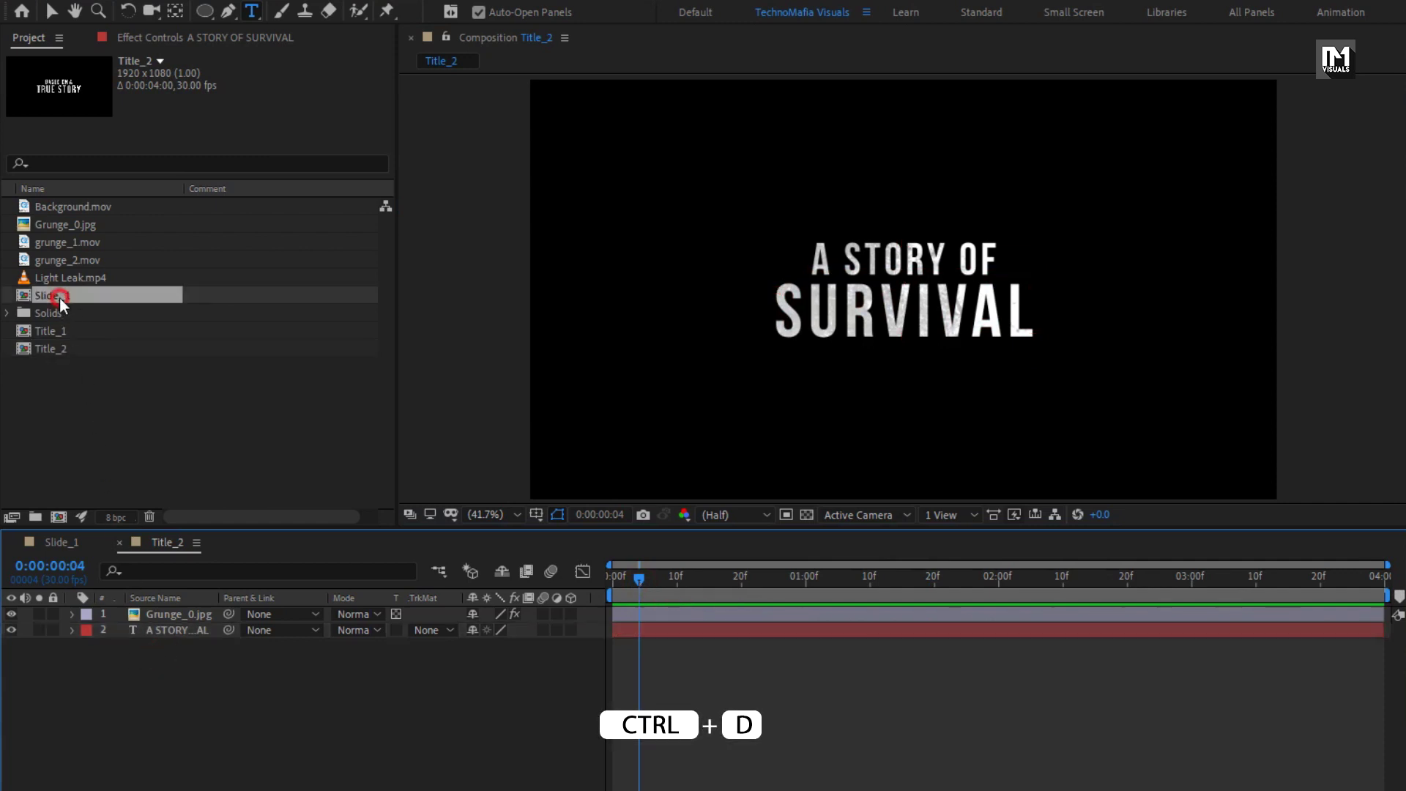
{"action": "key", "text": "ctrl+d"}
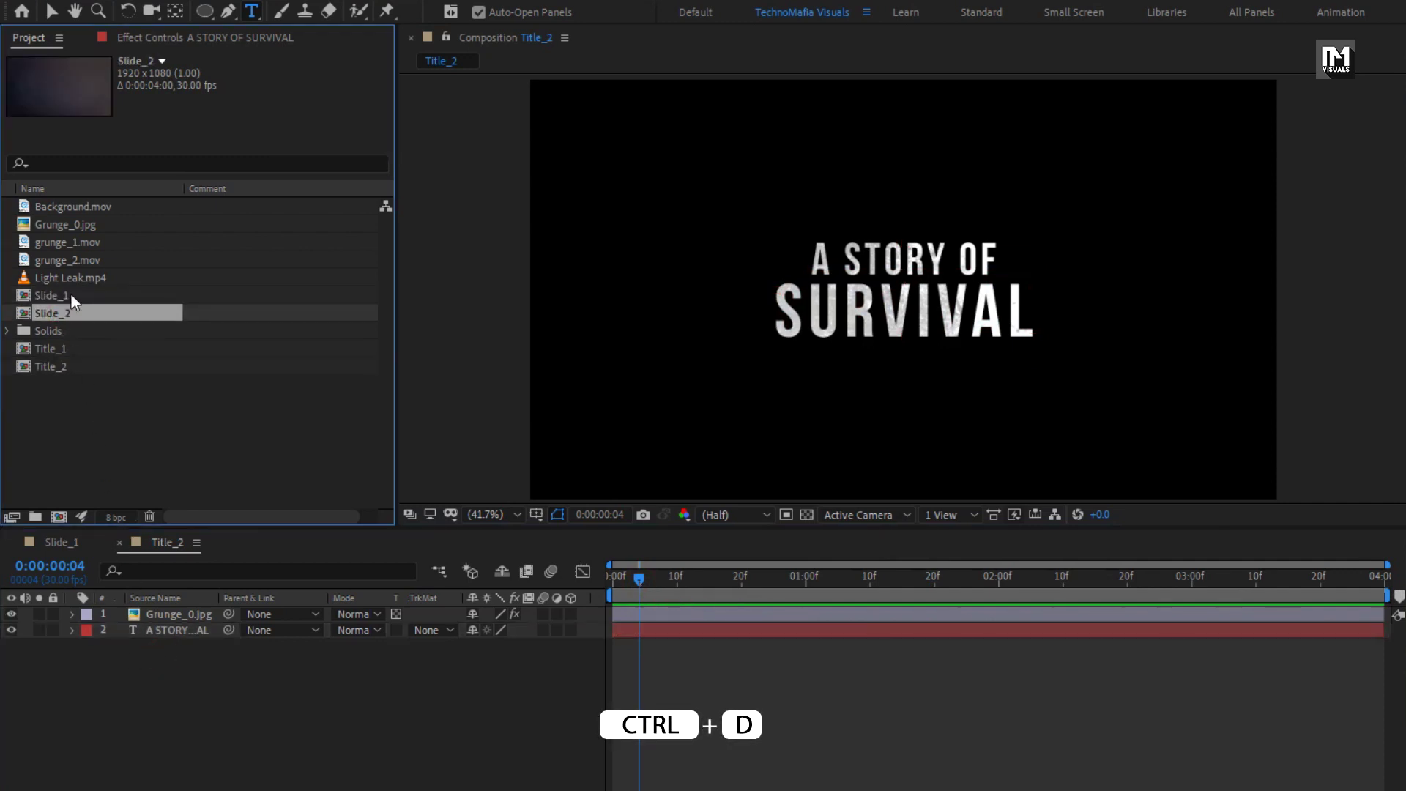
- Open Slide_2, replace its Title_1 layer with the Title_2 composition, and preview the animation
{"action": "double_click", "coordinate": [69, 310]}
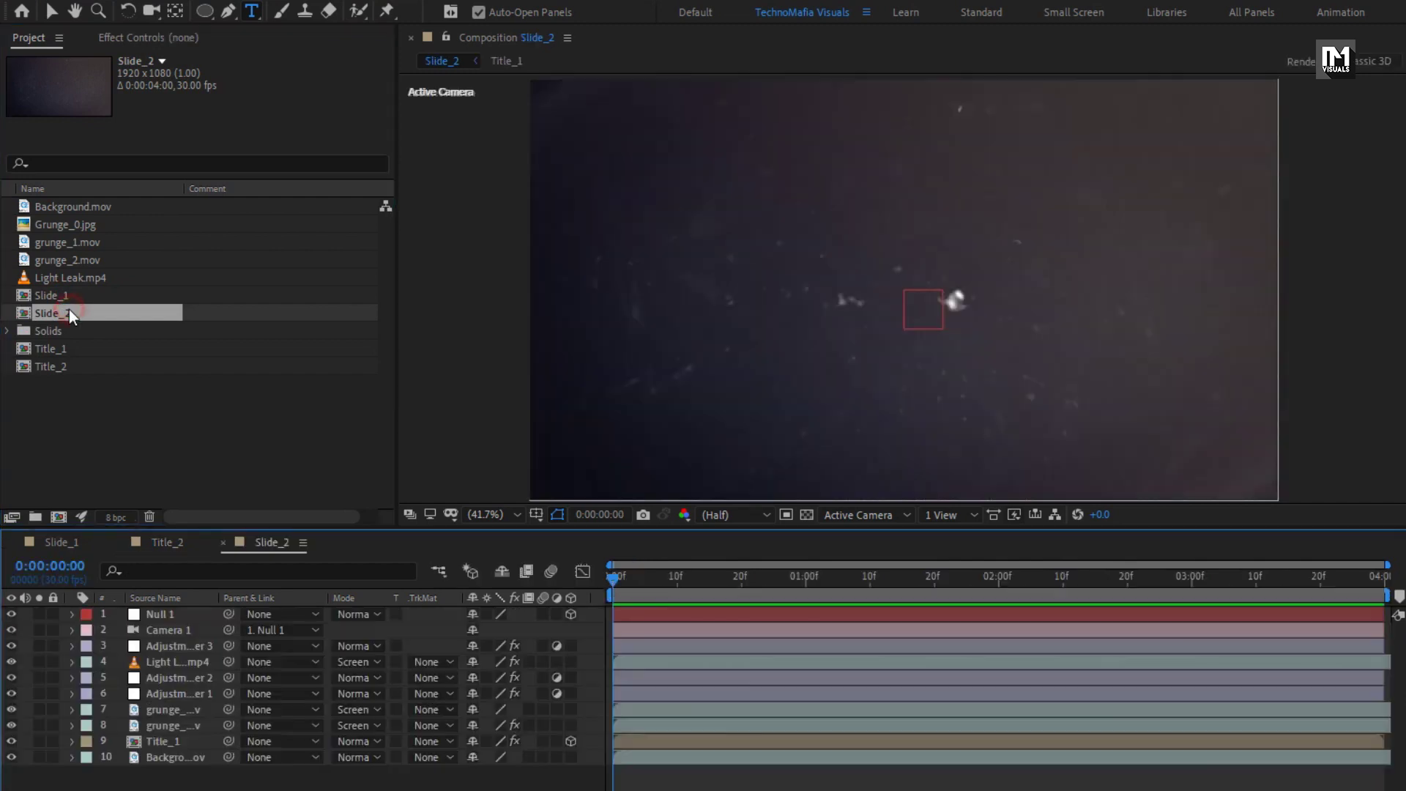
{"action": "left_click_drag", "start_coordinate": [786, 577], "coordinate": [1030, 580]}
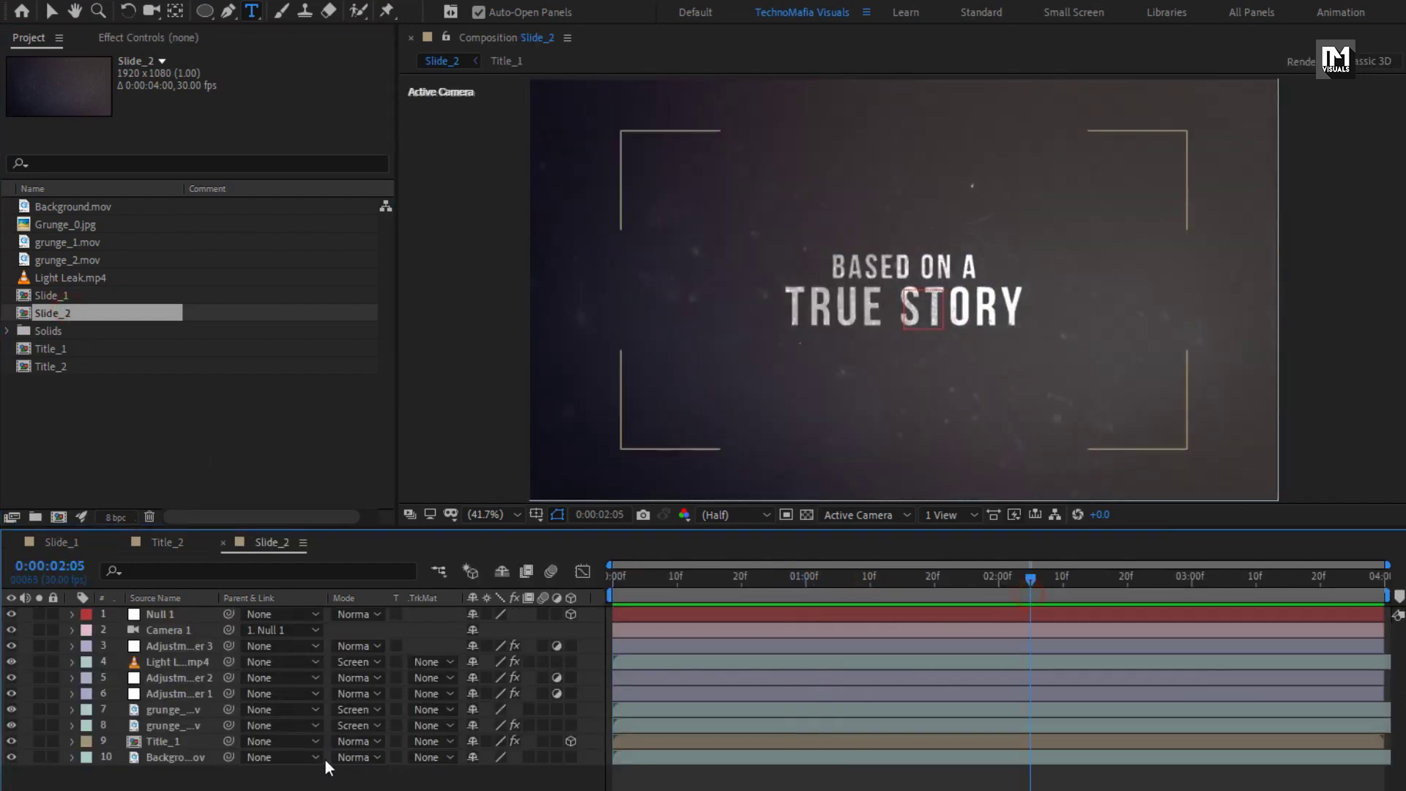
{"action": "left_click", "coordinate": [174, 741]}
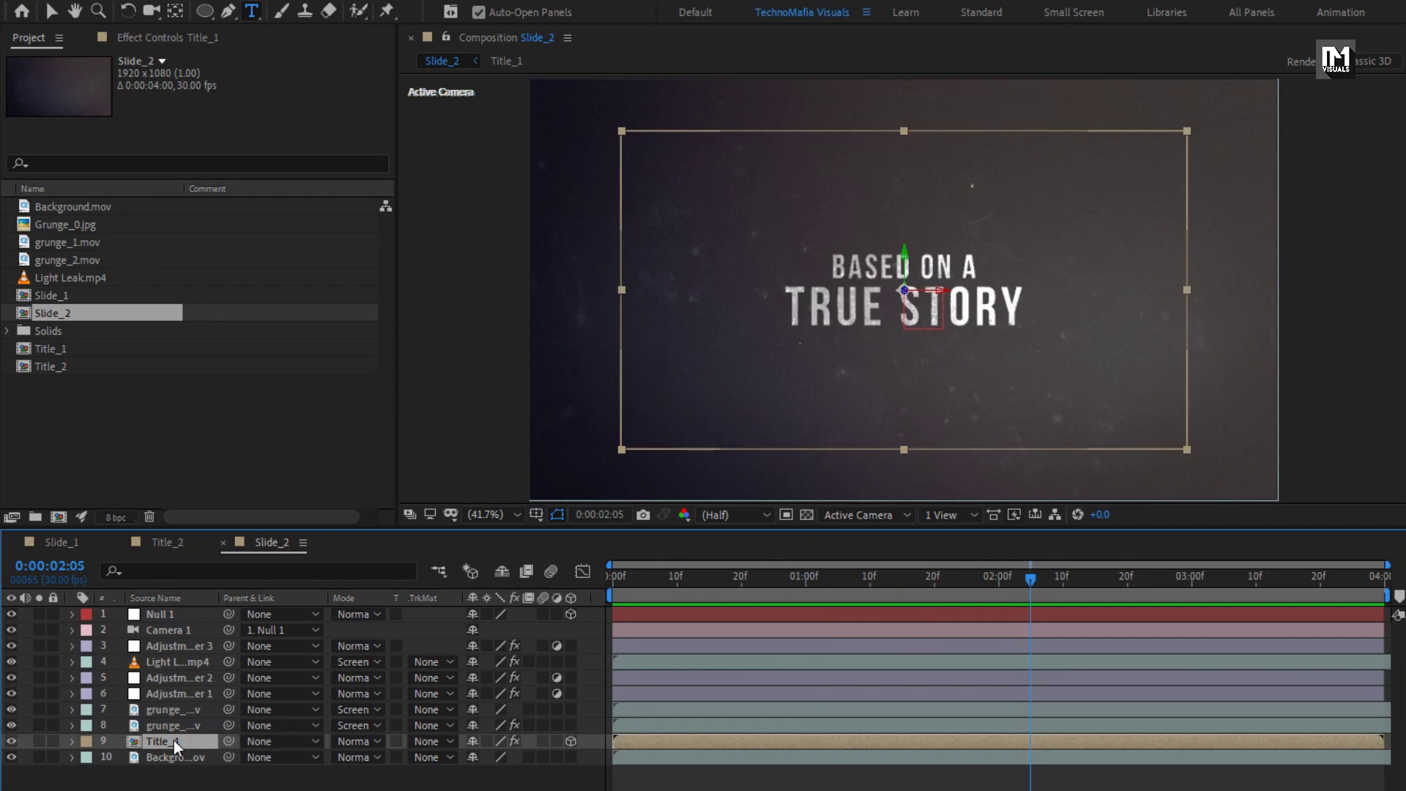
{"action": "left_click", "coordinate": [55, 366]}
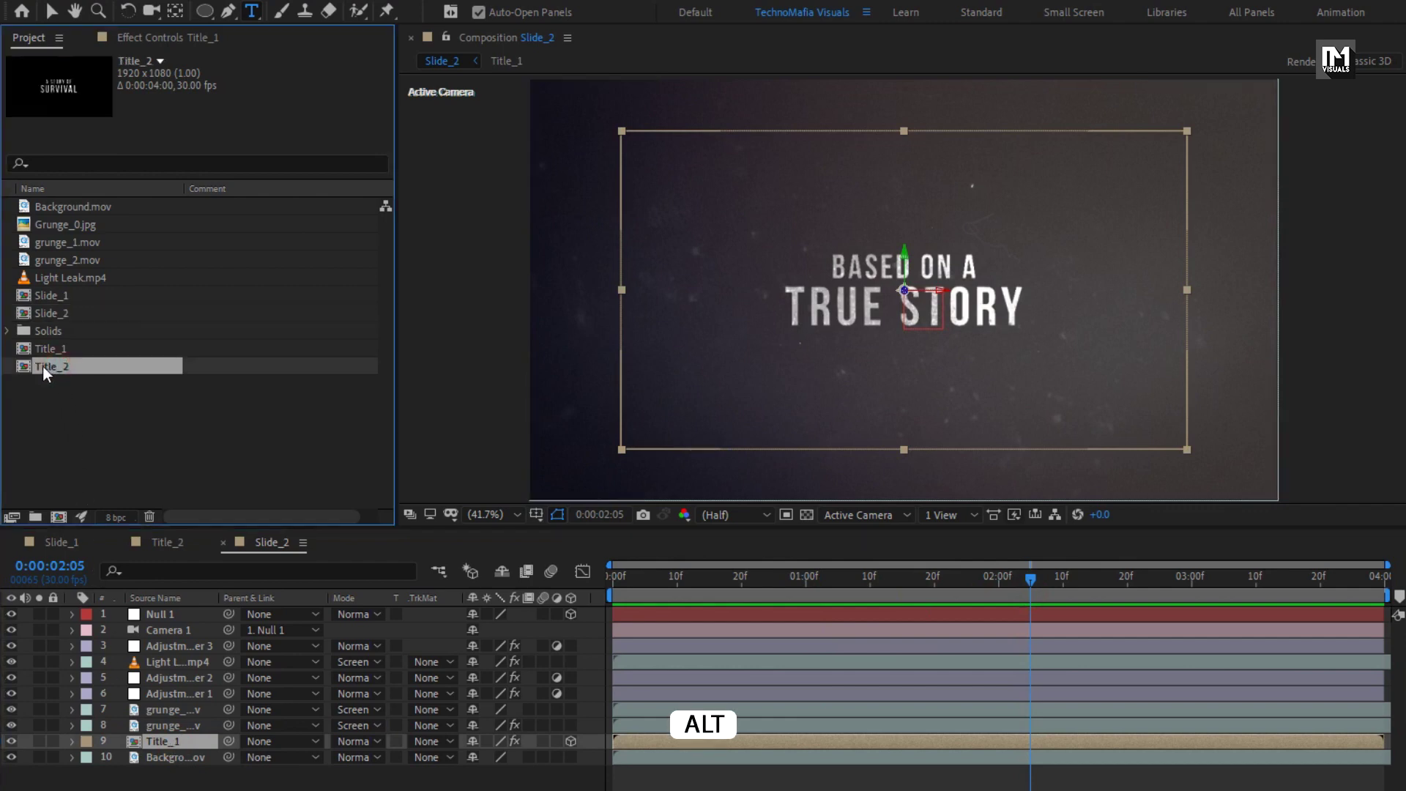
{"action": "left_click_drag", "start_coordinate": [42, 365], "coordinate": [165, 740]}
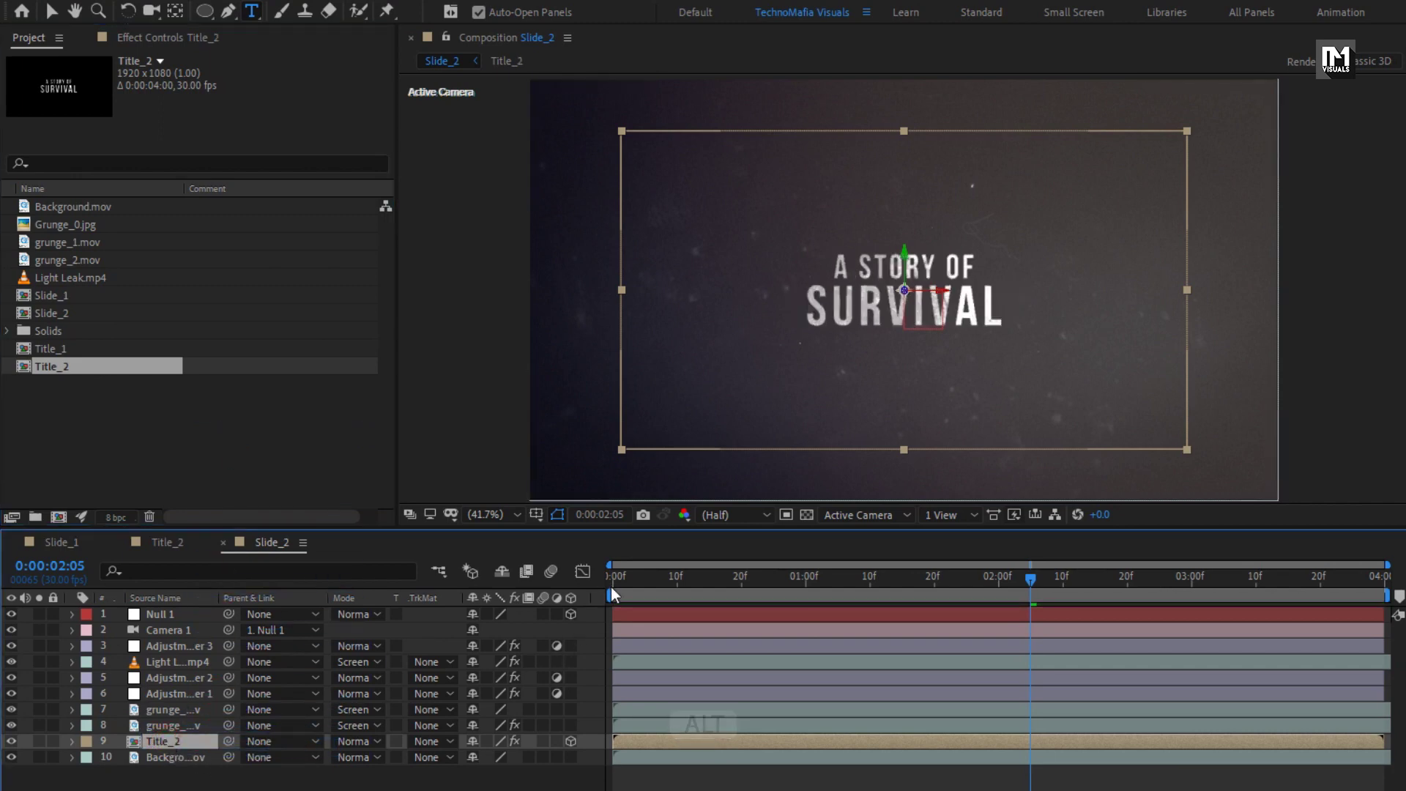
{"action": "left_click_drag", "start_coordinate": [611, 586], "coordinate": [1121, 591]}
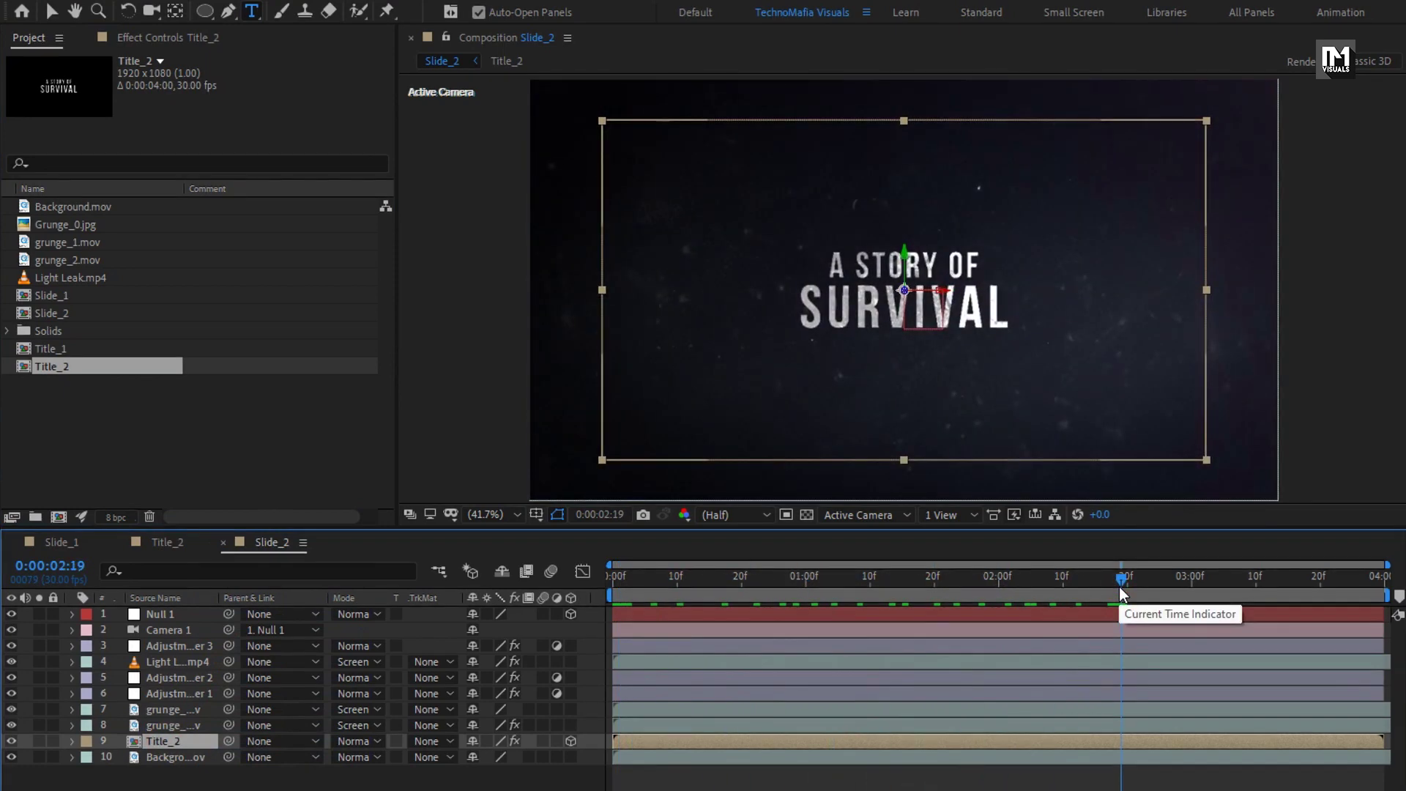
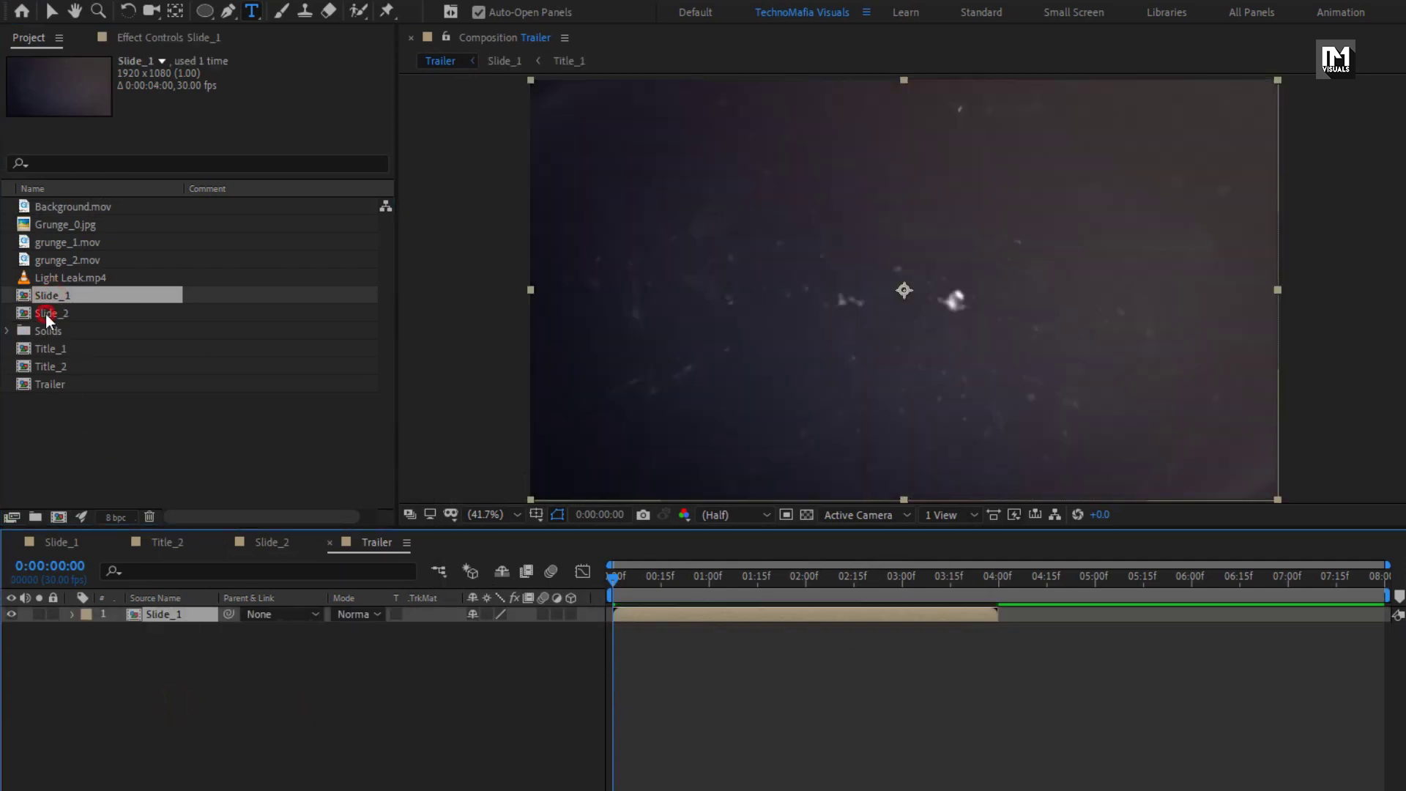
- Add Slide_2 above Slide_1 in the Trailer composition and shift it to start at 4 seconds, where Slide_1 ends
{"action": "left_click", "coordinate": [50, 313]}
{"action": "left_click_drag", "start_coordinate": [193, 596], "coordinate": [193, 612]}
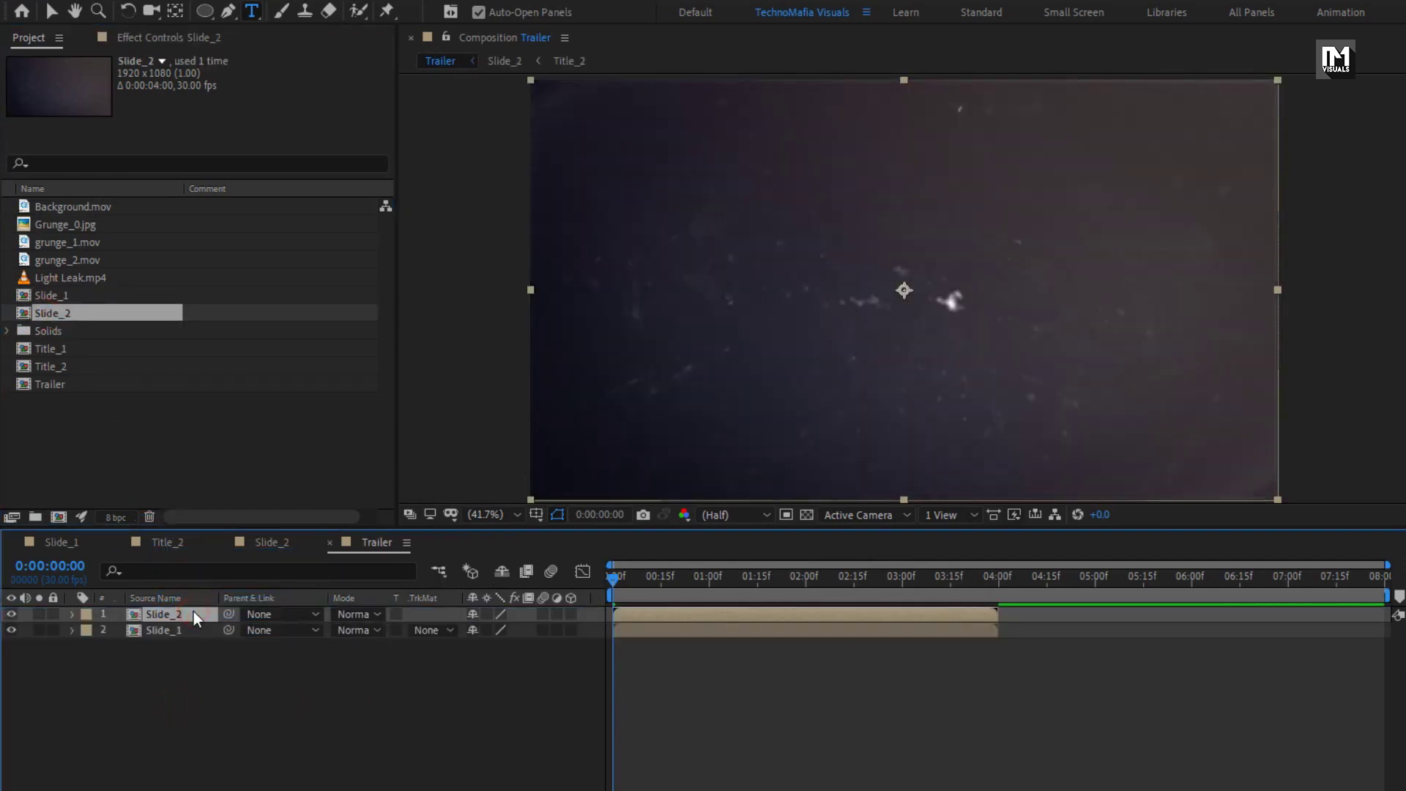
{"action": "left_click_drag", "start_coordinate": [622, 618], "coordinate": [938, 584]}
- Create a black full-size solid named Frame above the slides in the Trailer composition
{"action": "left_click", "coordinate": [390, 729]}
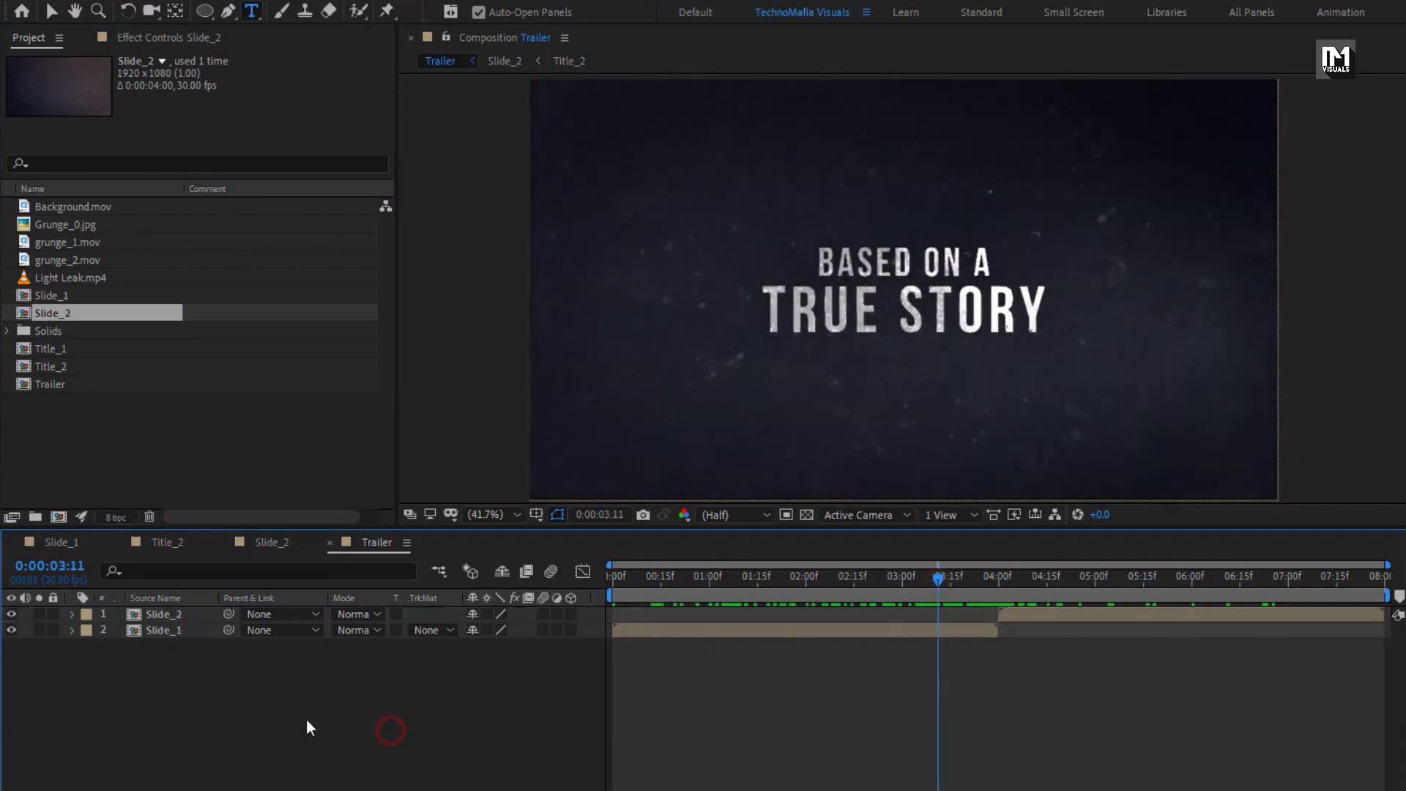
{"action": "right_click", "coordinate": [292, 713]}
{"action": "mouse_move", "coordinate": [346, 501]}
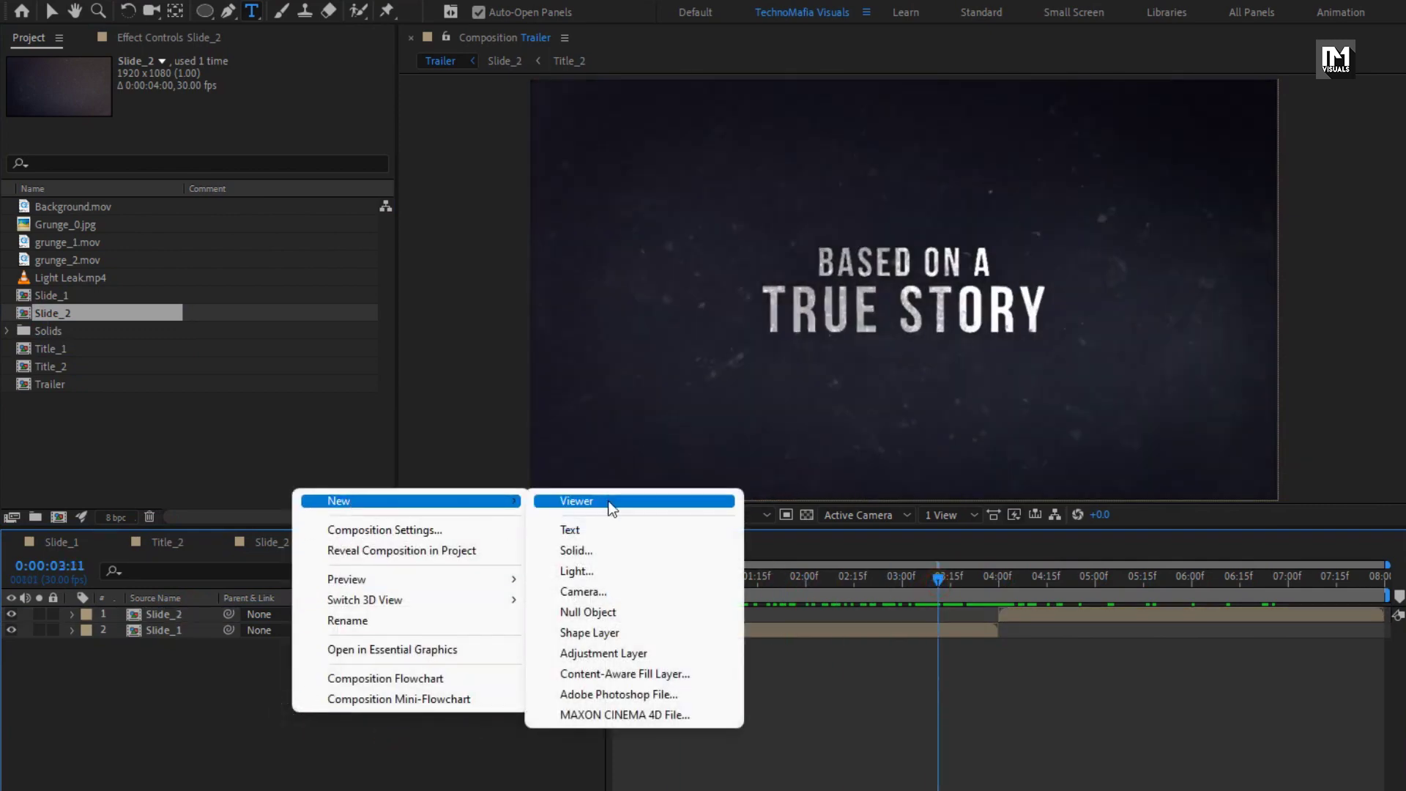
{"action": "left_click", "coordinate": [608, 552]}
{"action": "type", "text": "Frame"}
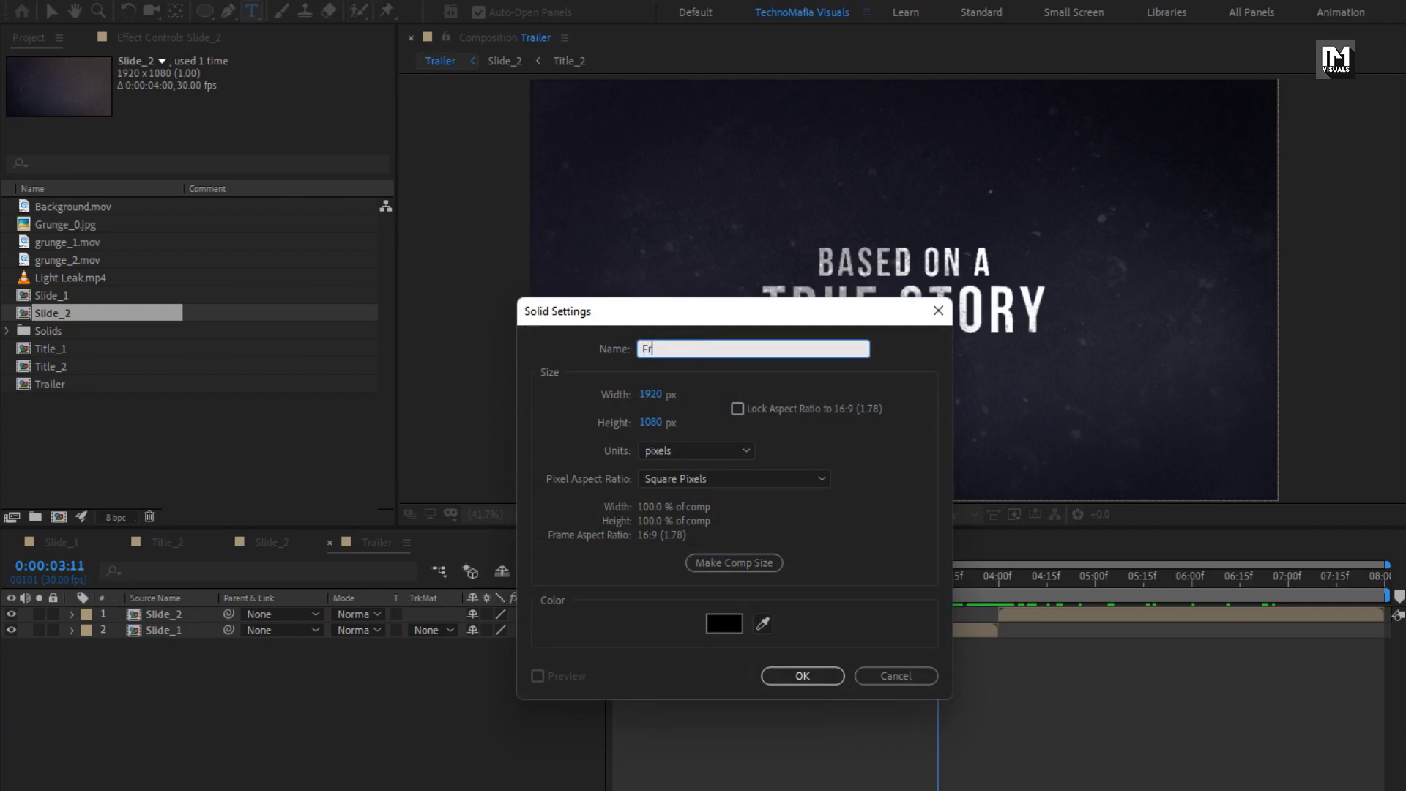
{"action": "left_click", "coordinate": [776, 672]}
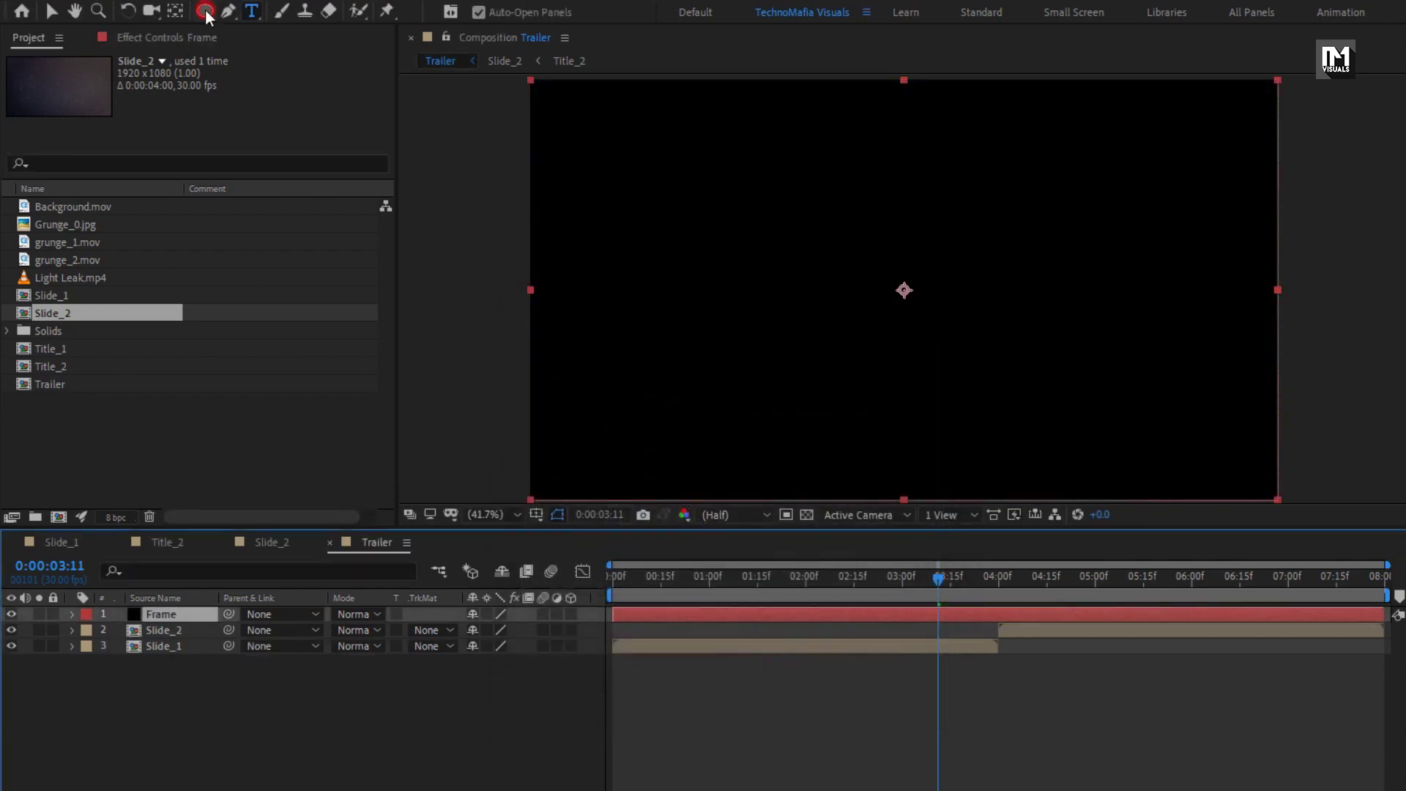
- Add a rectangular mask covering the whole Frame solid
{"action": "left_click", "coordinate": [205, 12]}
{"action": "left_click", "coordinate": [336, 10]}
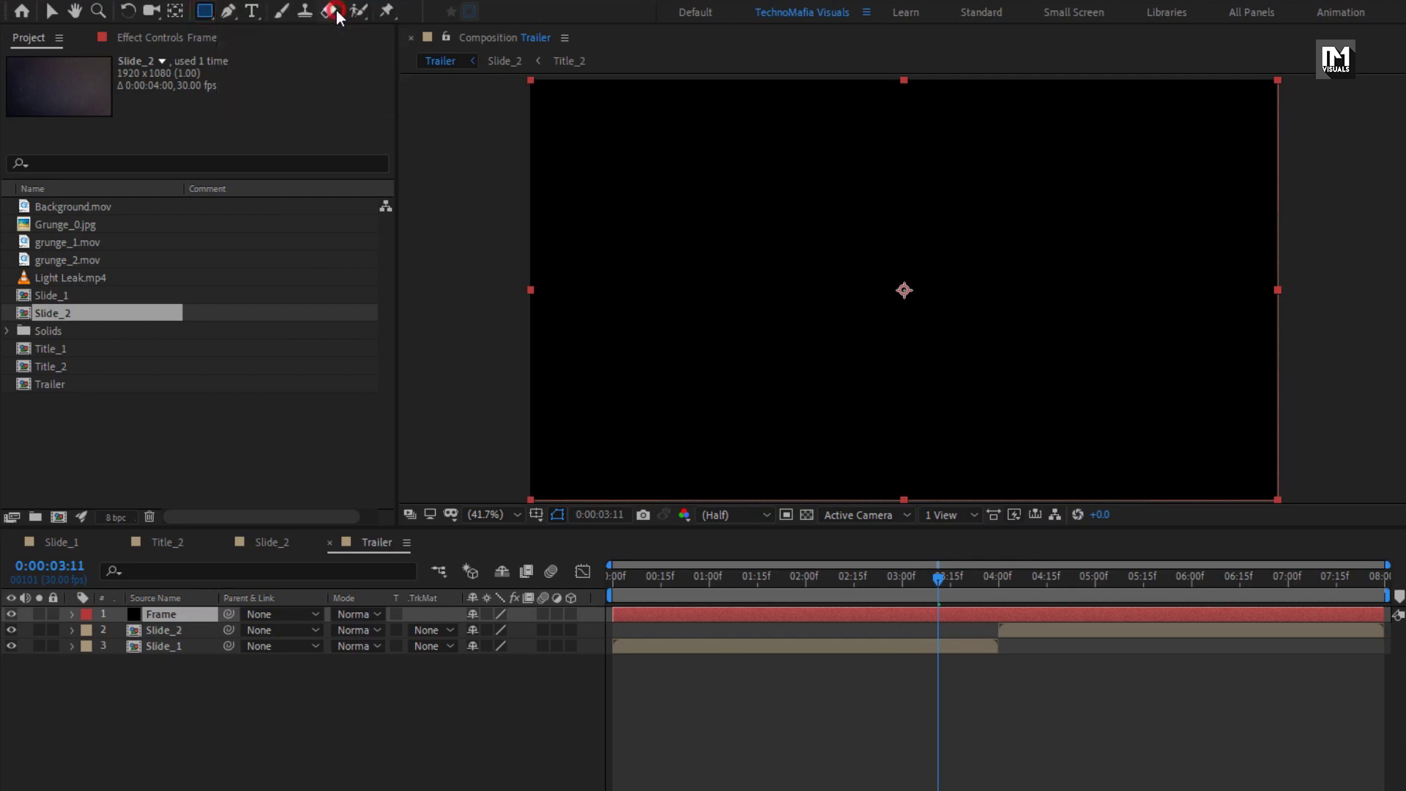
{"action": "double_click", "coordinate": [207, 12]}
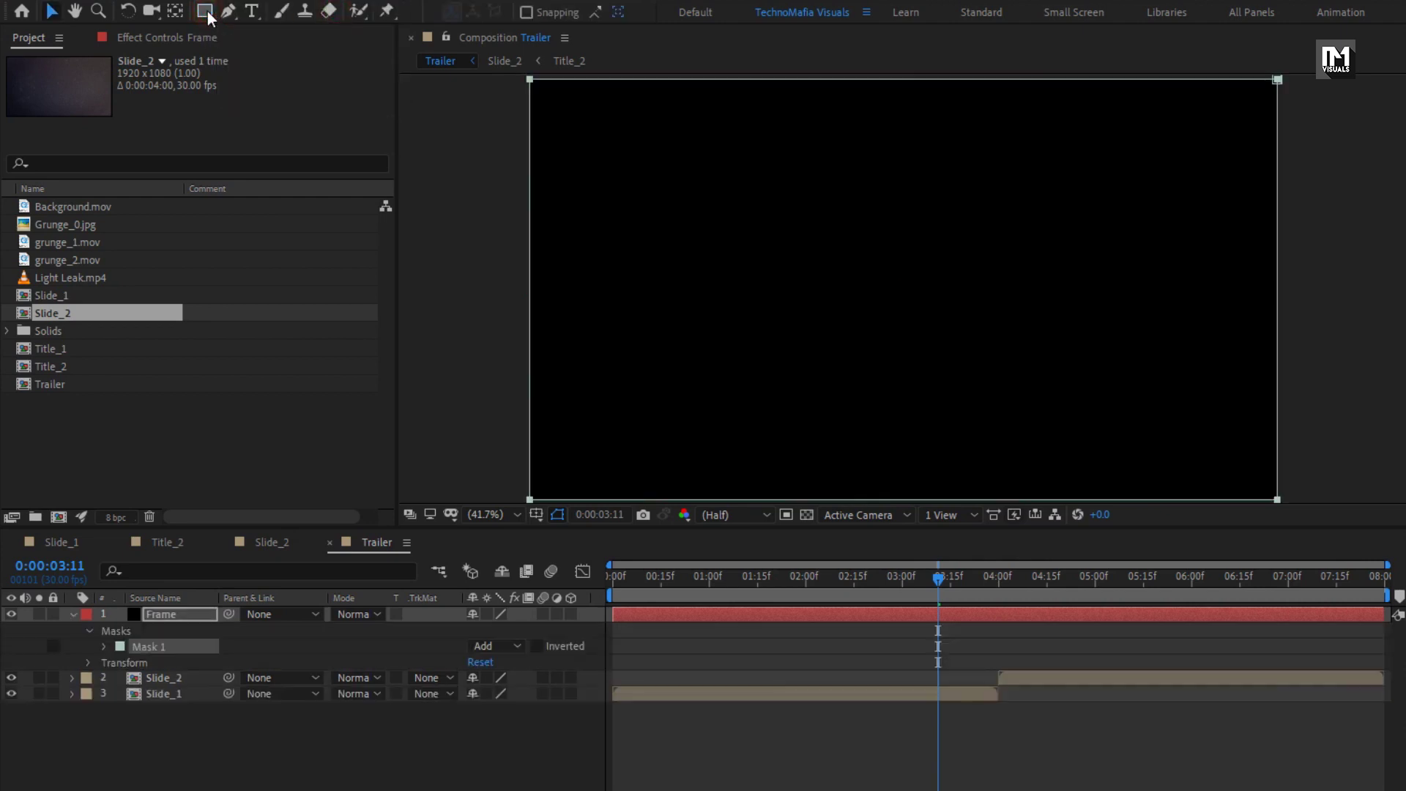
- Set the Frame mask's shape in % of source units, with its top at 10% and its bottom at 90%
{"action": "left_click", "coordinate": [103, 646]}
{"action": "left_click", "coordinate": [481, 662]}
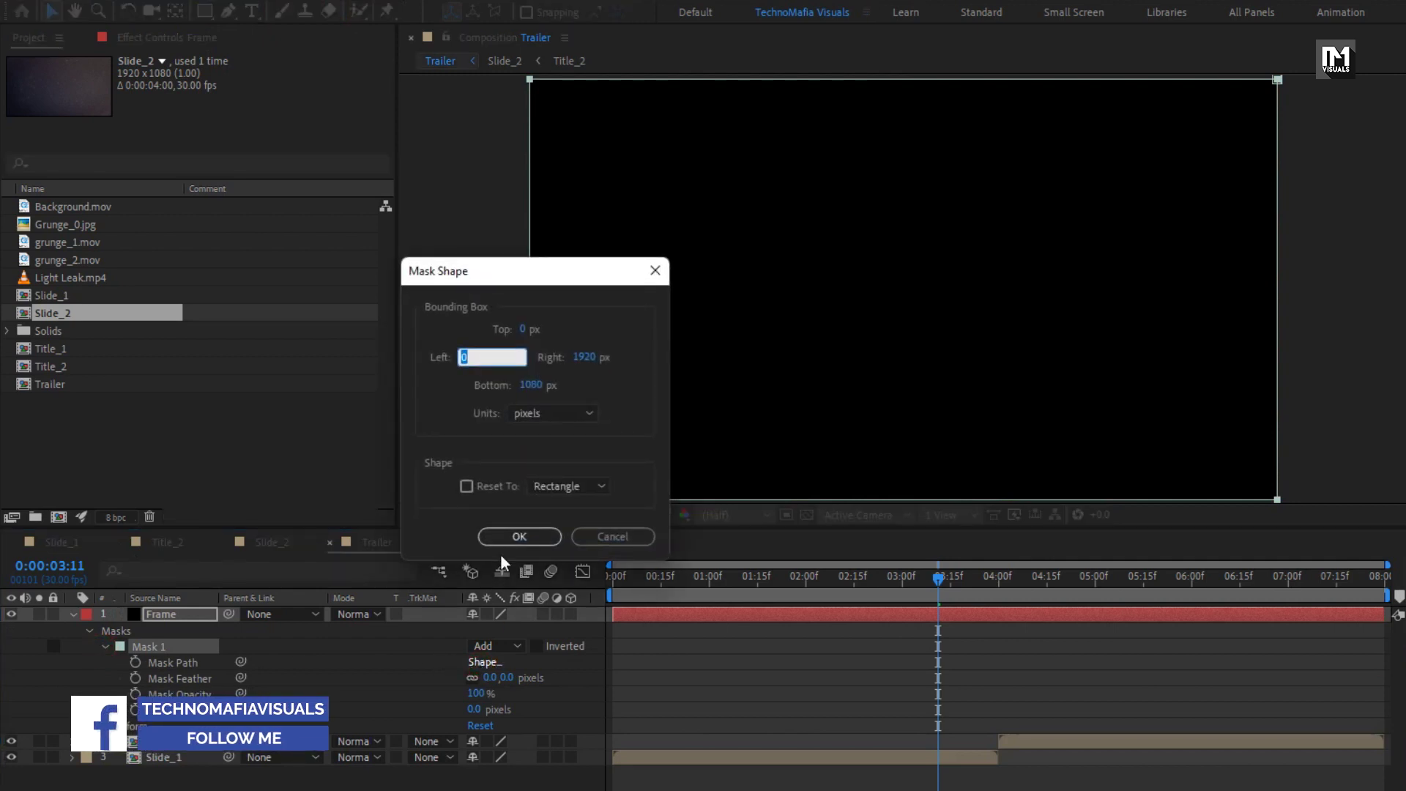
{"action": "left_click", "coordinate": [531, 414]}
{"action": "left_click", "coordinate": [549, 494]}
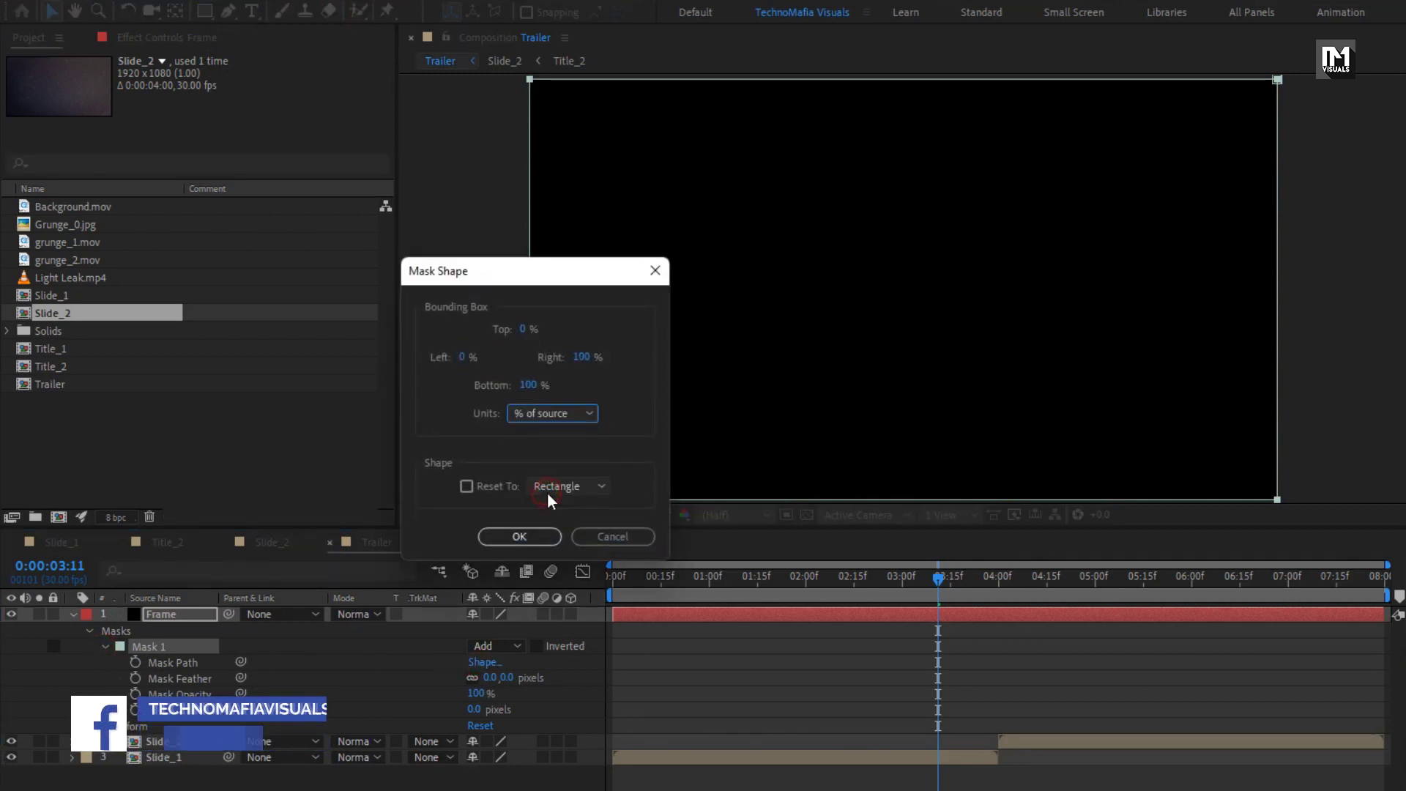
{"action": "left_click", "coordinate": [522, 329]}
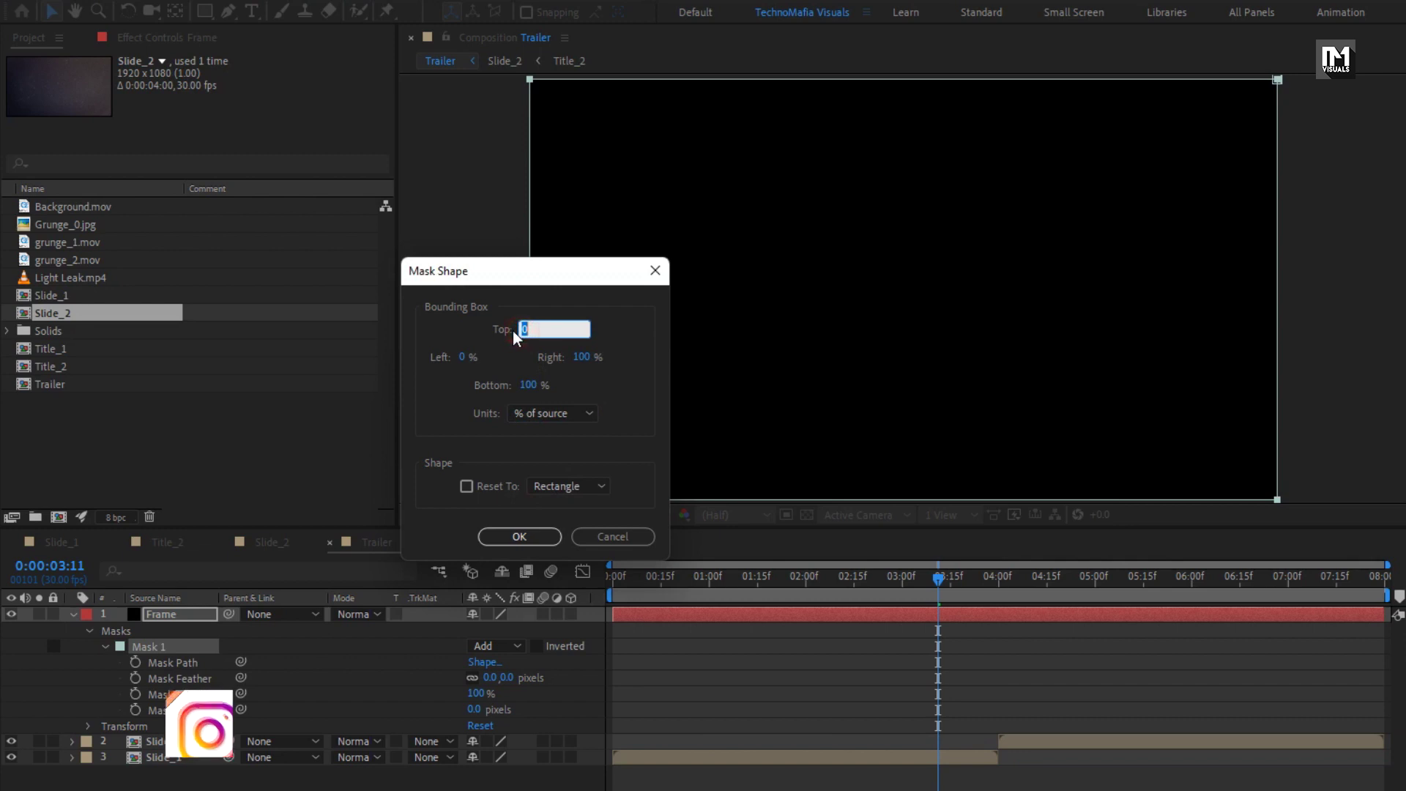
{"action": "type", "text": "10"}
{"action": "left_click", "coordinate": [527, 386]}
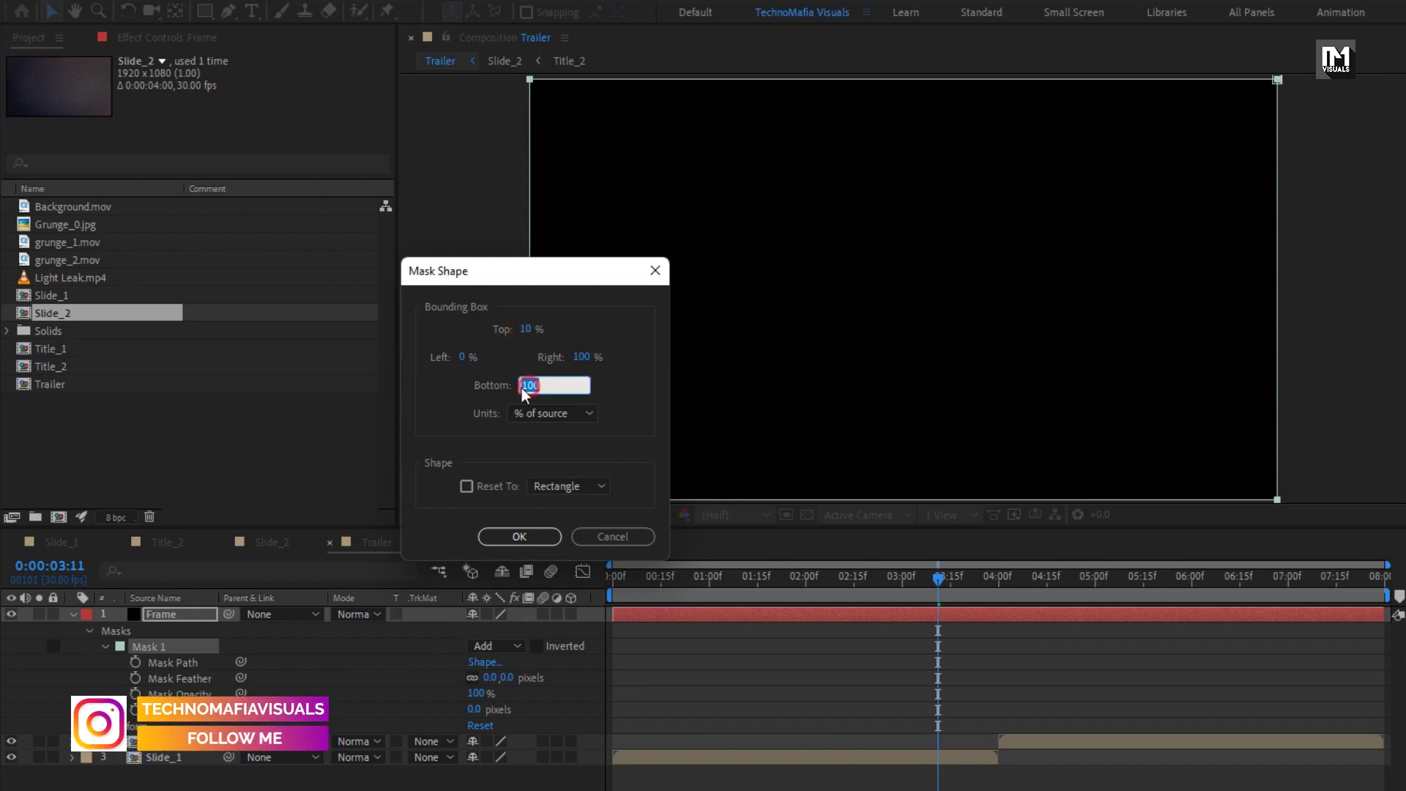
{"action": "left_click", "coordinate": [516, 535]}
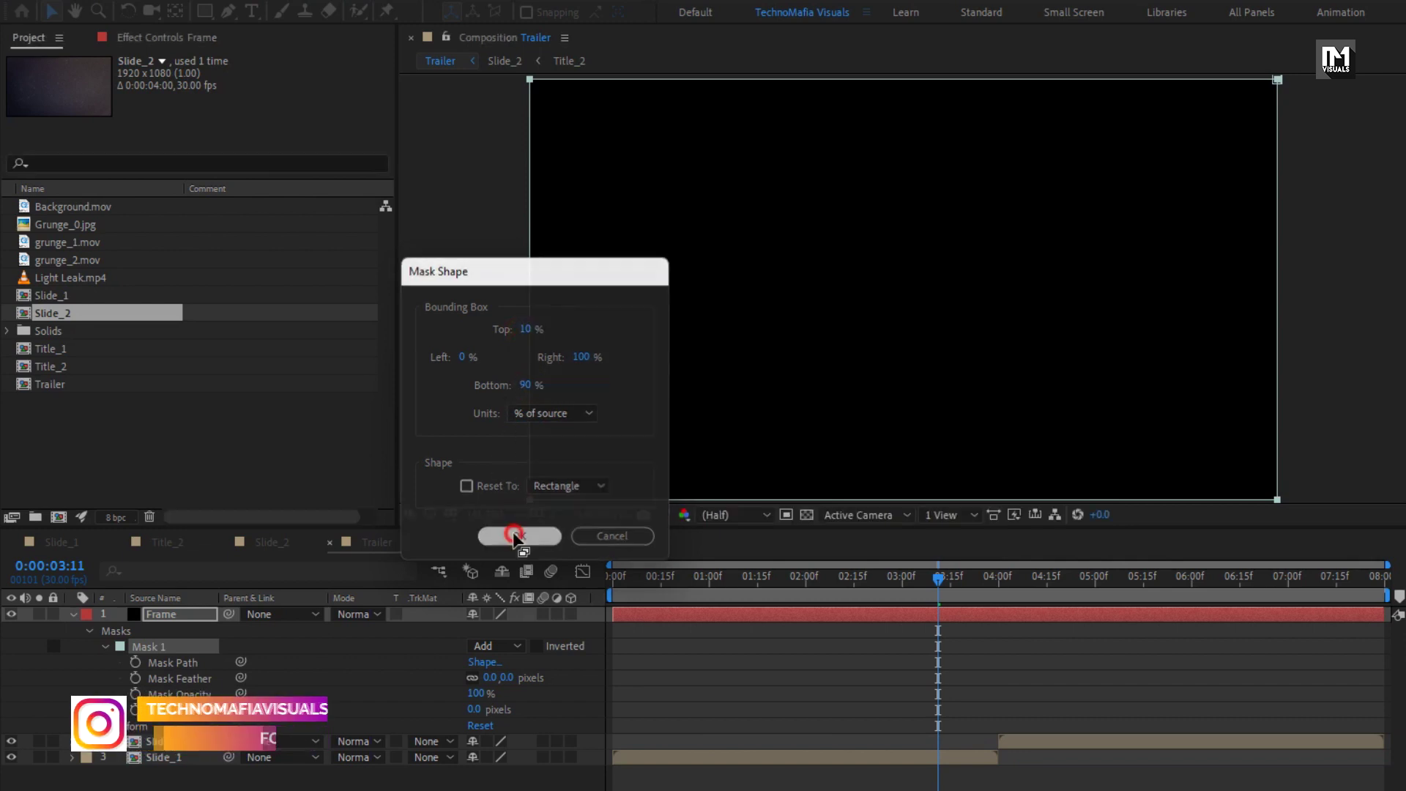
- Invert the Frame mask to form black letterbox bars, and preview the Trailer composition from the start
{"action": "left_click", "coordinate": [535, 646]}
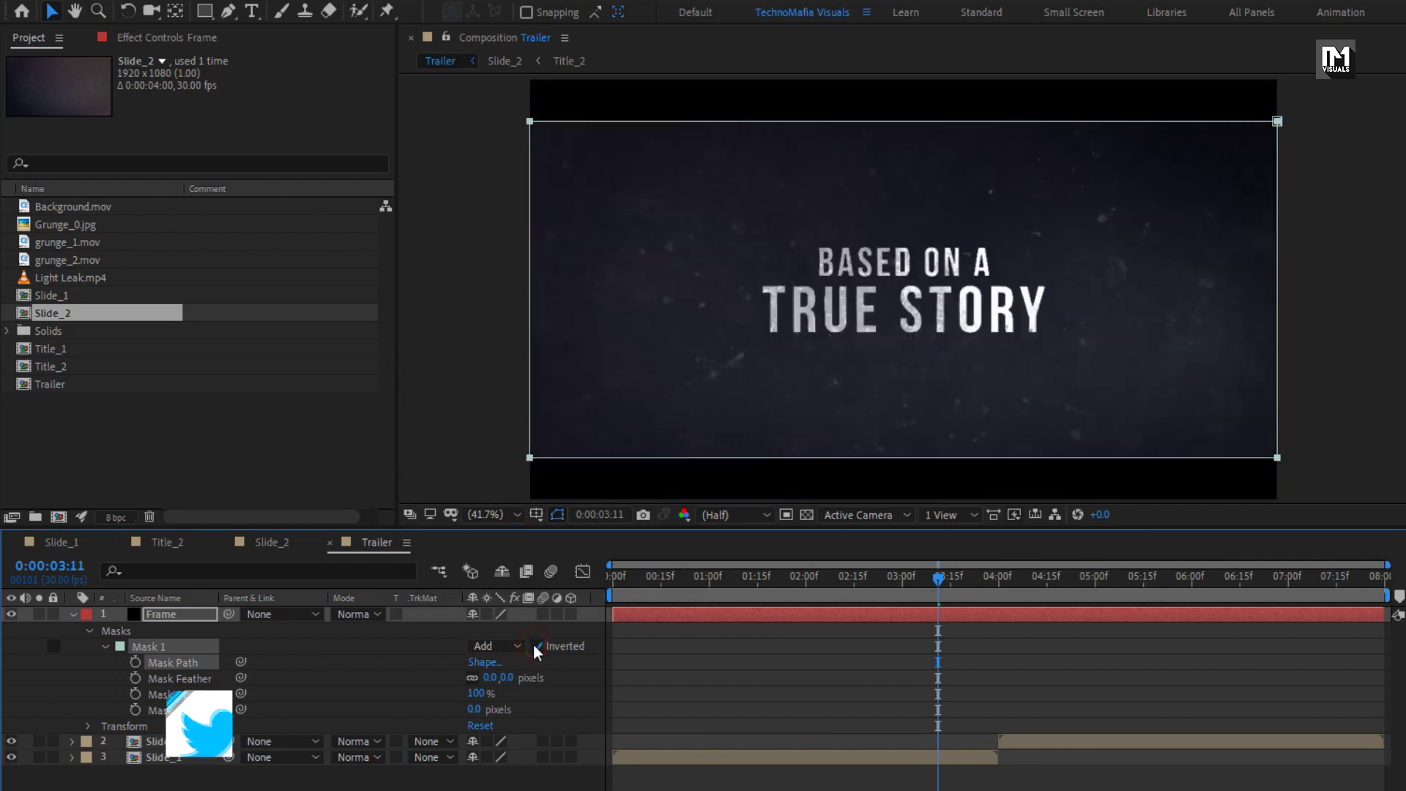
{"action": "left_click", "coordinate": [71, 614]}
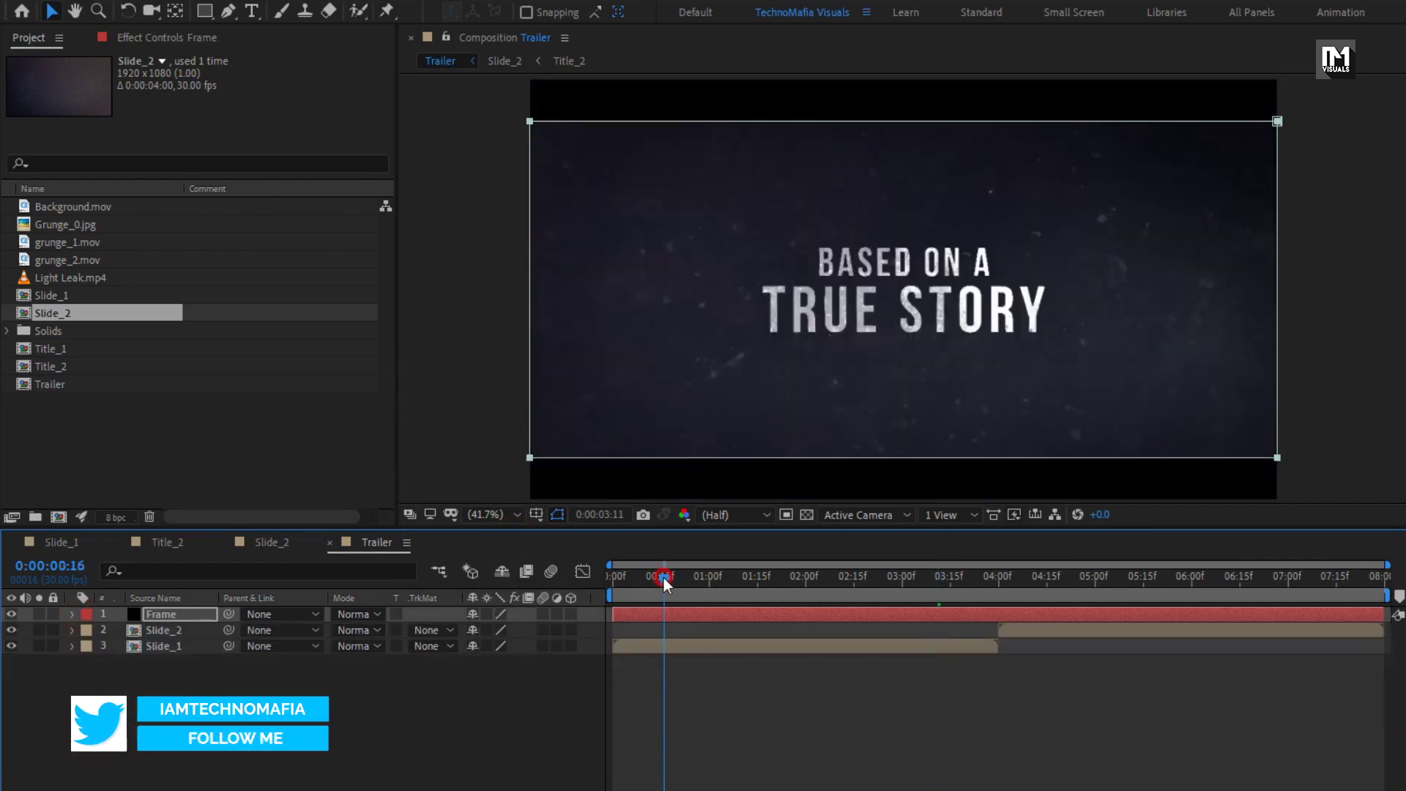
{"action": "key", "text": "Home"}
{"action": "key", "text": "space"}
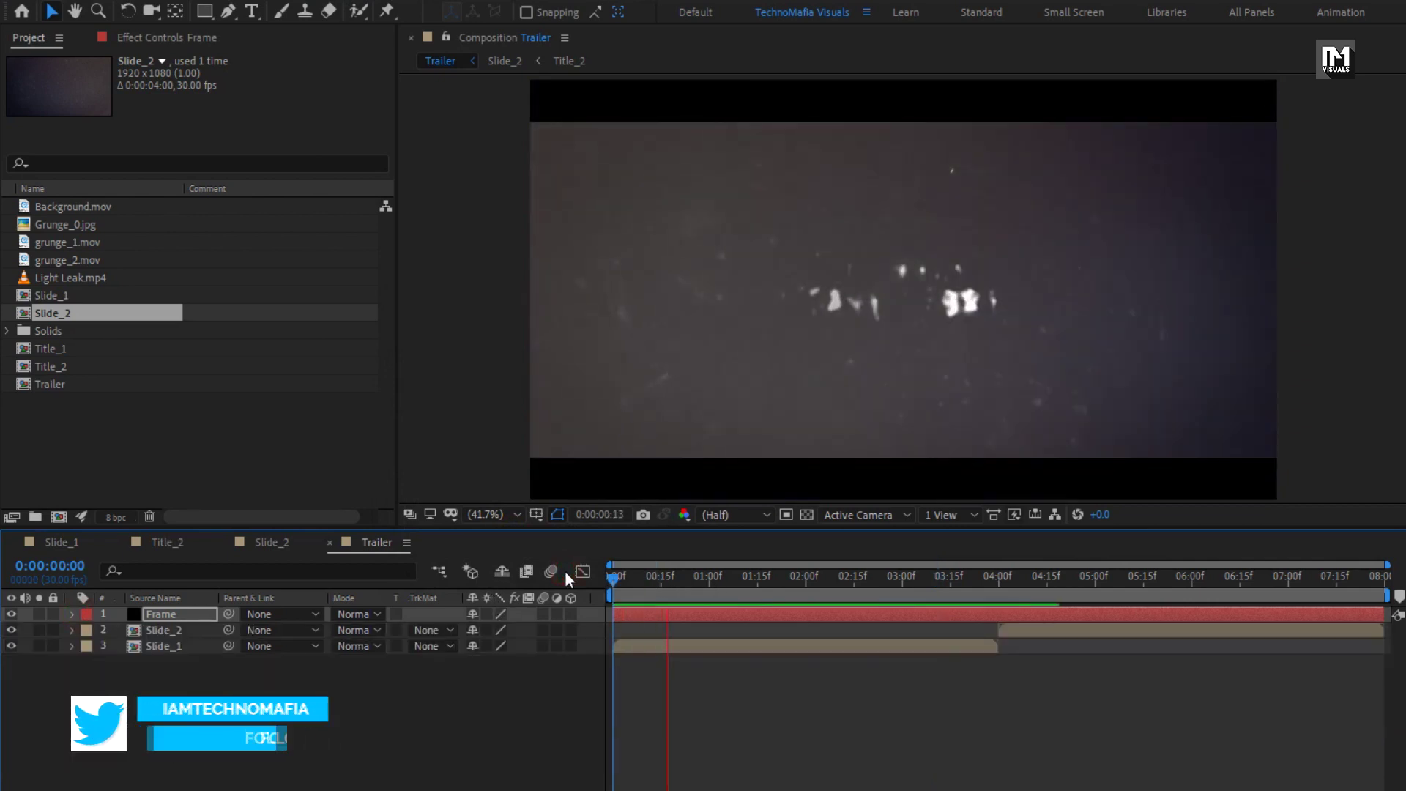